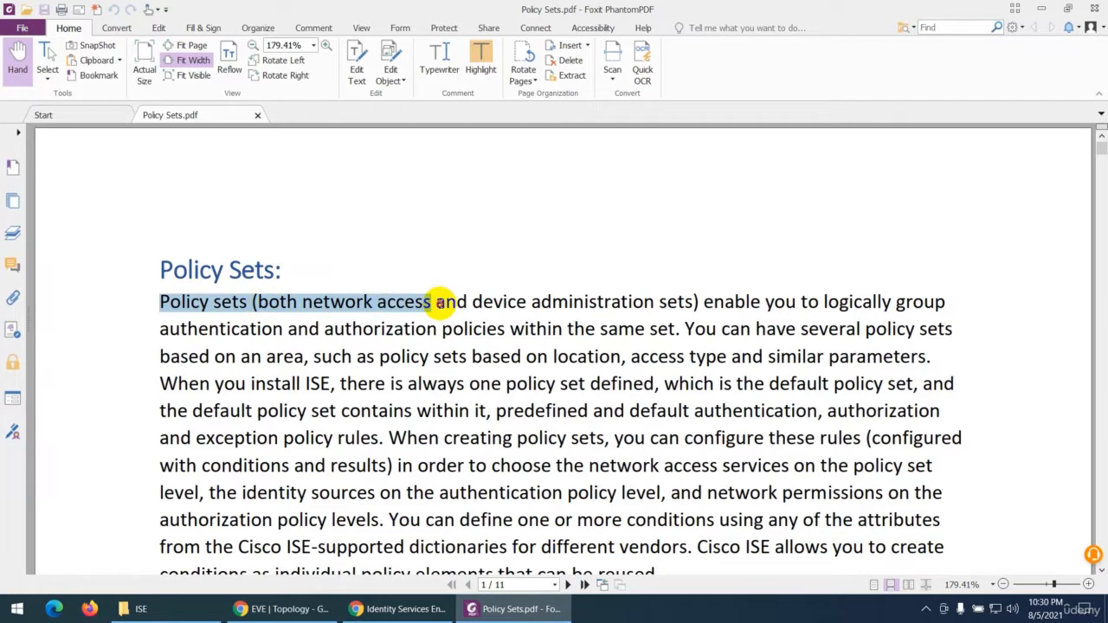
Step: Highlight the phrase "Policy sets (both network access and device administration sets)" in the Policy Sets PDF
{"action": "left_click_drag", "start_coordinate": [440, 302], "coordinate": [698, 302]}
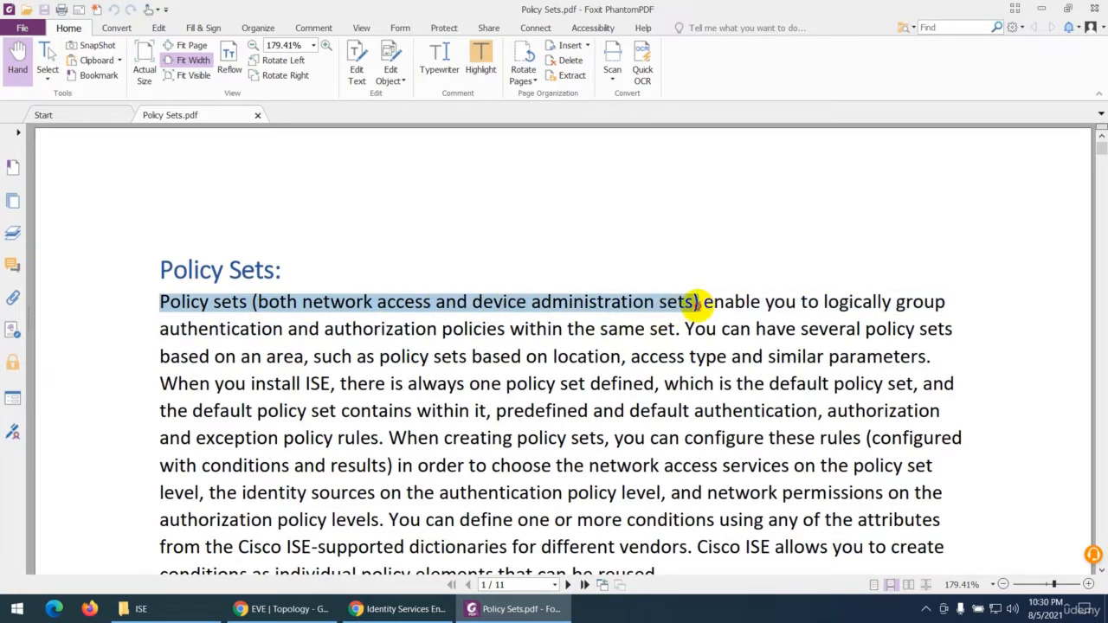
{"action": "left_click", "coordinate": [480, 59]}
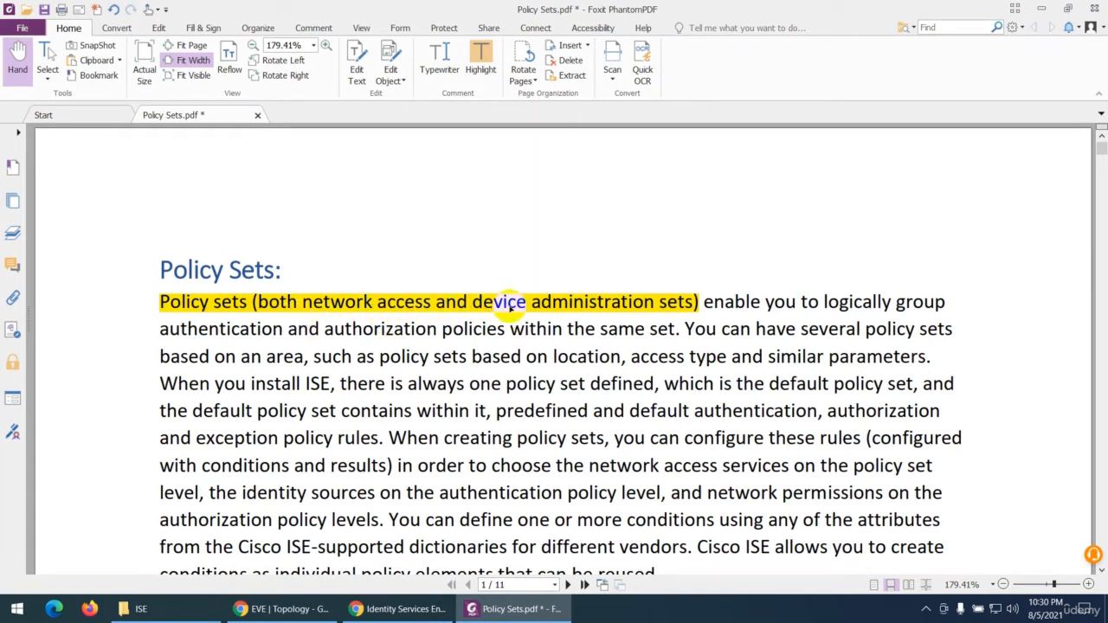
Step: Switch to Identity Services Engine and open the network access Policy Sets page
{"action": "left_click", "coordinate": [372, 613]}
{"action": "left_click", "coordinate": [407, 65]}
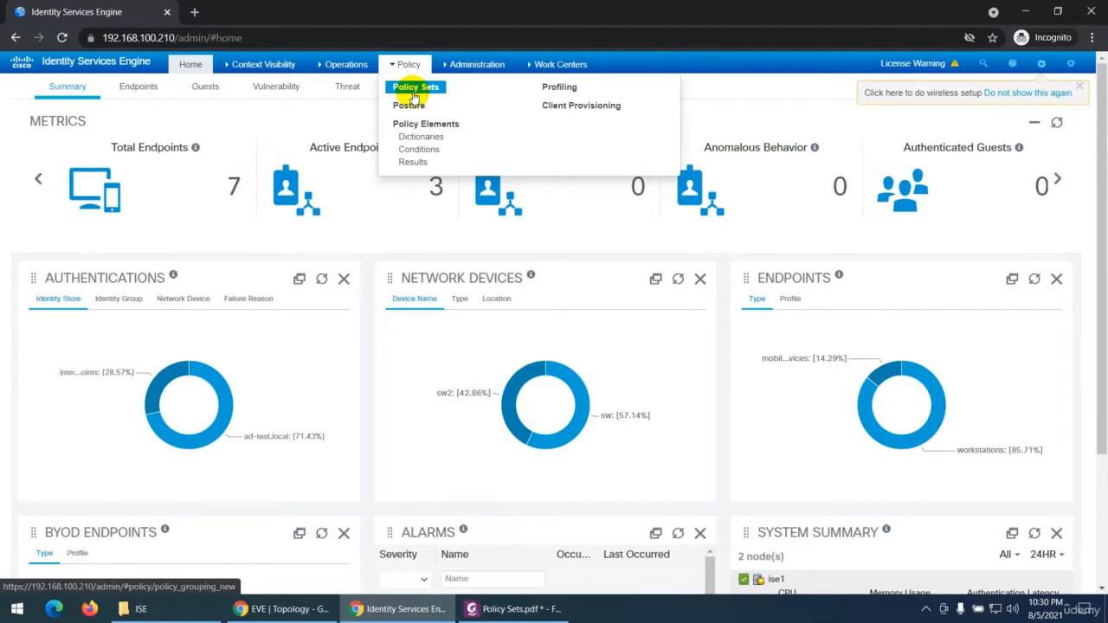
{"action": "left_click", "coordinate": [415, 90]}
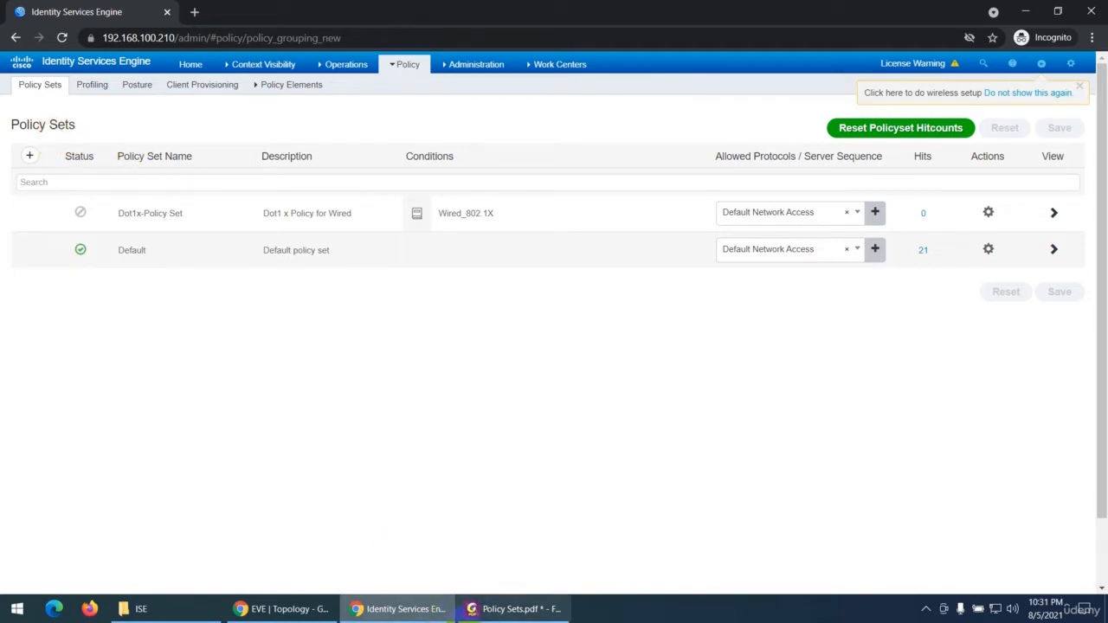
Step: Check the Policy Sets PDF and the EVE network topology, and return to Identity Services Engine
{"action": "left_click", "coordinate": [513, 609]}
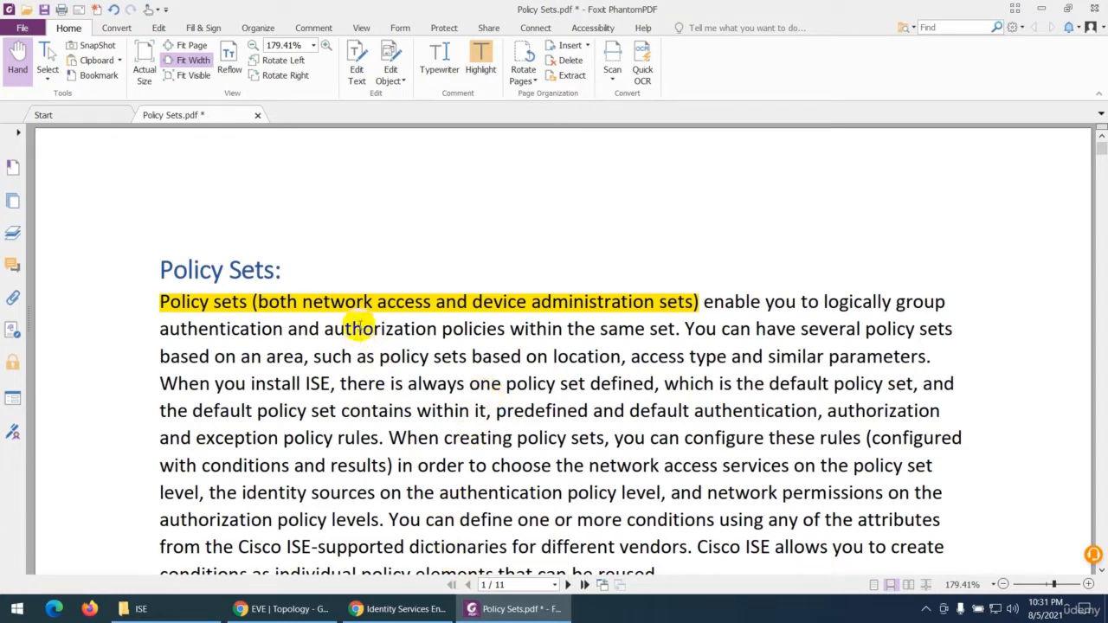
{"action": "left_click", "coordinate": [400, 608]}
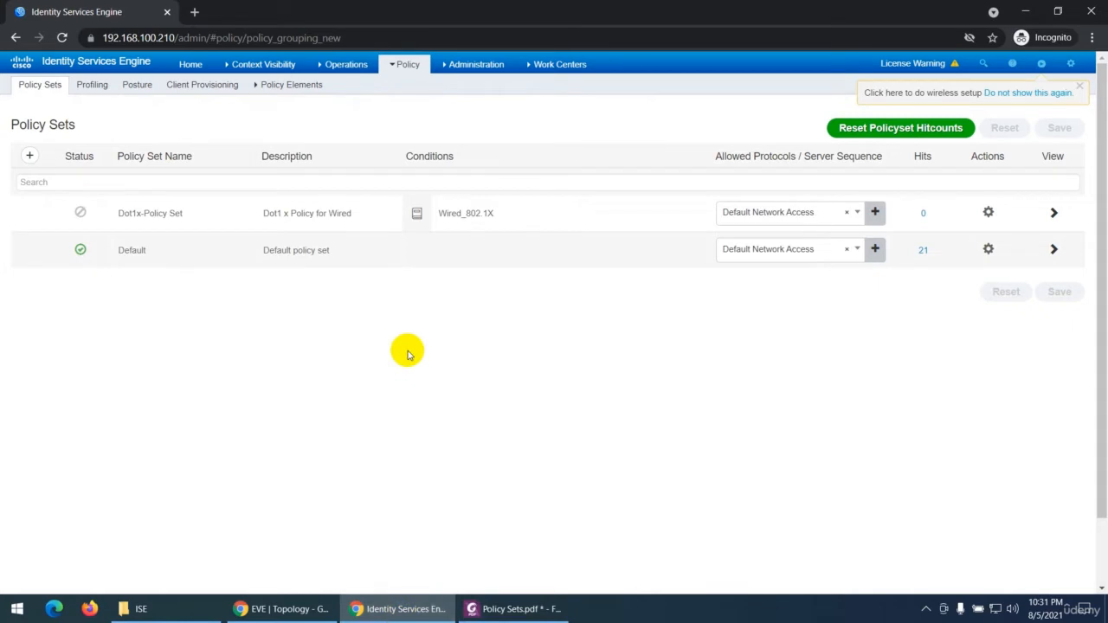
{"action": "left_click", "coordinate": [282, 606]}
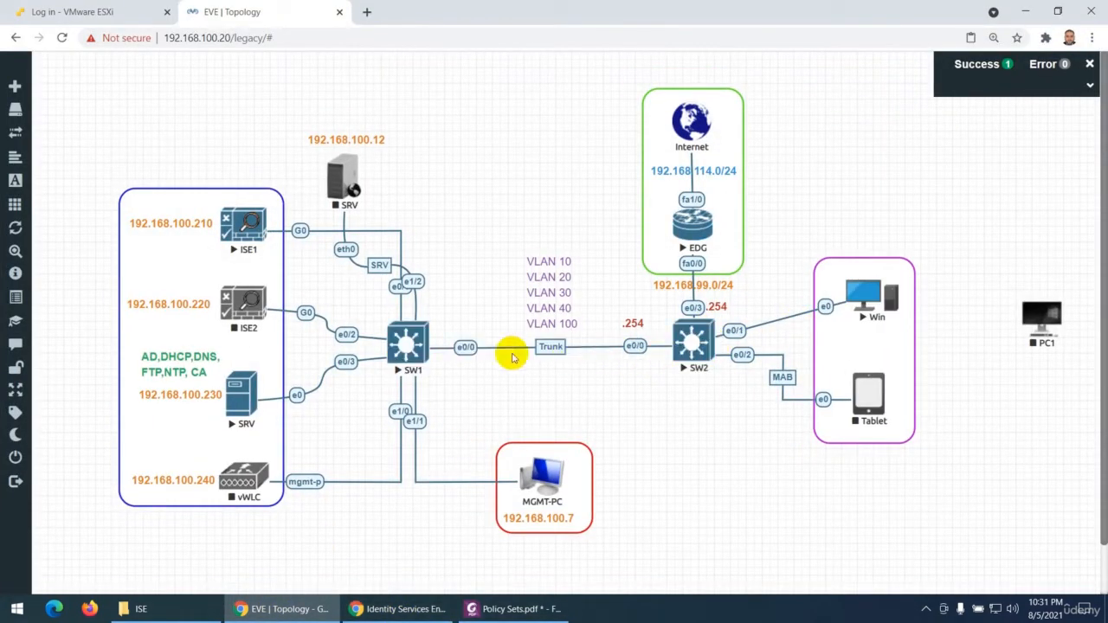
{"action": "left_click", "coordinate": [363, 598]}
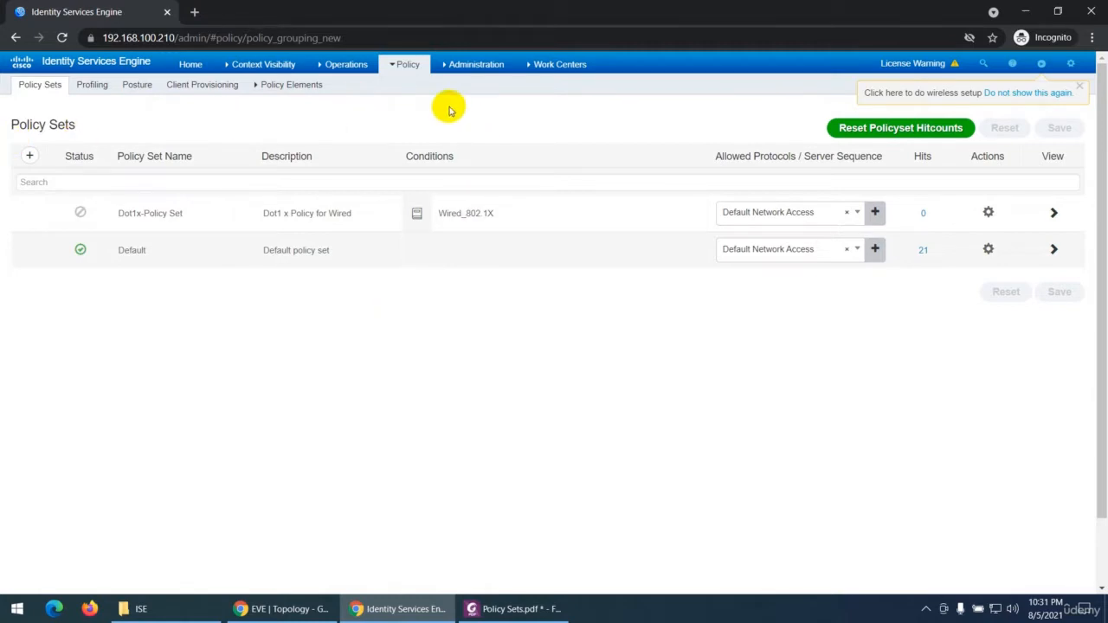
Step: Compare the Device Admin Policy Sets page with the network access Policy Sets page, ending on the network access one
{"action": "mouse_move", "coordinate": [538, 70]}
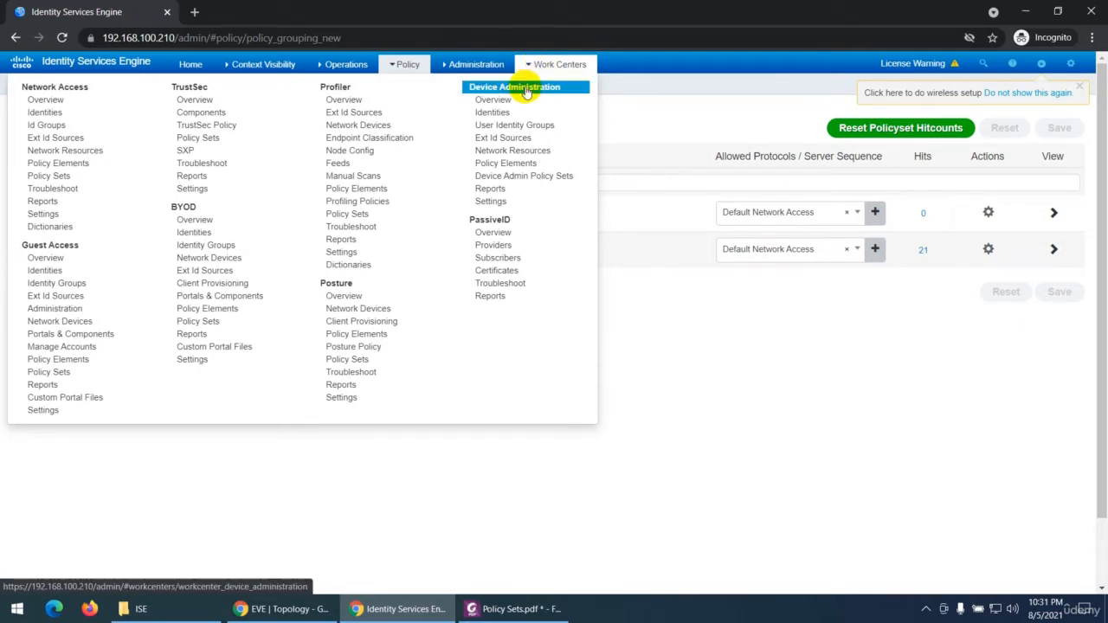
{"action": "left_click", "coordinate": [516, 178]}
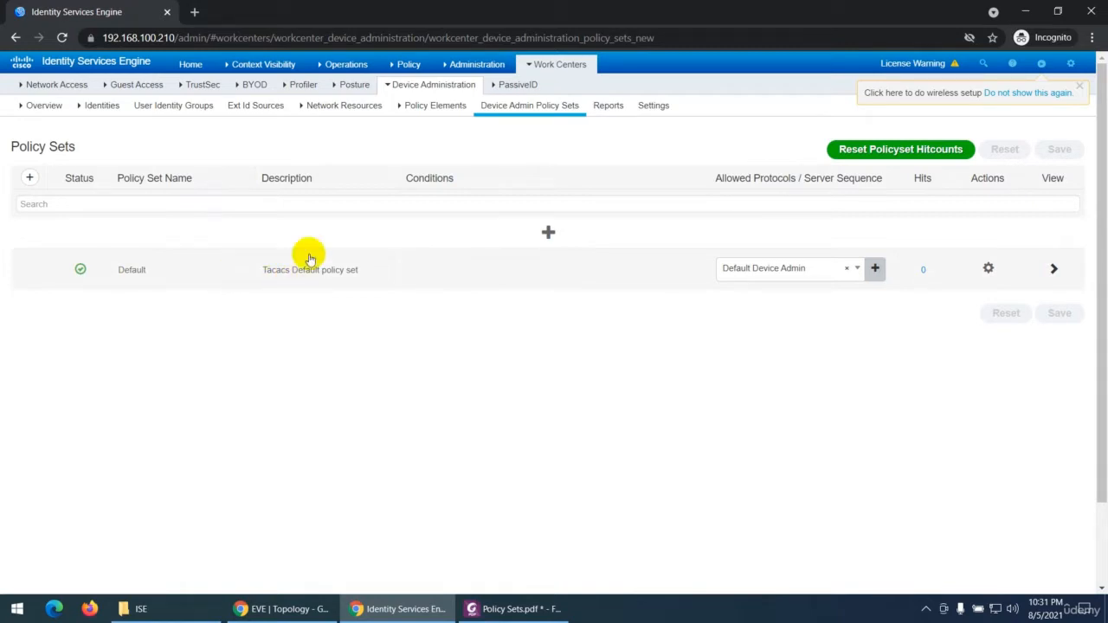
{"action": "mouse_move", "coordinate": [400, 68]}
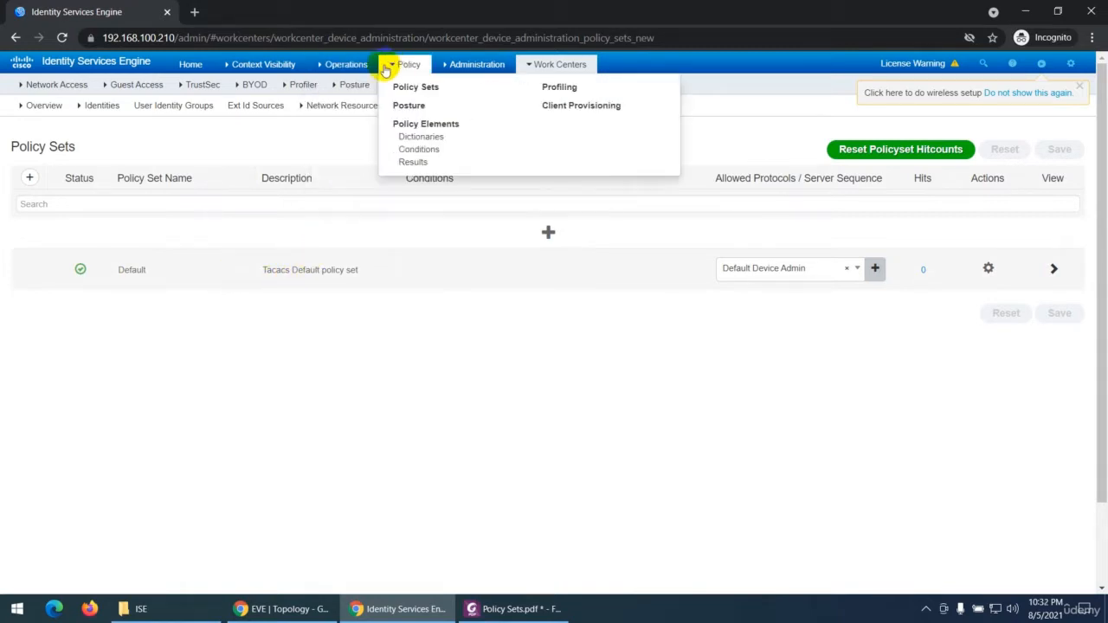
{"action": "left_click", "coordinate": [399, 89]}
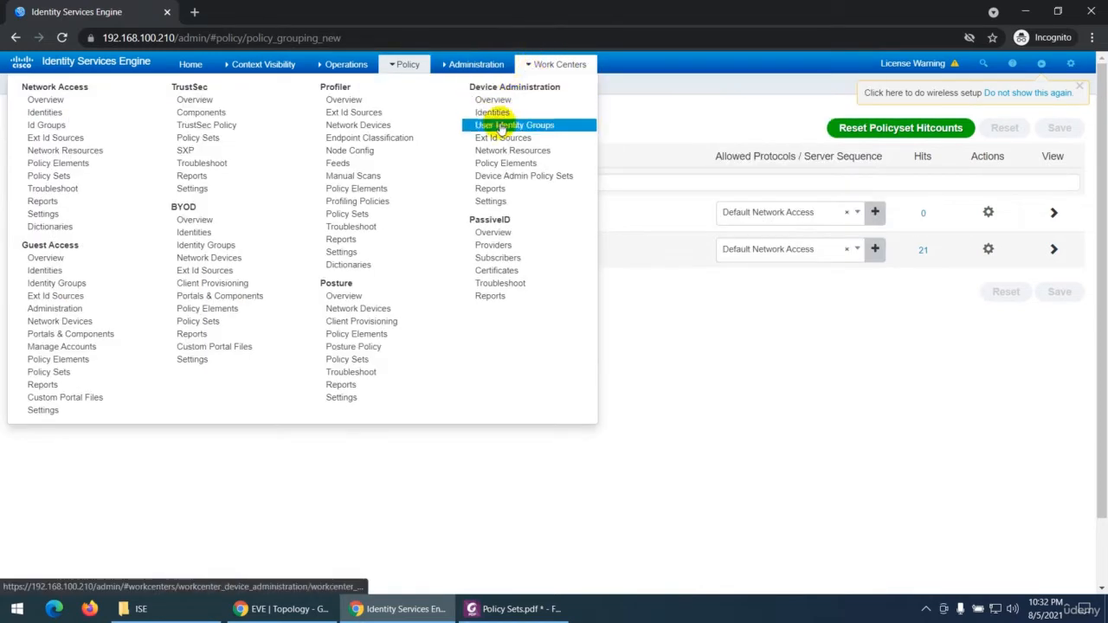
{"action": "left_click", "coordinate": [500, 175]}
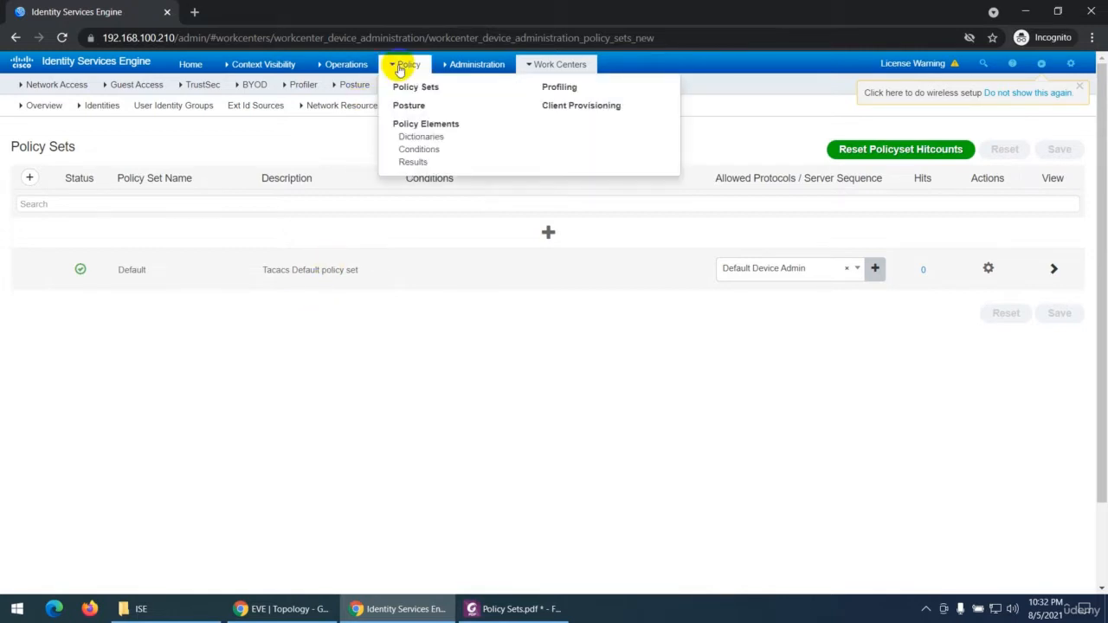
{"action": "left_click", "coordinate": [400, 86]}
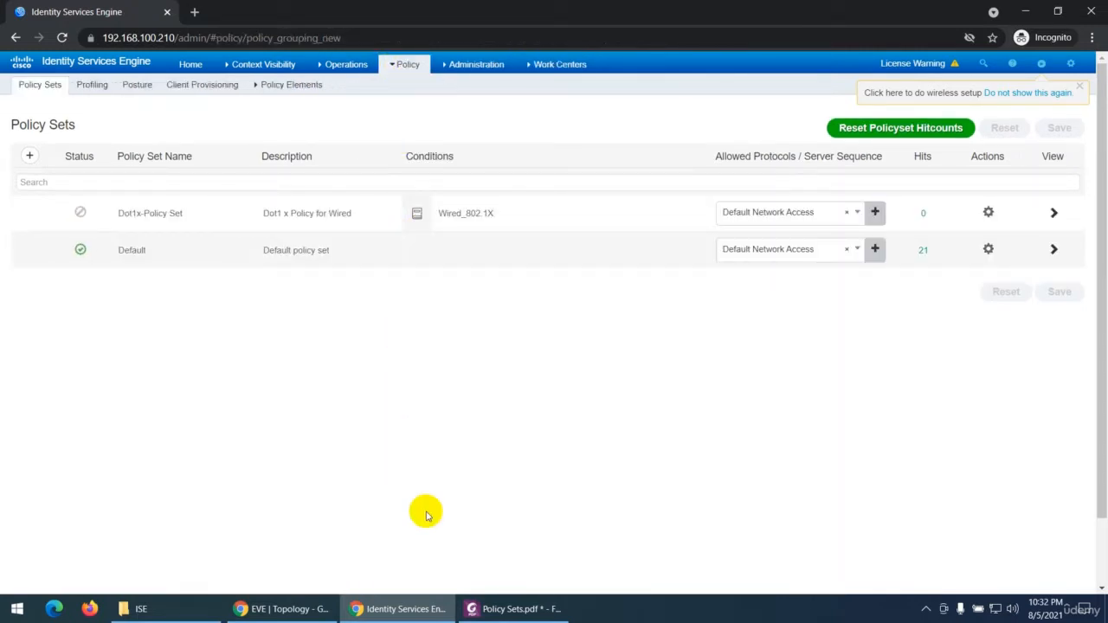
Step: In the PDF, highlight "enable you to logically group authentication and authorization policies within the same set"
{"action": "left_click", "coordinate": [510, 609]}
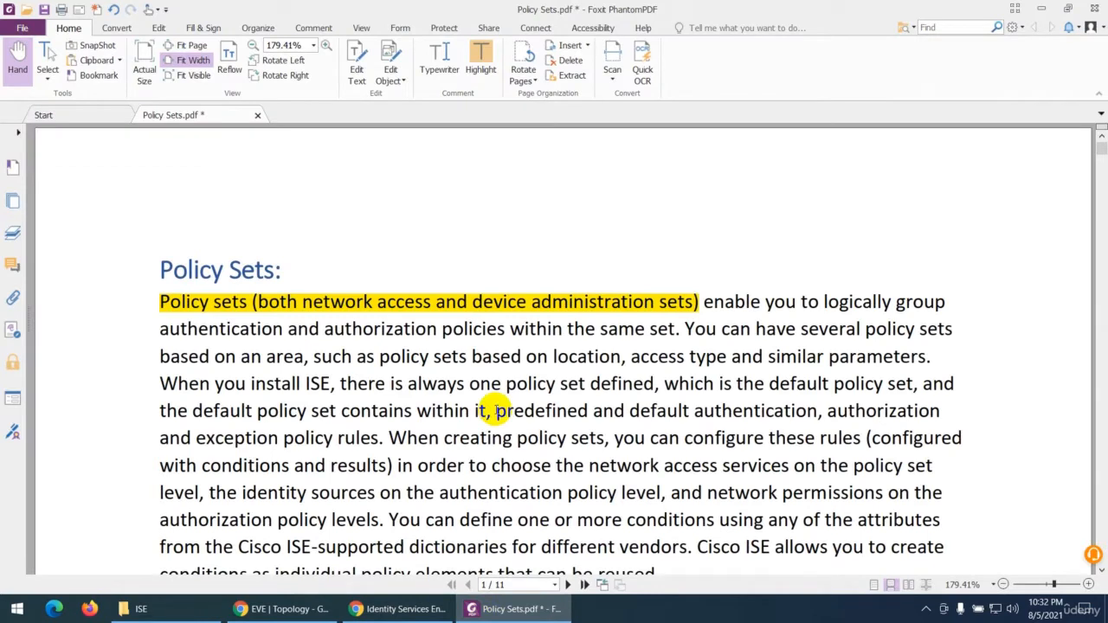
{"action": "scroll", "coordinate": [501, 411], "scroll_direction": "down", "scroll_amount": 2}
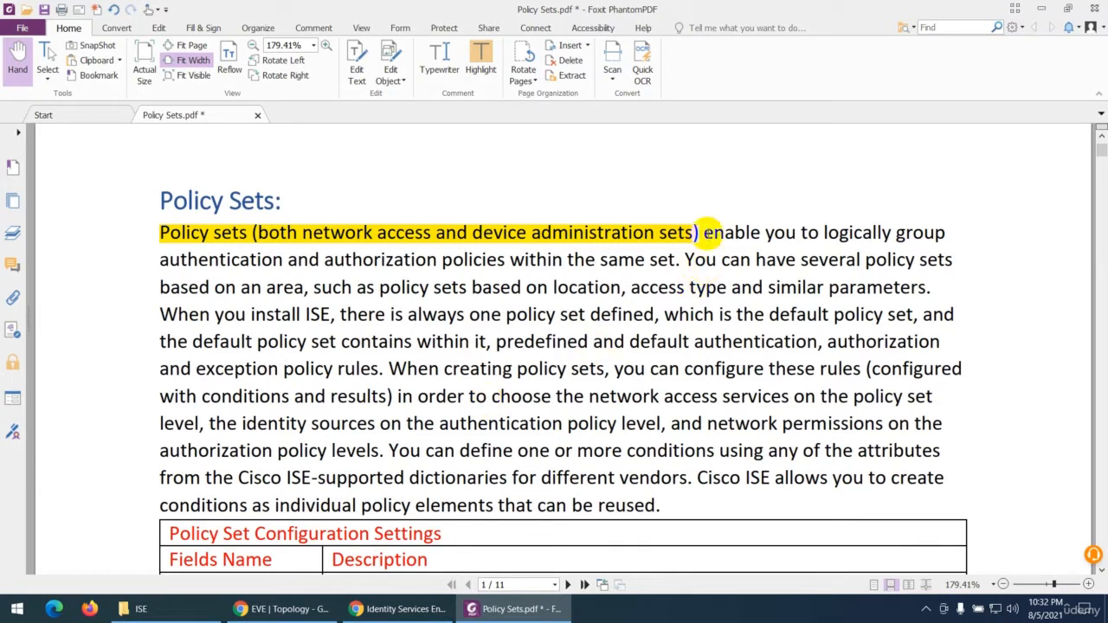
{"action": "left_click_drag", "start_coordinate": [705, 232], "coordinate": [677, 260]}
{"action": "left_click", "coordinate": [486, 54]}
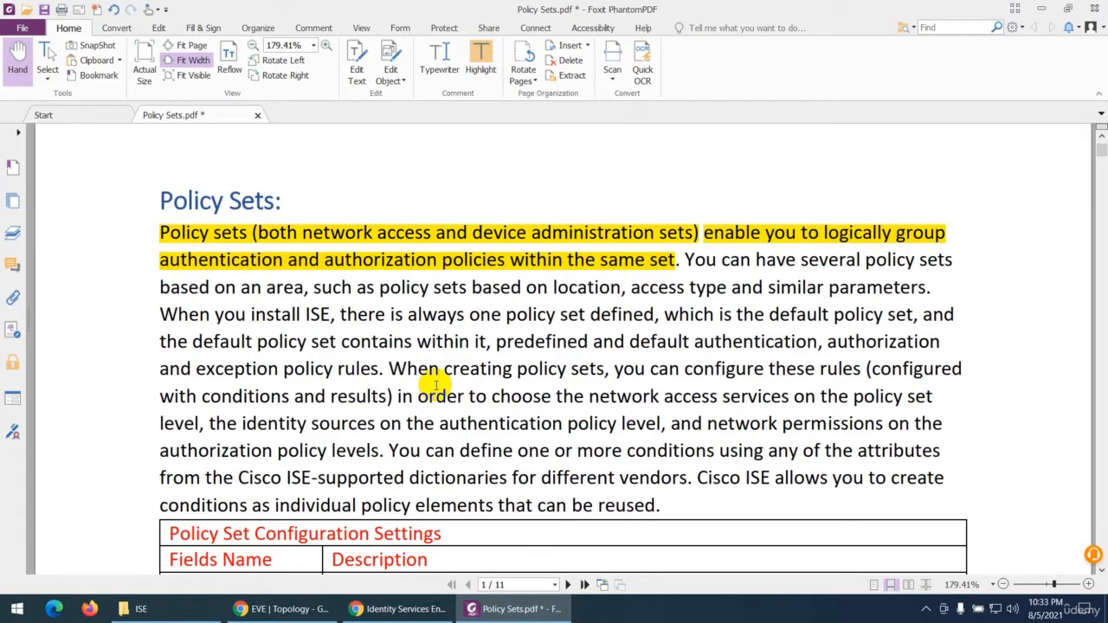
Step: View the Dot1x-Policy Set details in Identity Services Engine, and select the PDF line about policy sets based on area, location and access type
{"action": "left_click", "coordinate": [398, 608]}
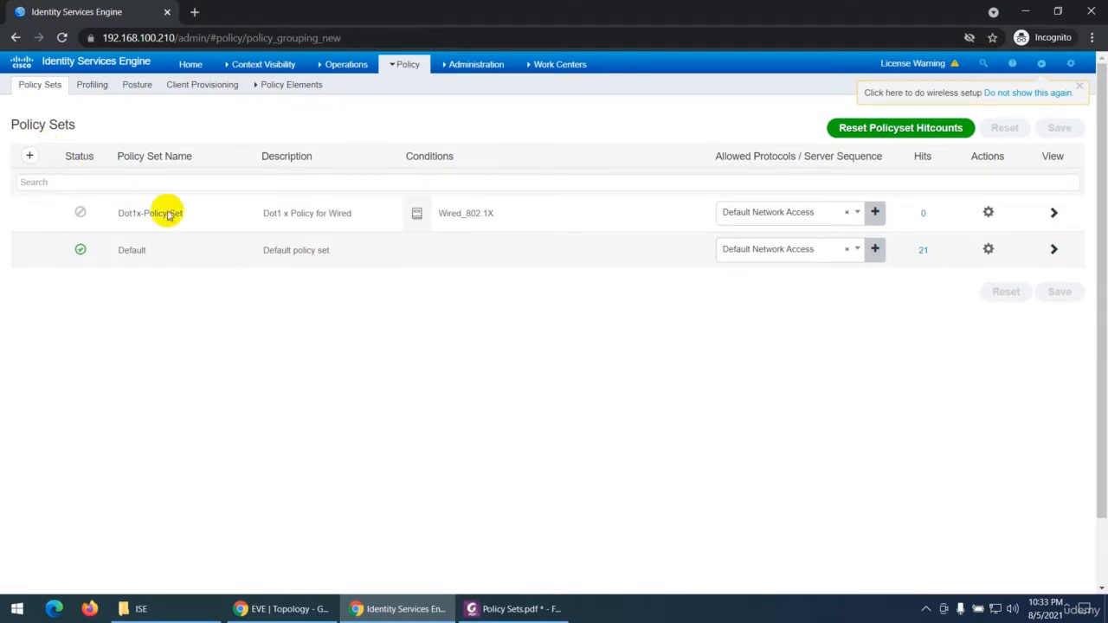
{"action": "left_click", "coordinate": [1050, 212]}
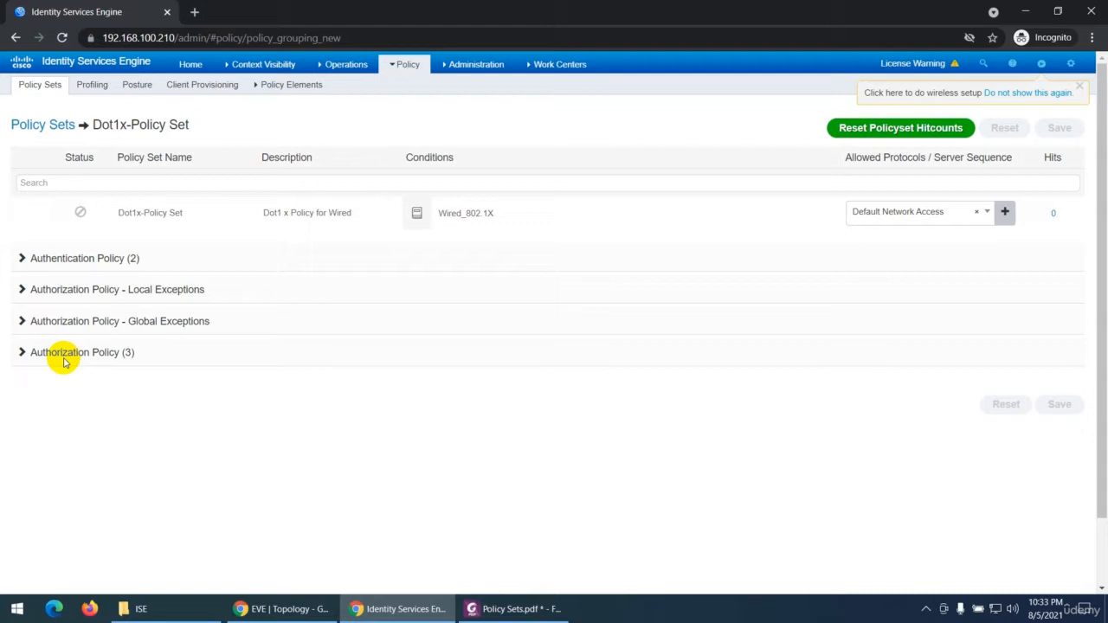
{"action": "left_click", "coordinate": [507, 608]}
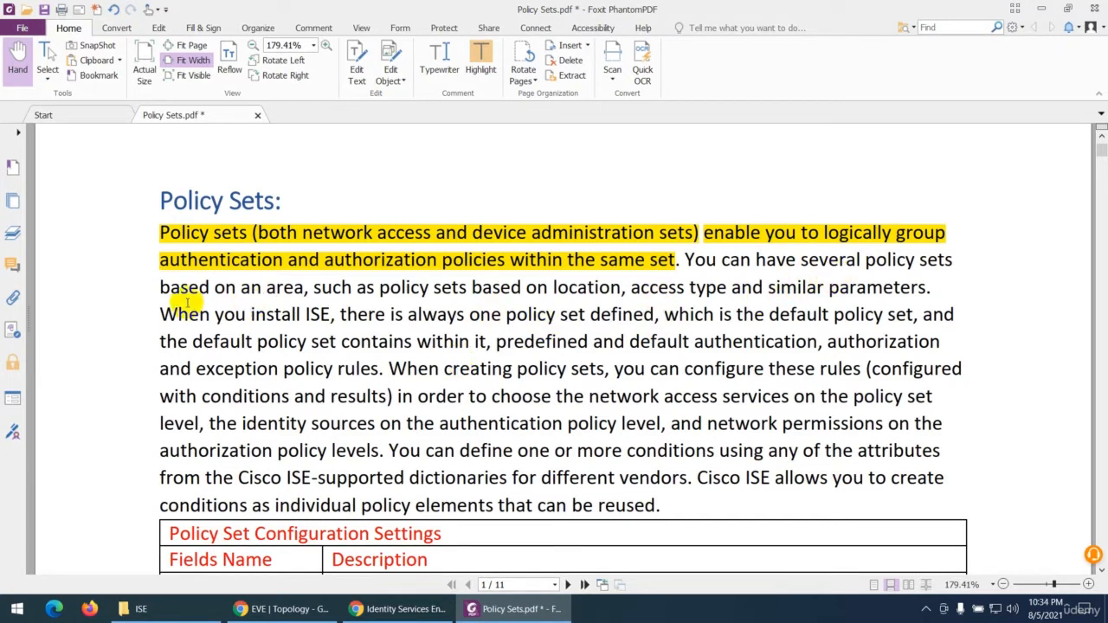
{"action": "left_click_drag", "start_coordinate": [154, 286], "coordinate": [909, 292]}
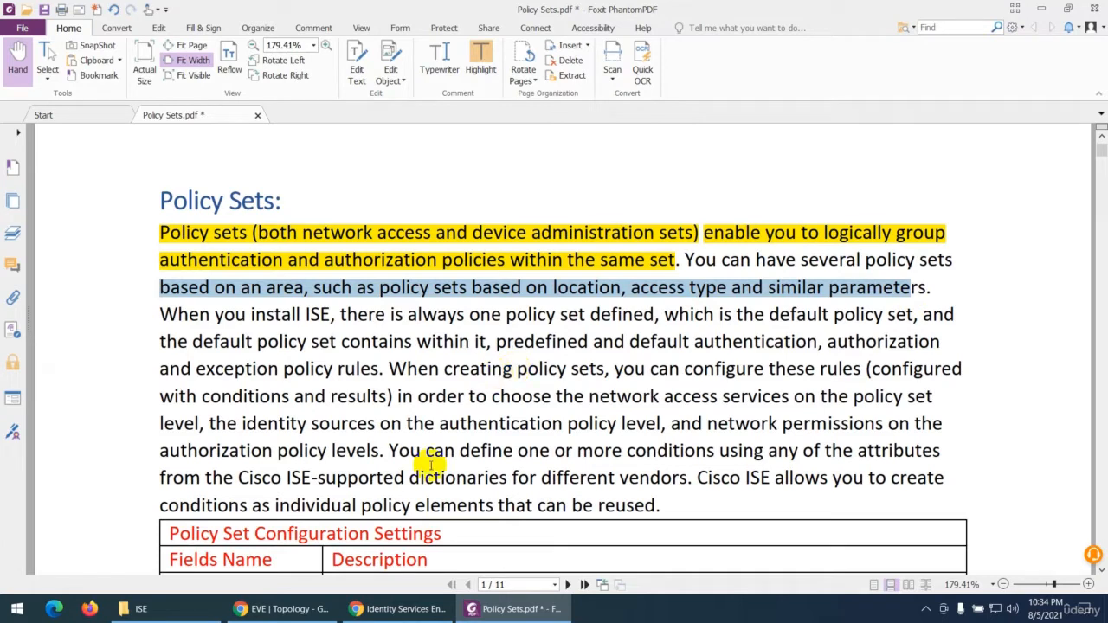
Step: Return to the Policy Sets list in Identity Services Engine and set the Dot1x-Policy Set status to Enabled
{"action": "left_click", "coordinate": [400, 608]}
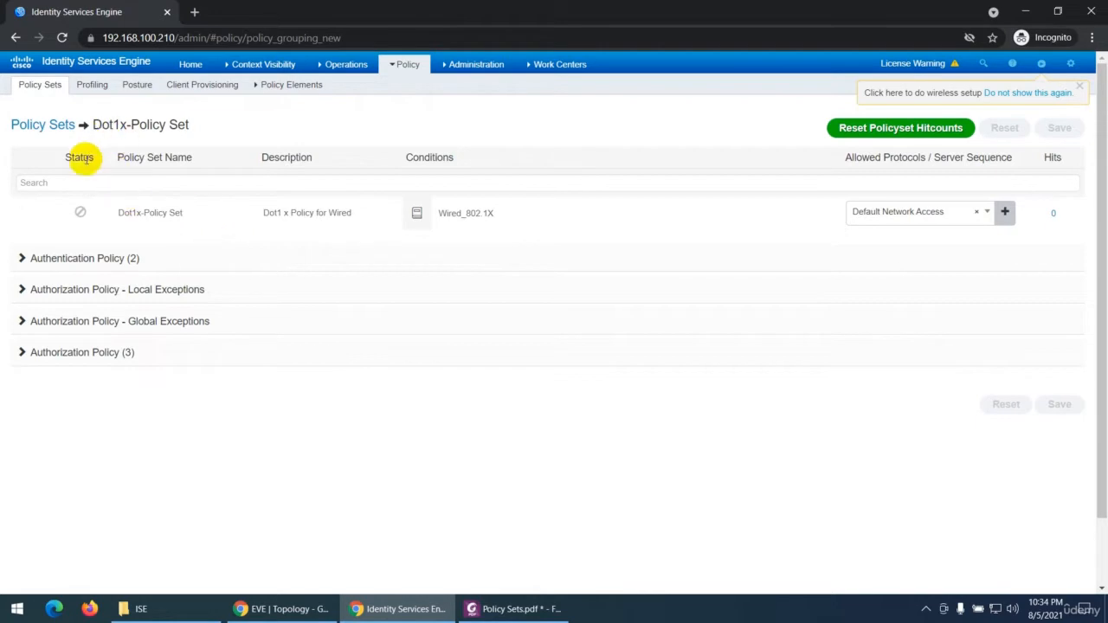
{"action": "left_click", "coordinate": [36, 124]}
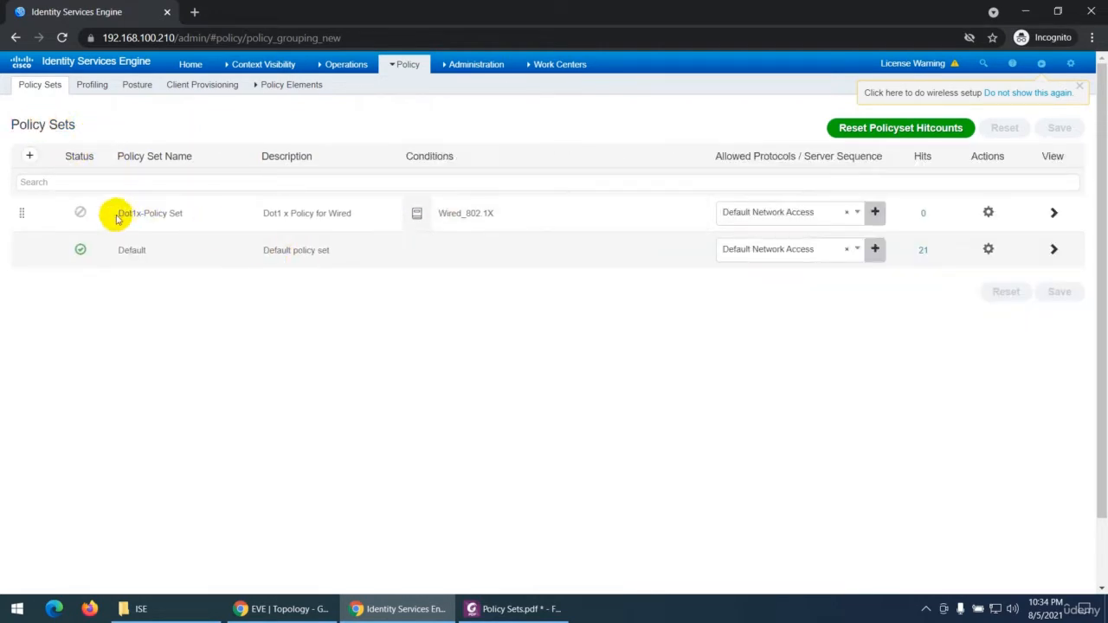
{"action": "left_click", "coordinate": [87, 219]}
{"action": "left_click", "coordinate": [82, 236]}
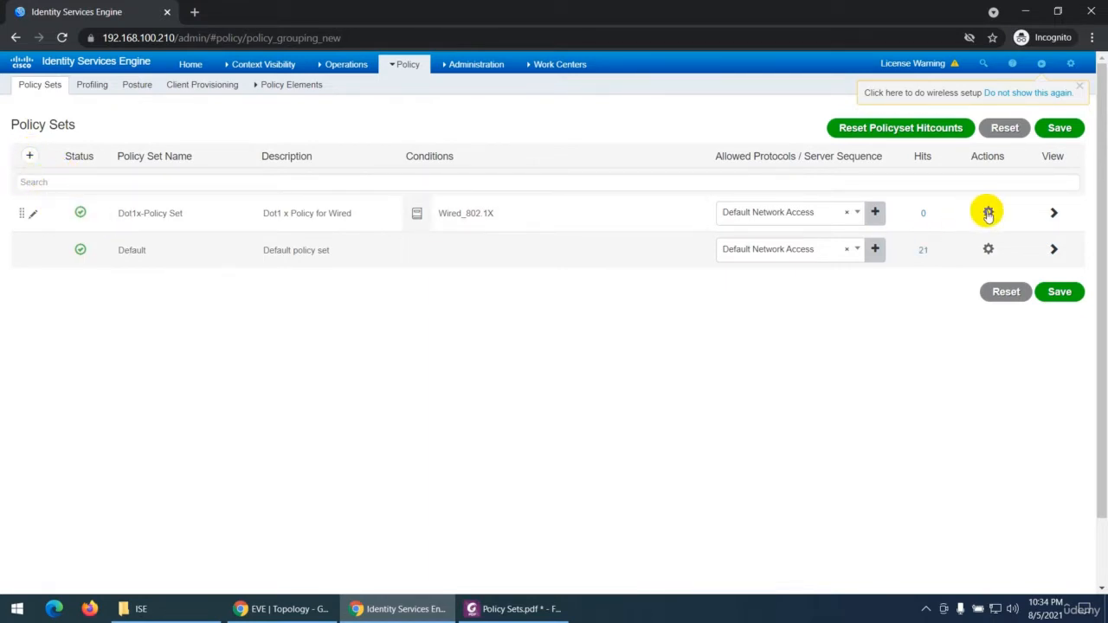
Step: Add a new policy set above Dot1x-Policy Set and delete it again
{"action": "left_click", "coordinate": [29, 156]}
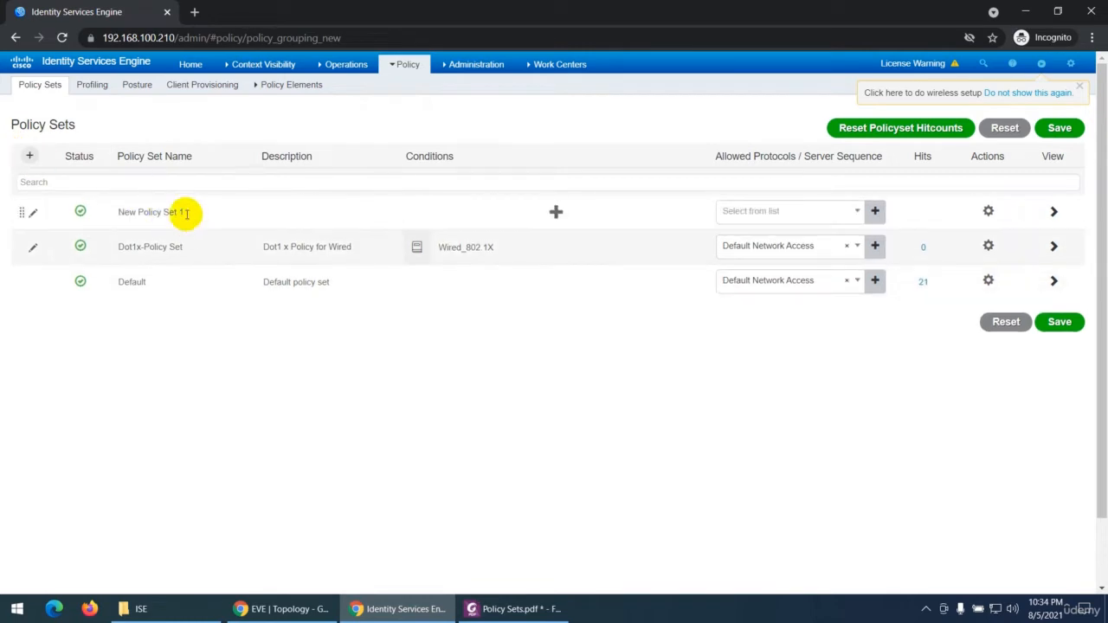
{"action": "left_click_drag", "start_coordinate": [183, 212], "coordinate": [118, 212]}
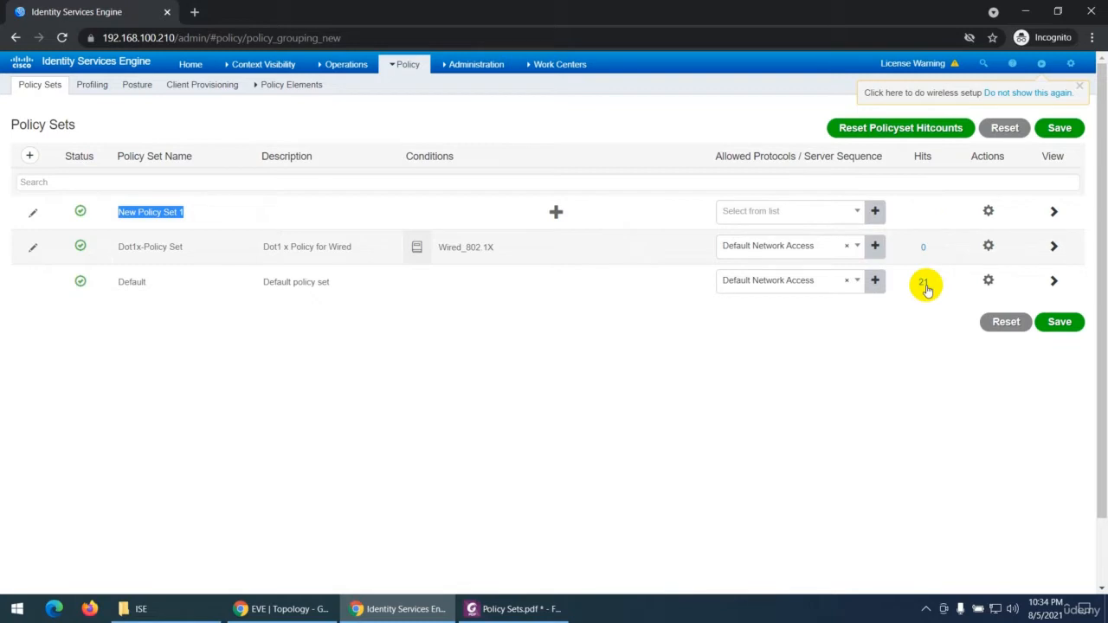
{"action": "left_click", "coordinate": [991, 212]}
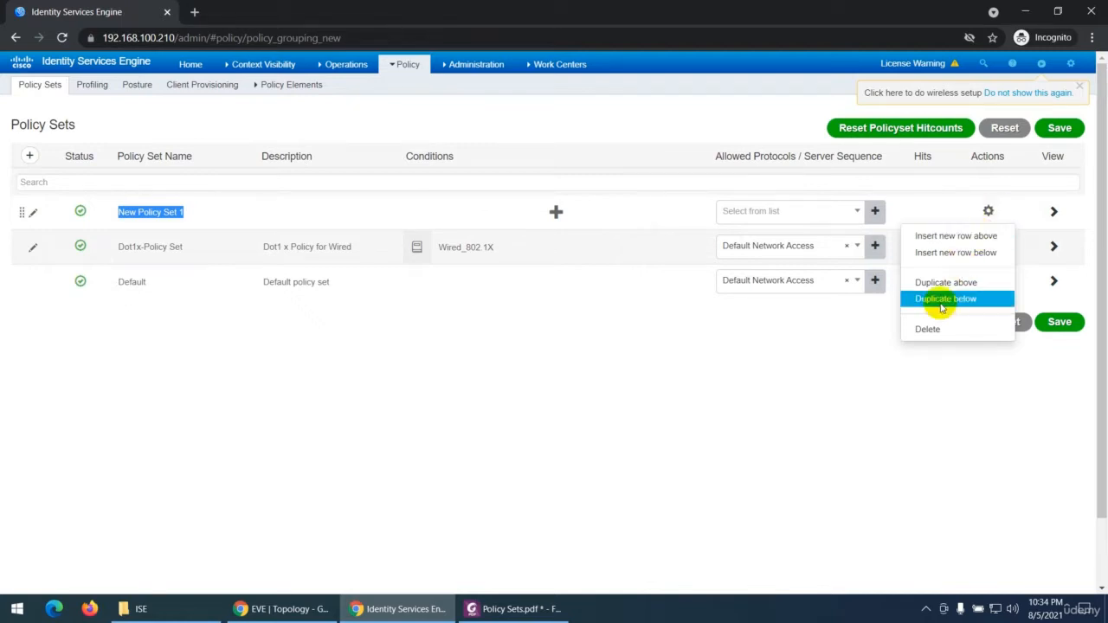
{"action": "left_click", "coordinate": [924, 330]}
{"action": "left_click", "coordinate": [744, 152]}
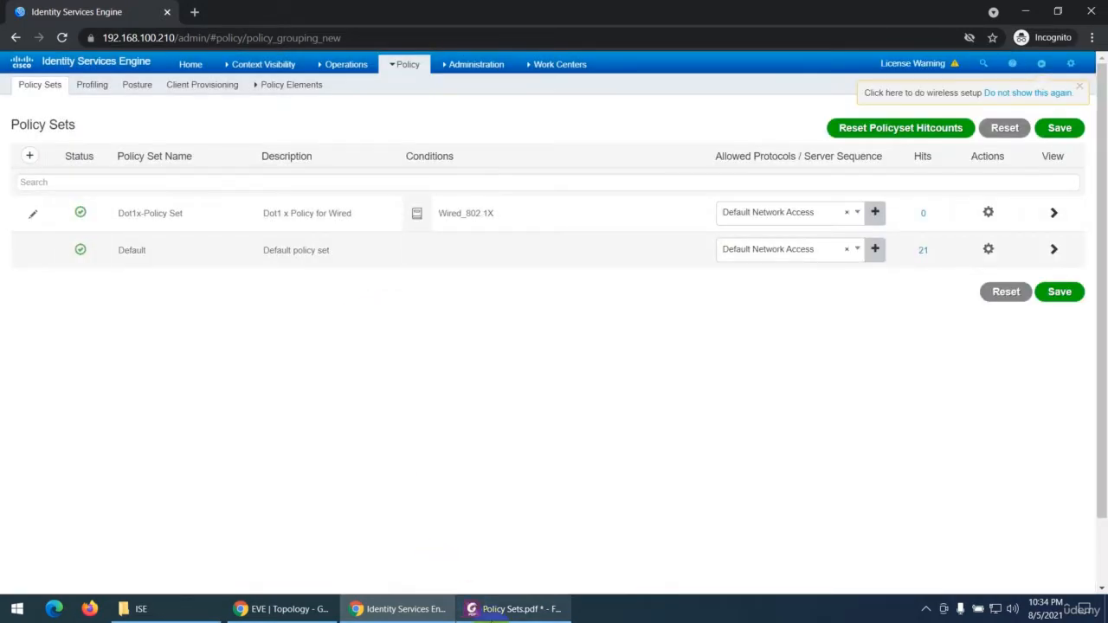
Step: In the PDF, select the passage about one policy set always being defined when ISE is installed
{"action": "left_click", "coordinate": [515, 608]}
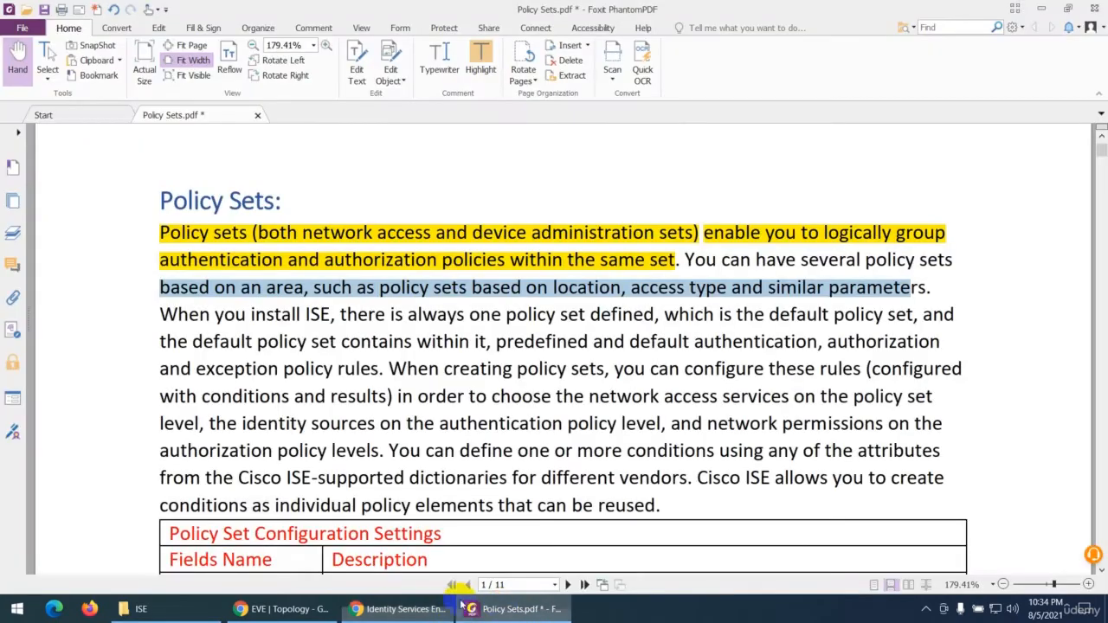
{"action": "scroll", "coordinate": [606, 349], "scroll_direction": "down", "scroll_amount": 2}
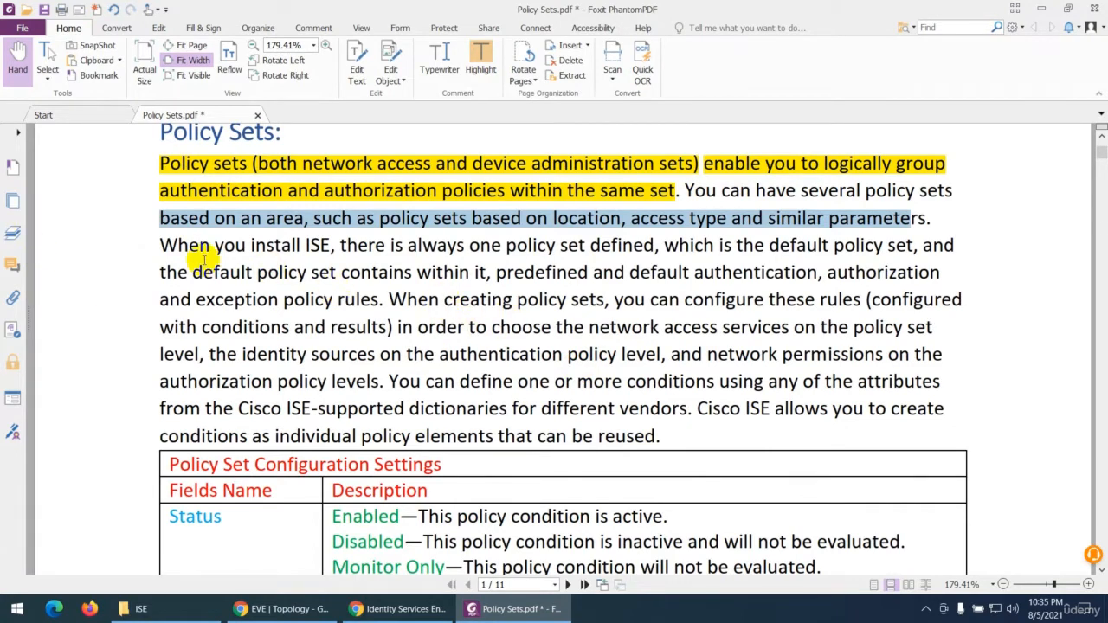
{"action": "left_click_drag", "start_coordinate": [177, 244], "coordinate": [648, 239]}
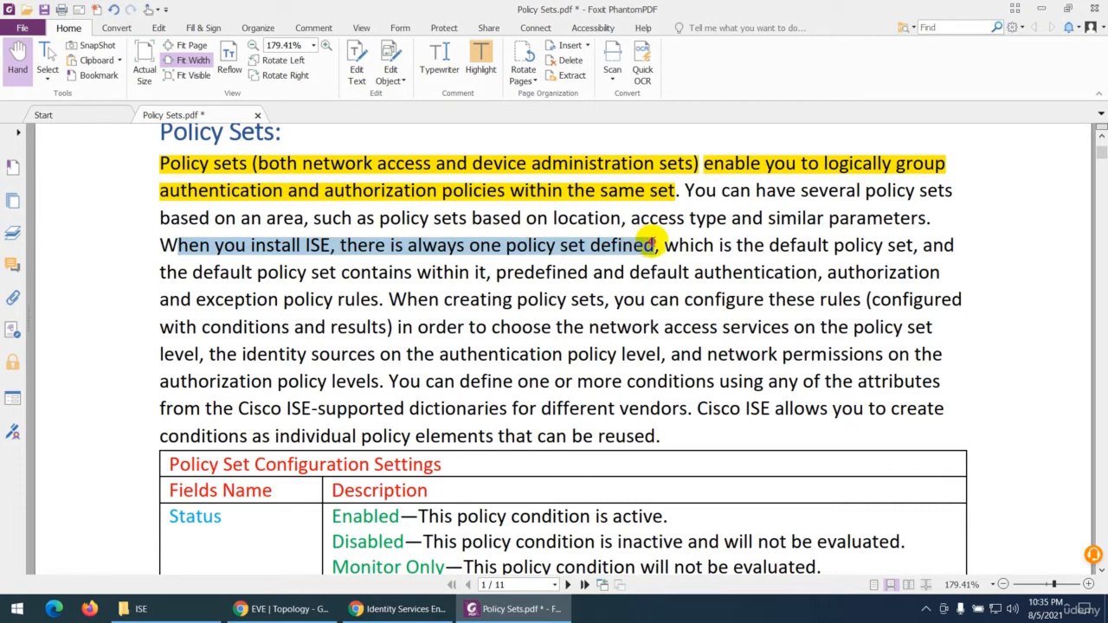
Step: In Identity Services Engine, examine the available actions, status options and allowed protocols for the Dot1x-Policy Set and Default policy sets
{"action": "left_click", "coordinate": [405, 608]}
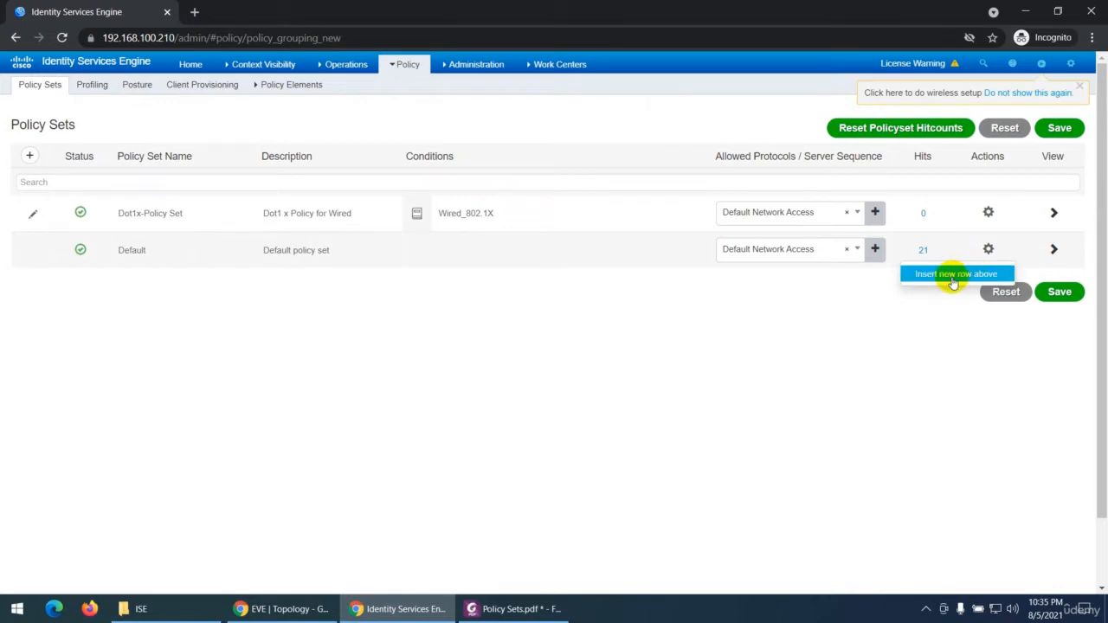
{"action": "left_click", "coordinate": [989, 212]}
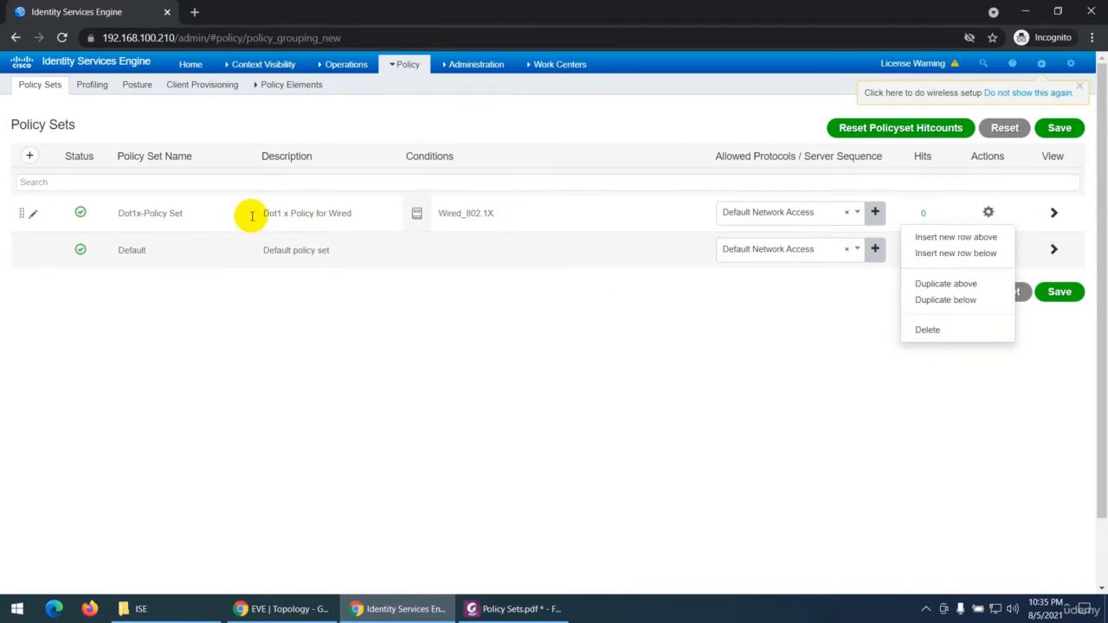
{"action": "left_click", "coordinate": [231, 290]}
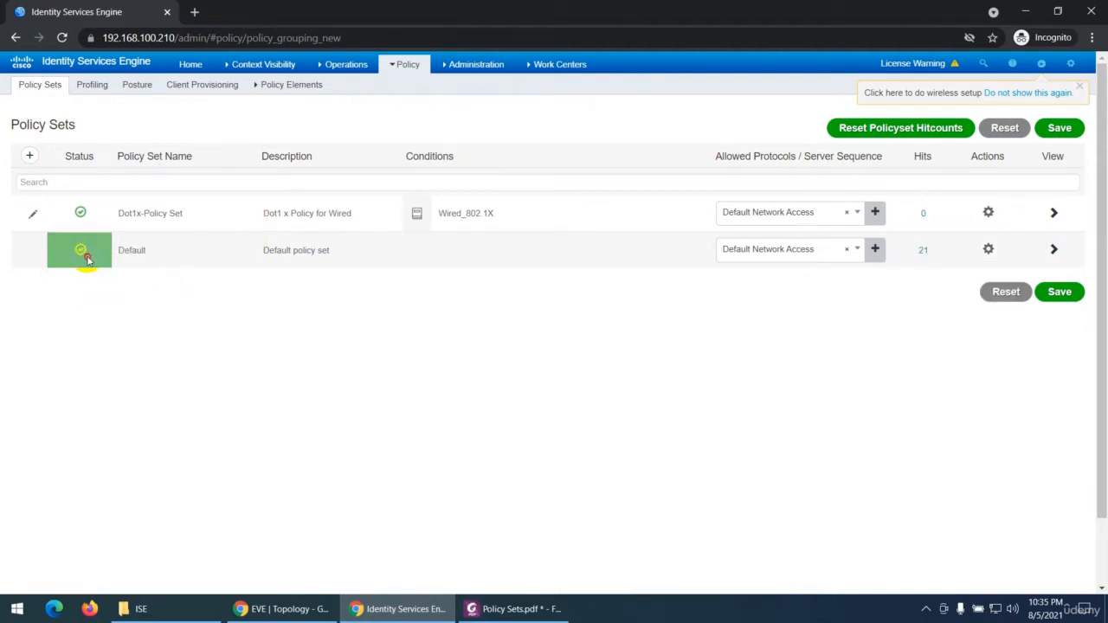
{"action": "left_click", "coordinate": [77, 213]}
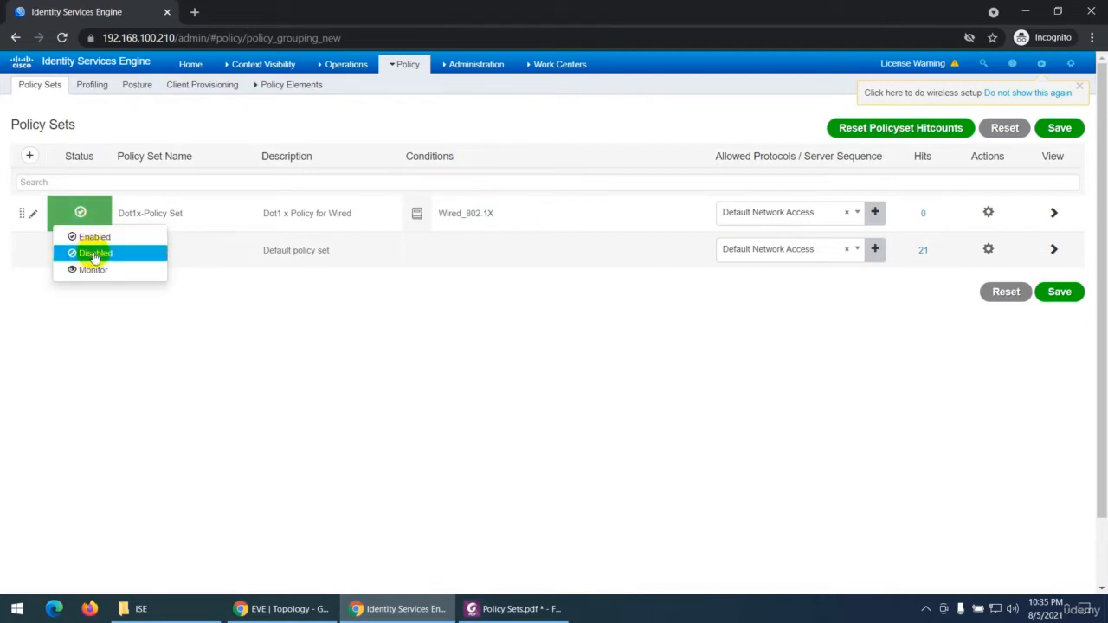
{"action": "left_click", "coordinate": [141, 331]}
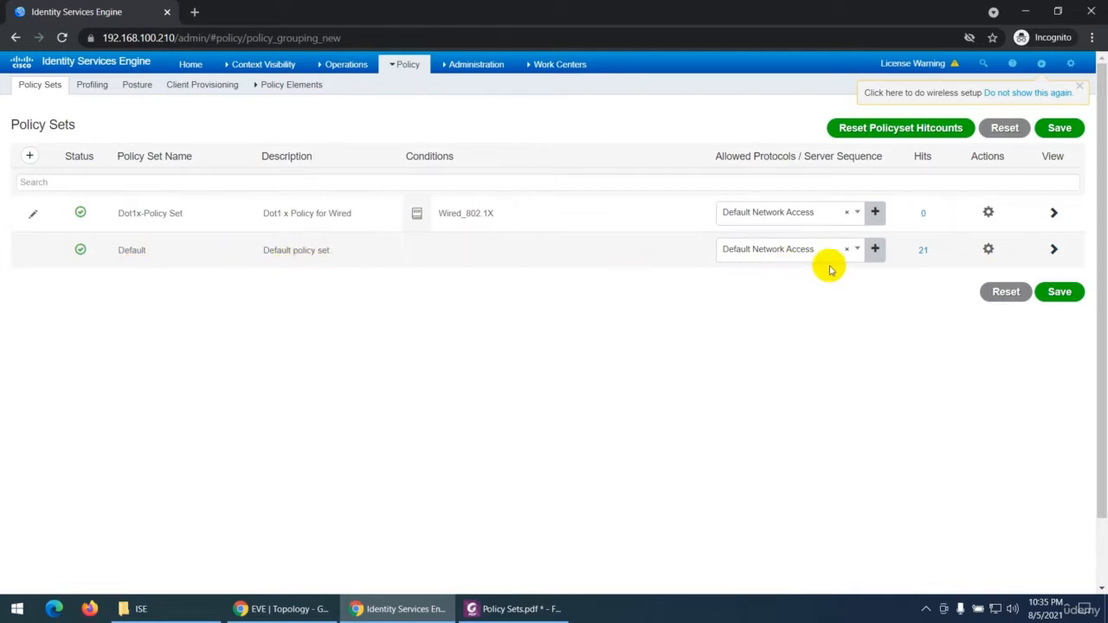
{"action": "left_click", "coordinate": [771, 248]}
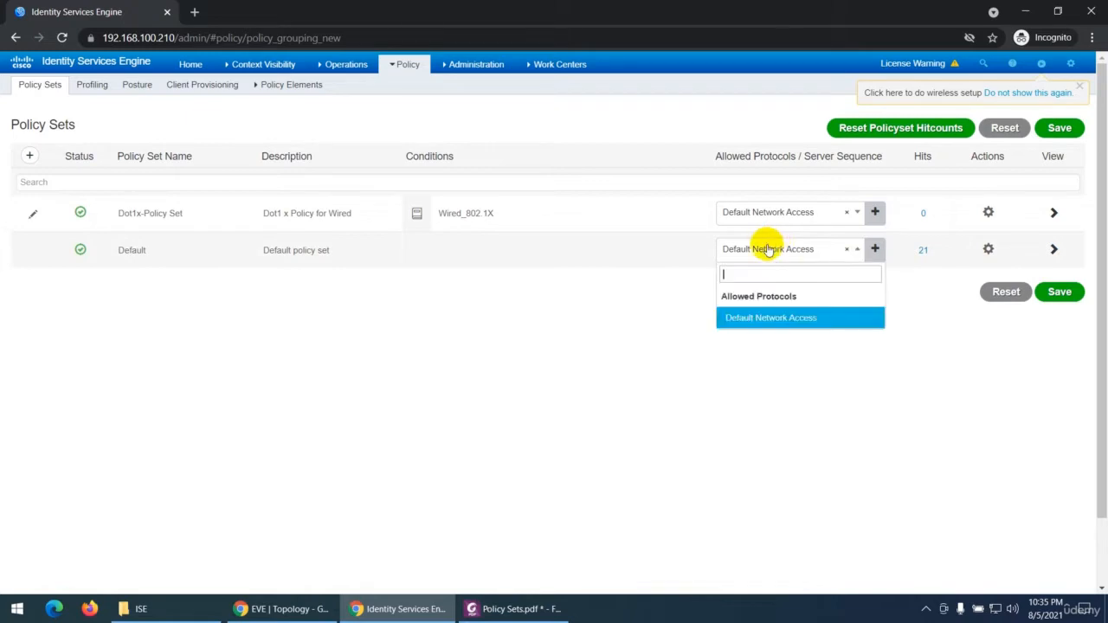
{"action": "left_click", "coordinate": [634, 320]}
{"action": "left_click", "coordinate": [988, 249]}
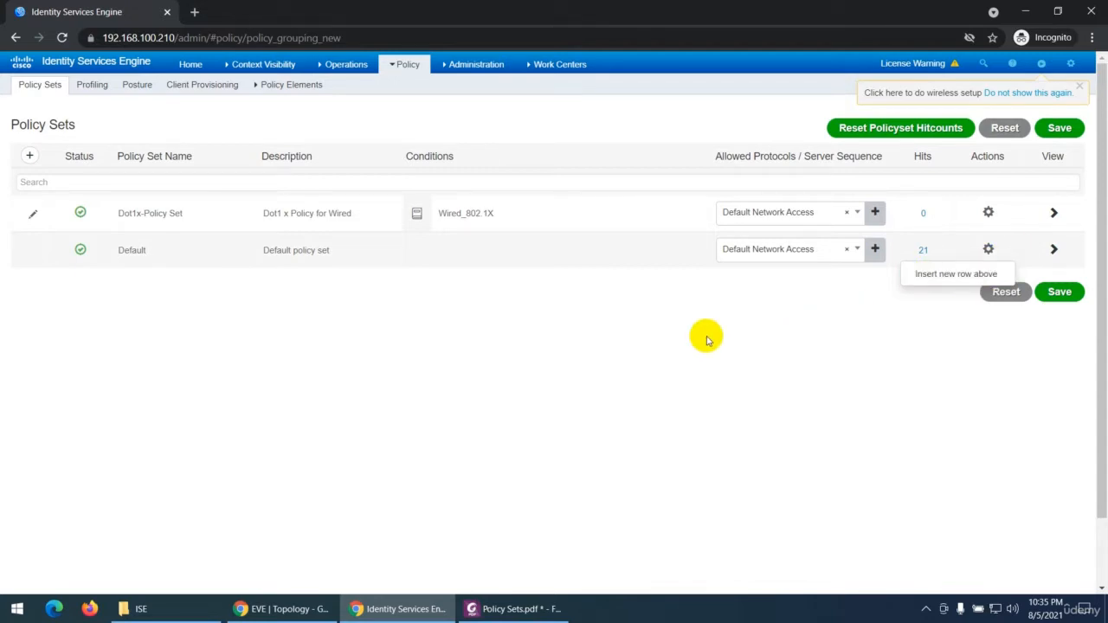
Step: Open the Device Admin Policy Sets page under the Device Administration work center, discarding the unsaved policy set changes
{"action": "left_click", "coordinate": [484, 67]}
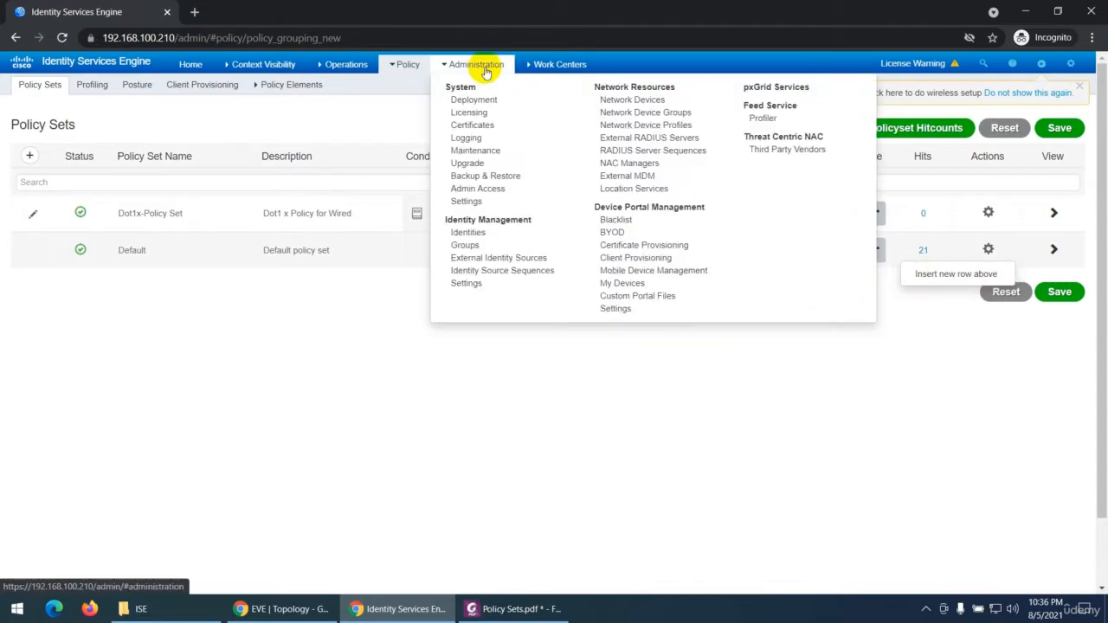
{"action": "left_click", "coordinate": [561, 68]}
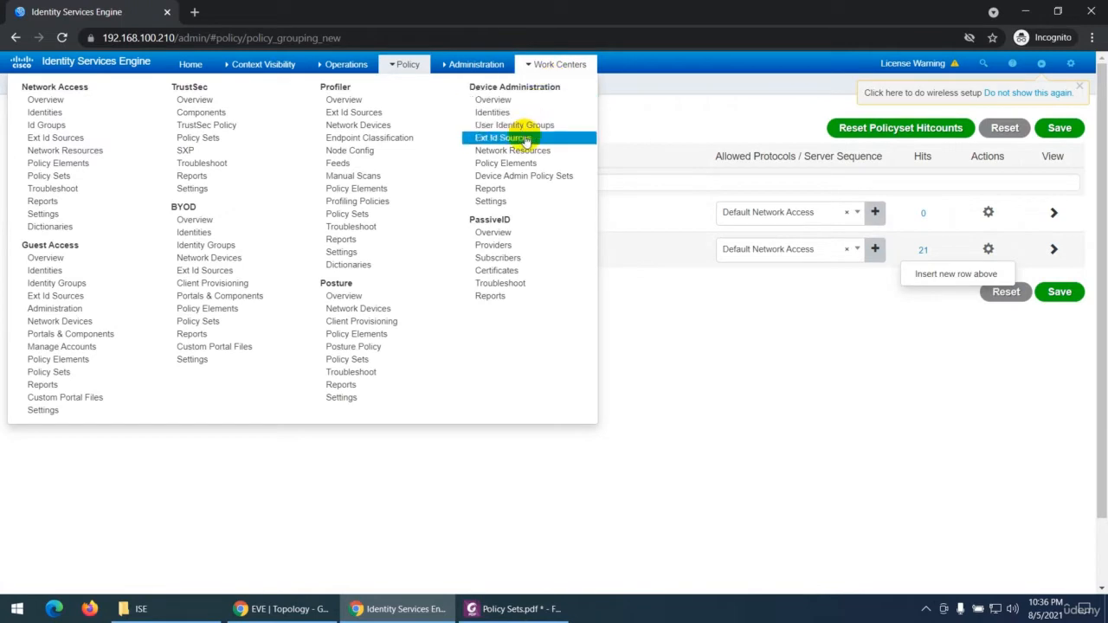
{"action": "left_click", "coordinate": [519, 175]}
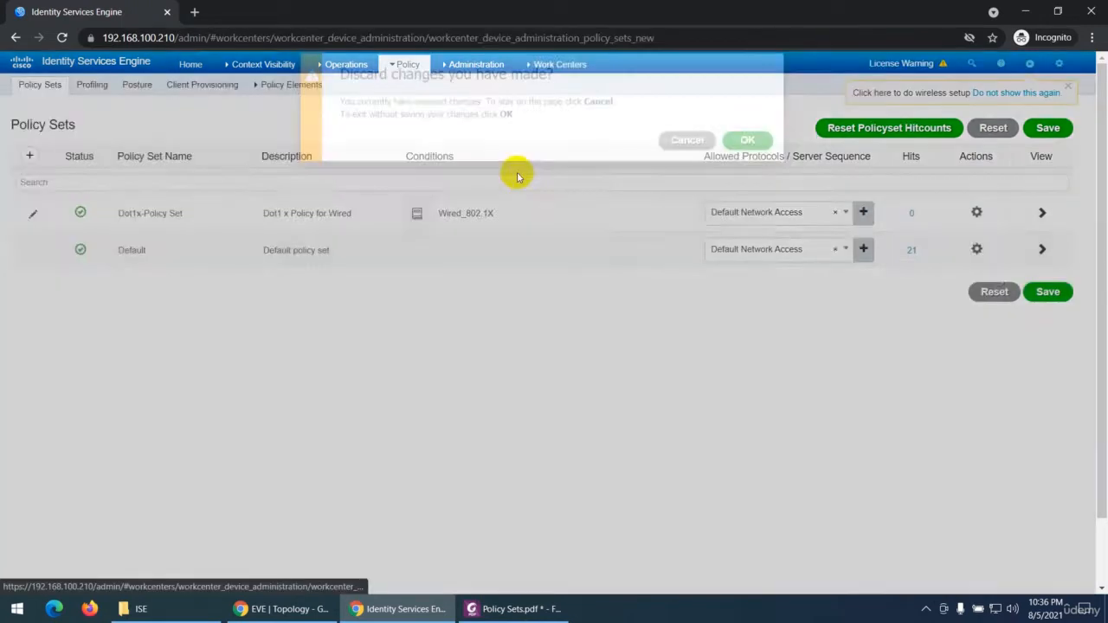
{"action": "left_click", "coordinate": [741, 162]}
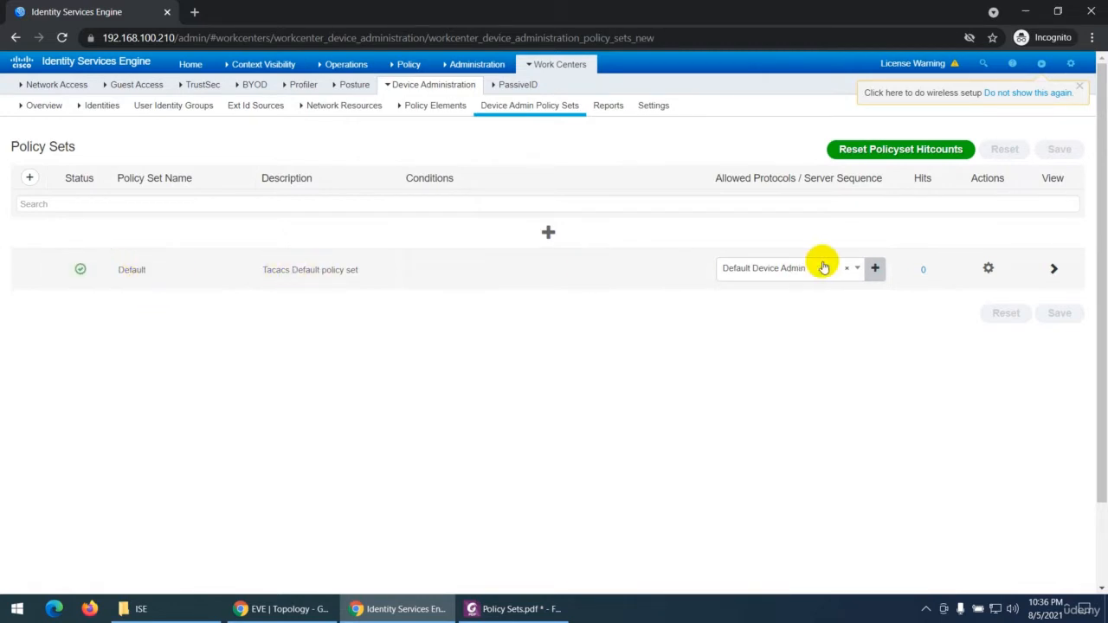
Step: Insert a new policy set above the Tacacs Default policy set, and reset the page to discard it
{"action": "left_click", "coordinate": [978, 275]}
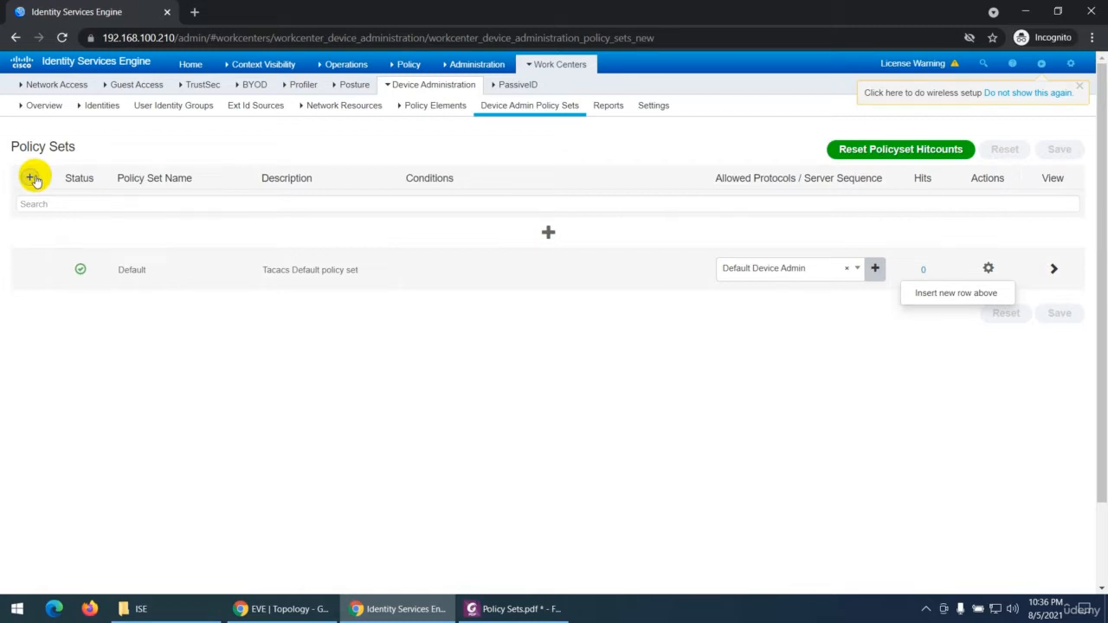
{"action": "left_click", "coordinate": [549, 235]}
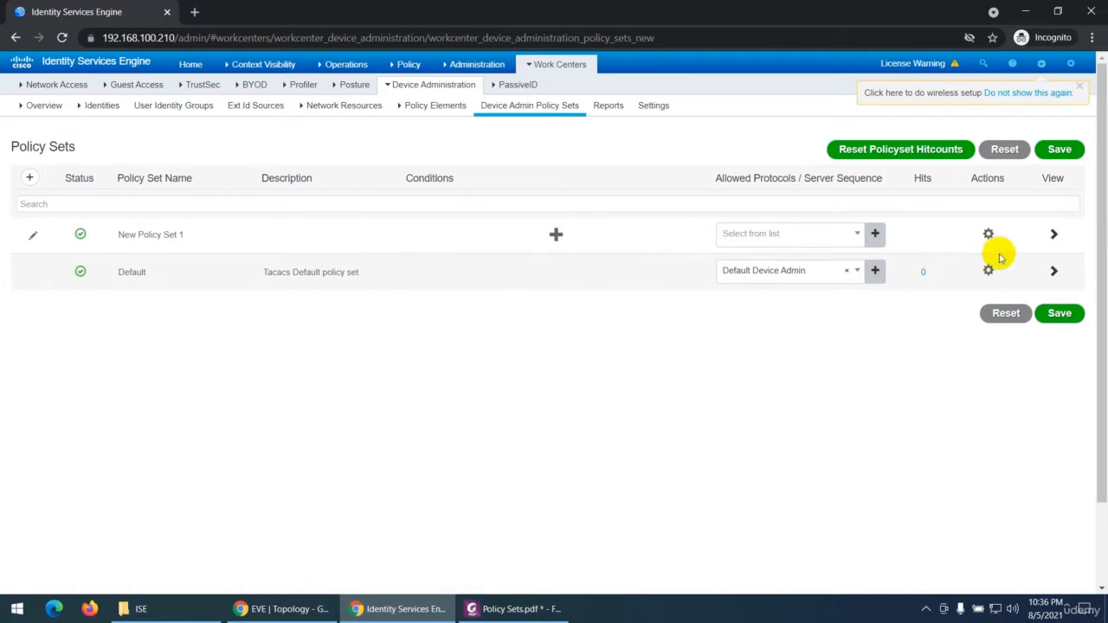
{"action": "left_click", "coordinate": [1003, 316]}
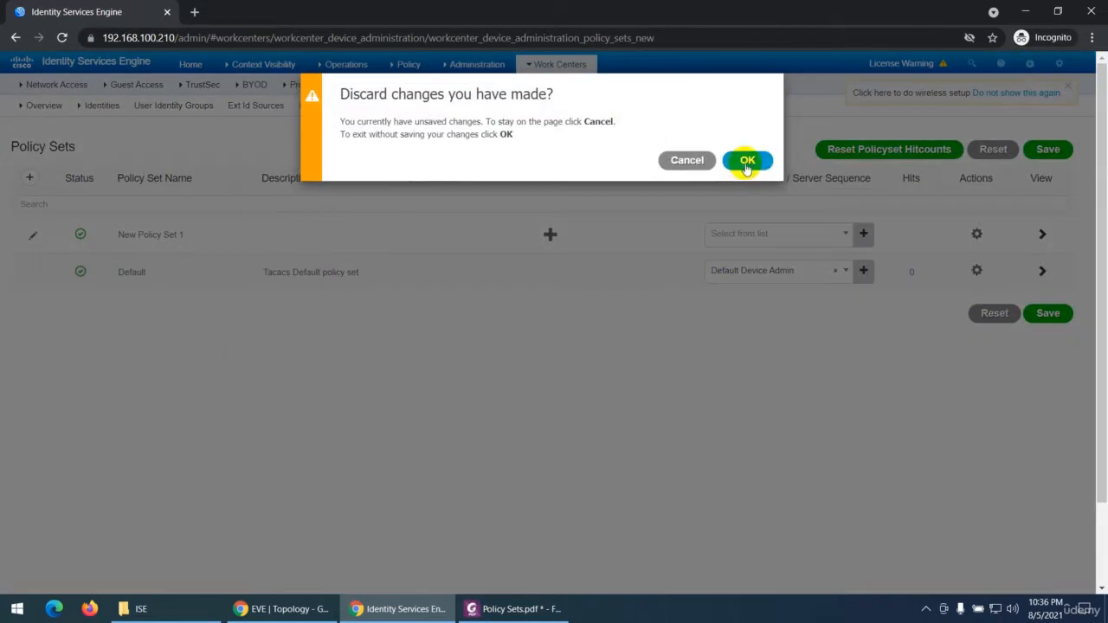
{"action": "left_click", "coordinate": [746, 159]}
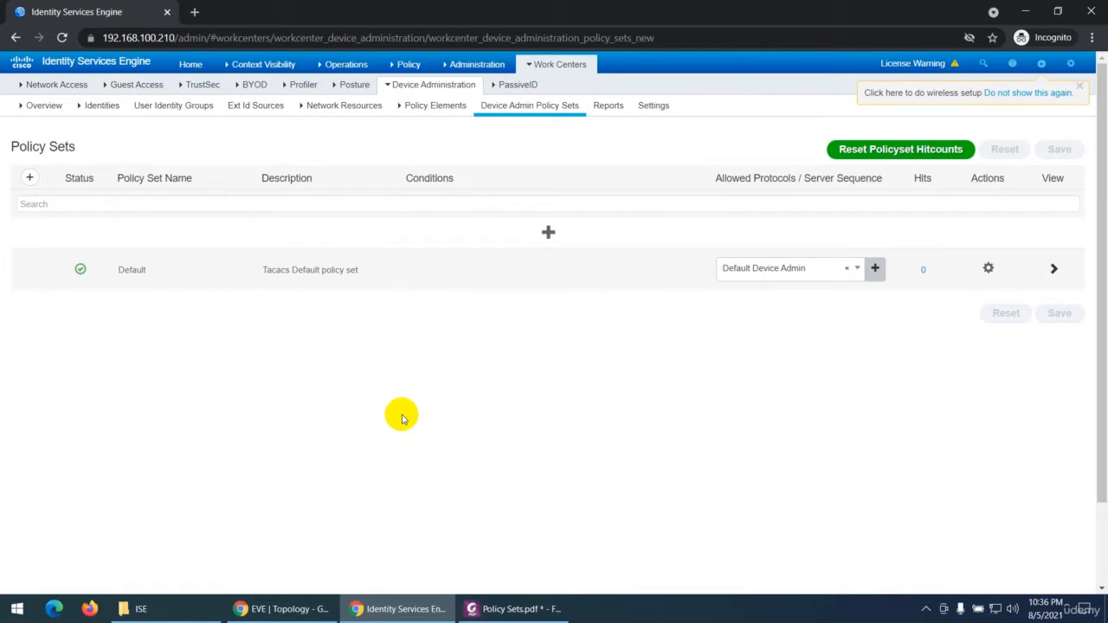
Step: Return to the network access Policy Sets list
{"action": "mouse_move", "coordinate": [558, 69]}
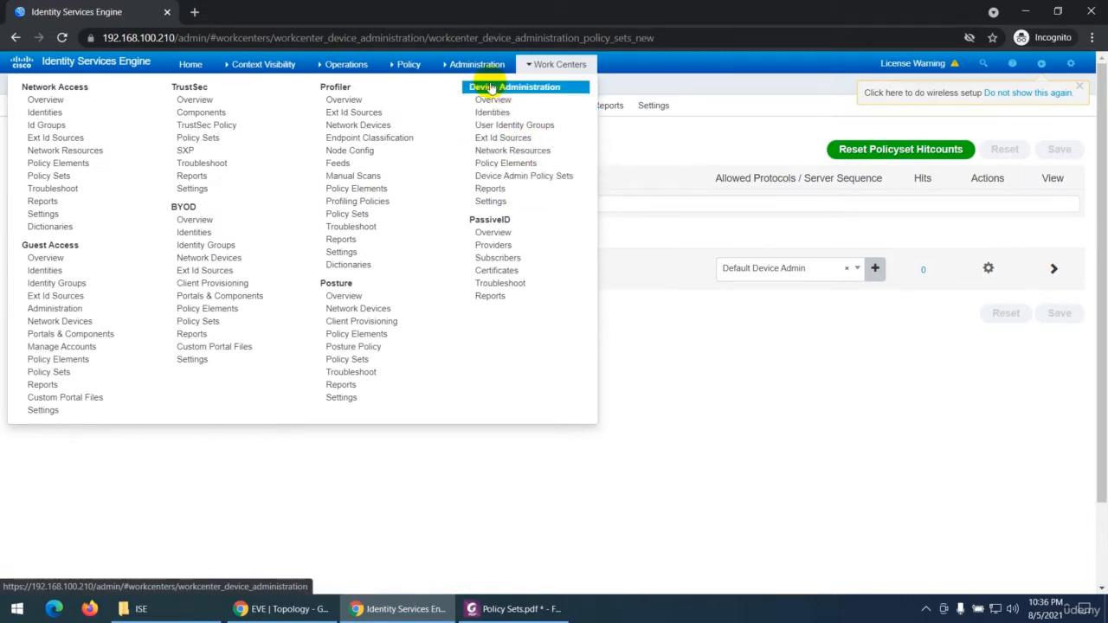
{"action": "mouse_move", "coordinate": [412, 66]}
{"action": "left_click", "coordinate": [413, 87]}
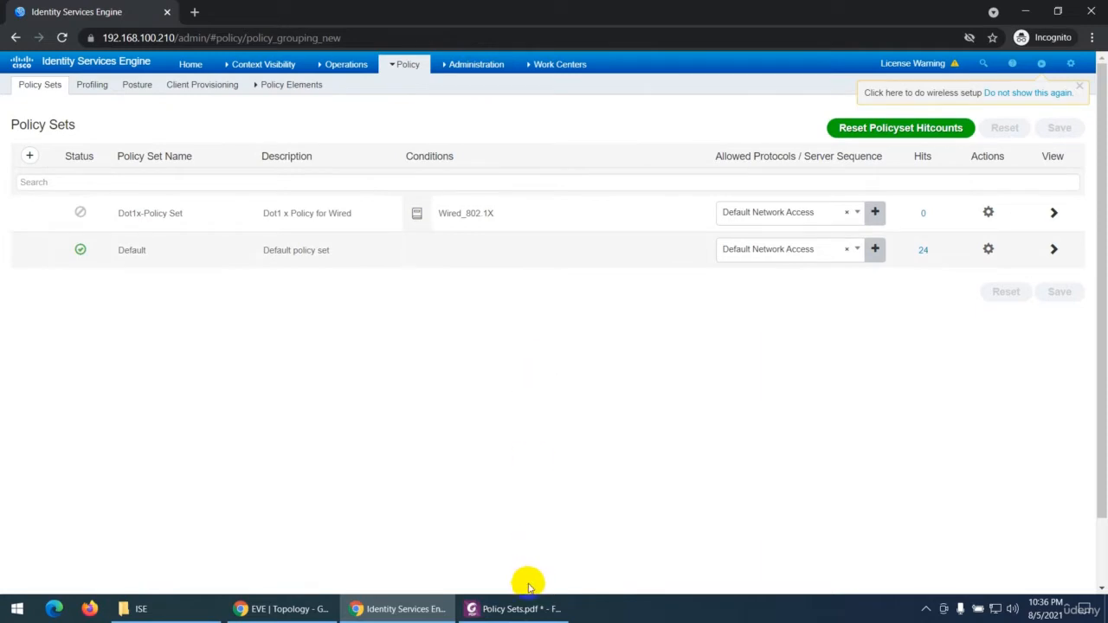
Step: In the Policy Sets PDF, highlight the passage "redefined and default authentication, authorization and exception policy rules"
{"action": "left_click", "coordinate": [523, 609]}
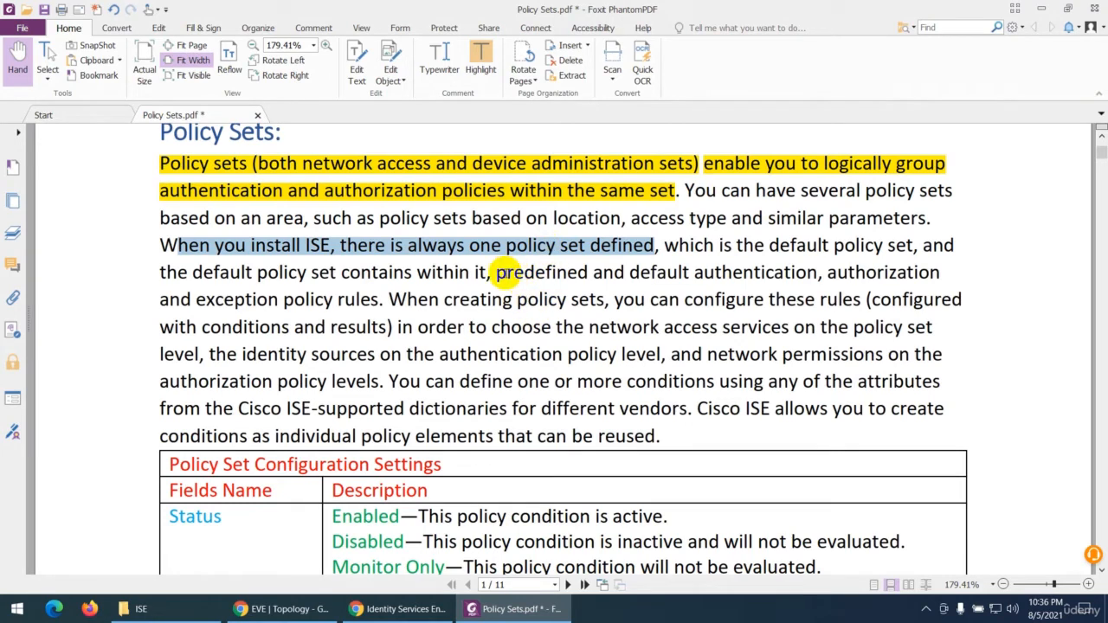
{"action": "left_click_drag", "start_coordinate": [507, 272], "coordinate": [370, 301]}
{"action": "left_click", "coordinate": [480, 68]}
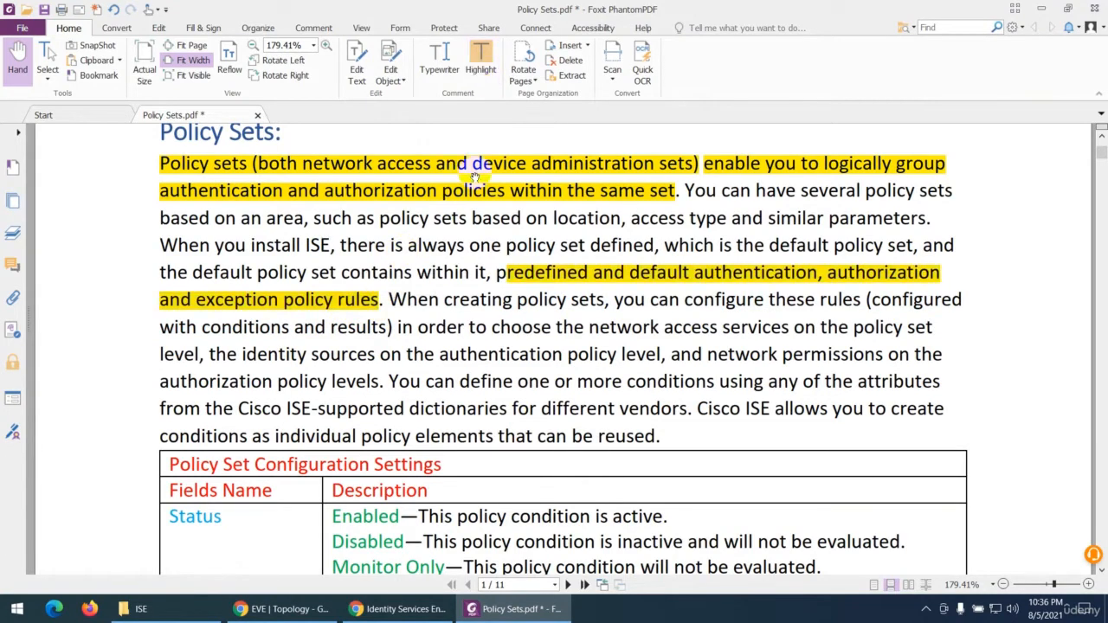
Step: In Identity Services Engine, open the network access Default policy set and examine its authentication and authorization policy rules
{"action": "left_click", "coordinate": [398, 608]}
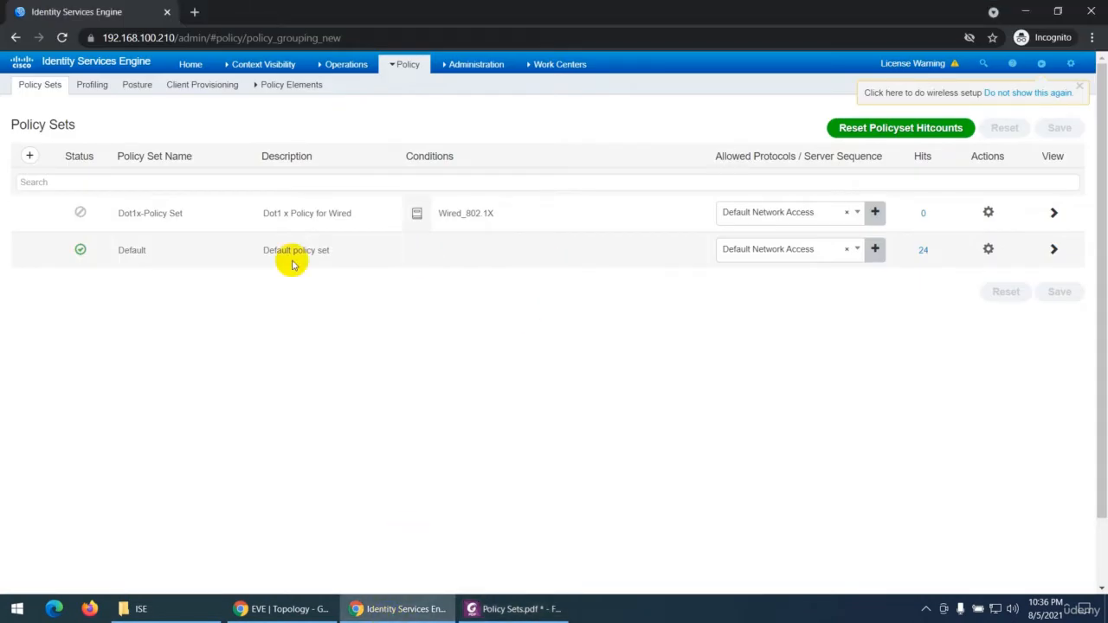
{"action": "left_click", "coordinate": [1053, 250]}
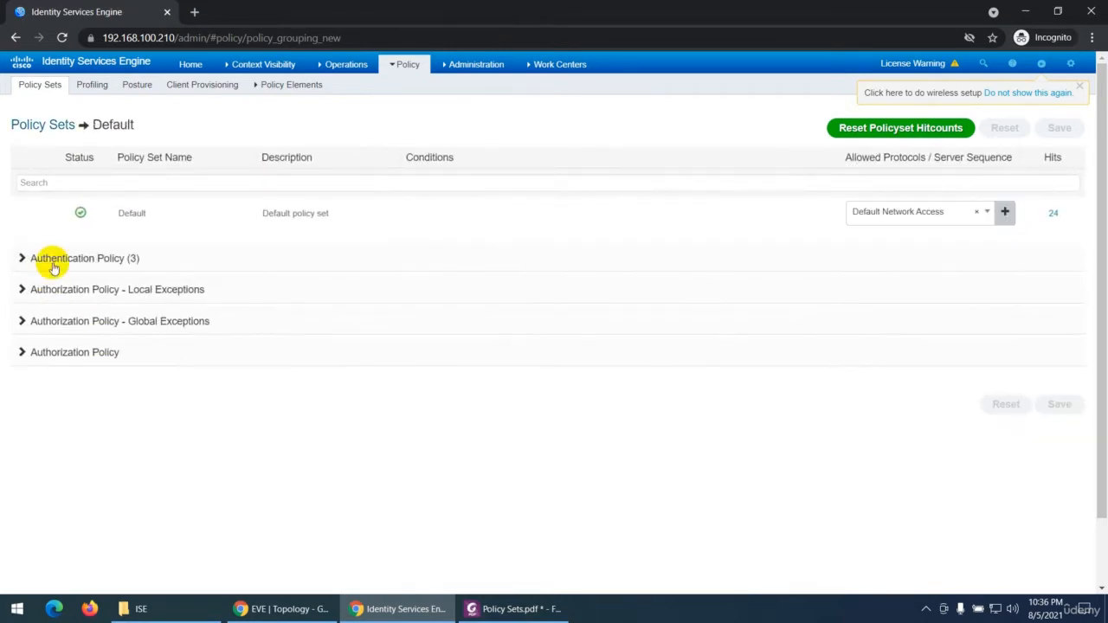
{"action": "left_click", "coordinate": [49, 257]}
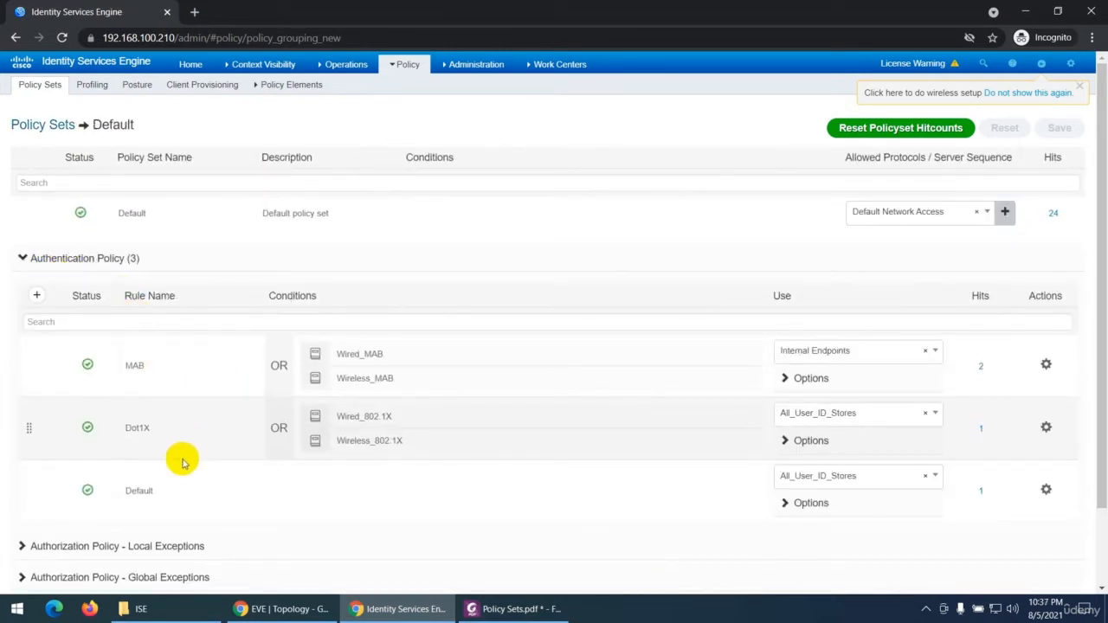
{"action": "scroll", "coordinate": [182, 462], "scroll_direction": "down", "scroll_amount": 1}
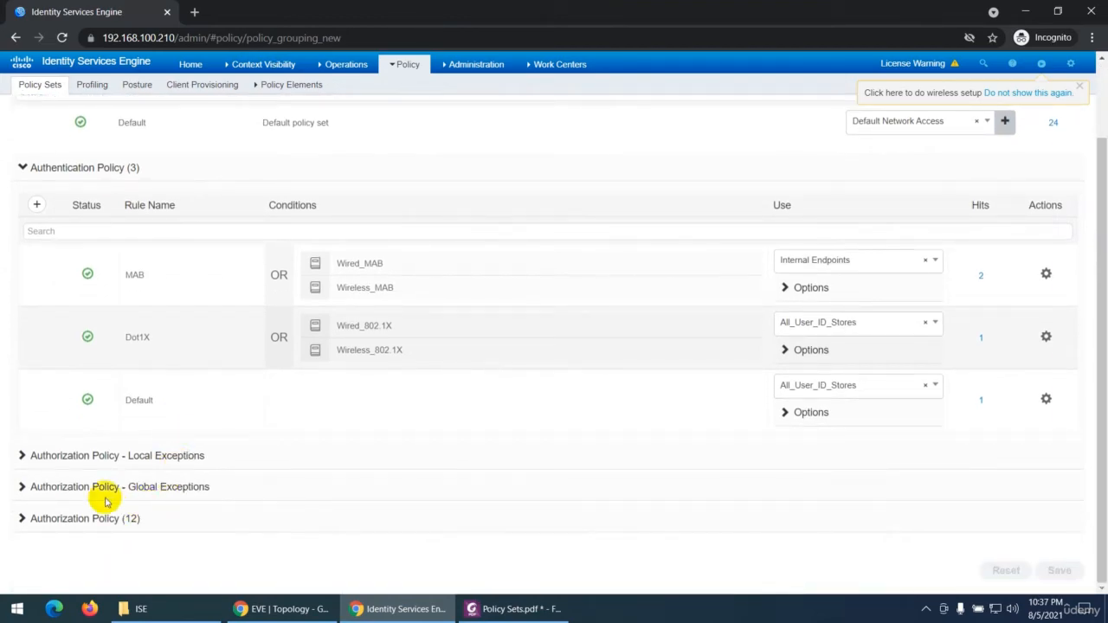
{"action": "left_click", "coordinate": [26, 518]}
{"action": "scroll", "coordinate": [194, 428], "scroll_direction": "down", "scroll_amount": 4}
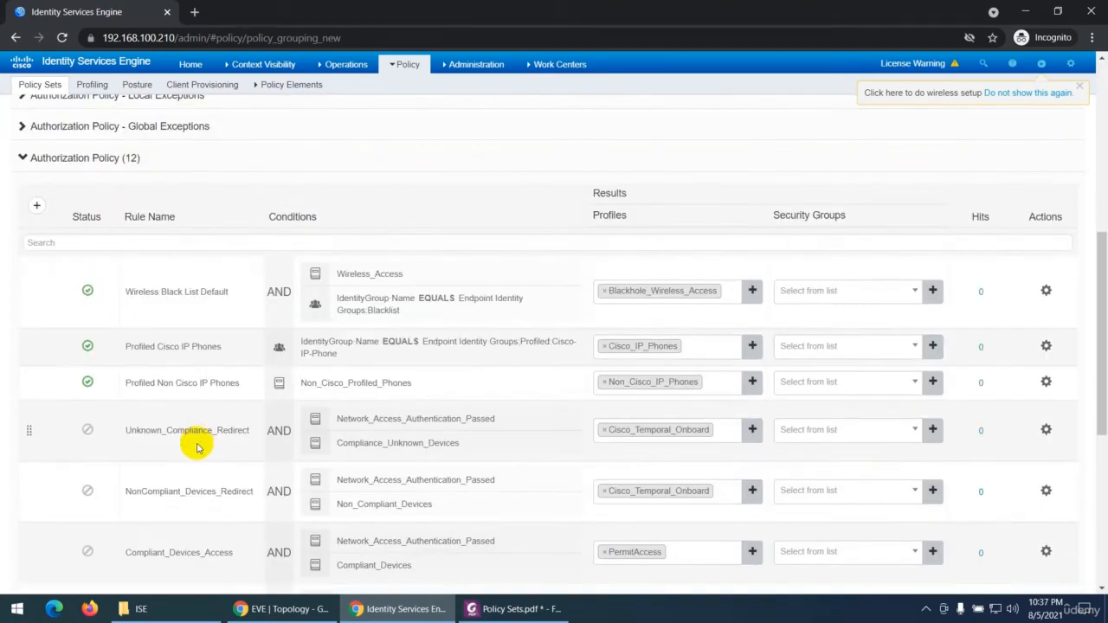
{"action": "scroll", "coordinate": [198, 447], "scroll_direction": "down", "scroll_amount": 5}
Step: Expand the local exceptions of the Default set's authorization policy to examine them, and switch back to the PDF
{"action": "scroll", "coordinate": [196, 445], "scroll_direction": "up", "scroll_amount": 6}
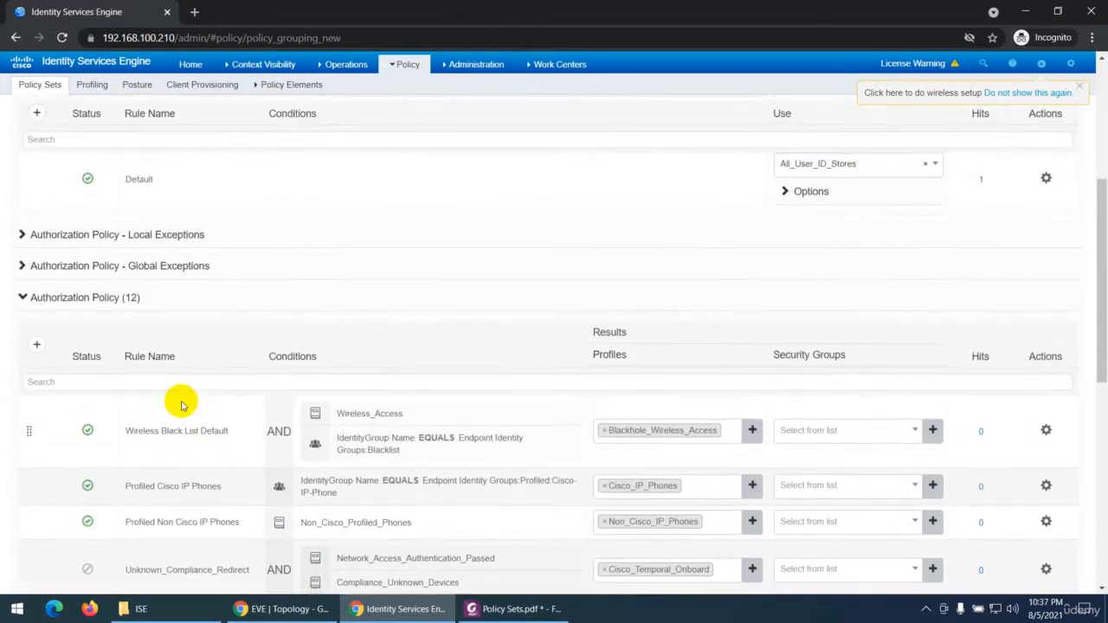
{"action": "scroll", "coordinate": [181, 405], "scroll_direction": "up", "scroll_amount": 2}
{"action": "left_click", "coordinate": [21, 425]}
{"action": "scroll", "coordinate": [142, 472], "scroll_direction": "down", "scroll_amount": 1}
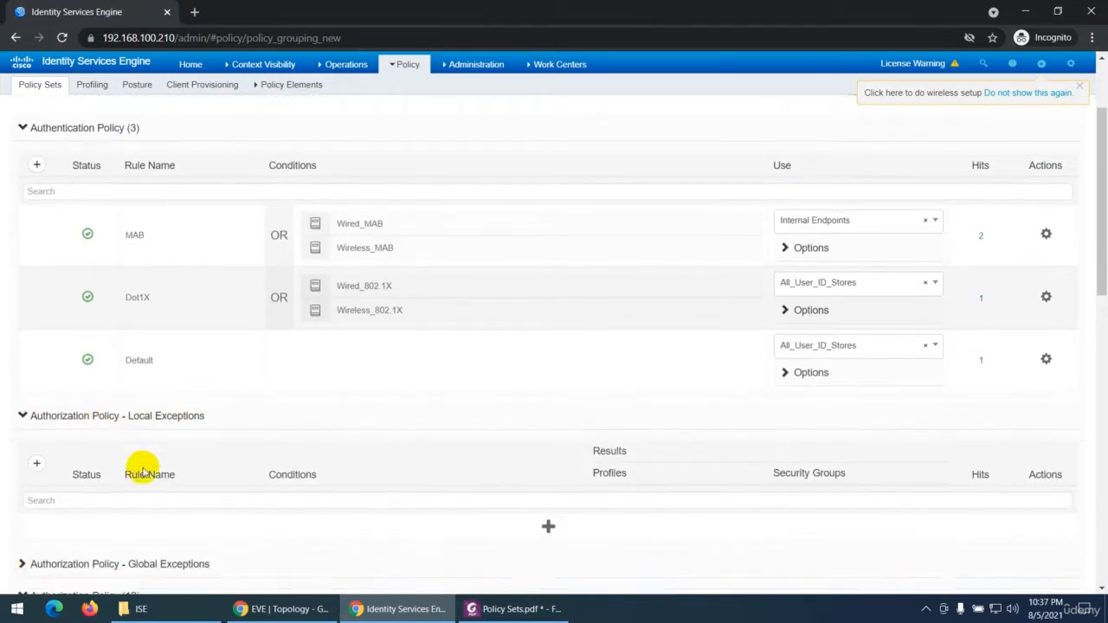
{"action": "scroll", "coordinate": [143, 471], "scroll_direction": "down", "scroll_amount": 2}
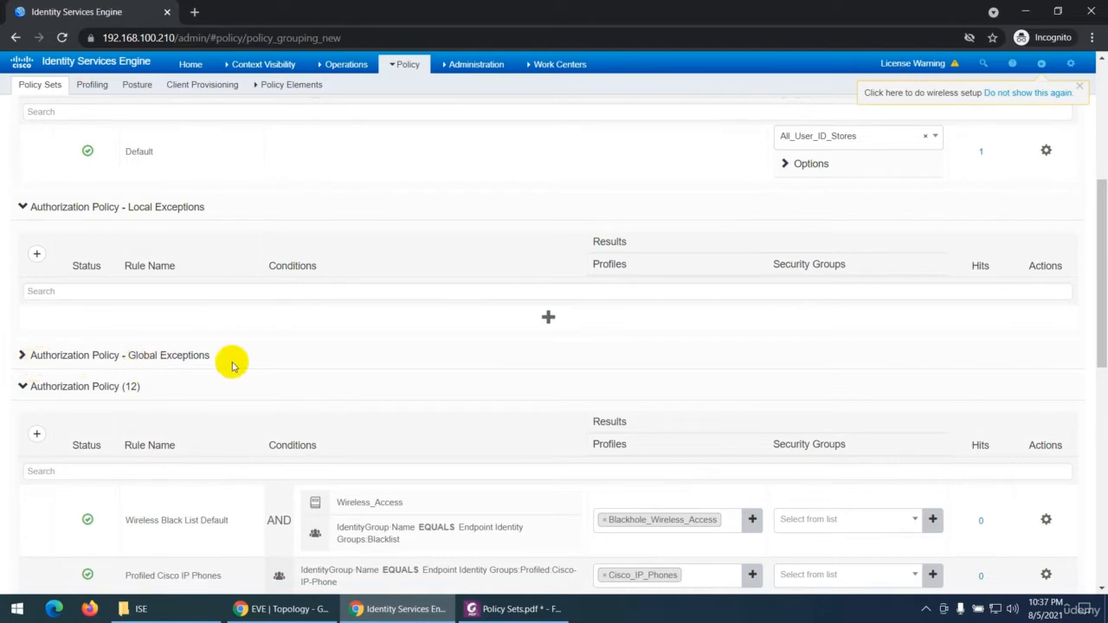
{"action": "left_click", "coordinate": [518, 608]}
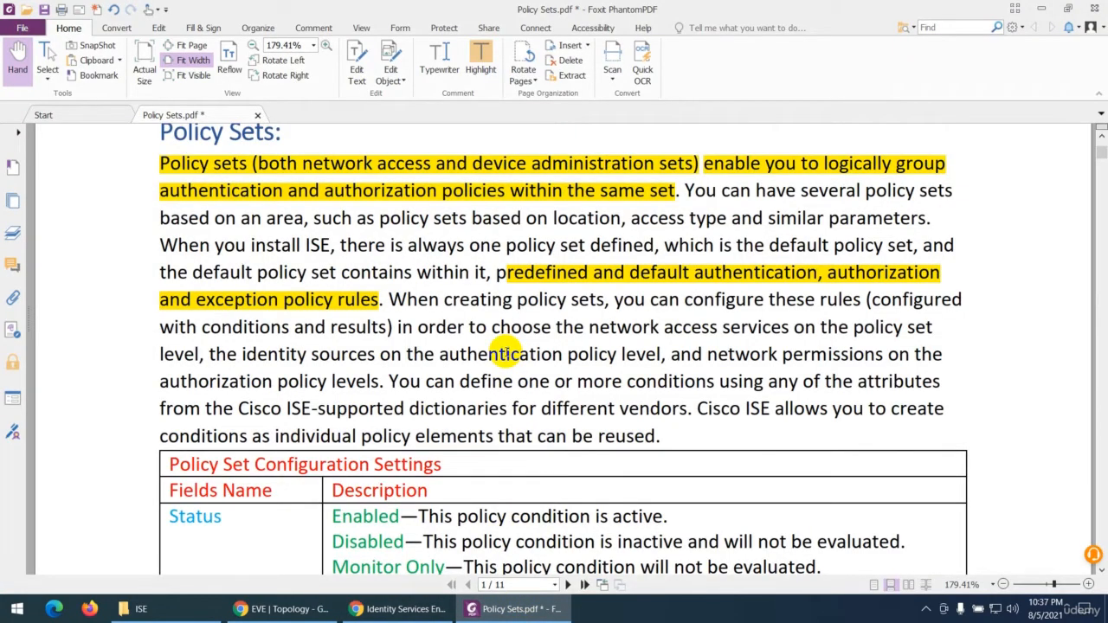
Step: In Identity Services Engine, examine the authentication and authorization policies of the device administration Default policy set, and return to the PDF
{"action": "left_click", "coordinate": [398, 608]}
{"action": "left_click", "coordinate": [560, 64]}
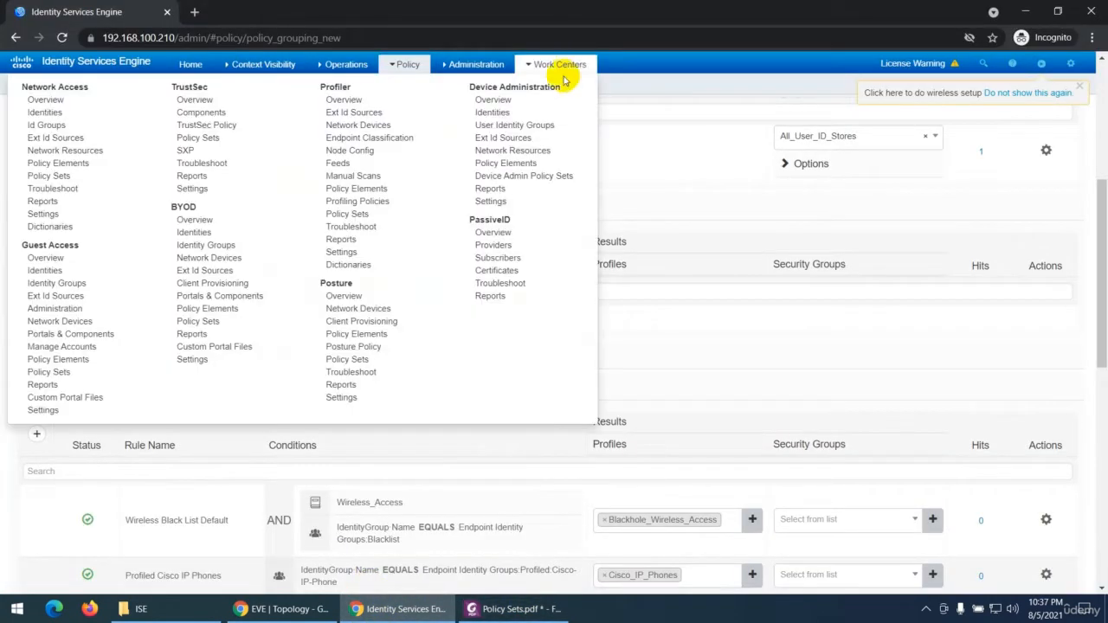
{"action": "left_click", "coordinate": [522, 176]}
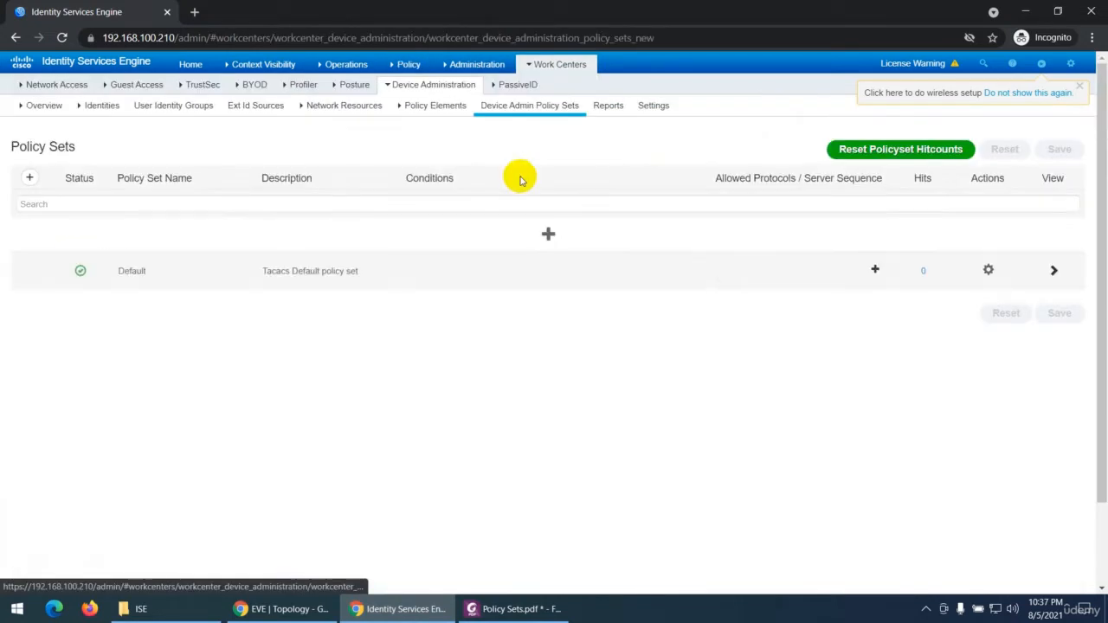
{"action": "left_click", "coordinate": [1052, 268]}
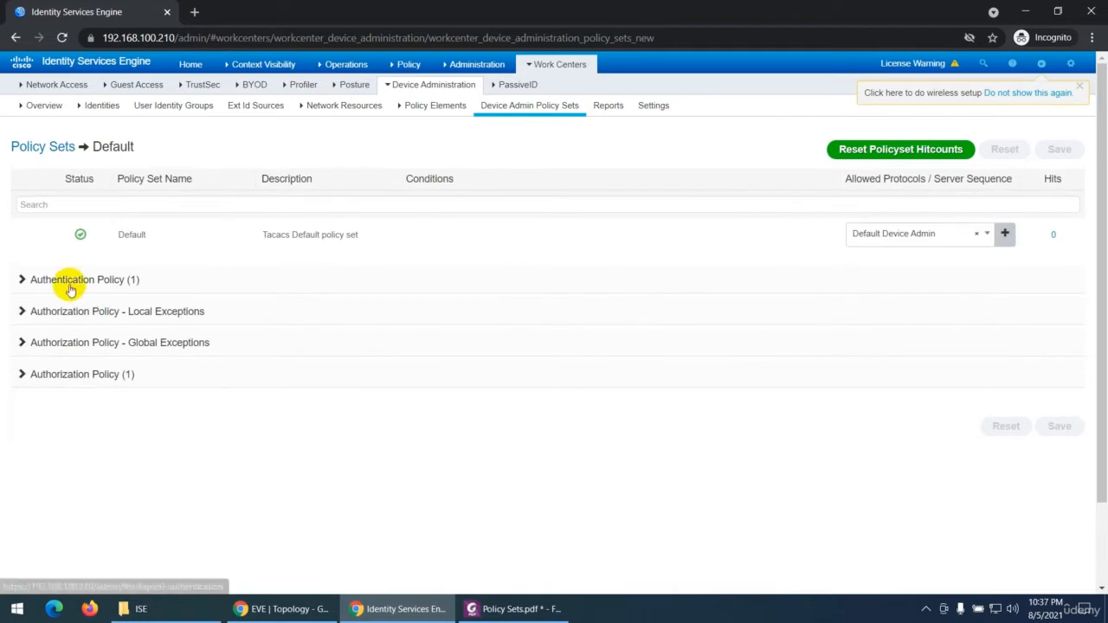
{"action": "left_click", "coordinate": [25, 280]}
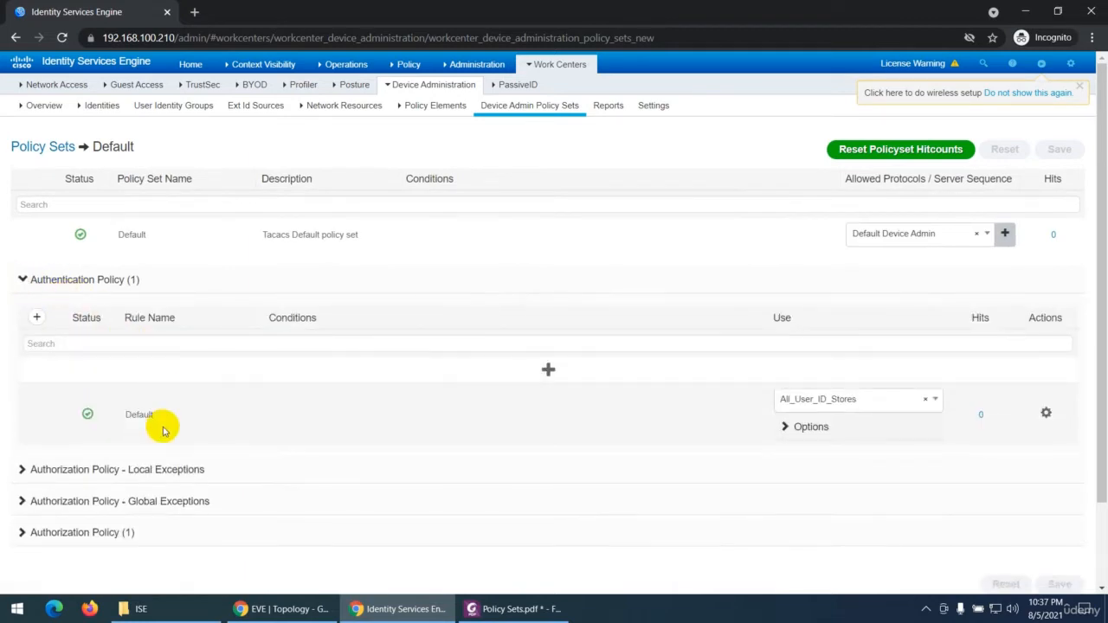
{"action": "scroll", "coordinate": [151, 431], "scroll_direction": "down", "scroll_amount": 2}
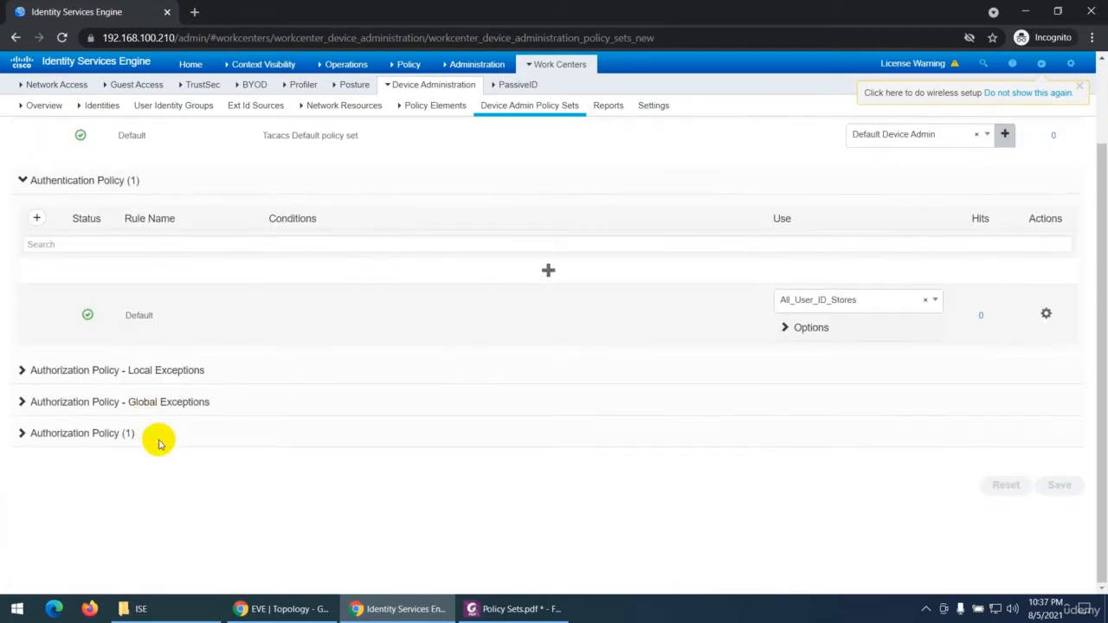
{"action": "left_click", "coordinate": [21, 433]}
{"action": "scroll", "coordinate": [234, 479], "scroll_direction": "down", "scroll_amount": 1}
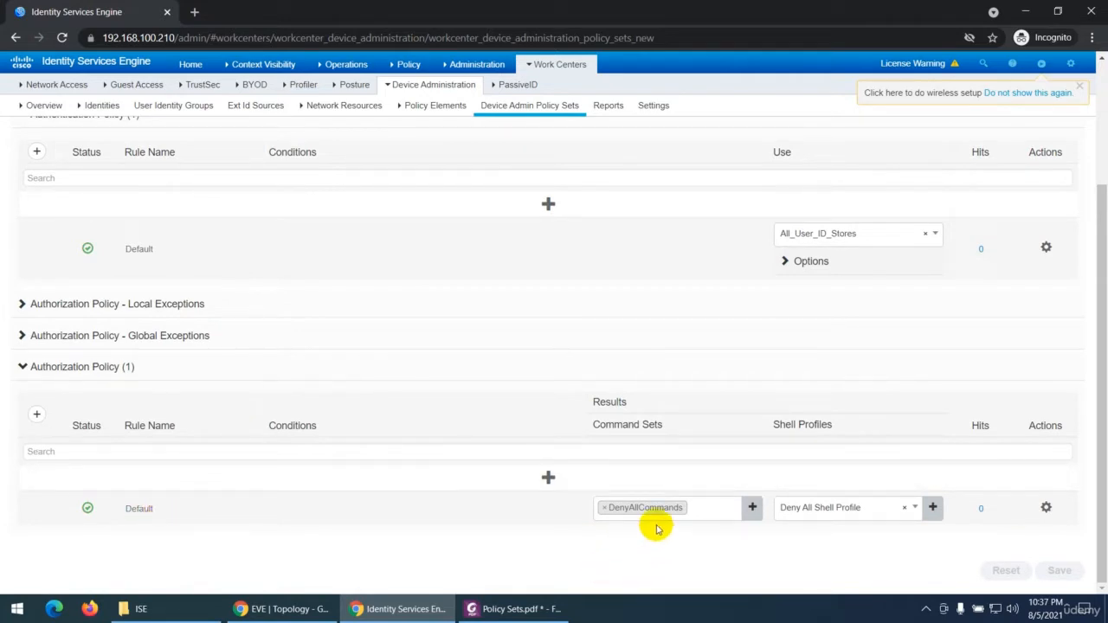
{"action": "left_click", "coordinate": [545, 608]}
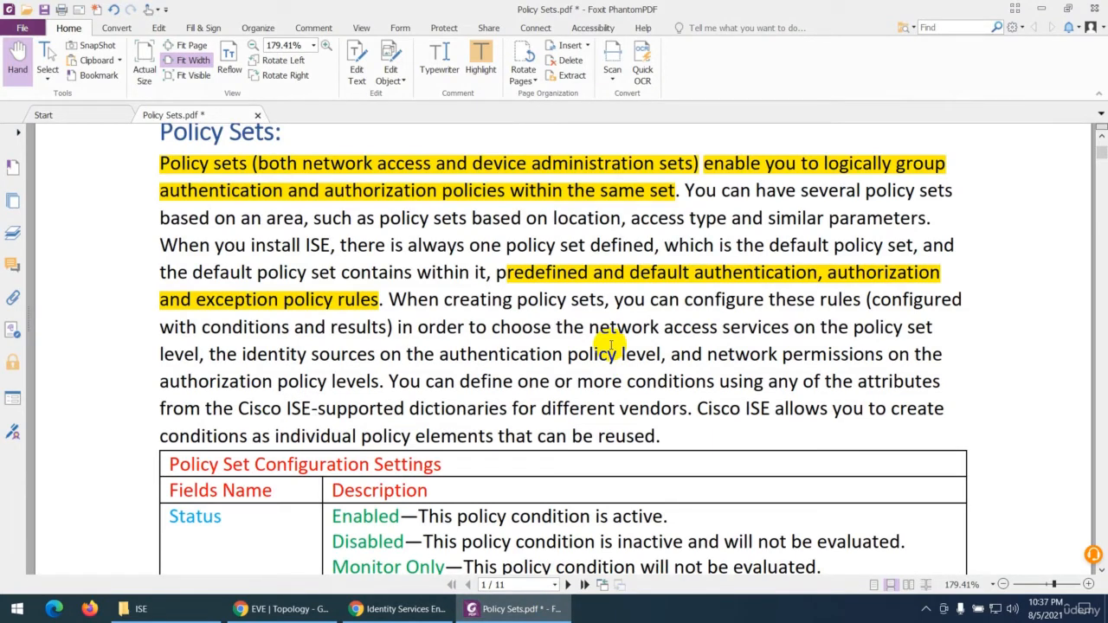
Step: Select the PDF passage "When creating policy sets, you can configure these rules", and view the network access policy sets in Identity Services Engine
{"action": "left_click_drag", "start_coordinate": [406, 300], "coordinate": [863, 301]}
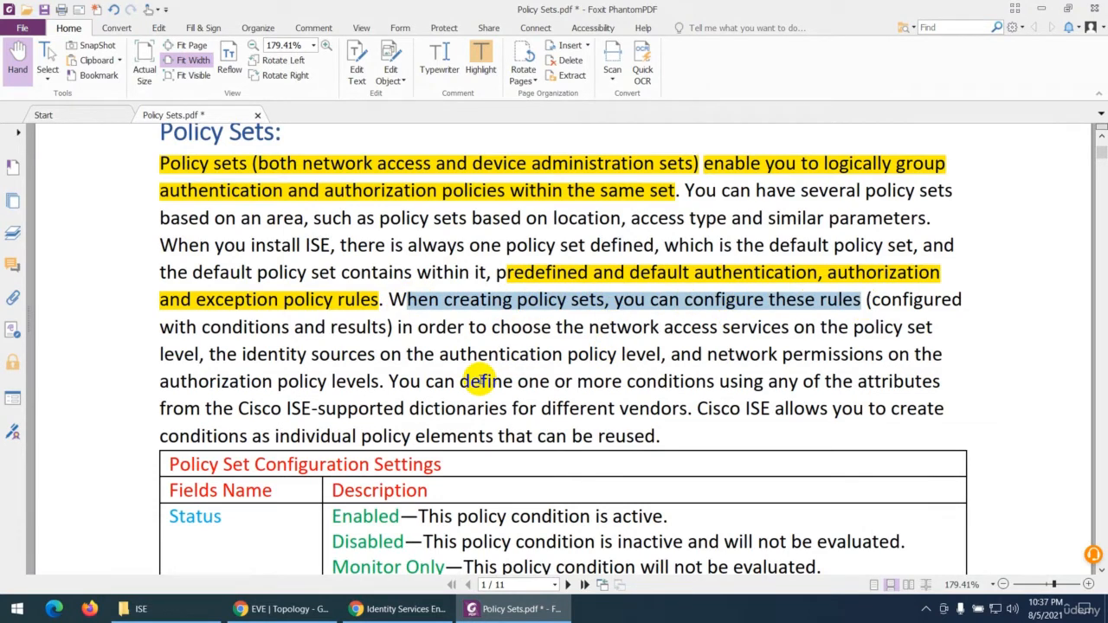
{"action": "left_click", "coordinate": [398, 608]}
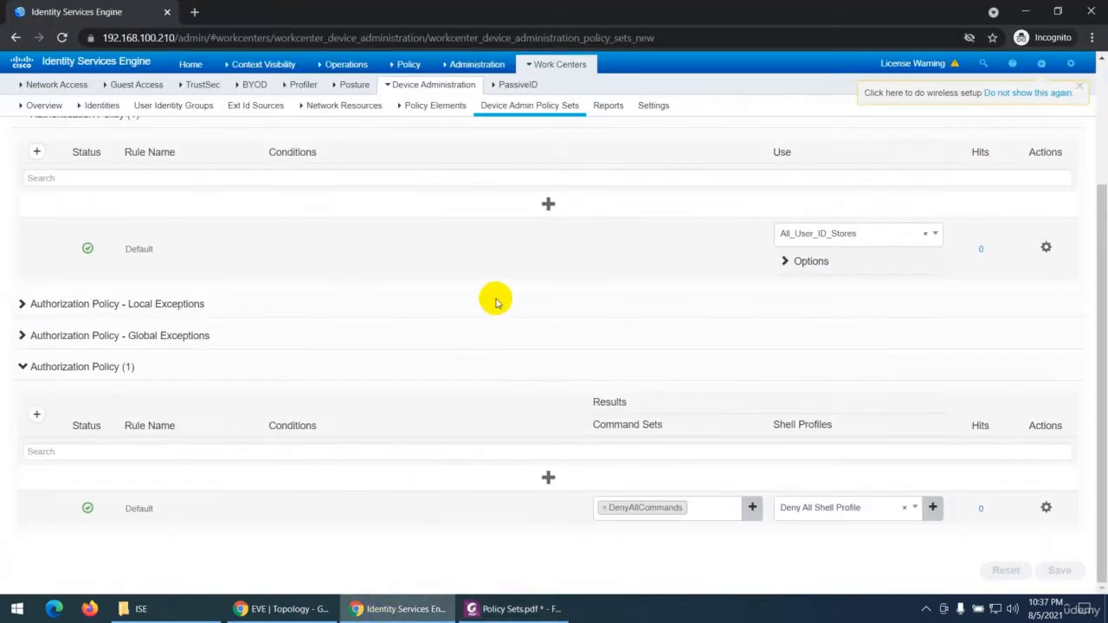
{"action": "scroll", "coordinate": [517, 238], "scroll_direction": "up", "scroll_amount": 2}
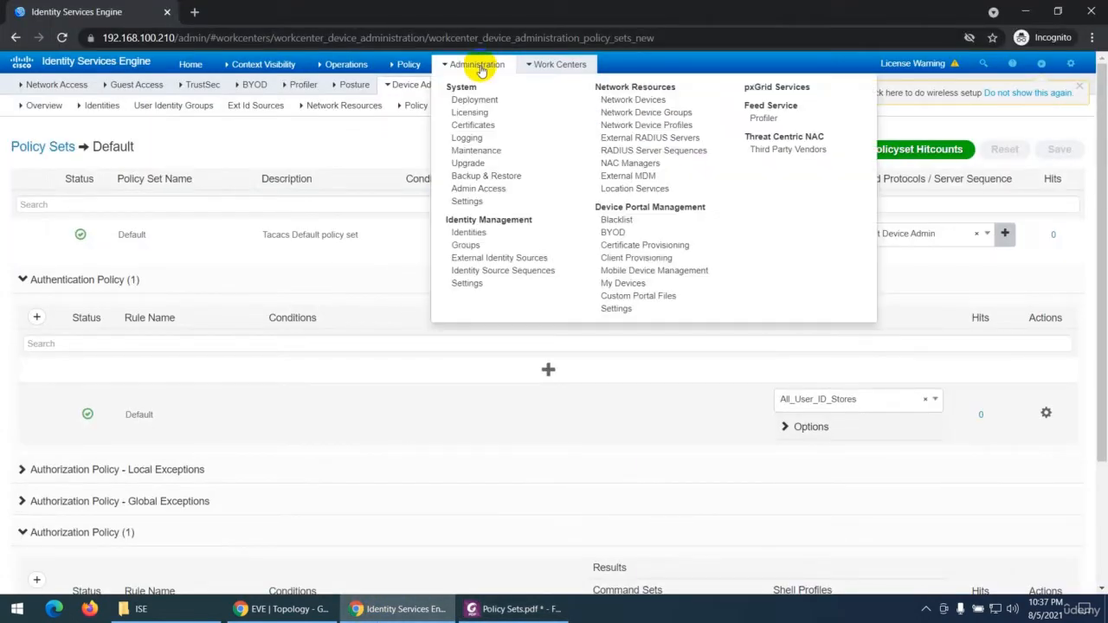
{"action": "left_click", "coordinate": [408, 88]}
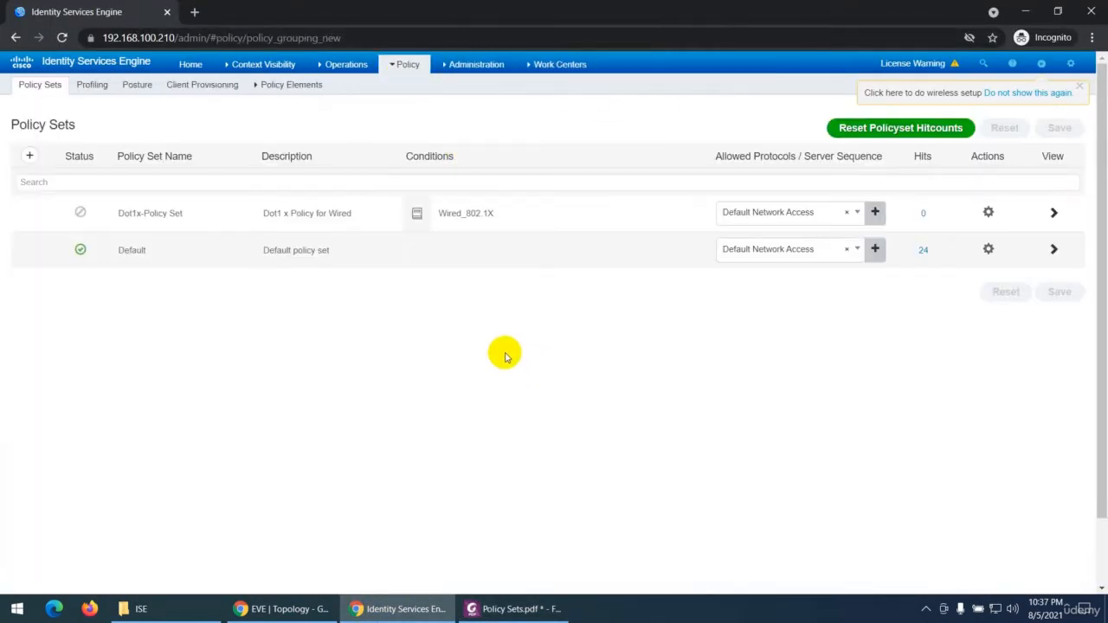
{"action": "mouse_move", "coordinate": [440, 212]}
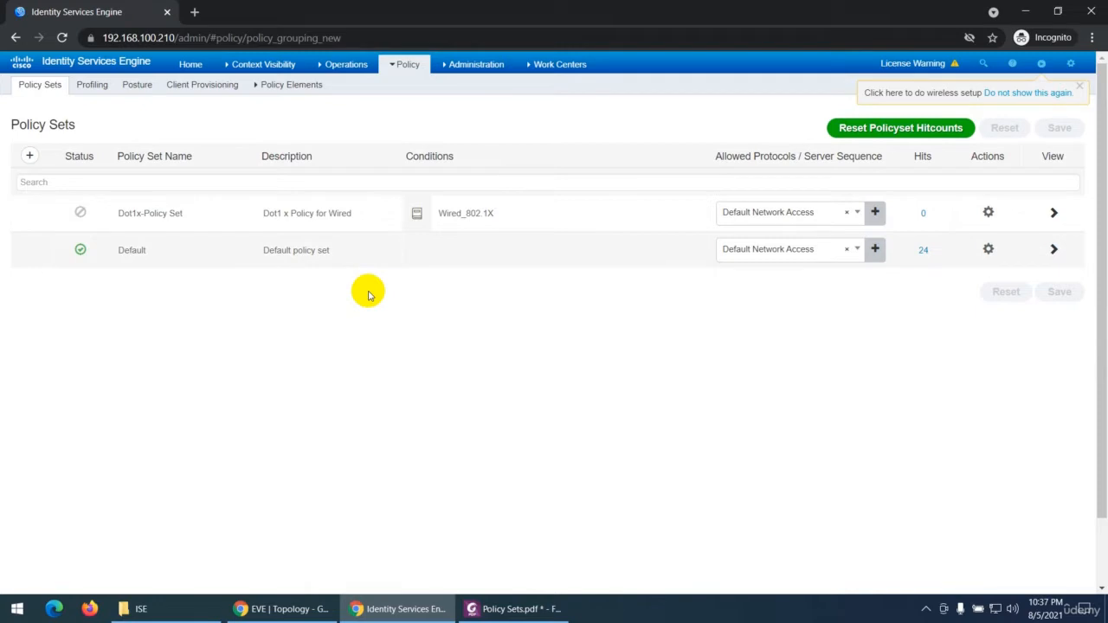
Step: Open the device administration Default policy set and examine its authentication policy and authorization policy rules
{"action": "left_click", "coordinate": [515, 66]}
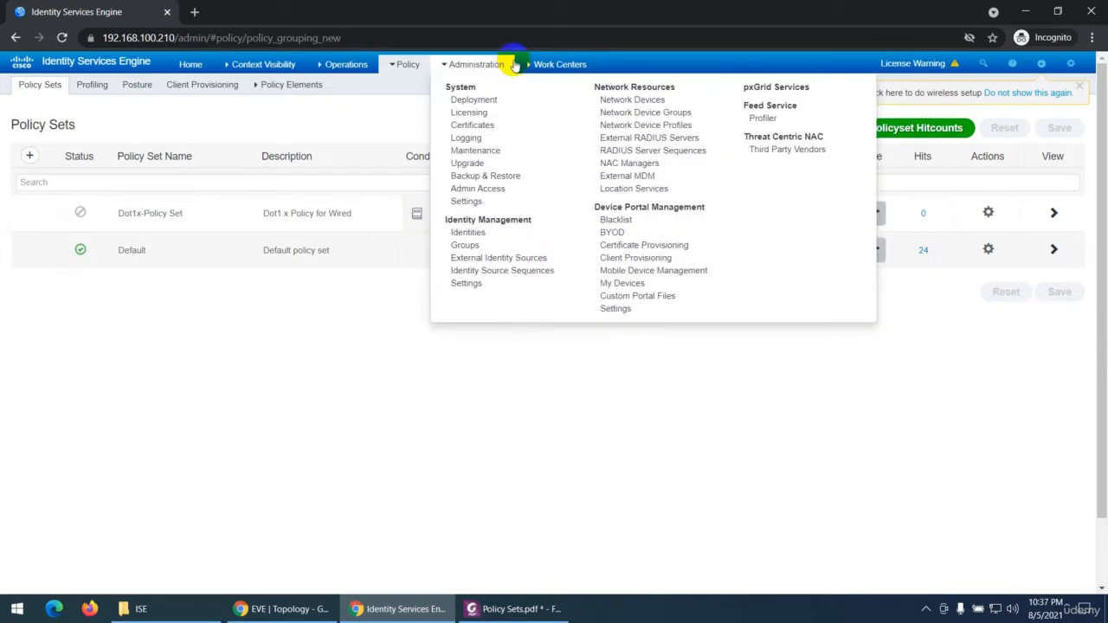
{"action": "left_click", "coordinate": [552, 64]}
{"action": "left_click", "coordinate": [512, 174]}
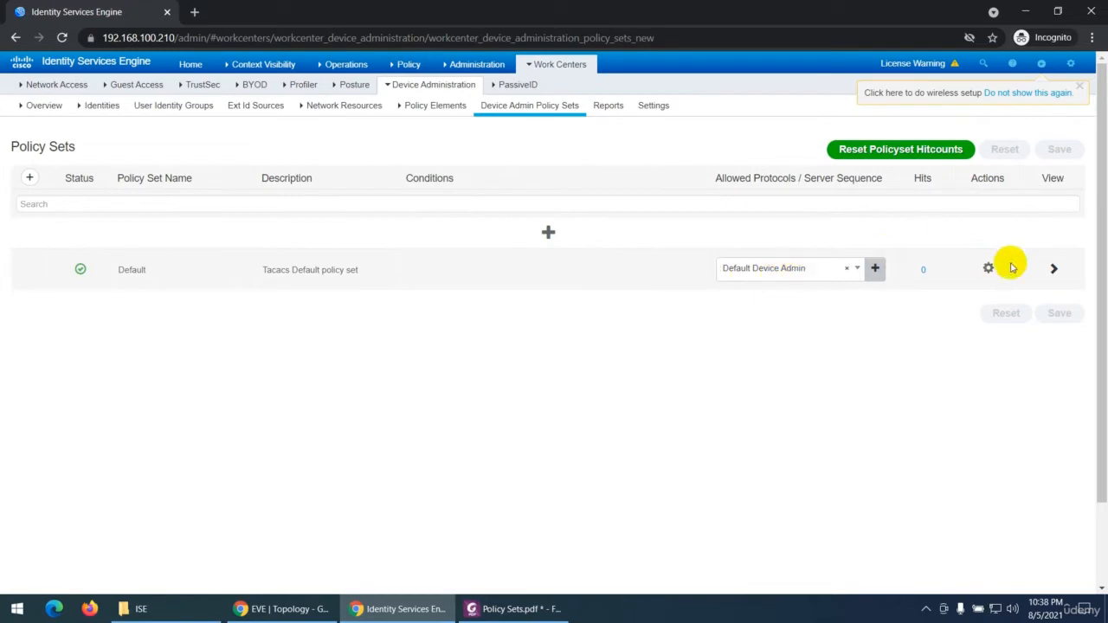
{"action": "left_click", "coordinate": [1054, 267]}
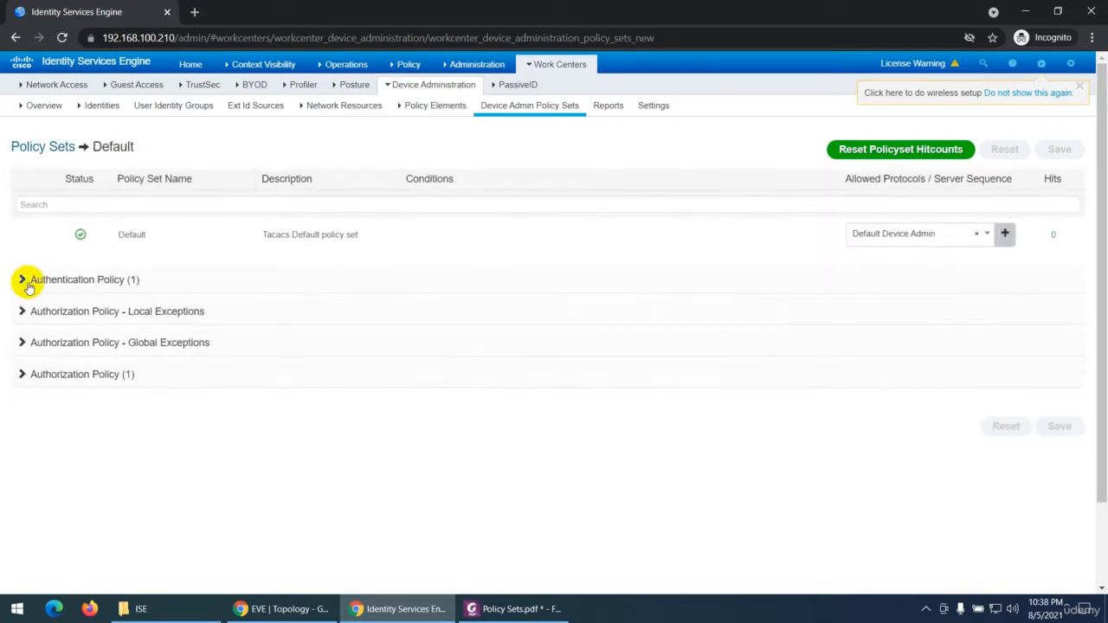
{"action": "left_click", "coordinate": [26, 282]}
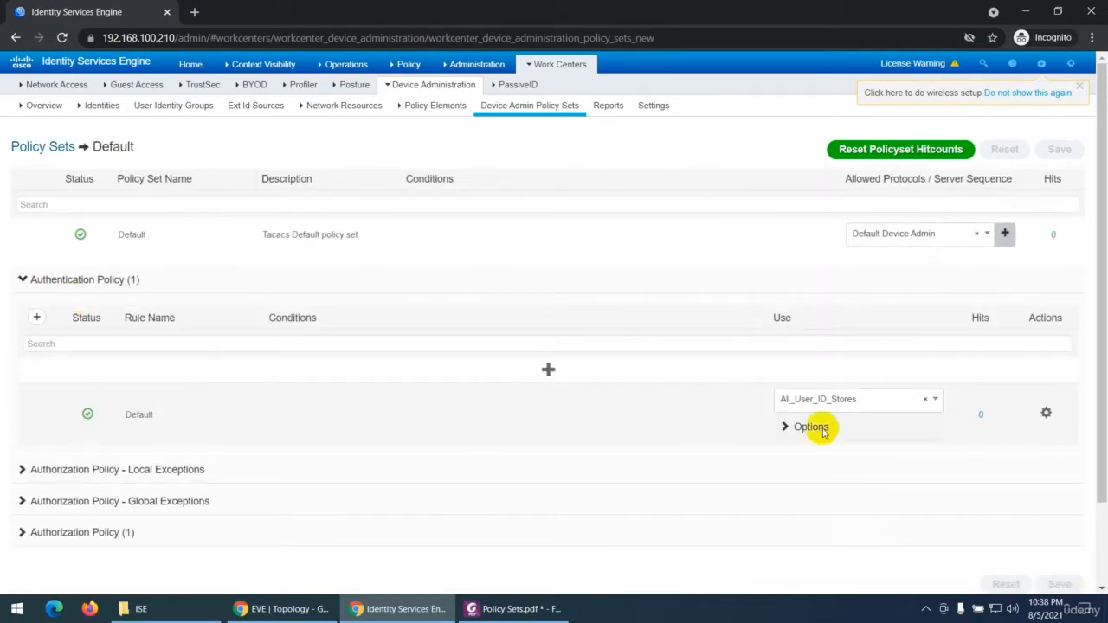
{"action": "scroll", "coordinate": [151, 355], "scroll_direction": "down", "scroll_amount": 2}
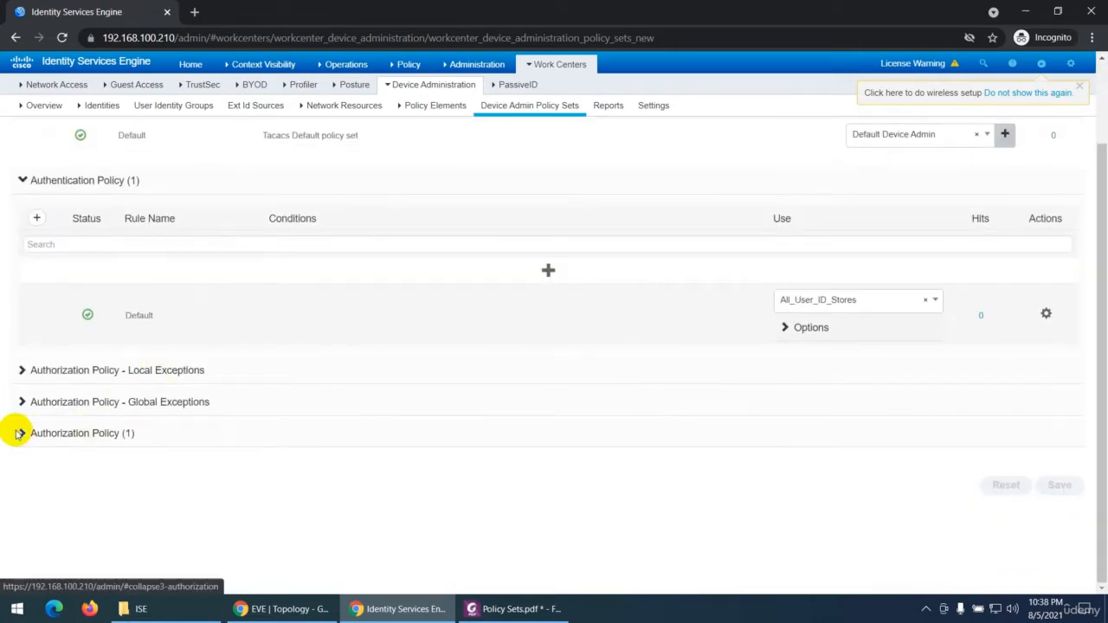
{"action": "left_click", "coordinate": [19, 433]}
{"action": "scroll", "coordinate": [467, 433], "scroll_direction": "down", "scroll_amount": 1}
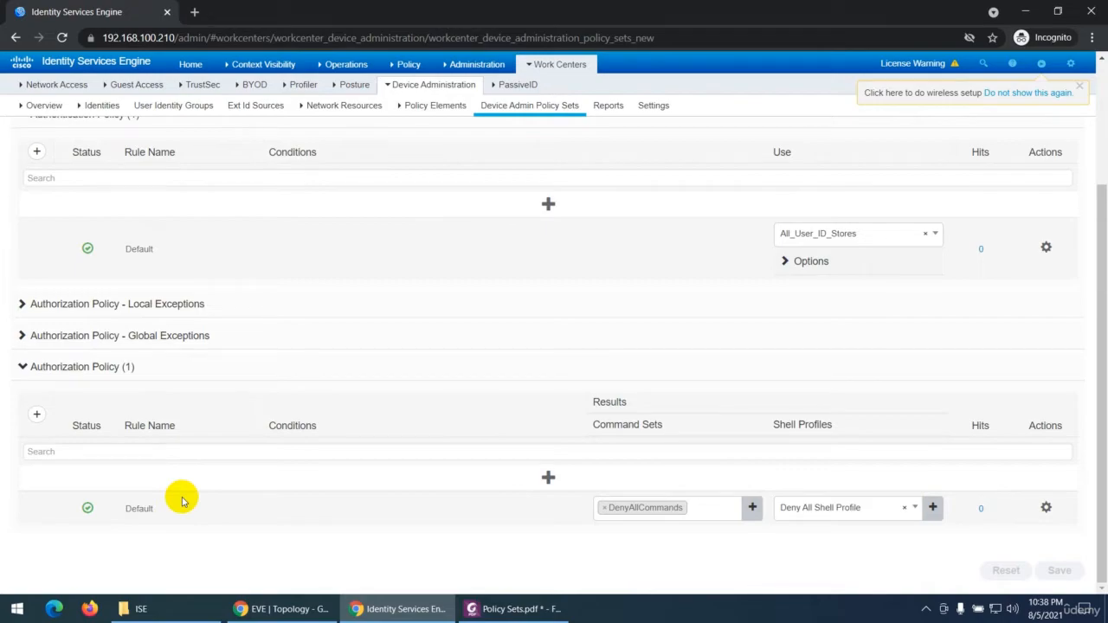
Step: In the Policy Sets PDF, select the passage from "the identity sources on the authentication policy level" through "authorization policy levels"
{"action": "left_click", "coordinate": [512, 609]}
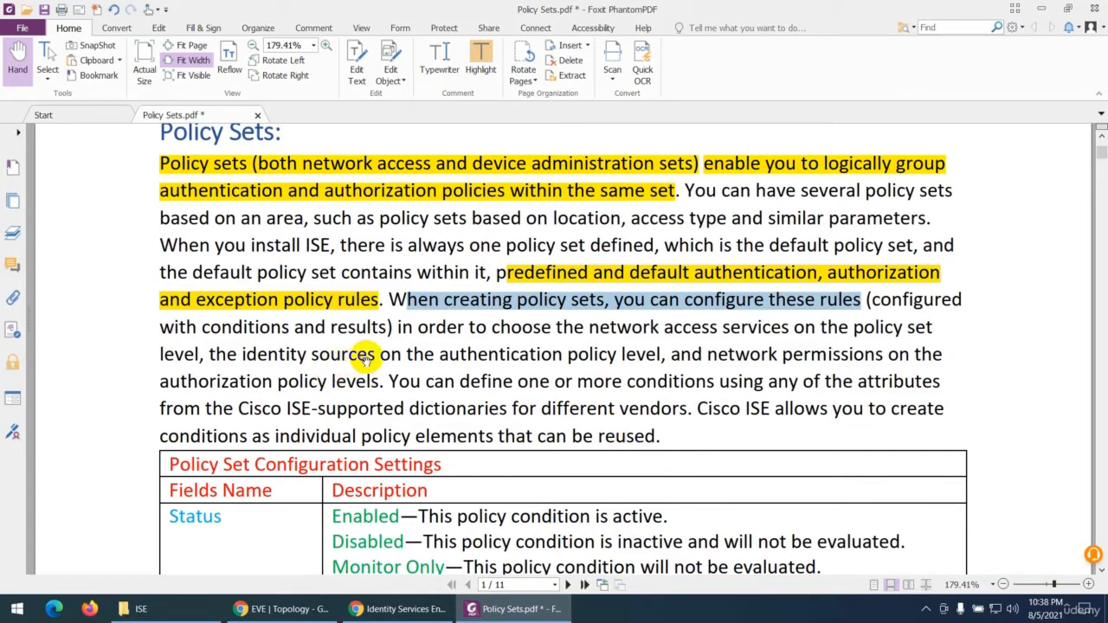
{"action": "left_click_drag", "start_coordinate": [210, 354], "coordinate": [660, 353]}
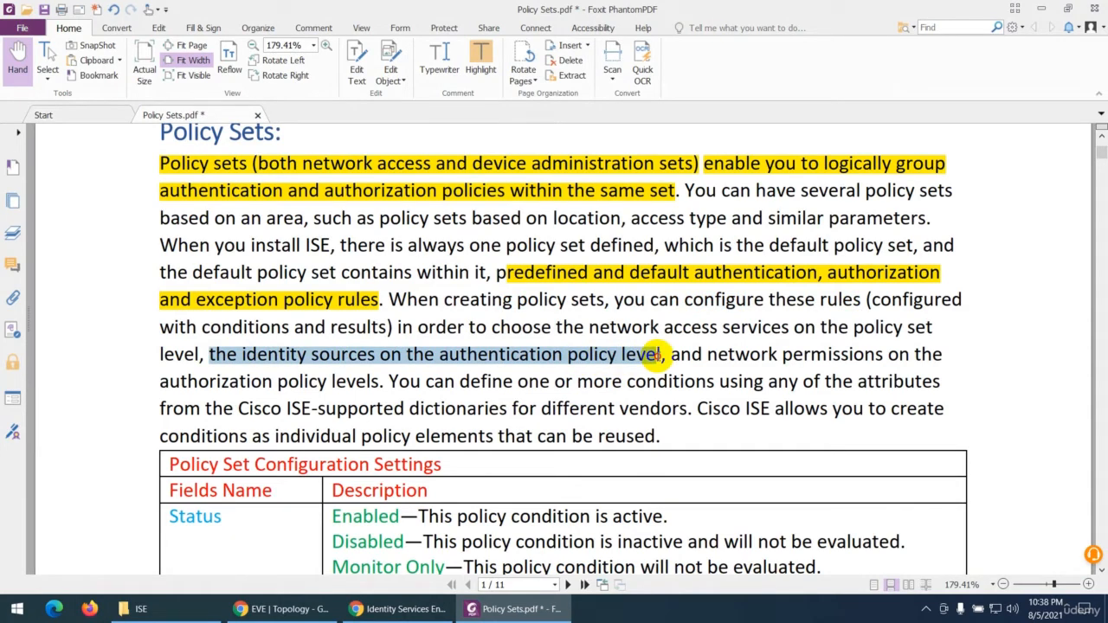
{"action": "left_click_drag", "start_coordinate": [659, 354], "coordinate": [383, 381]}
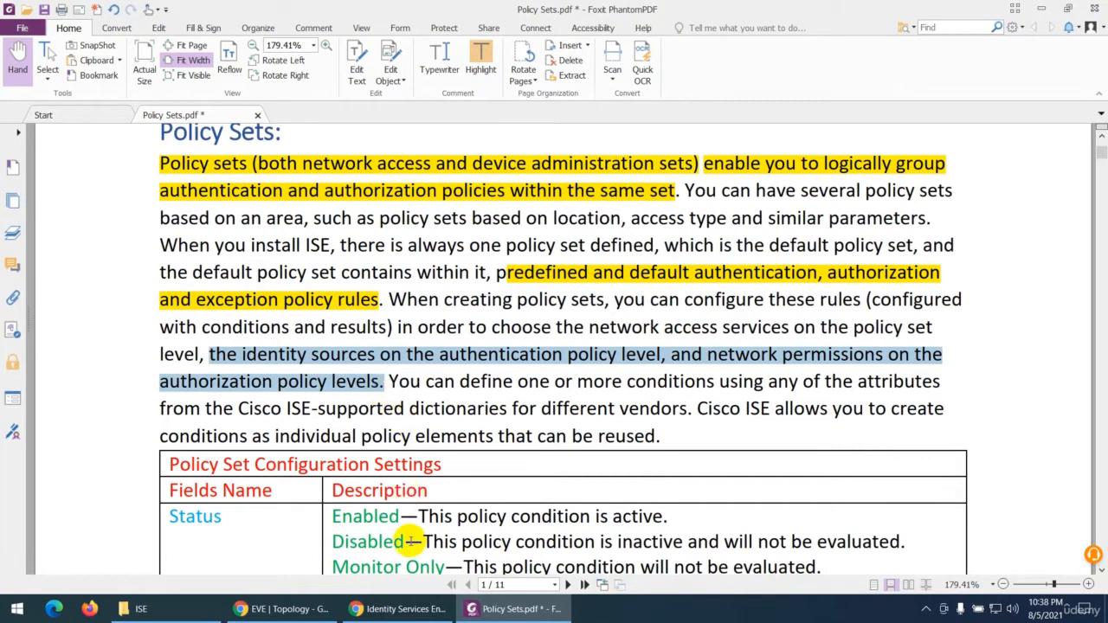
Step: In Identity Services Engine, examine the identity sources selectable for the device administration Default authentication rule, and view the authorization results
{"action": "left_click", "coordinate": [385, 610]}
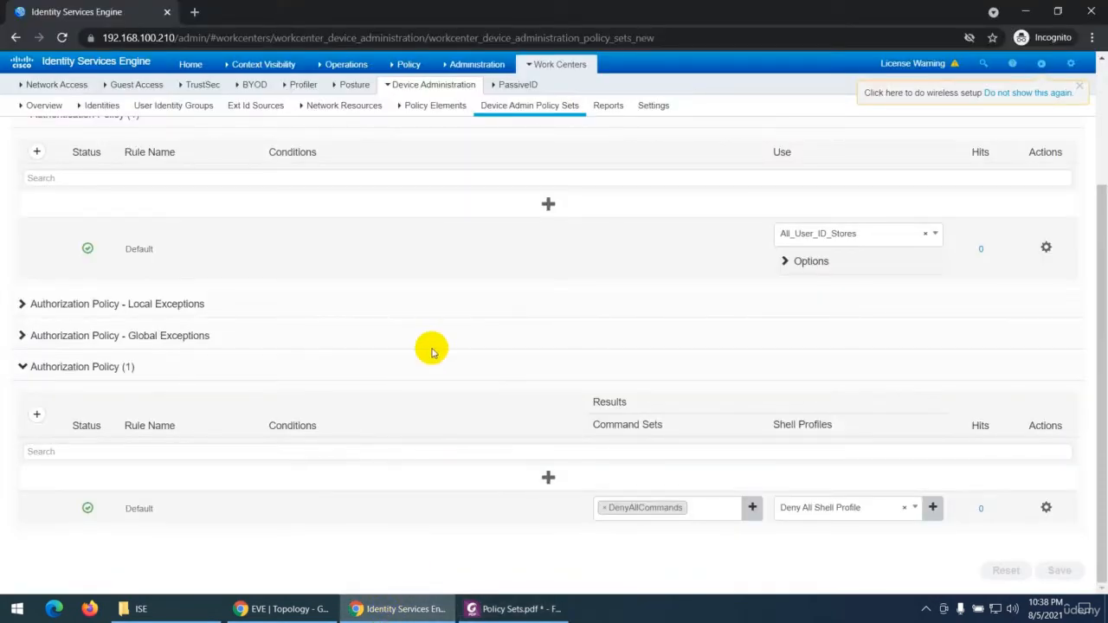
{"action": "scroll", "coordinate": [436, 350], "scroll_direction": "up", "scroll_amount": 3}
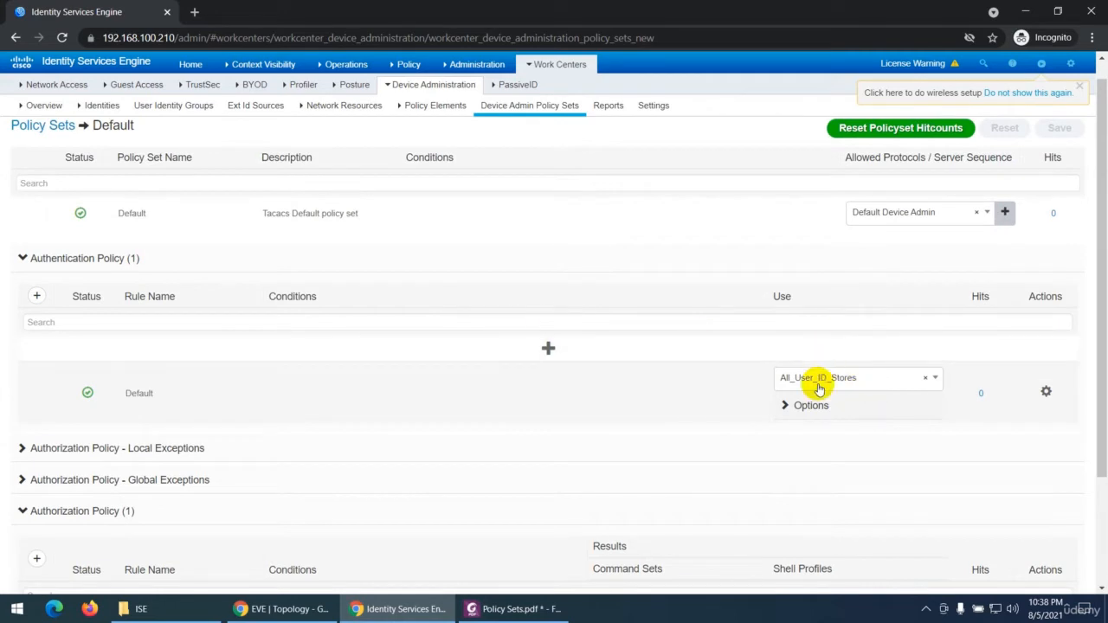
{"action": "left_click", "coordinate": [865, 381]}
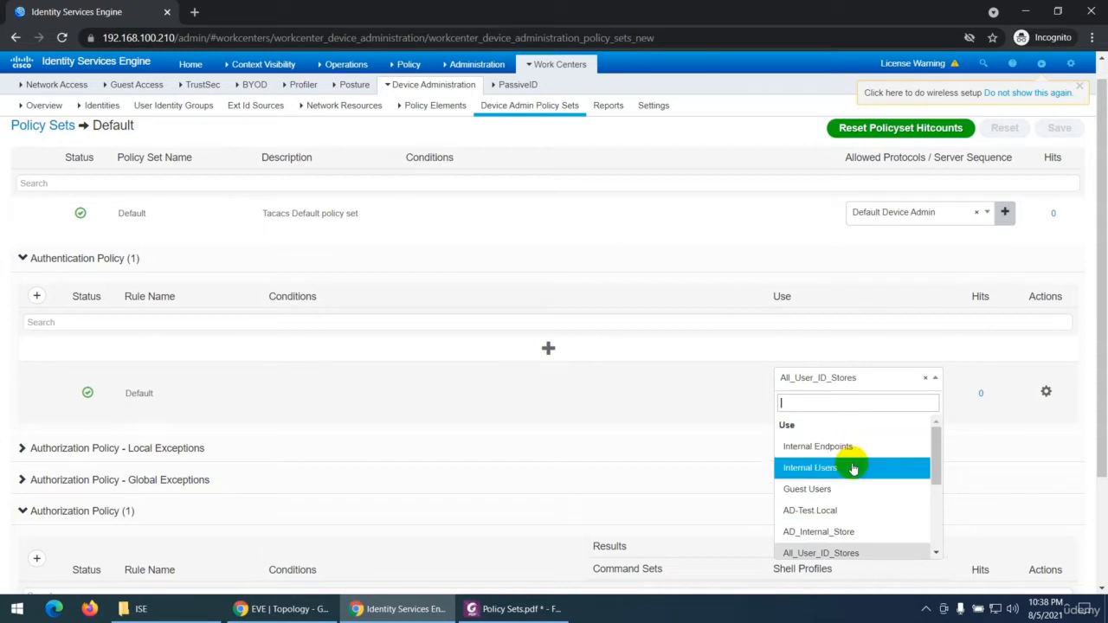
{"action": "scroll", "coordinate": [853, 477], "scroll_direction": "down", "scroll_amount": 1}
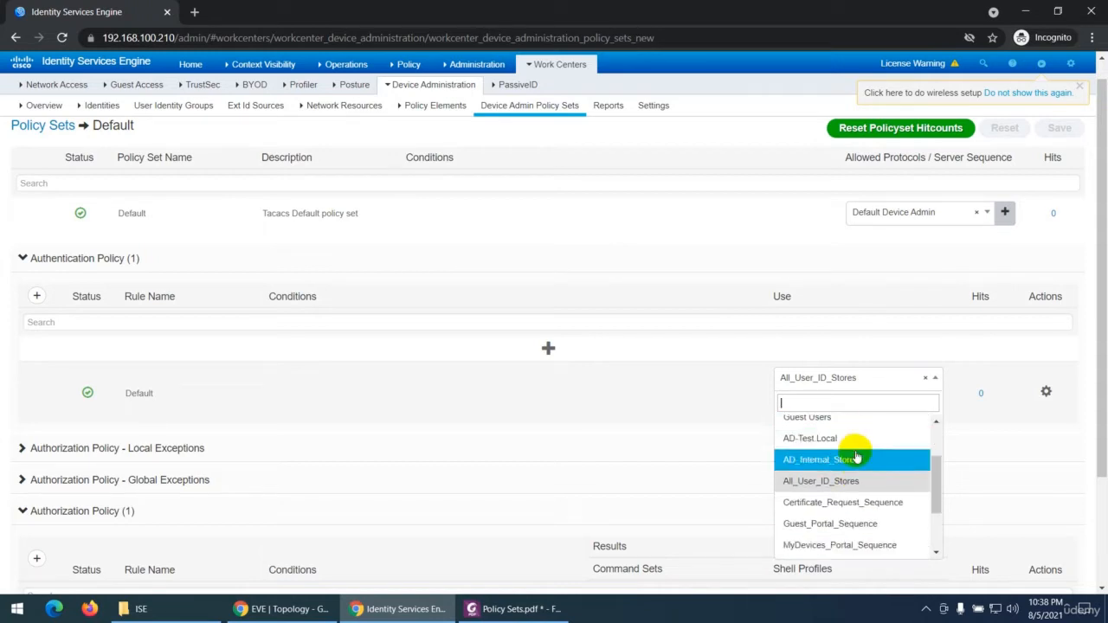
{"action": "scroll", "coordinate": [858, 492], "scroll_direction": "down", "scroll_amount": 1}
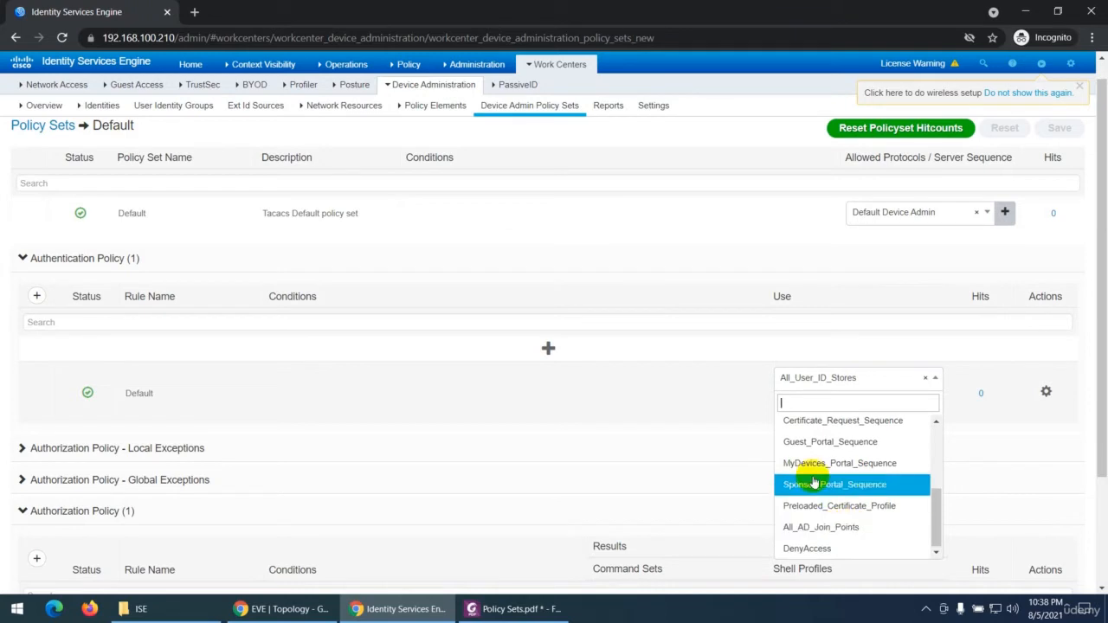
{"action": "left_click", "coordinate": [433, 285]}
{"action": "scroll", "coordinate": [427, 351], "scroll_direction": "down", "scroll_amount": 2}
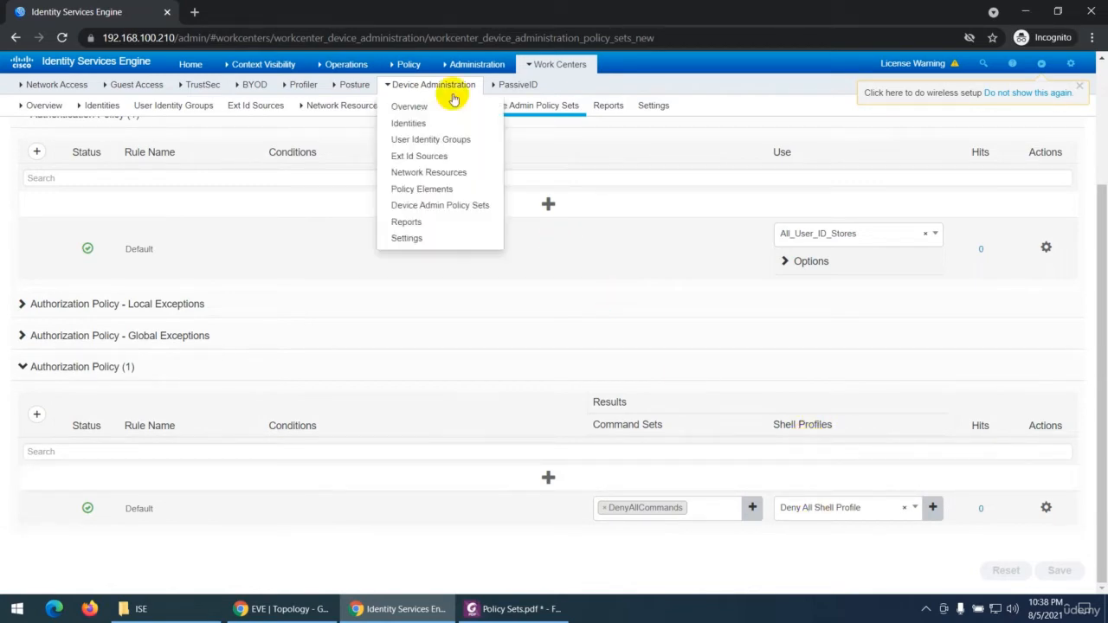
Step: Open the network access Default policy set and examine the Results of its authorization policy rules
{"action": "left_click", "coordinate": [415, 86]}
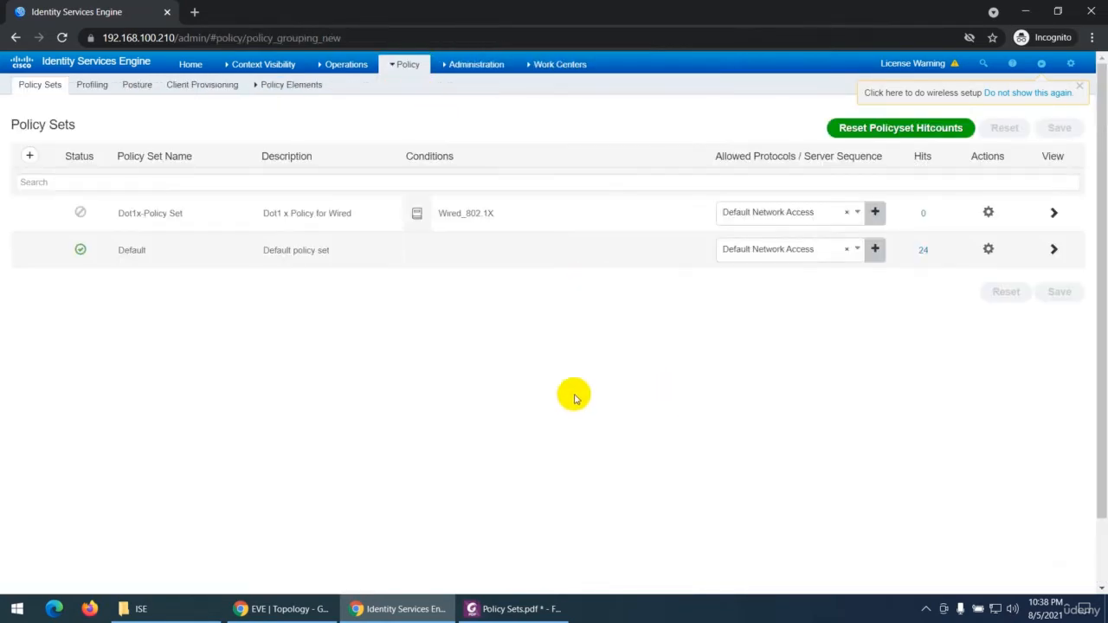
{"action": "left_click", "coordinate": [1053, 249]}
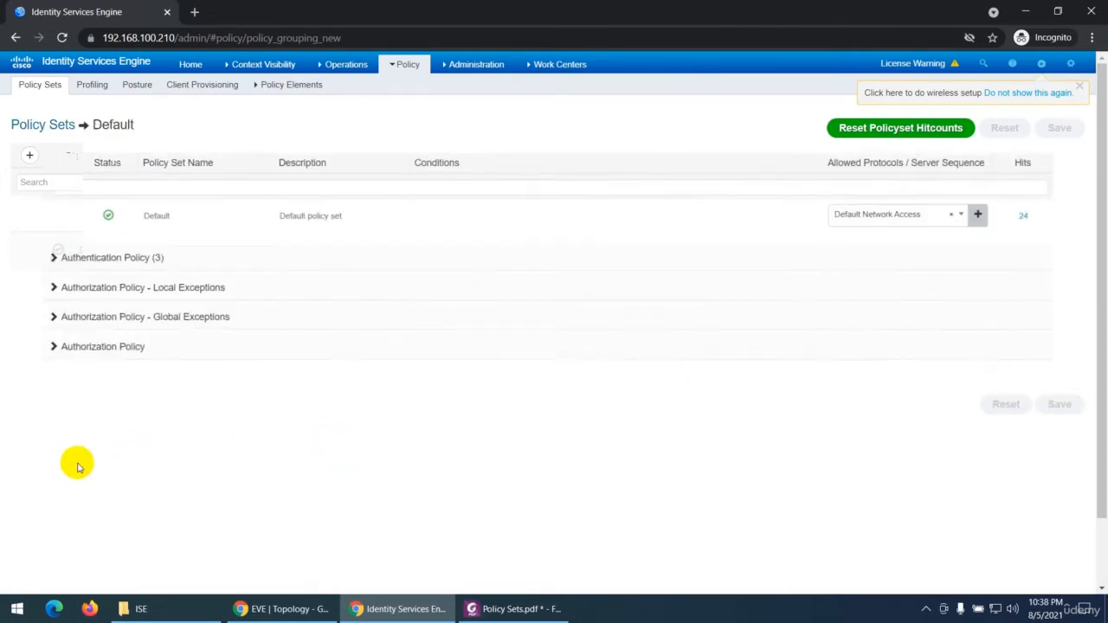
{"action": "left_click", "coordinate": [21, 352]}
{"action": "scroll", "coordinate": [640, 487], "scroll_direction": "down", "scroll_amount": 3}
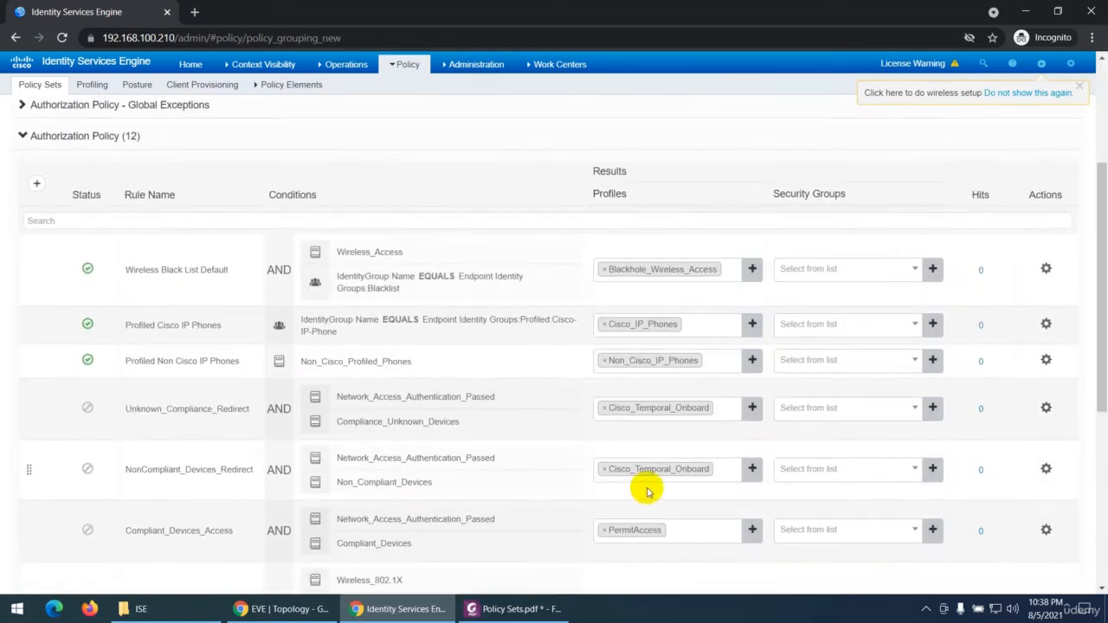
{"action": "double_click", "coordinate": [609, 172]}
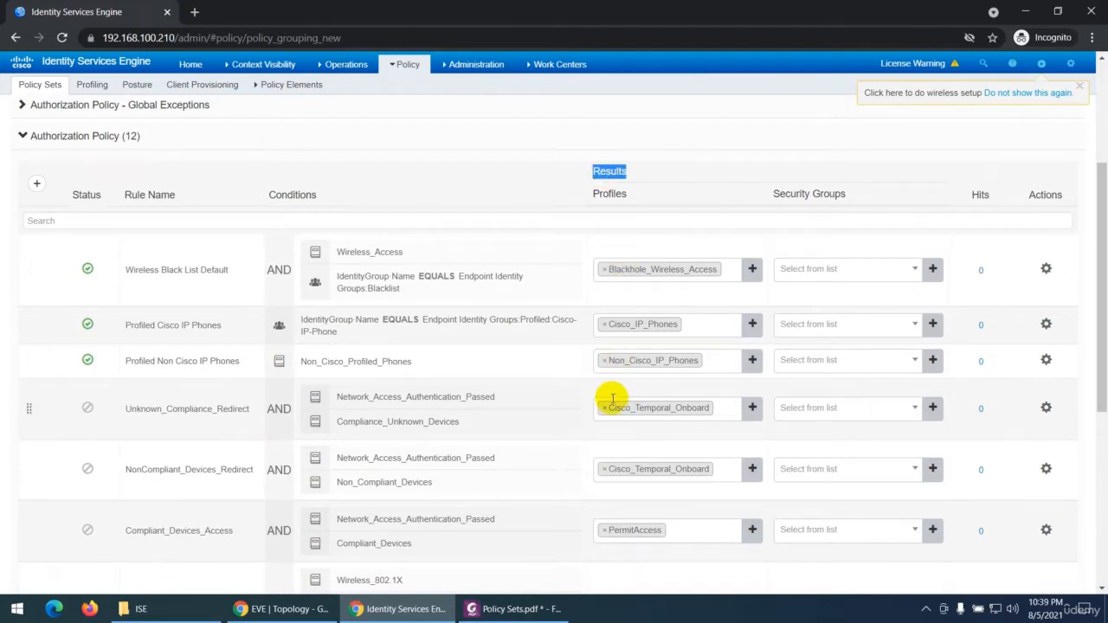
Step: In the Policy Sets PDF, select the sentence about defining one or more conditions using attributes from the Cisco ISE-supported dictionaries
{"action": "left_click", "coordinate": [511, 608]}
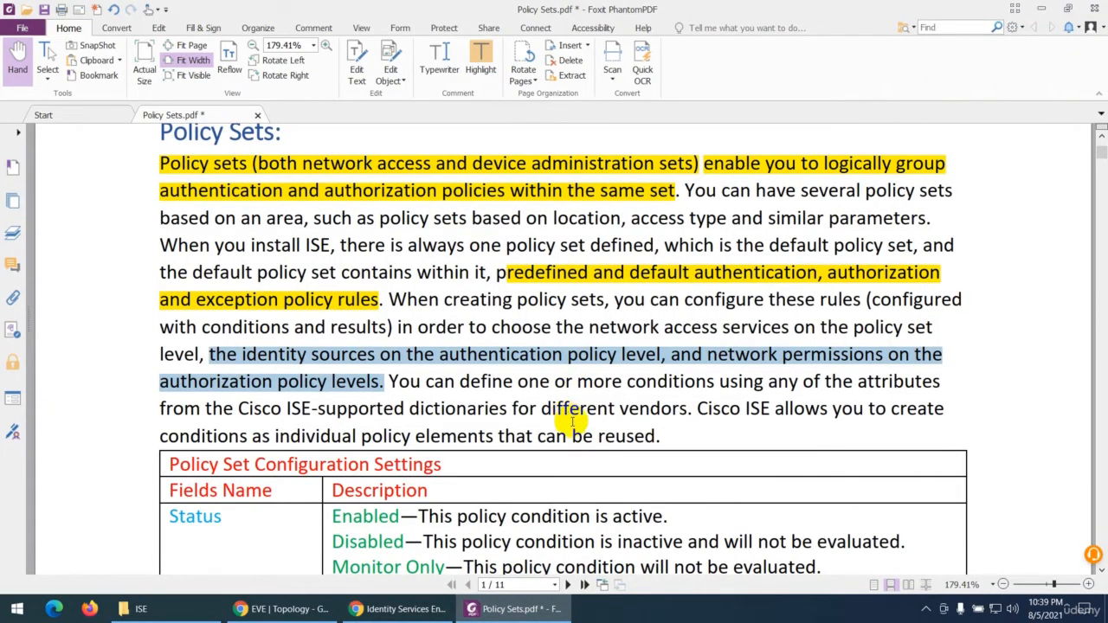
{"action": "scroll", "coordinate": [572, 423], "scroll_direction": "down", "scroll_amount": 1}
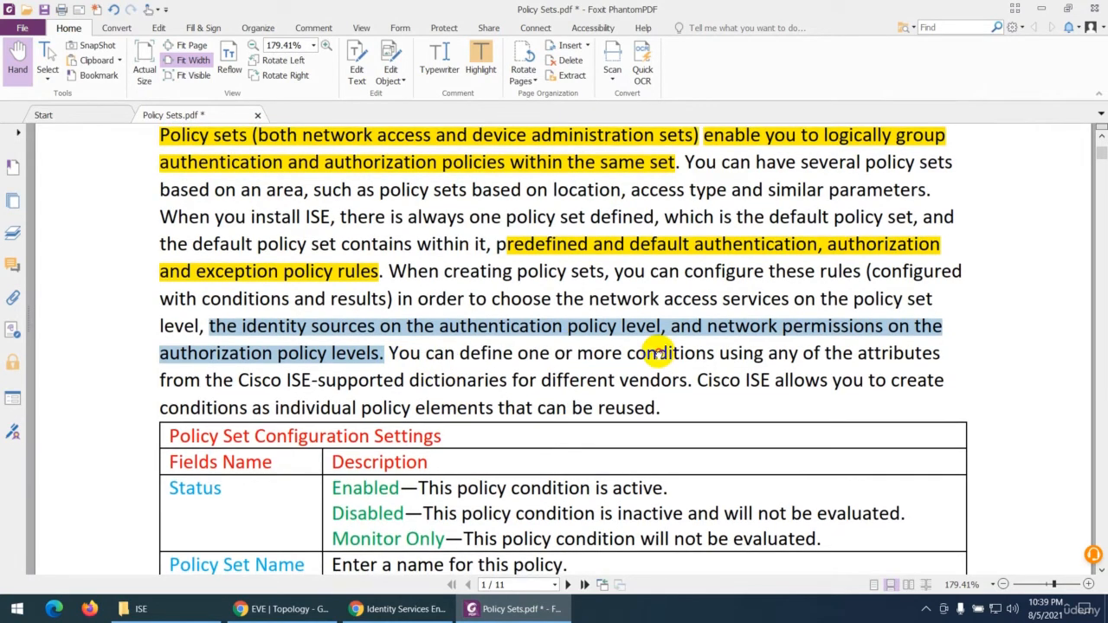
{"action": "left_click", "coordinate": [618, 353]}
{"action": "left_click_drag", "start_coordinate": [389, 353], "coordinate": [781, 355]}
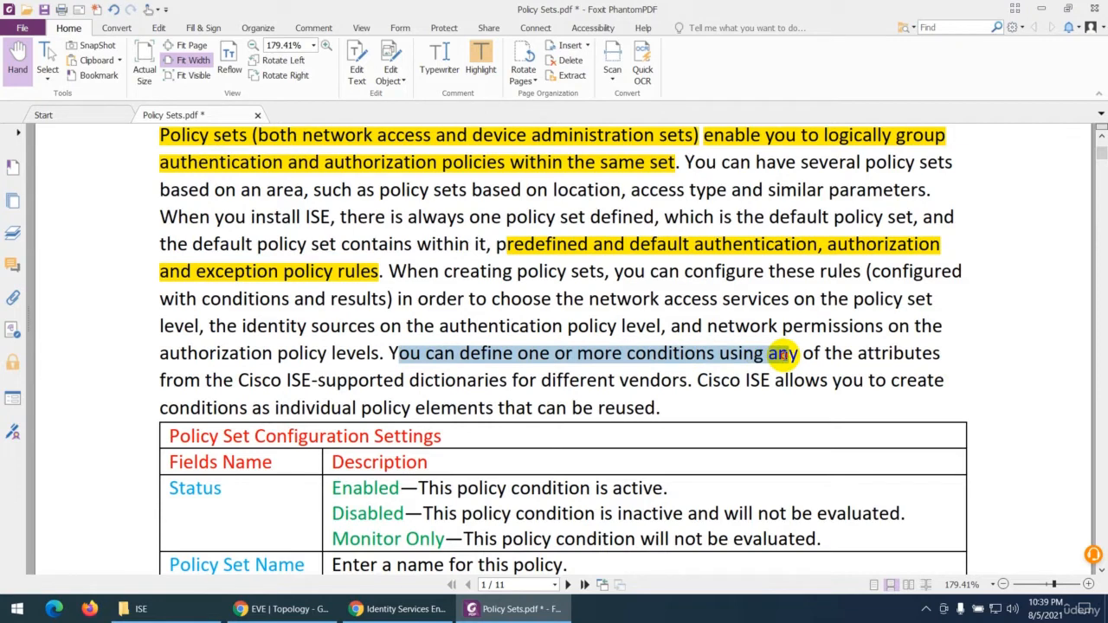
{"action": "left_click_drag", "start_coordinate": [781, 355], "coordinate": [609, 391]}
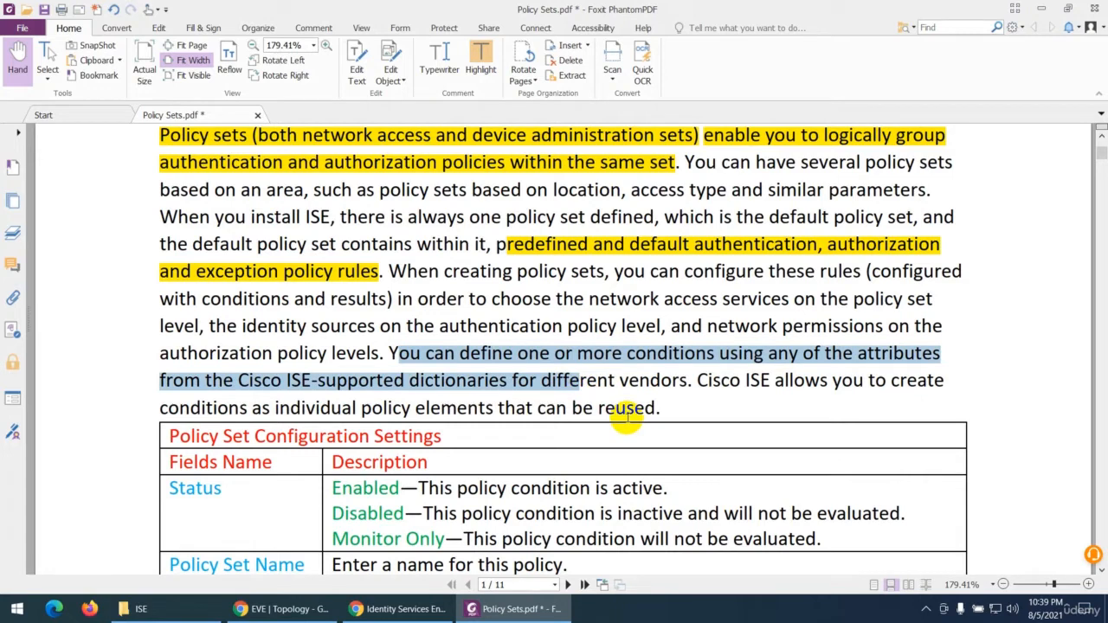
{"action": "scroll", "coordinate": [626, 419], "scroll_direction": "down", "scroll_amount": 1}
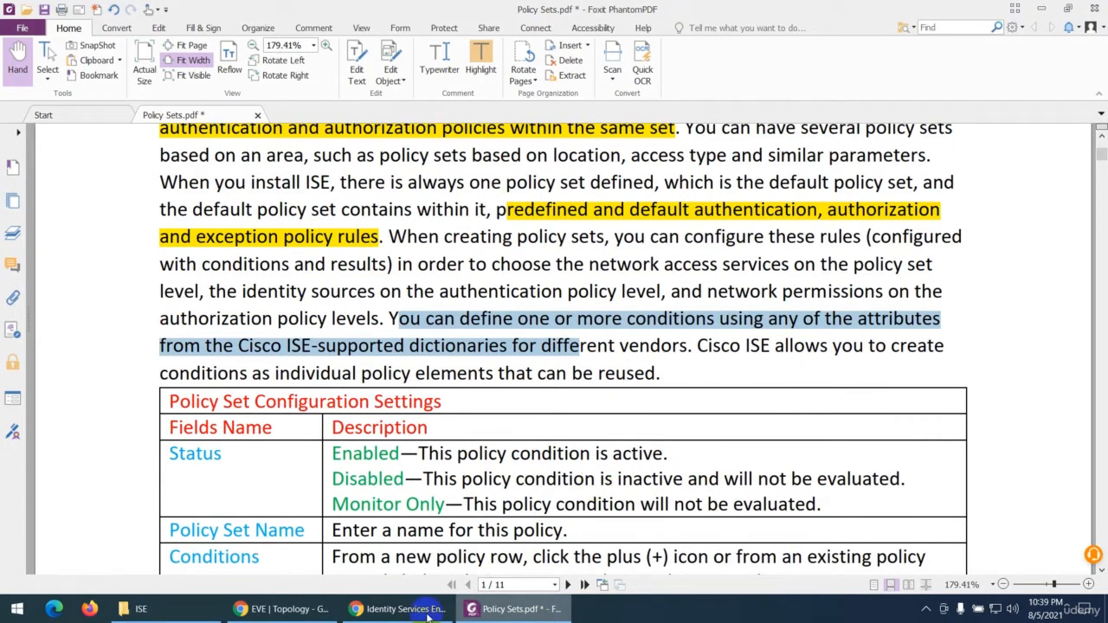
Step: In Identity Services Engine, examine the Wireless Black List Default rule's conditions in Conditions Studio and close it without changes
{"action": "left_click", "coordinate": [399, 609]}
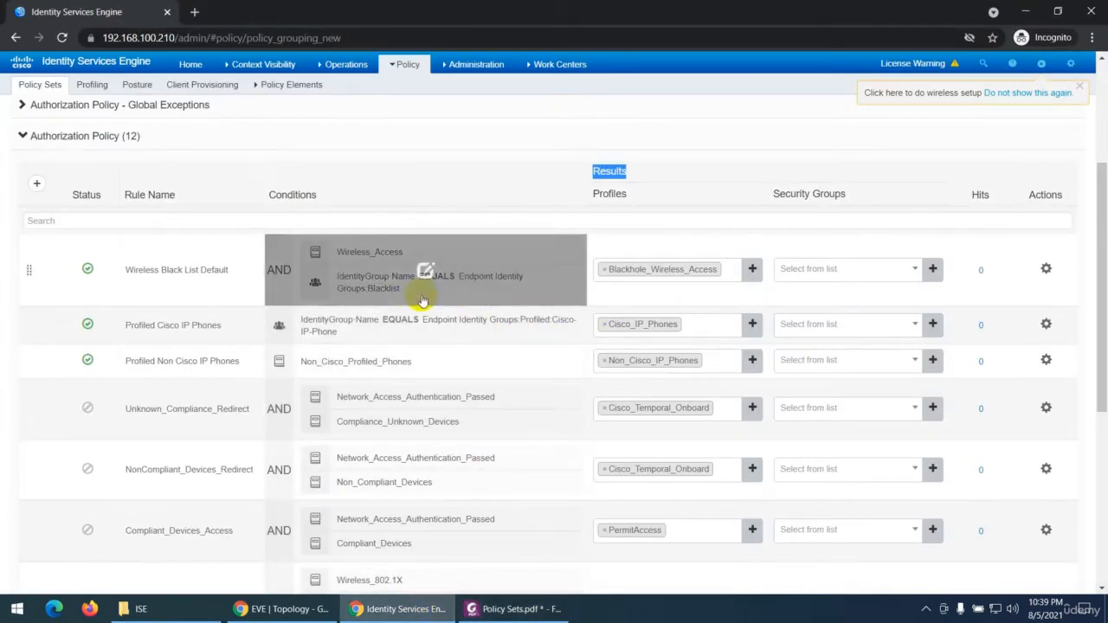
{"action": "left_click", "coordinate": [370, 277]}
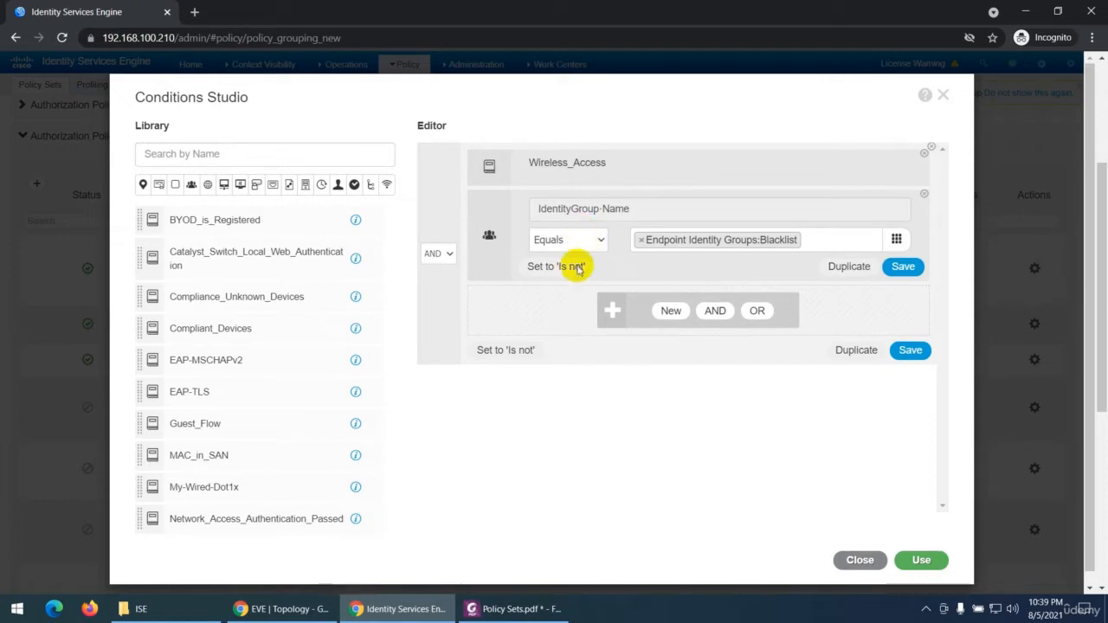
{"action": "left_click", "coordinate": [859, 561]}
{"action": "left_click", "coordinate": [758, 178]}
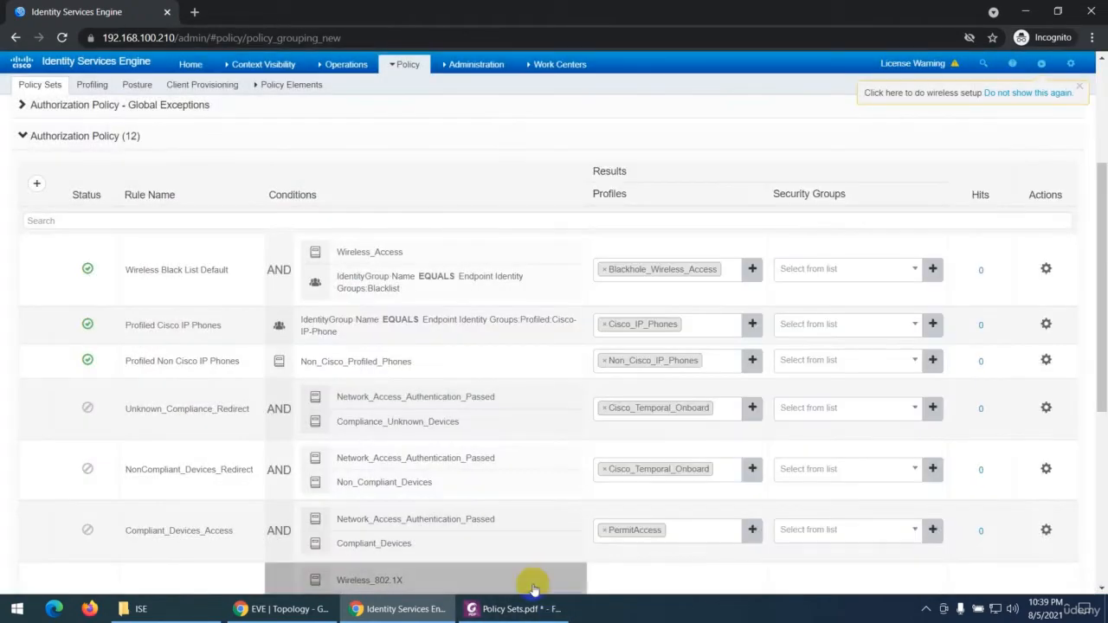
Step: Return to the Policy Sets PDF and read the Policy Set Configuration Settings table
{"action": "left_click", "coordinate": [514, 608]}
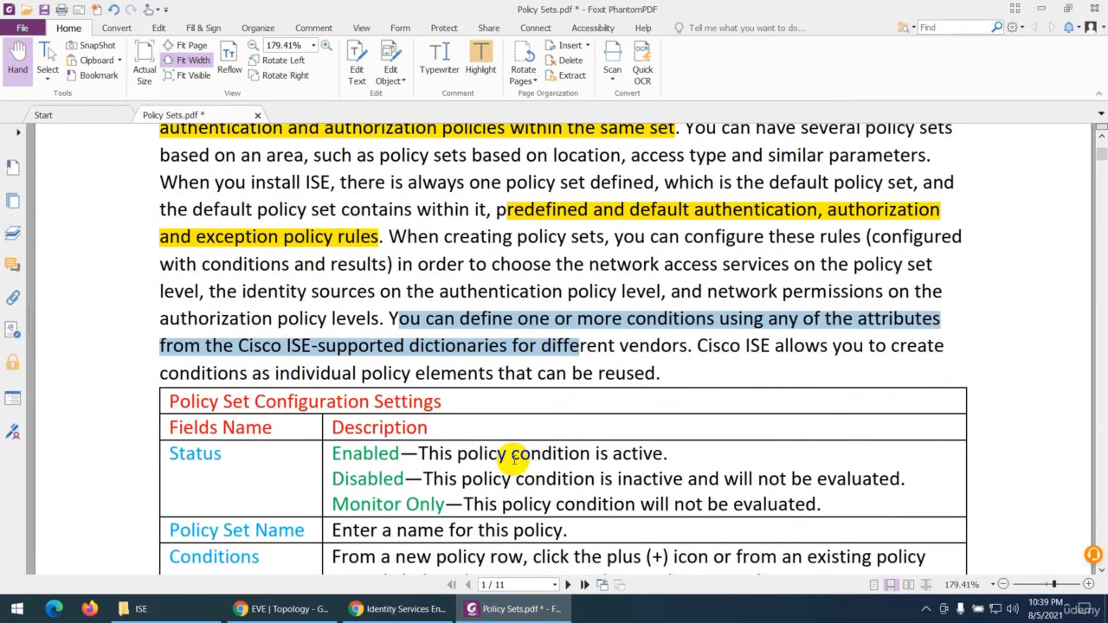
{"action": "scroll", "coordinate": [530, 445], "scroll_direction": "down", "scroll_amount": 3}
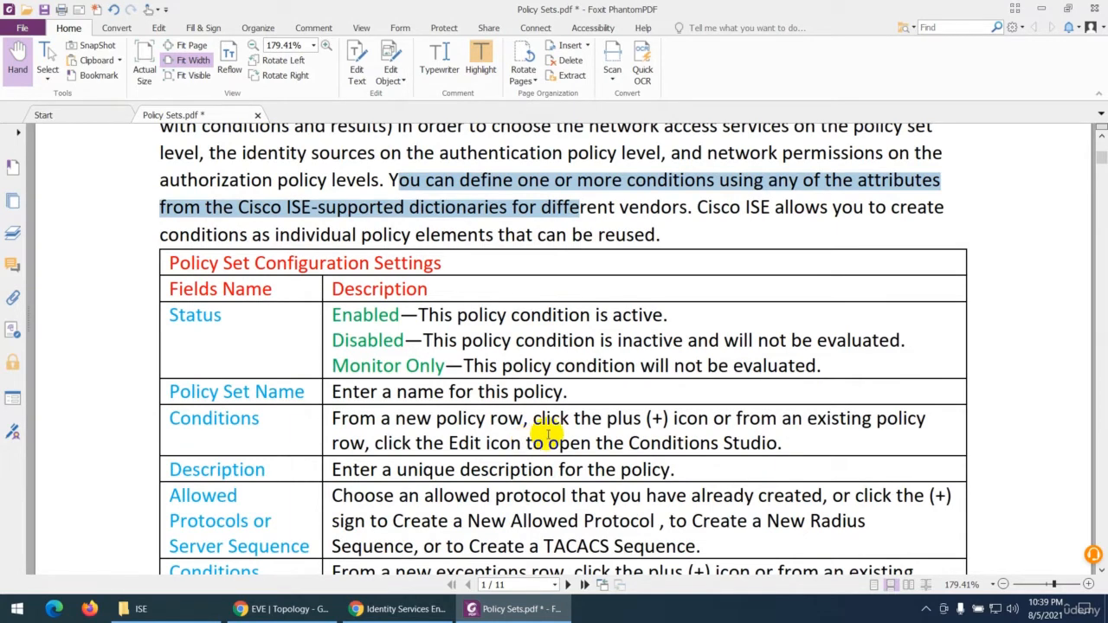
{"action": "scroll", "coordinate": [547, 435], "scroll_direction": "down", "scroll_amount": 1}
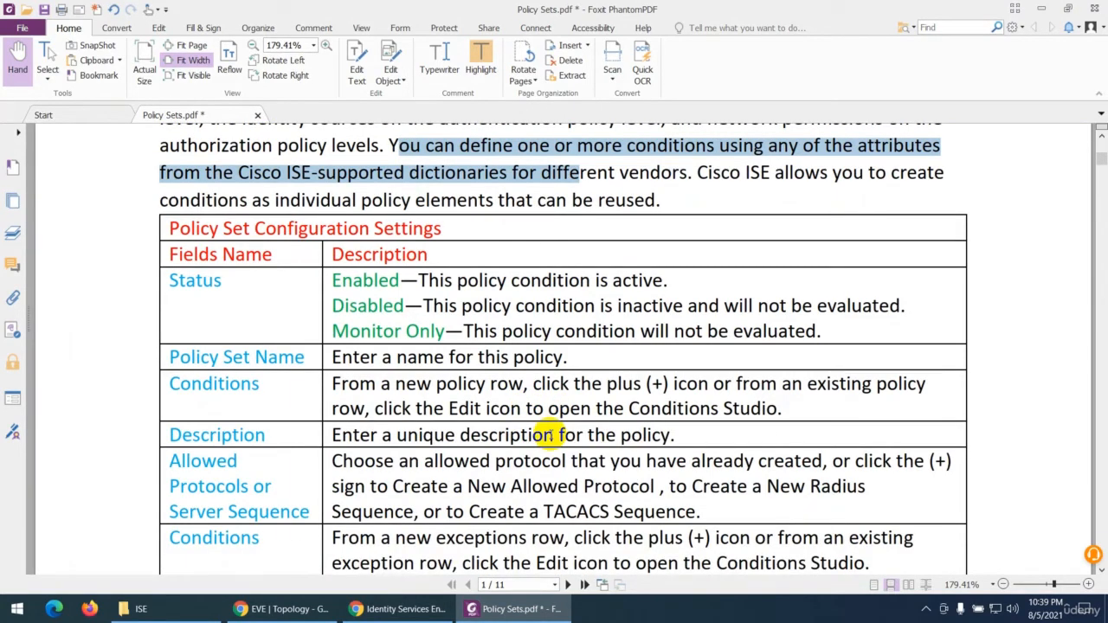
Step: In Identity Services Engine, open the network access Policy Sets list and compare its columns with the PDF's configuration settings table
{"action": "left_click", "coordinate": [397, 608]}
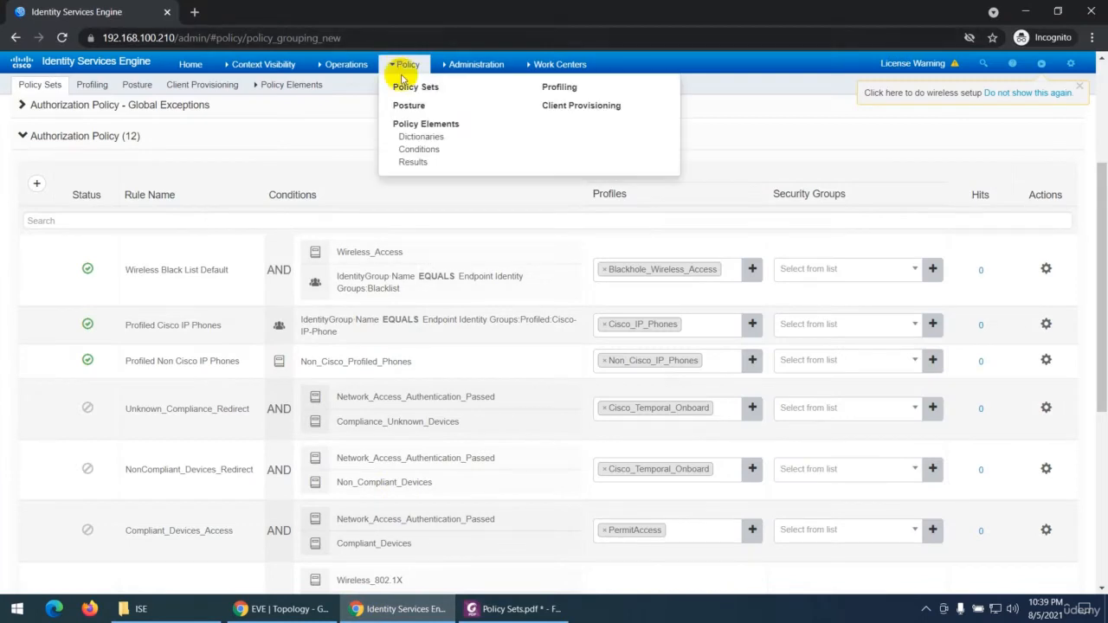
{"action": "left_click", "coordinate": [403, 92]}
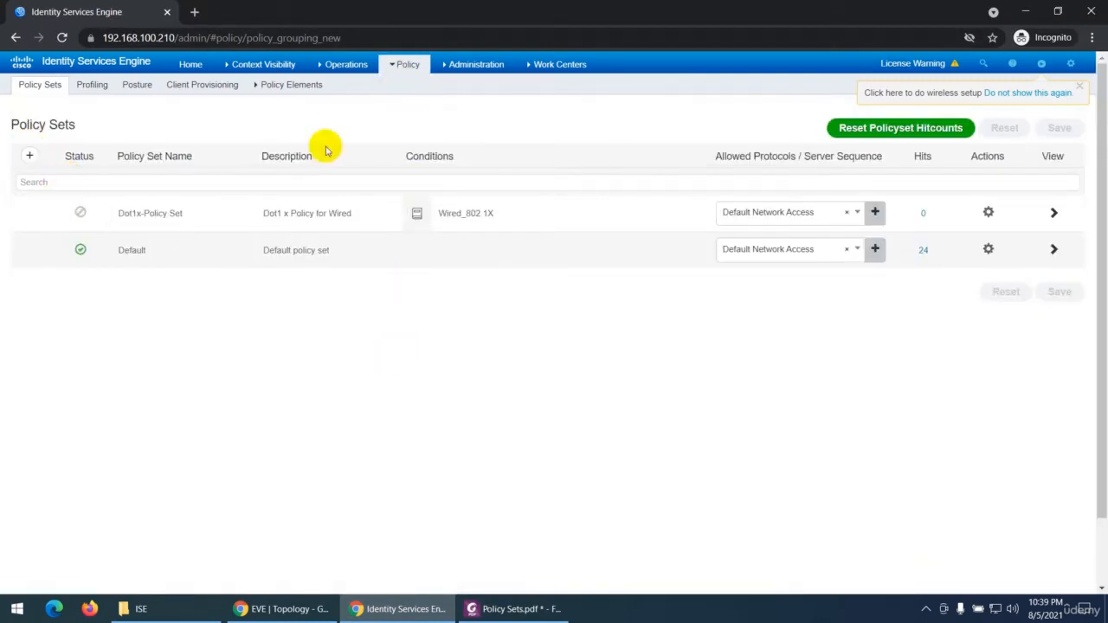
{"action": "left_click", "coordinate": [489, 610]}
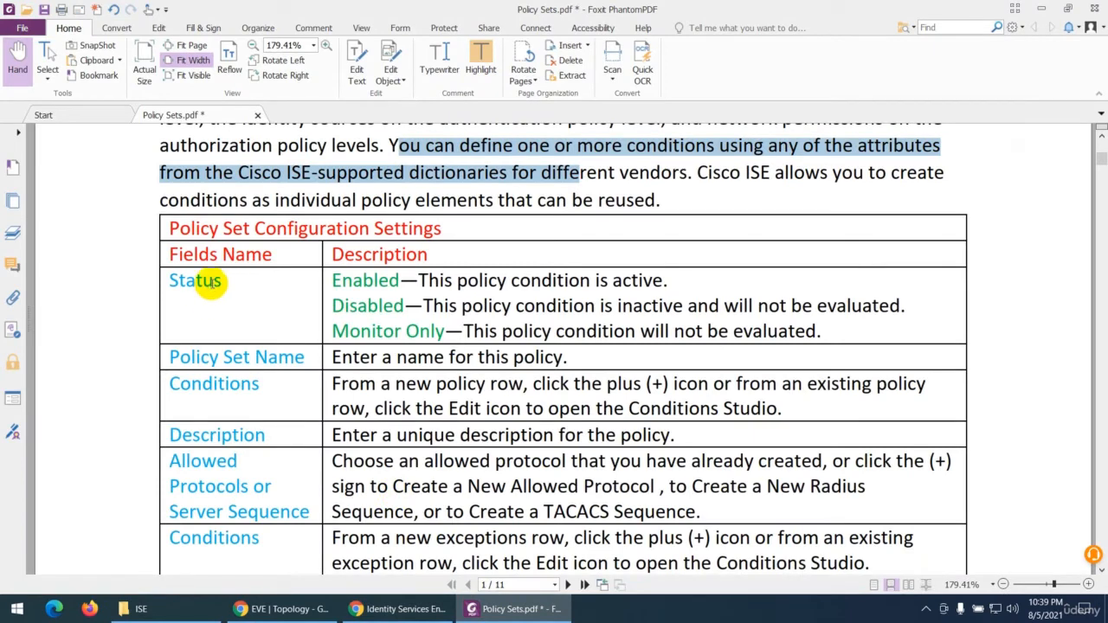
{"action": "left_click", "coordinate": [515, 609]}
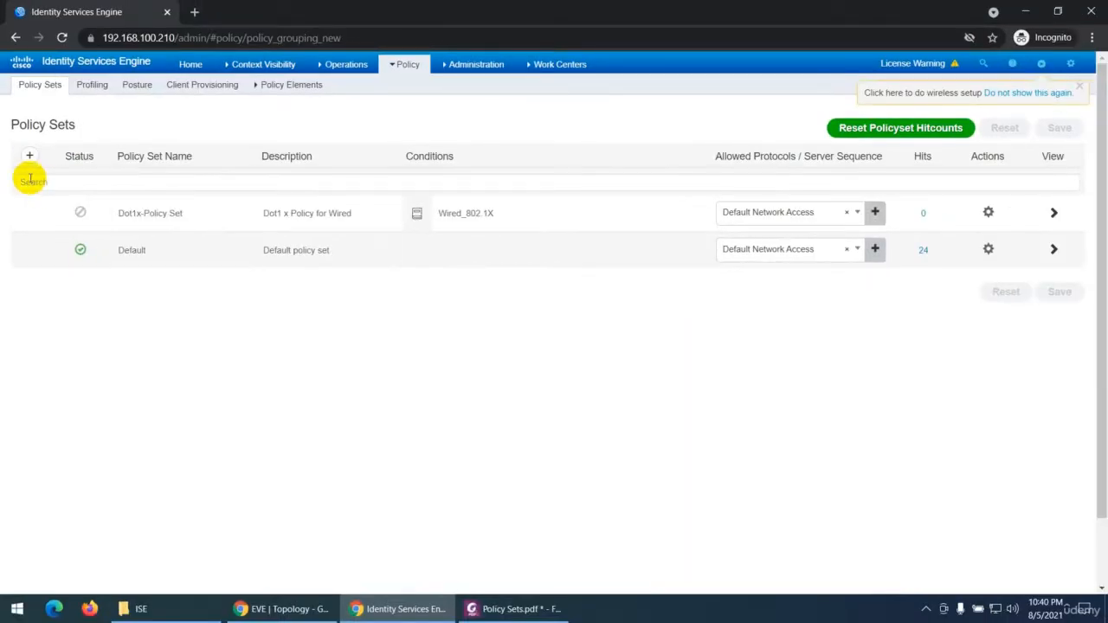
Step: Add a new policy set to the network access Policy Sets list and delete it again
{"action": "left_click", "coordinate": [29, 157]}
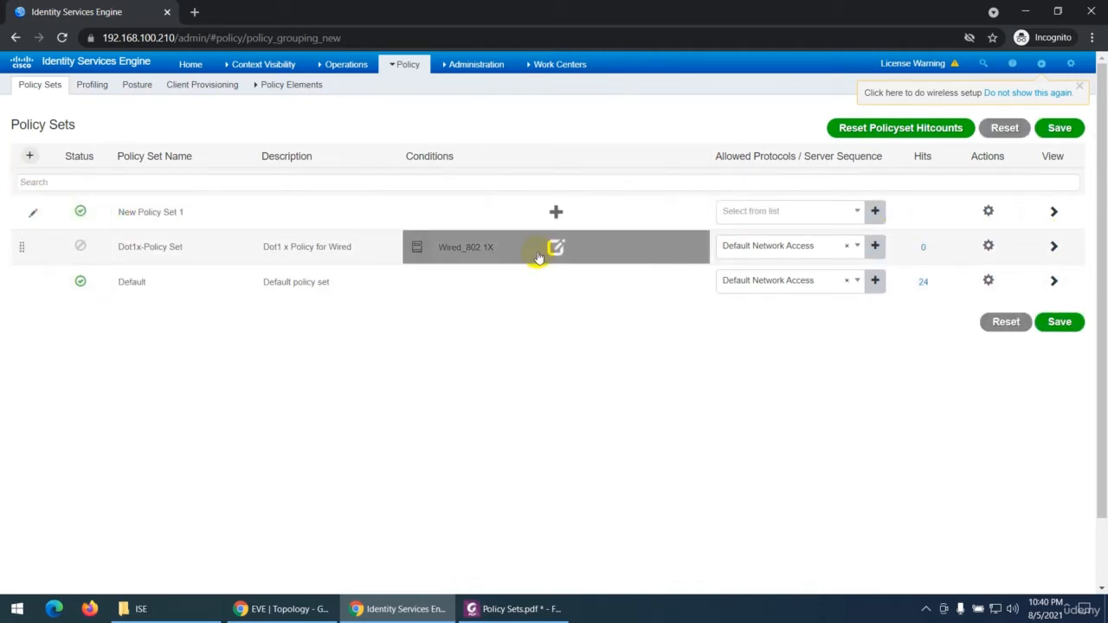
{"action": "left_click", "coordinate": [988, 212]}
{"action": "left_click", "coordinate": [929, 327]}
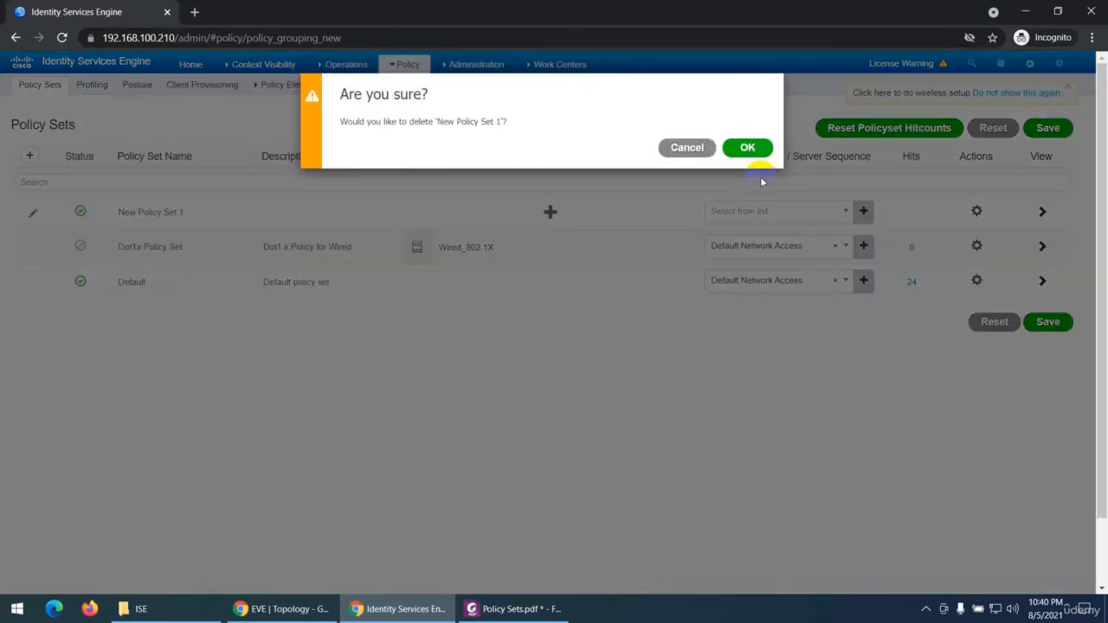
{"action": "left_click", "coordinate": [749, 149]}
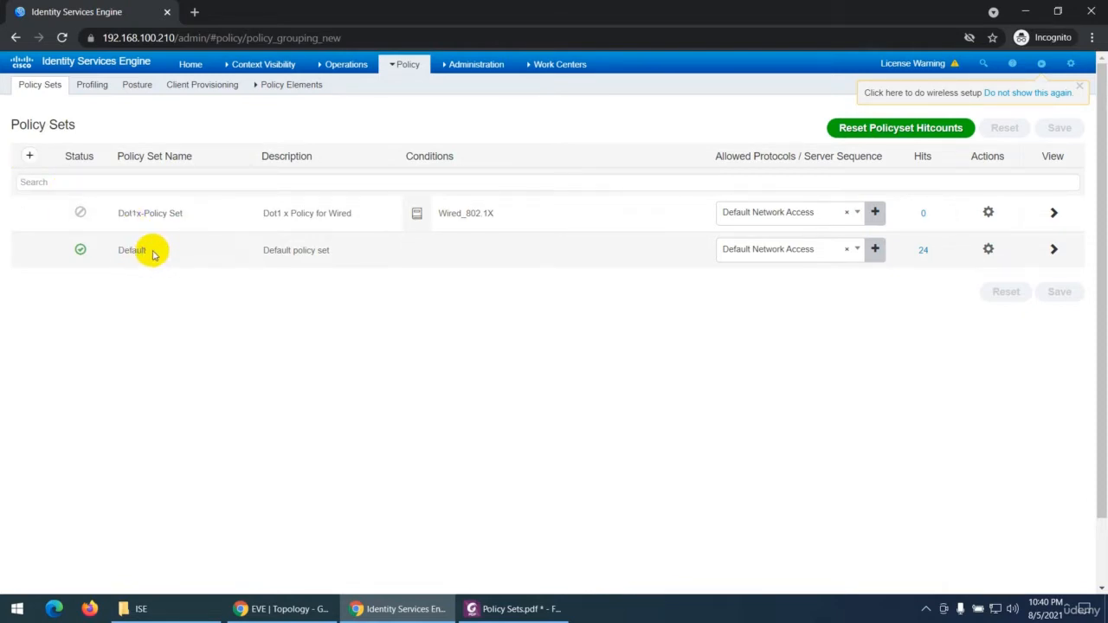
Step: Open the Device Admin Policy Sets, add a new policy set, and view its Conditions Studio without keeping any changes
{"action": "mouse_move", "coordinate": [563, 65]}
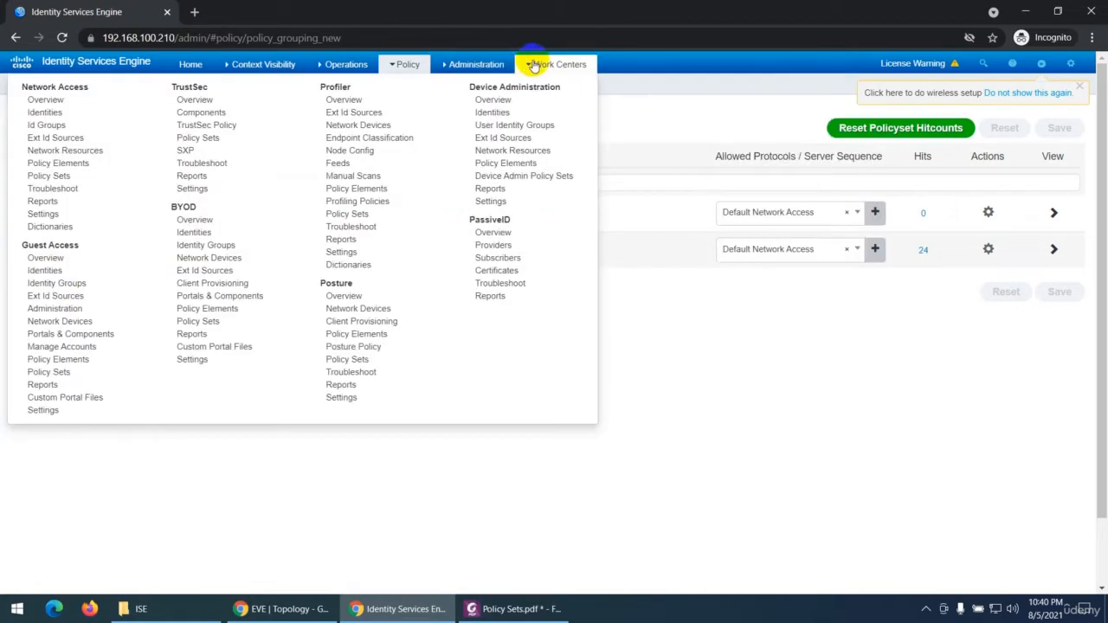
{"action": "left_click", "coordinate": [502, 175]}
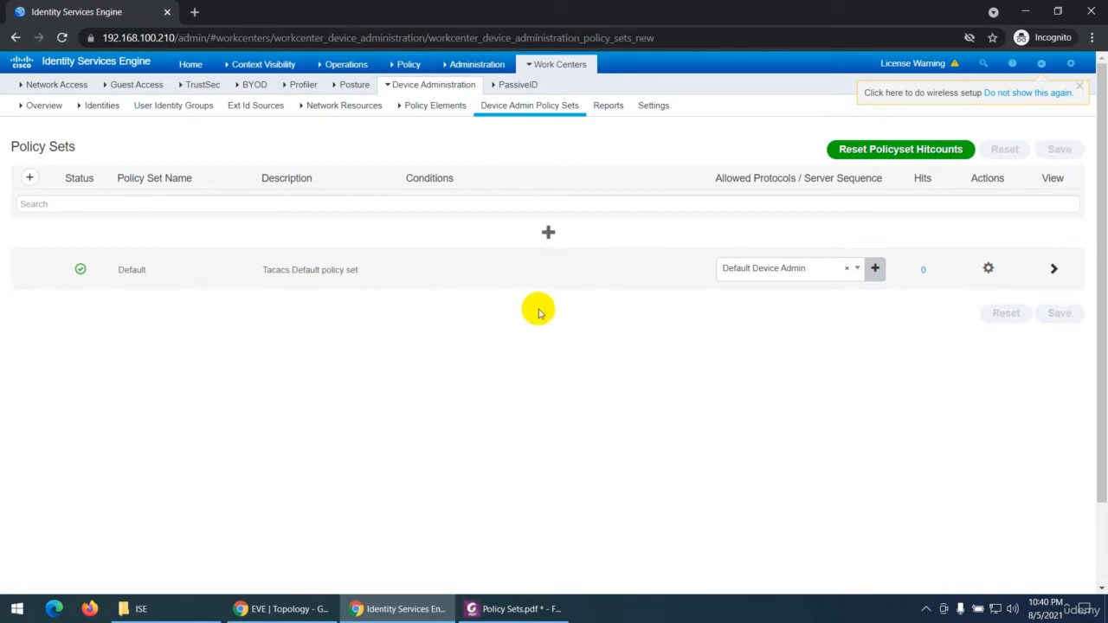
{"action": "left_click", "coordinate": [548, 233]}
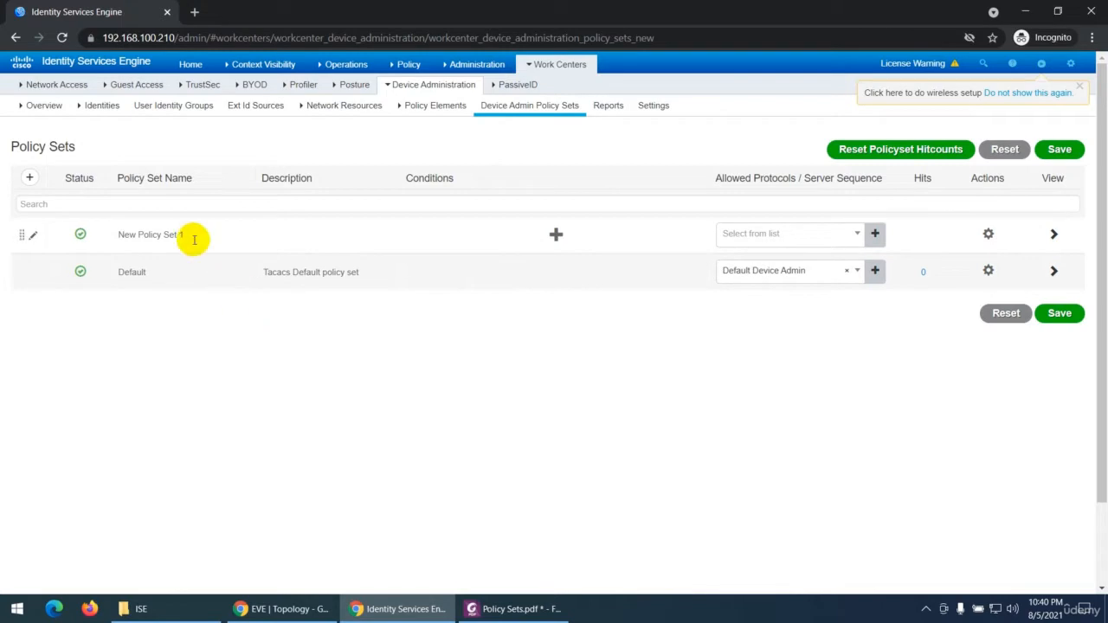
{"action": "left_click", "coordinate": [554, 236]}
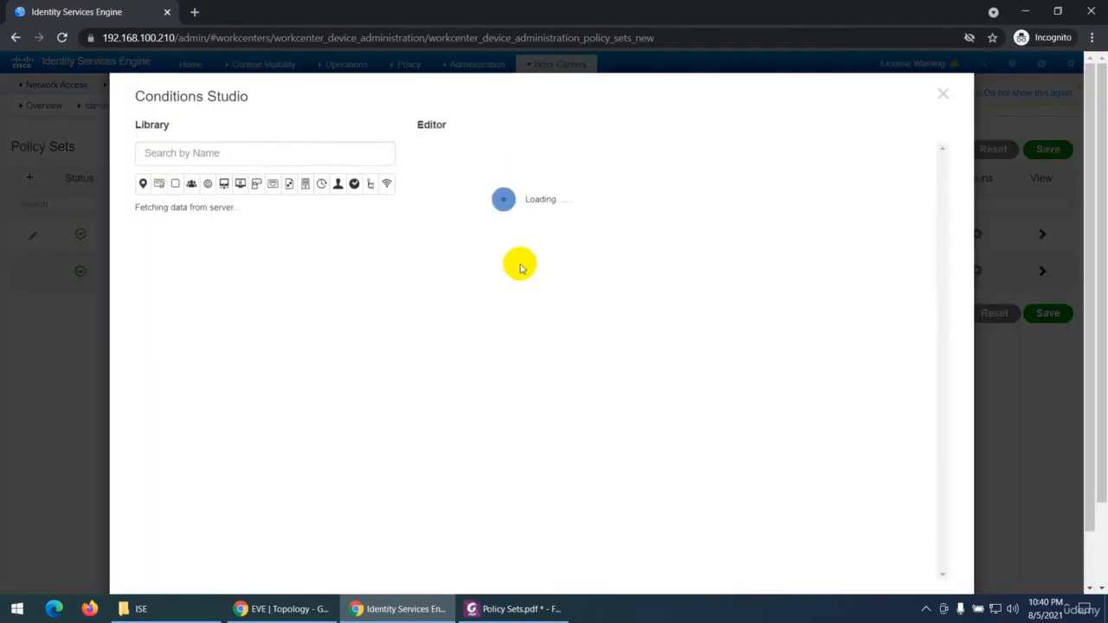
{"action": "left_click", "coordinate": [862, 559]}
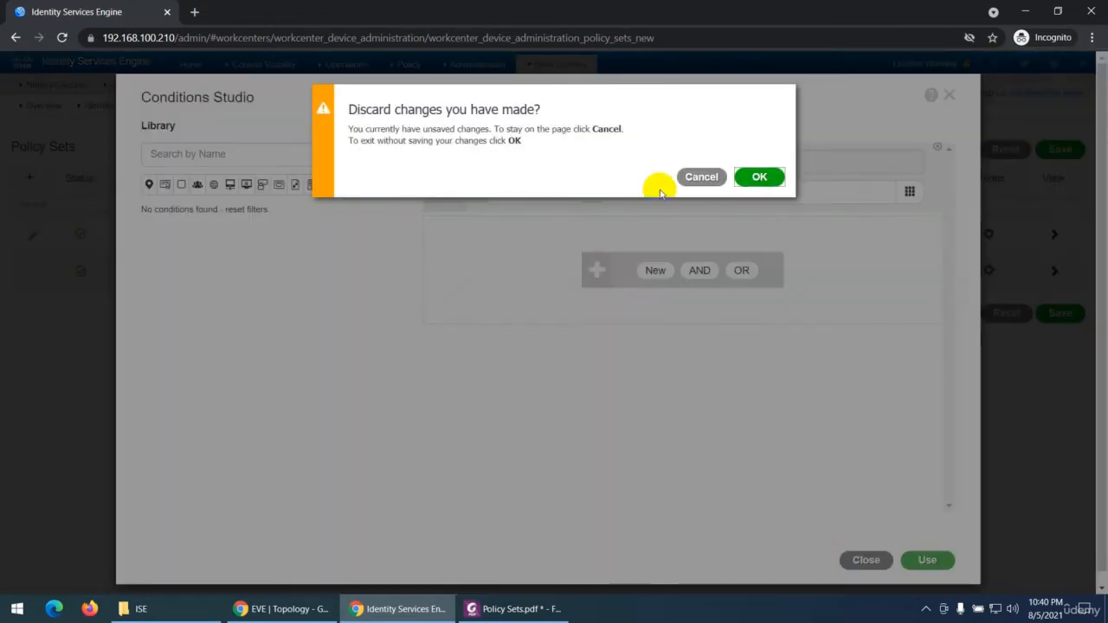
{"action": "left_click", "coordinate": [749, 178]}
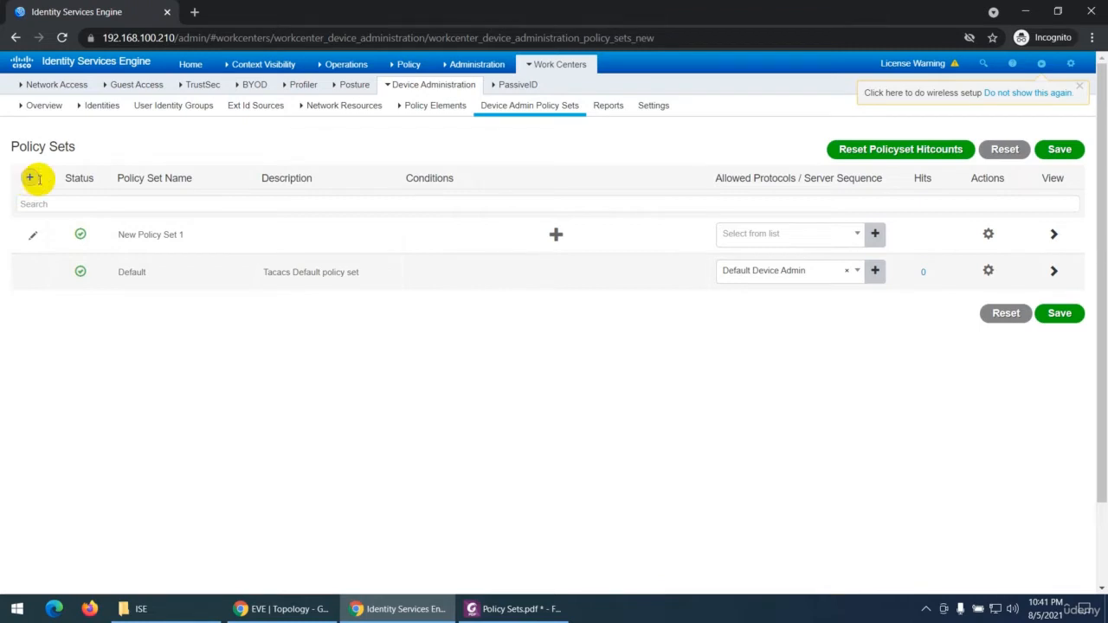
Step: Delete New Policy Set 1 from the Device Admin Policy Sets
{"action": "left_click", "coordinate": [990, 235]}
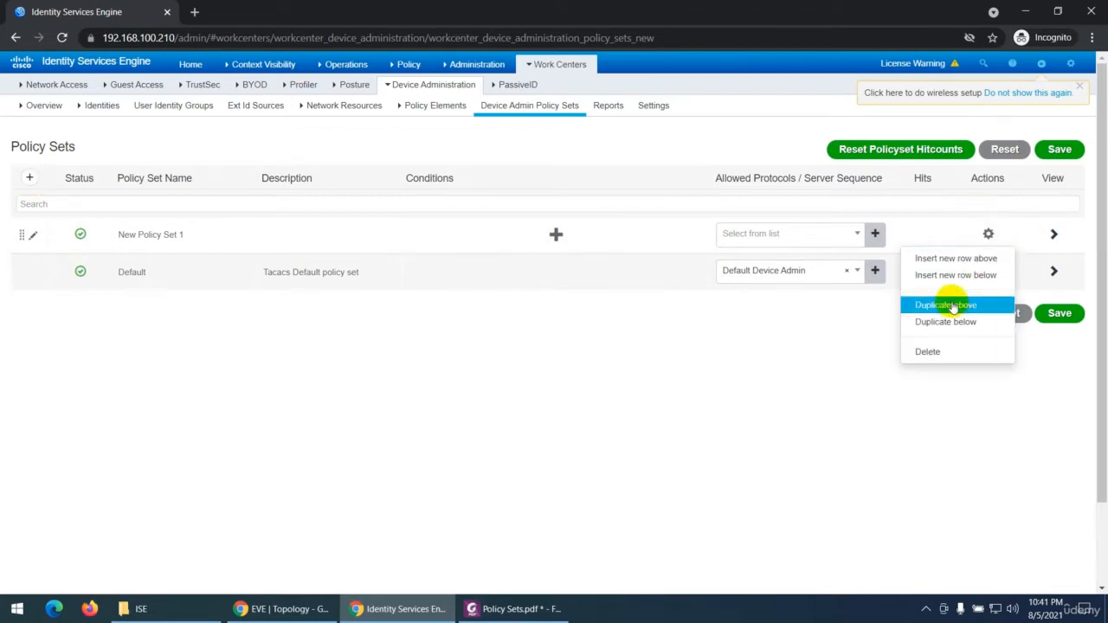
{"action": "left_click", "coordinate": [933, 353]}
{"action": "left_click", "coordinate": [731, 153]}
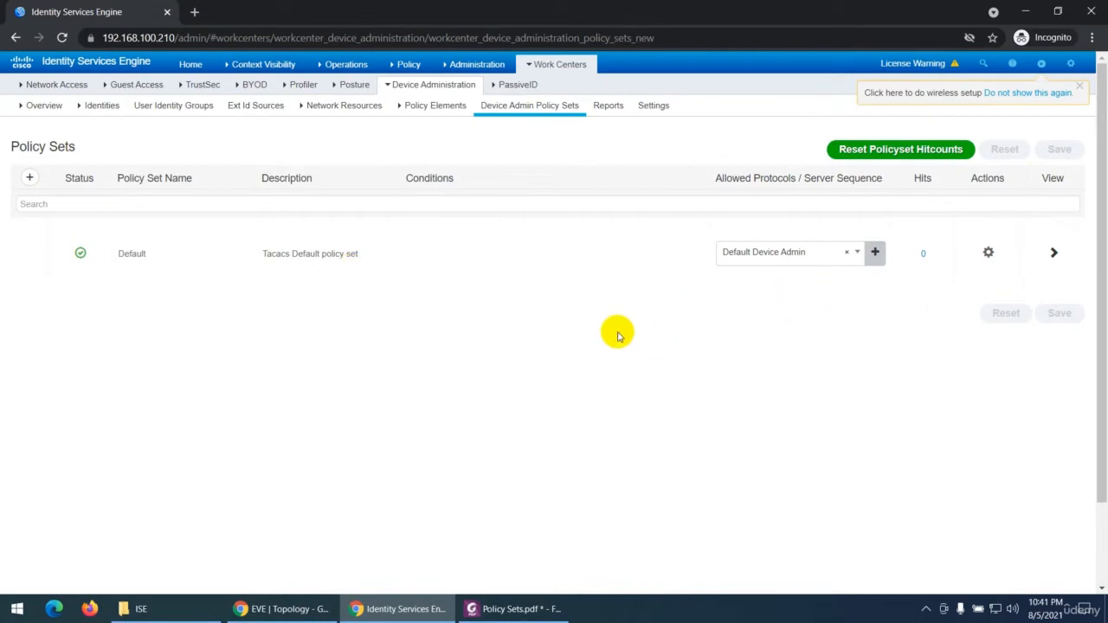
Step: Reload the Device Admin Policy Sets and add a new policy set, discarding the condition opened in Conditions Studio
{"action": "left_click", "coordinate": [485, 86]}
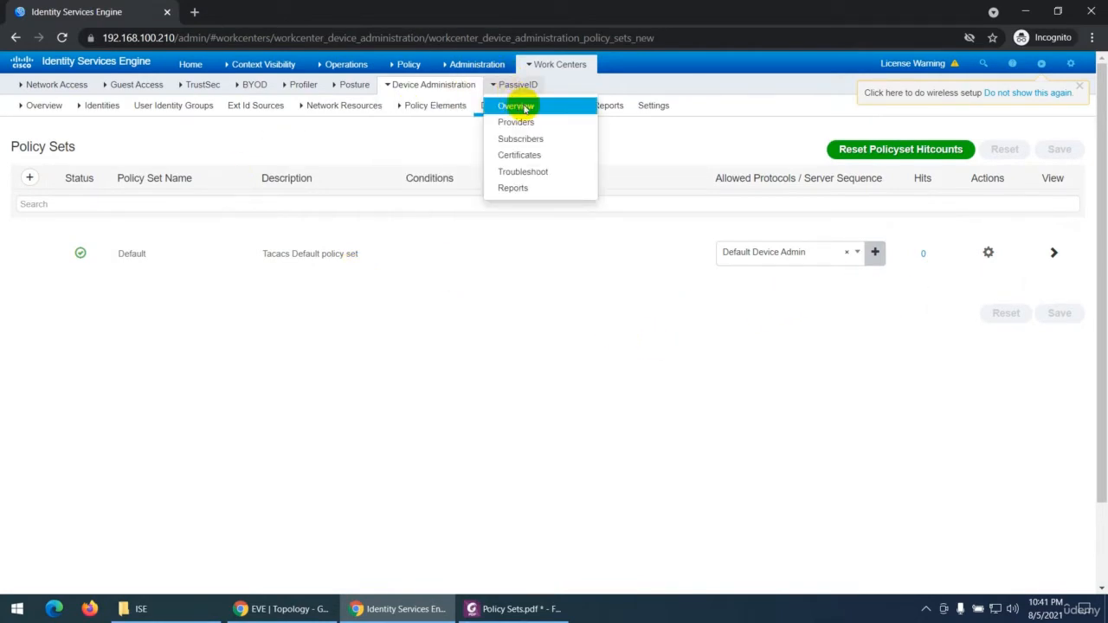
{"action": "left_click", "coordinate": [543, 70]}
{"action": "left_click", "coordinate": [521, 176]}
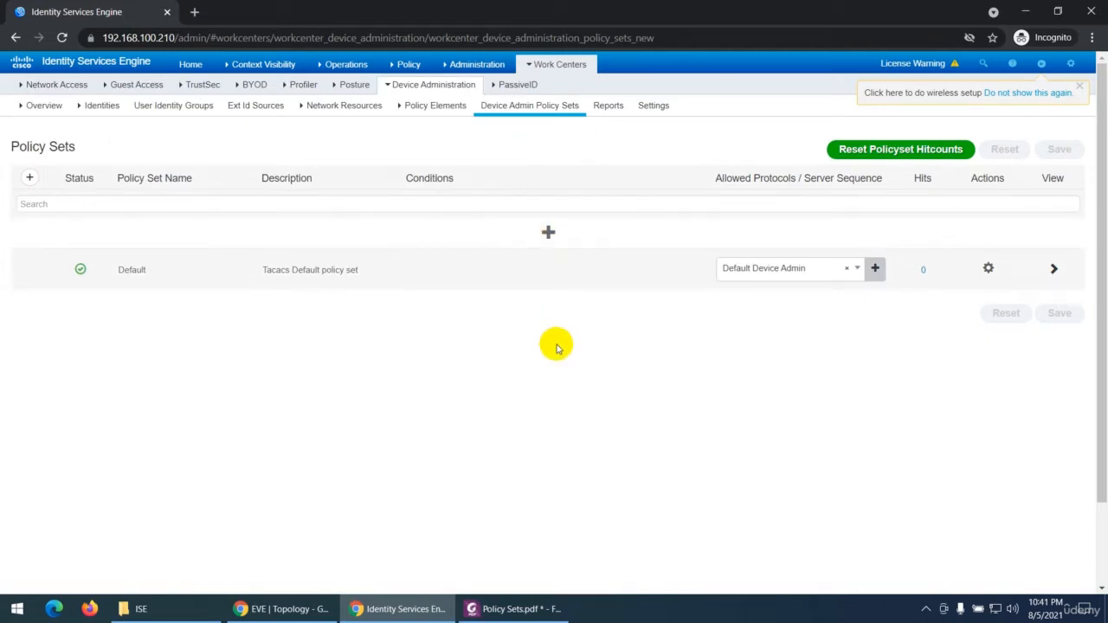
{"action": "left_click", "coordinate": [547, 232]}
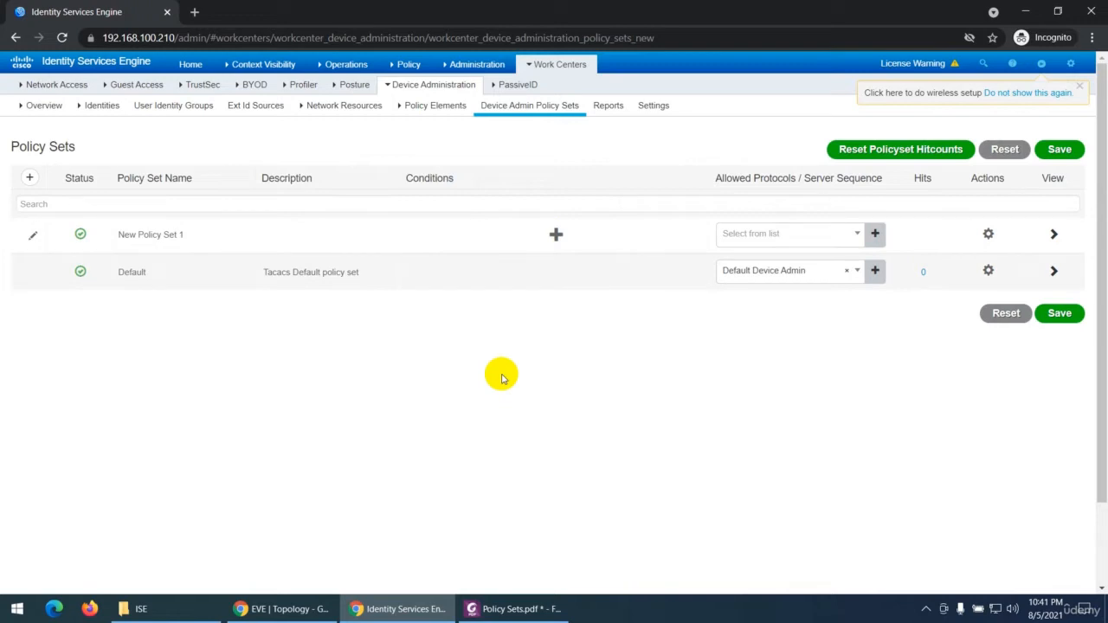
{"action": "left_click", "coordinate": [554, 234]}
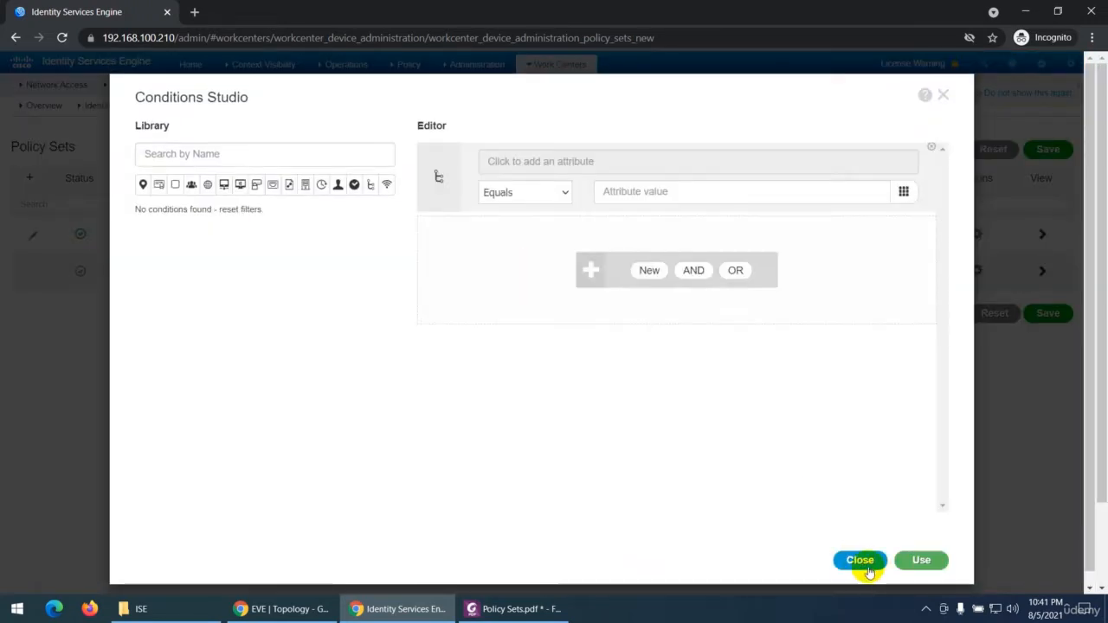
{"action": "left_click", "coordinate": [859, 560]}
{"action": "left_click", "coordinate": [761, 183]}
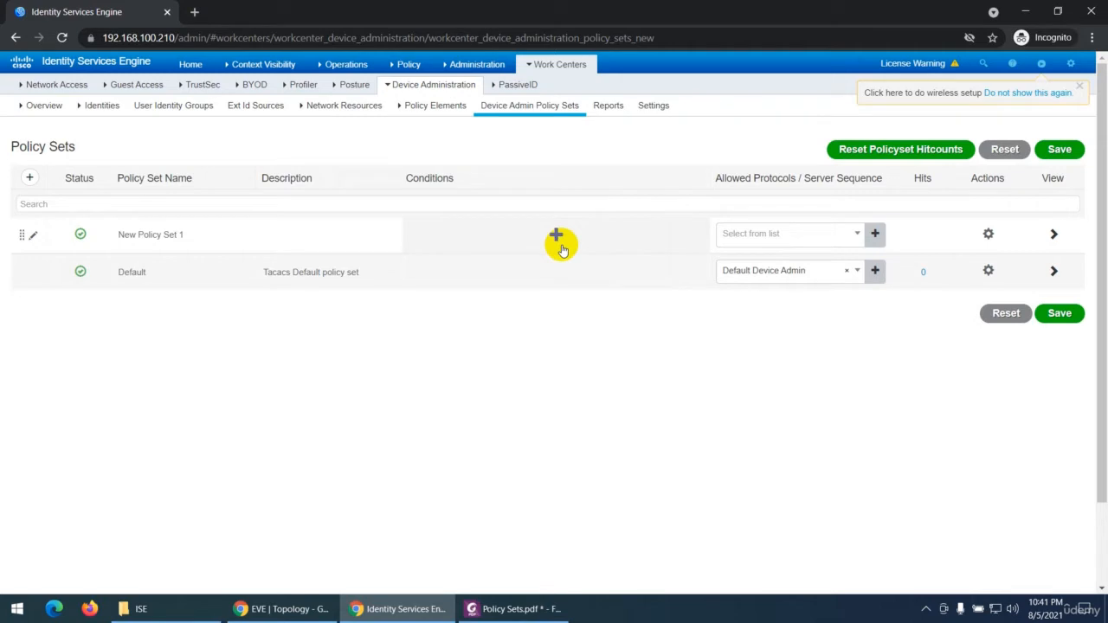
Step: Add four more new policy sets above the existing rows in the Device Admin Policy Sets
{"action": "left_click", "coordinate": [29, 179]}
{"action": "left_click", "coordinate": [28, 179]}
{"action": "left_click", "coordinate": [28, 179]}
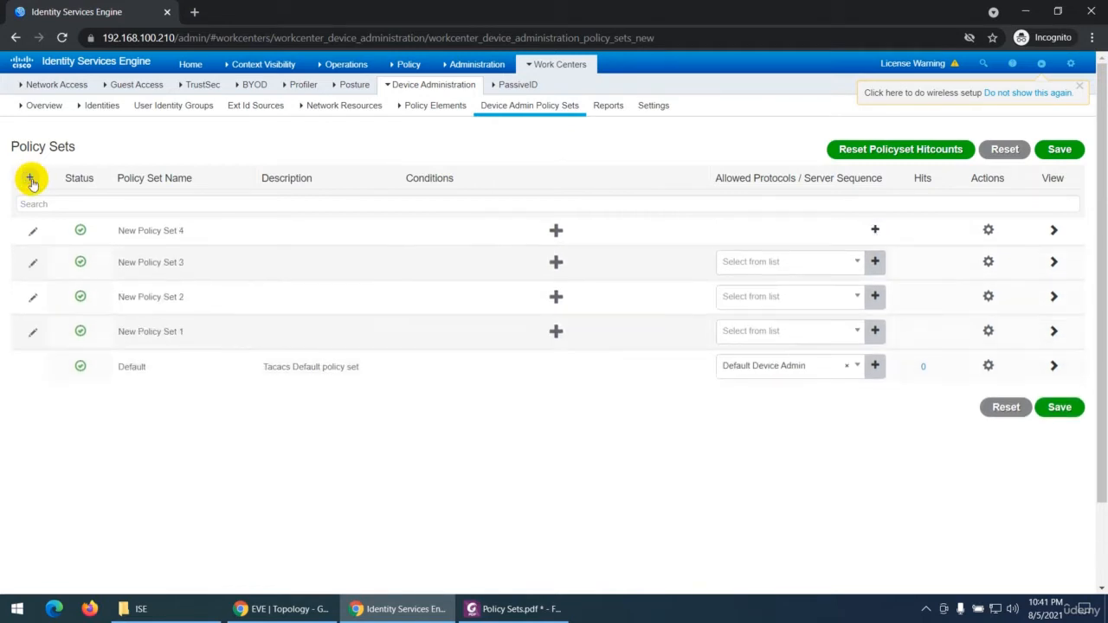
{"action": "left_click", "coordinate": [29, 179]}
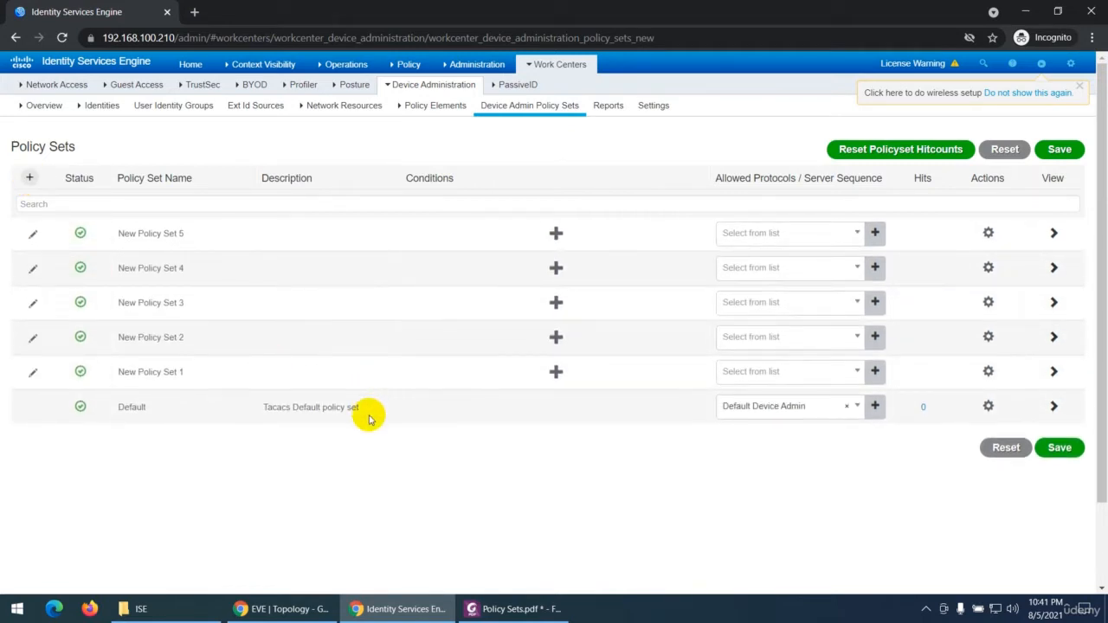
Step: Switch to the Policy Sets PDF and read the page 2 notes on adding a new policy set
{"action": "left_click", "coordinate": [497, 608]}
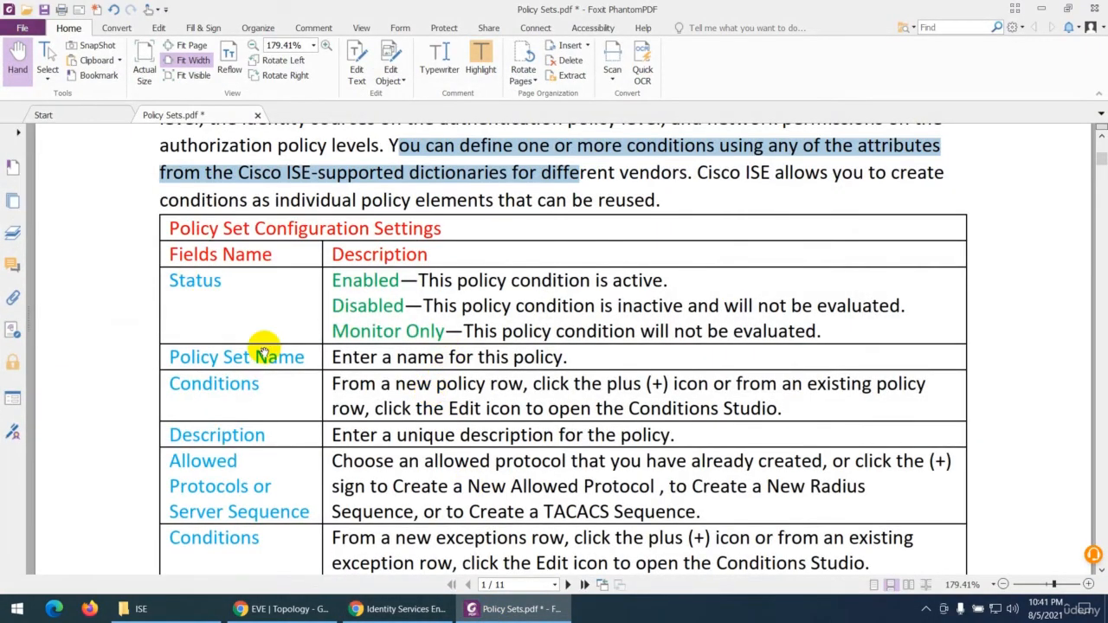
{"action": "scroll", "coordinate": [264, 353], "scroll_direction": "down", "scroll_amount": 15}
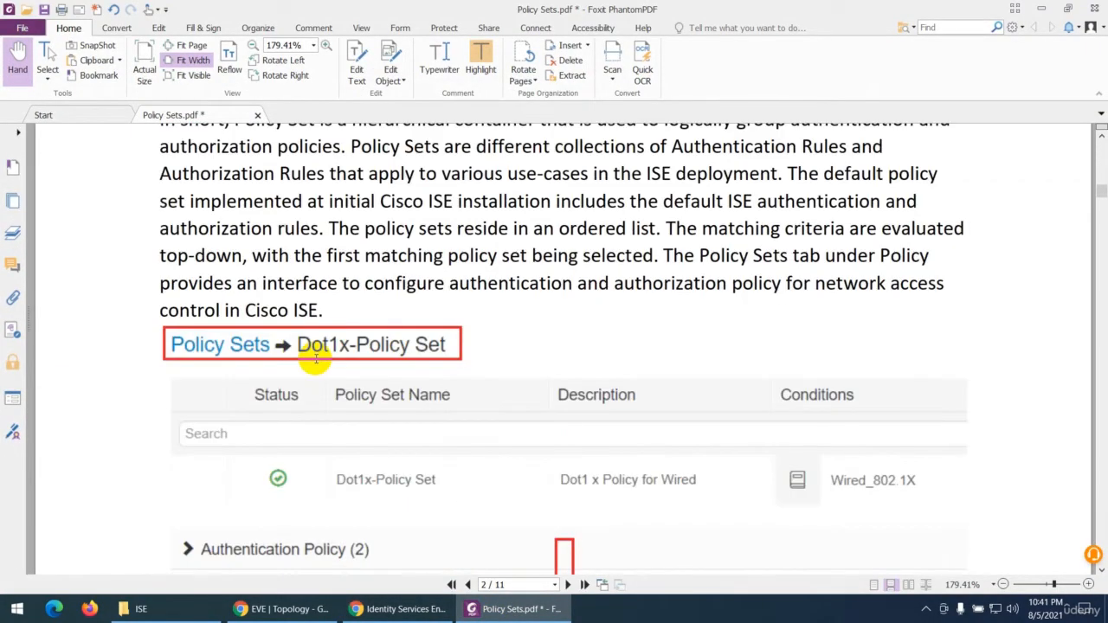
{"action": "scroll", "coordinate": [311, 359], "scroll_direction": "down", "scroll_amount": 10}
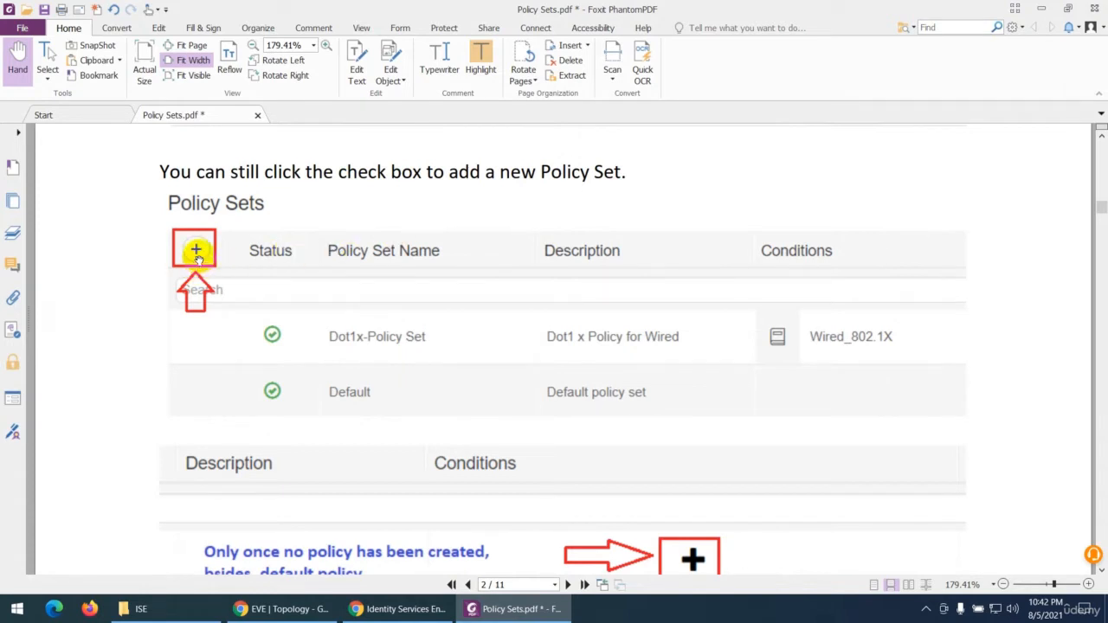
{"action": "scroll", "coordinate": [519, 416], "scroll_direction": "down", "scroll_amount": 3}
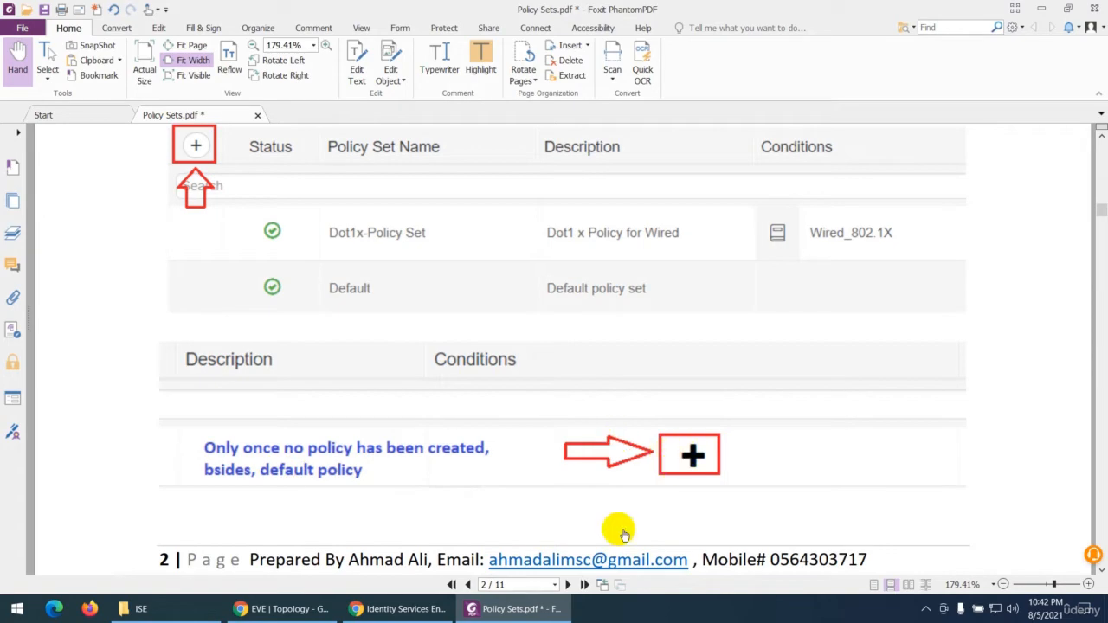
Step: Return to Identity Services Engine and select the Status column heading in the Device Admin Policy Sets table
{"action": "left_click", "coordinate": [534, 612]}
{"action": "left_click", "coordinate": [535, 613]}
{"action": "left_click", "coordinate": [535, 612]}
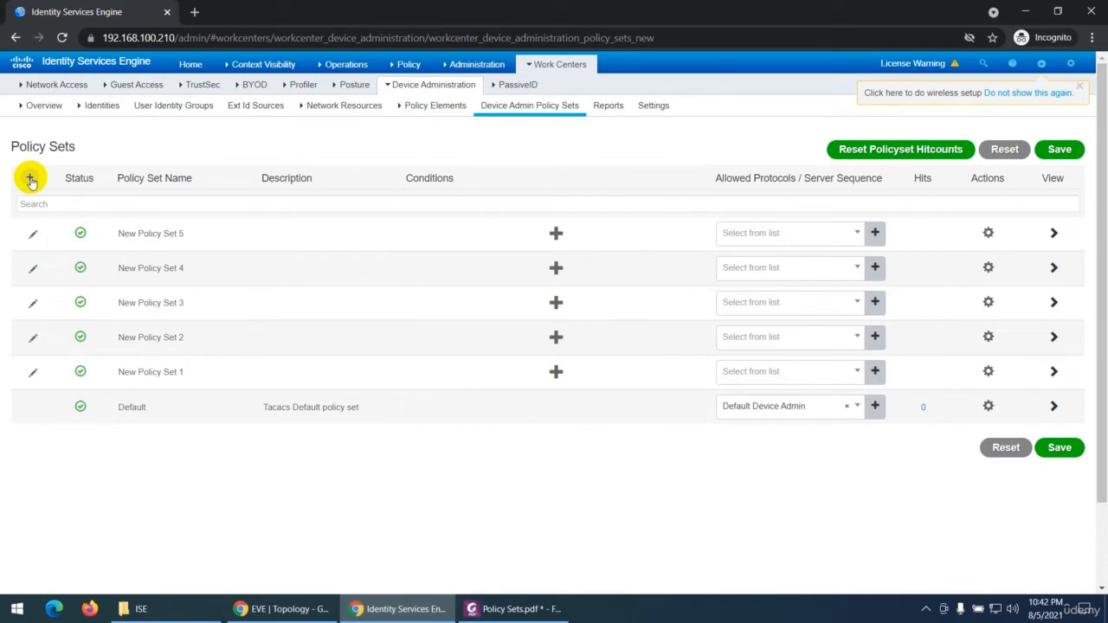
{"action": "double_click", "coordinate": [79, 178]}
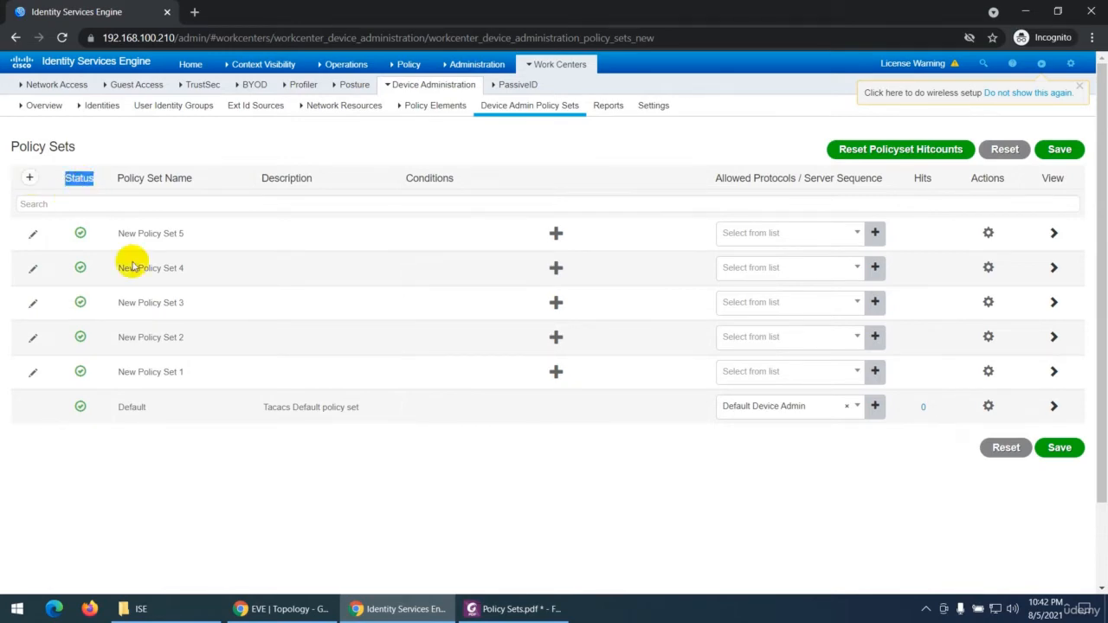
Step: In the Policy Sets PDF, select in turn the Status descriptions for Enabled, Disabled and Monitor Only in the configuration settings table
{"action": "left_click", "coordinate": [475, 609]}
{"action": "scroll", "coordinate": [432, 393], "scroll_direction": "up", "scroll_amount": 10}
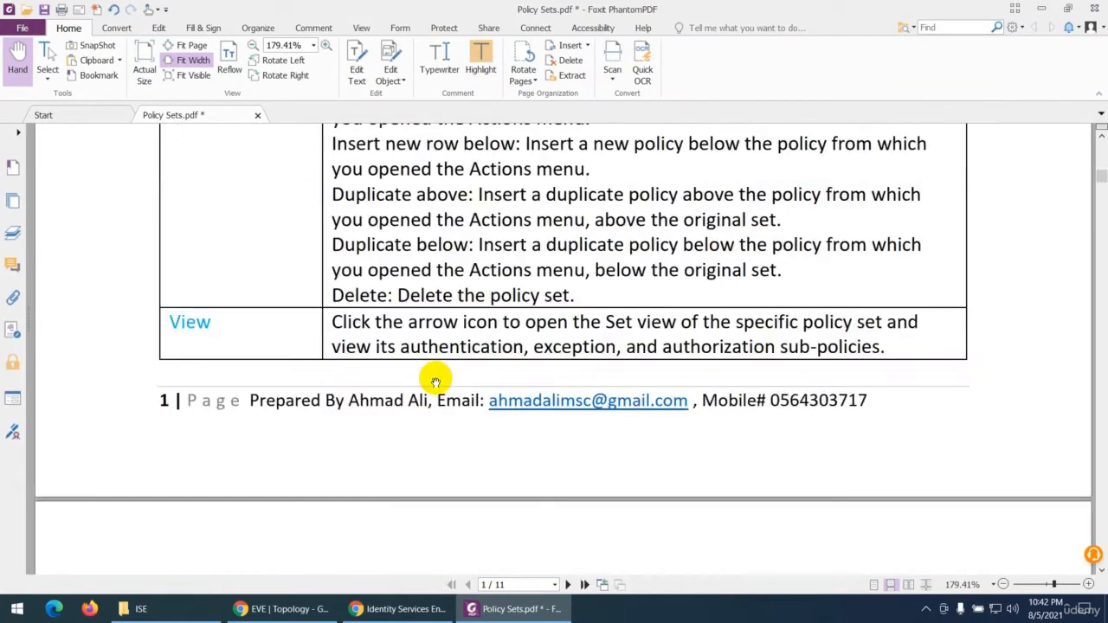
{"action": "scroll", "coordinate": [435, 380], "scroll_direction": "up", "scroll_amount": 9}
{"action": "scroll", "coordinate": [433, 366], "scroll_direction": "down", "scroll_amount": 1}
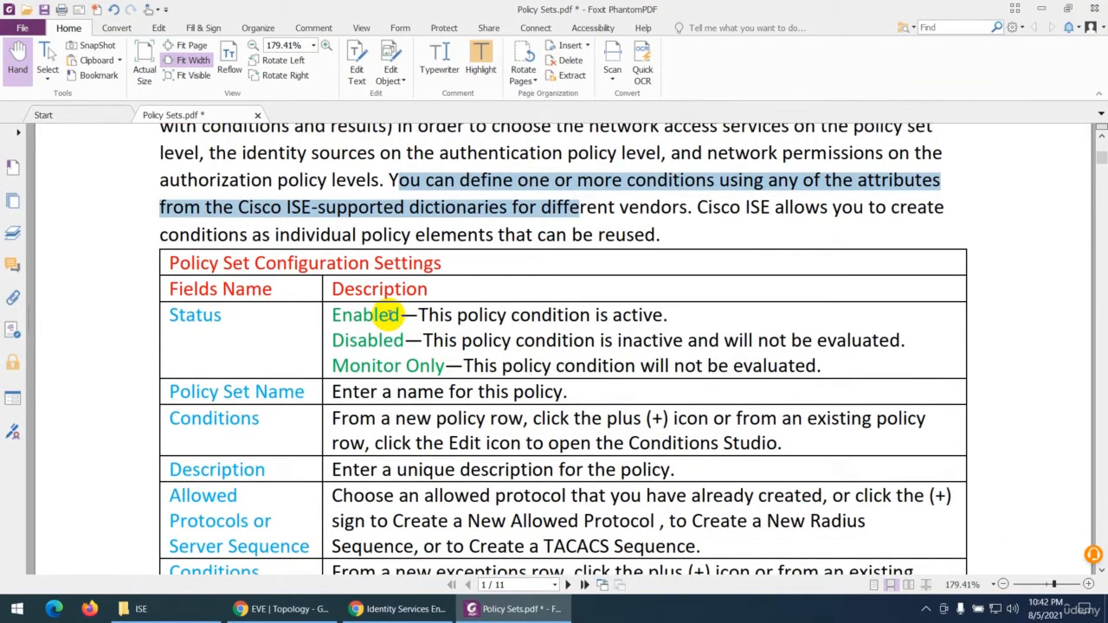
{"action": "double_click", "coordinate": [437, 315]}
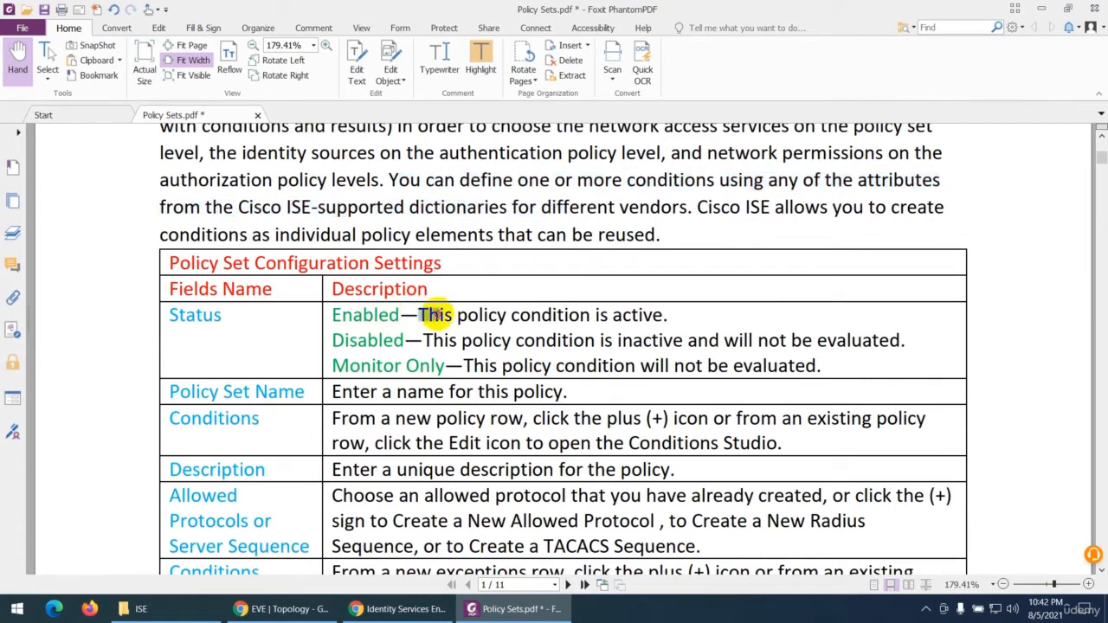
{"action": "left_click_drag", "start_coordinate": [437, 315], "coordinate": [663, 315]}
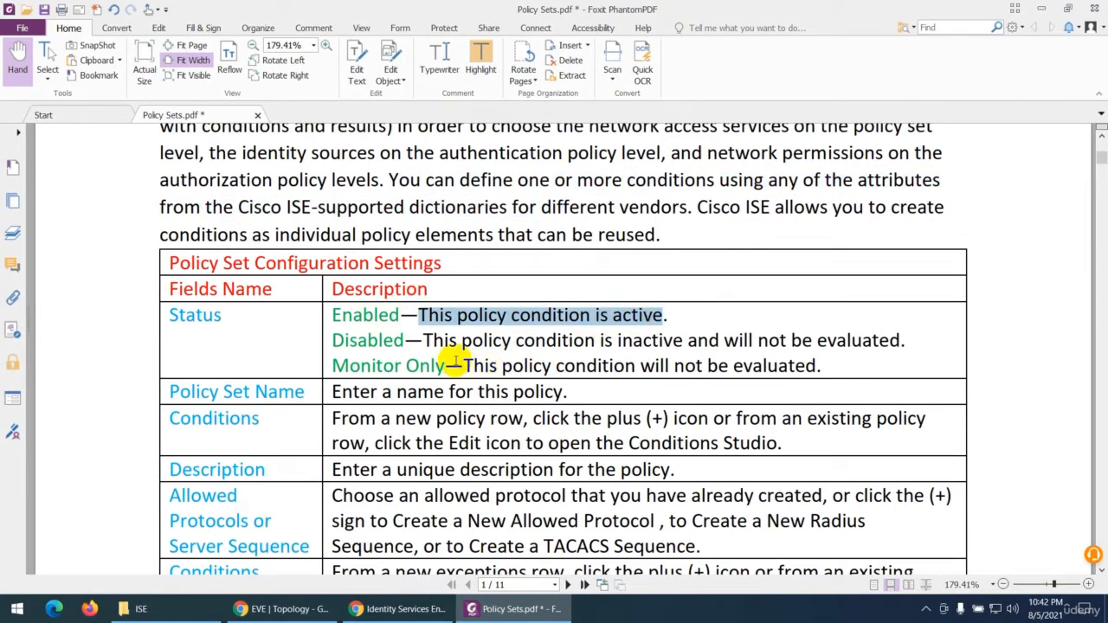
{"action": "left_click_drag", "start_coordinate": [430, 340], "coordinate": [697, 341]}
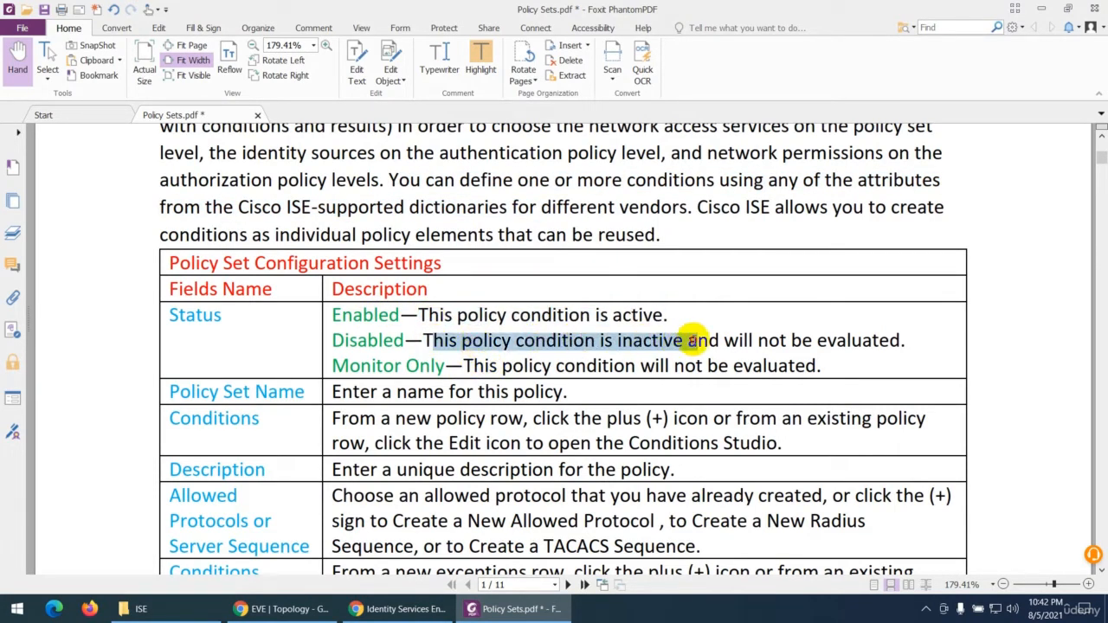
{"action": "left_click", "coordinate": [479, 365]}
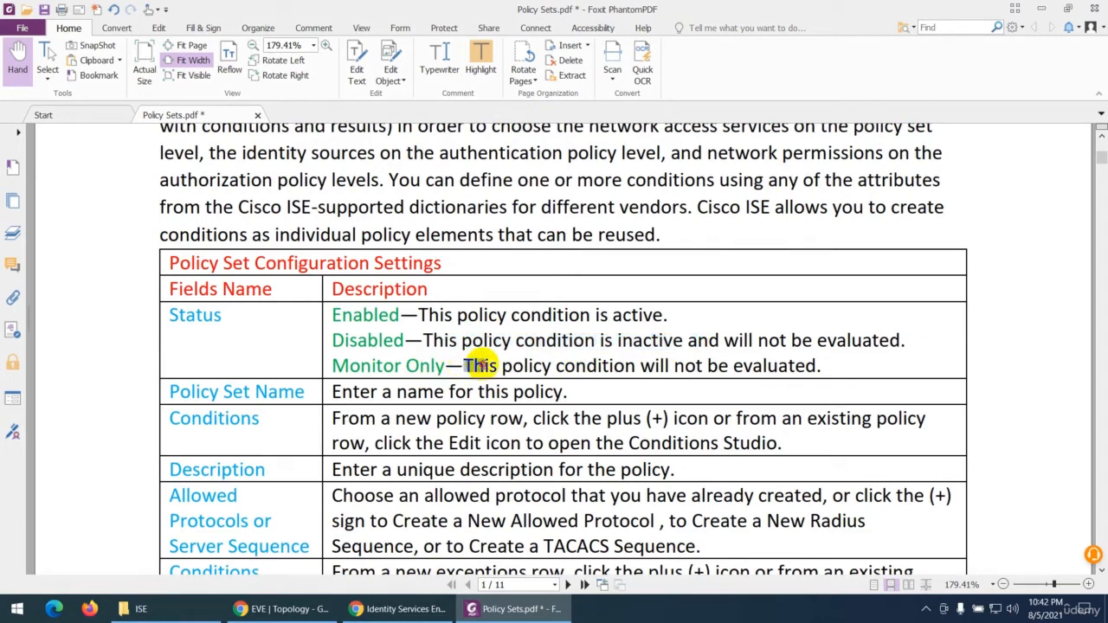
{"action": "left_click_drag", "start_coordinate": [479, 364], "coordinate": [831, 366]}
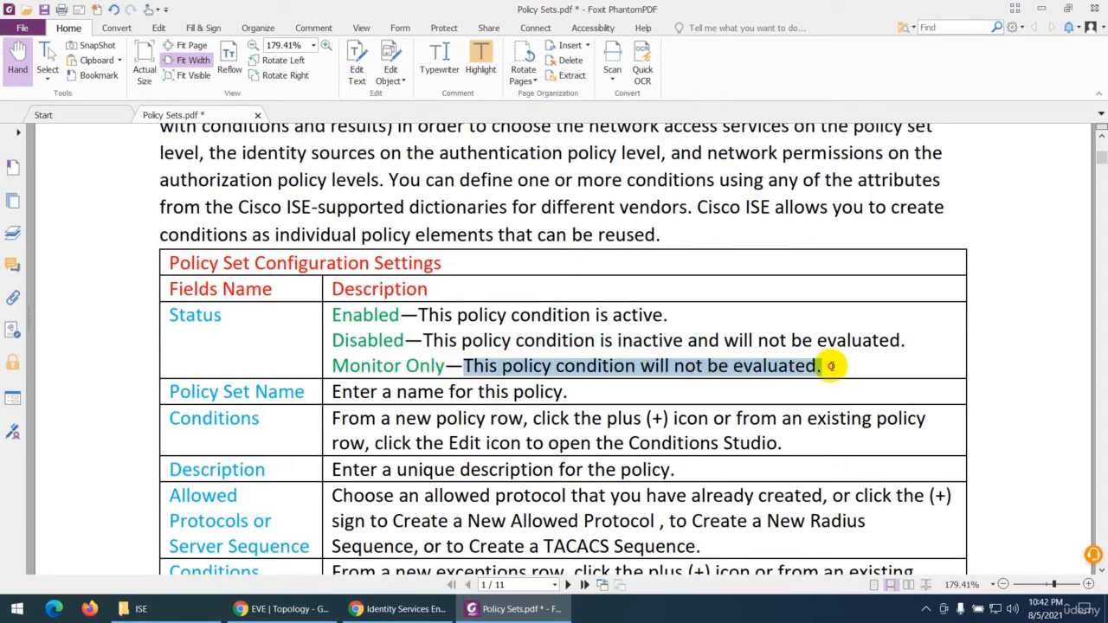
Step: Switch to Identity Services Engine and set the status of New Policy Set 5 to Enabled, Disabled and finally Monitor
{"action": "left_click", "coordinate": [400, 608]}
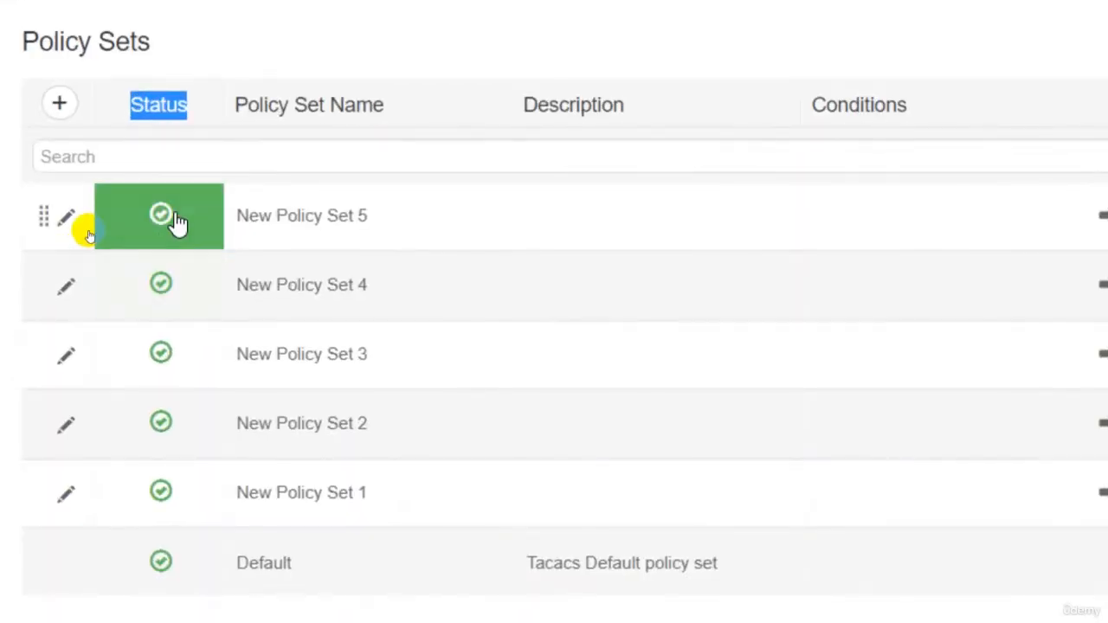
{"action": "left_click", "coordinate": [94, 234]}
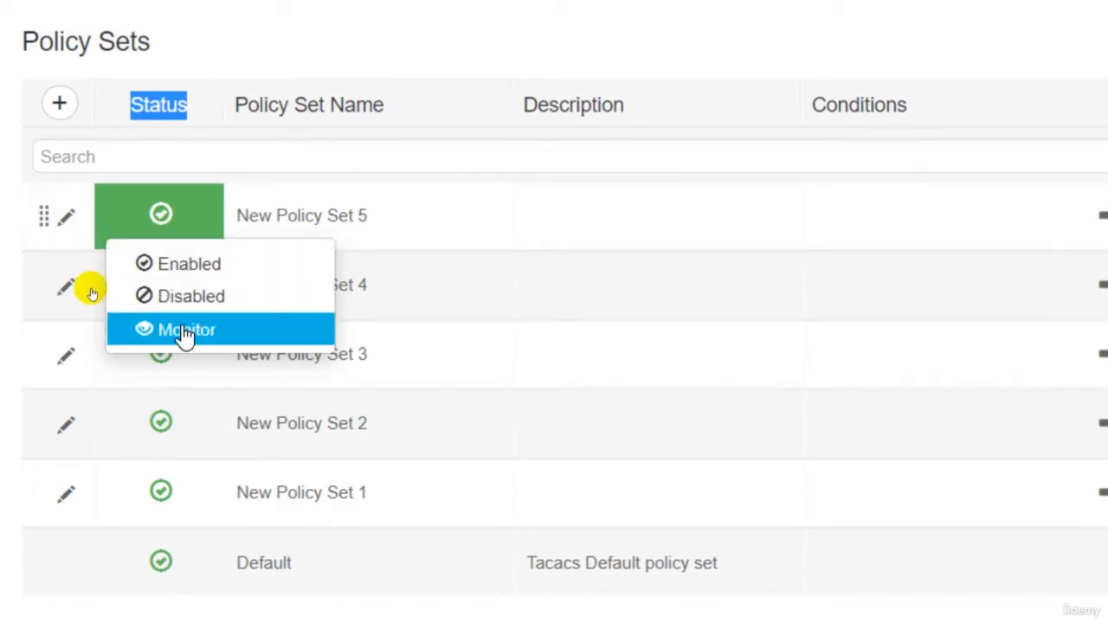
{"action": "left_click", "coordinate": [180, 263]}
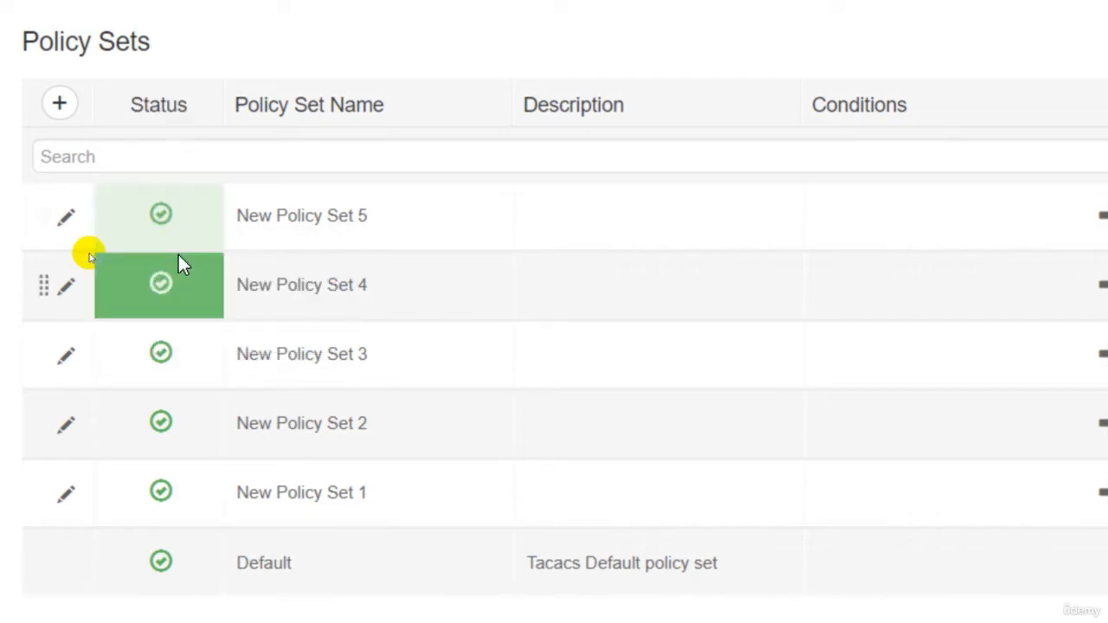
{"action": "left_click", "coordinate": [154, 223]}
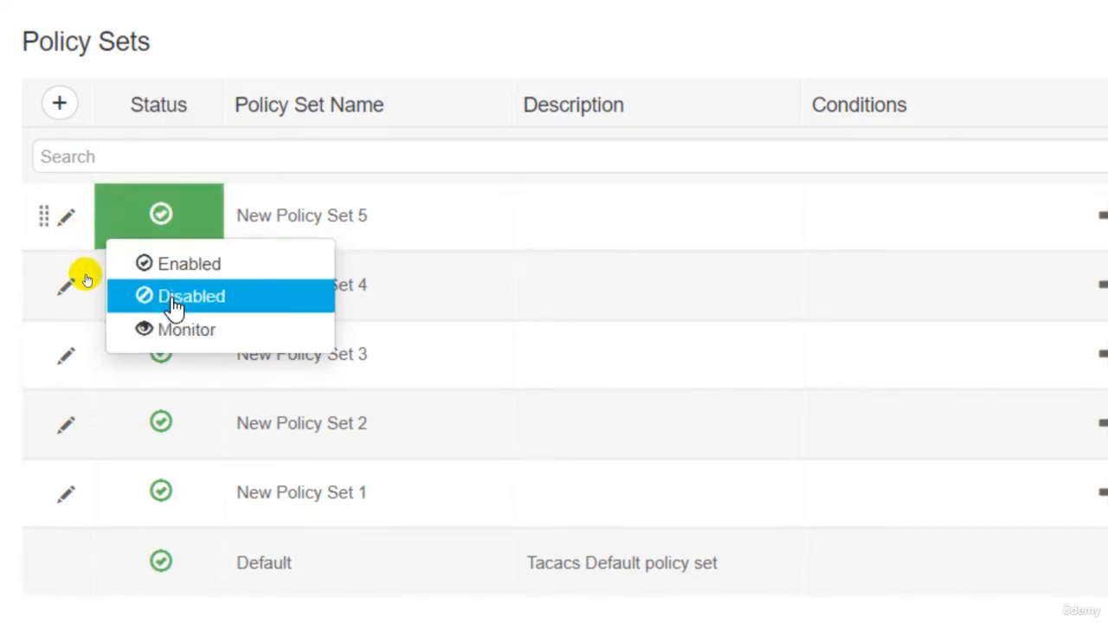
{"action": "left_click", "coordinate": [143, 299]}
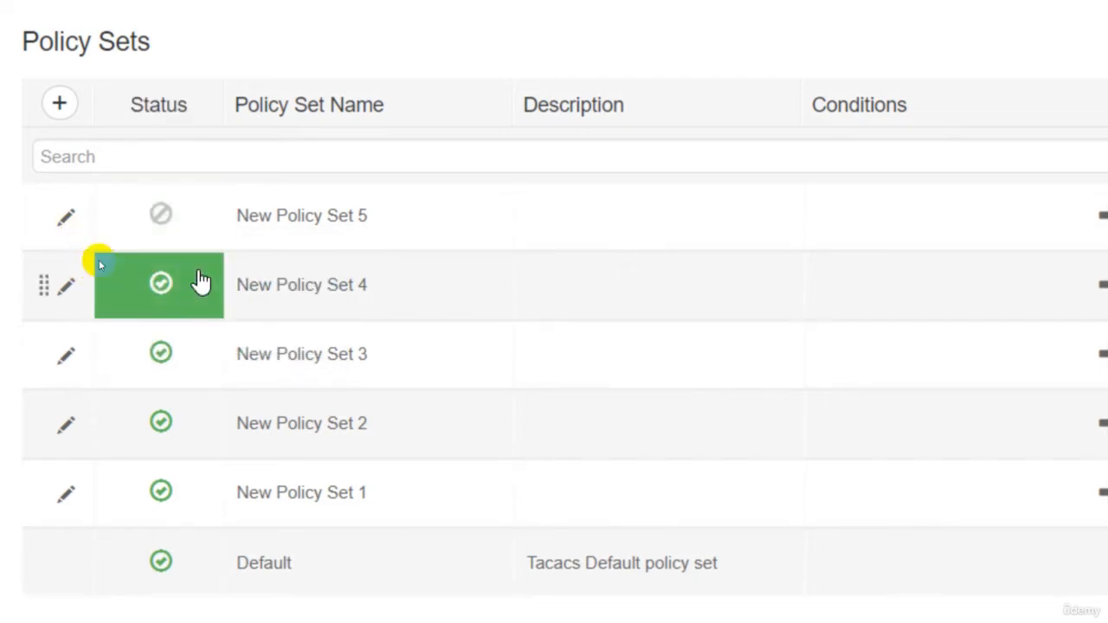
{"action": "left_click", "coordinate": [183, 218]}
{"action": "left_click", "coordinate": [169, 327]}
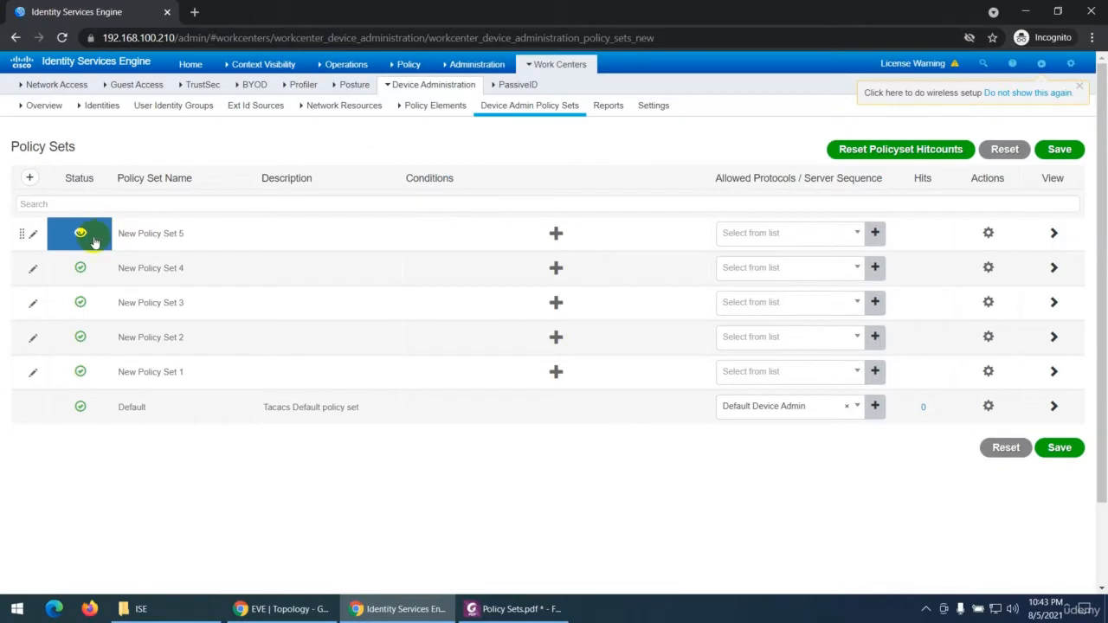
{"action": "left_click", "coordinate": [81, 234]}
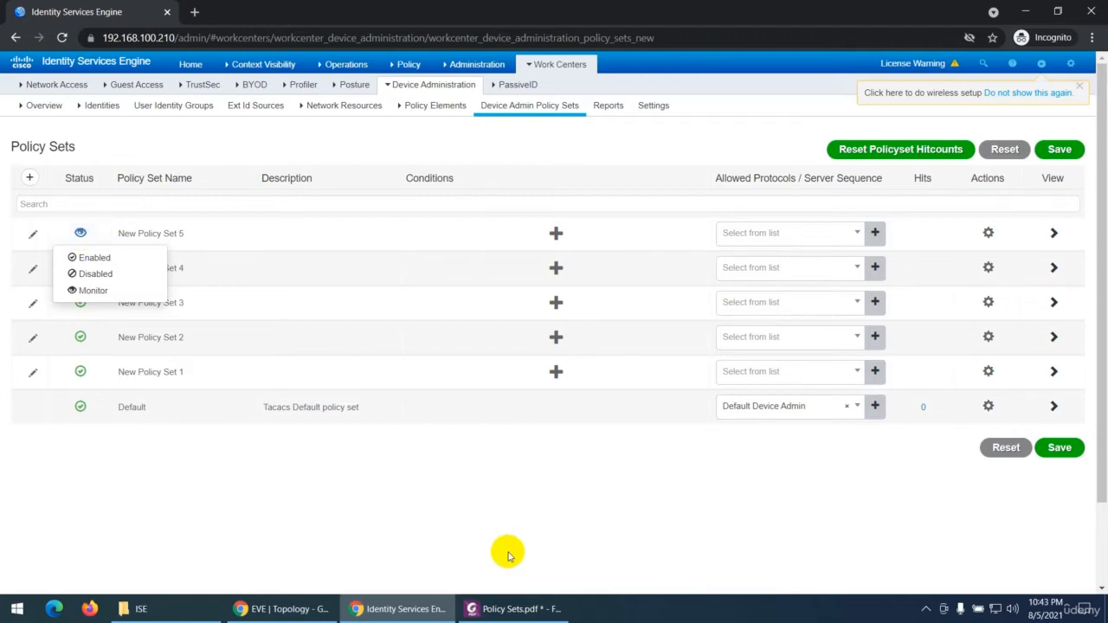
Step: Check the Policy Set Name entry in the Policy Sets PDF and select the matching column heading in Identity Services Engine
{"action": "left_click", "coordinate": [511, 608]}
{"action": "scroll", "coordinate": [346, 364], "scroll_direction": "down", "scroll_amount": 3}
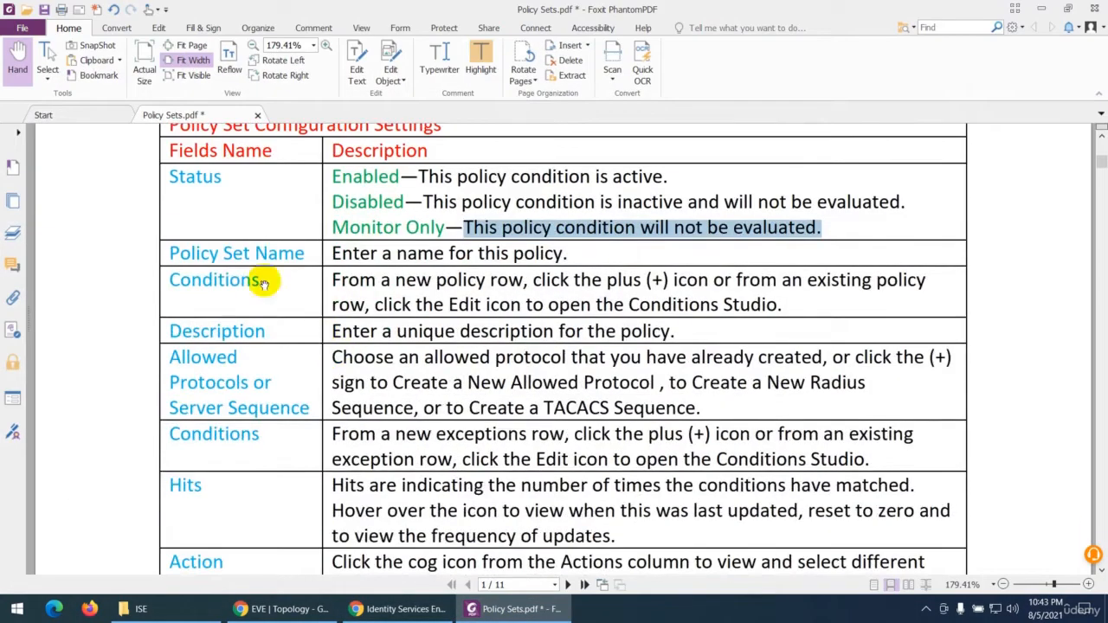
{"action": "left_click", "coordinate": [504, 611]}
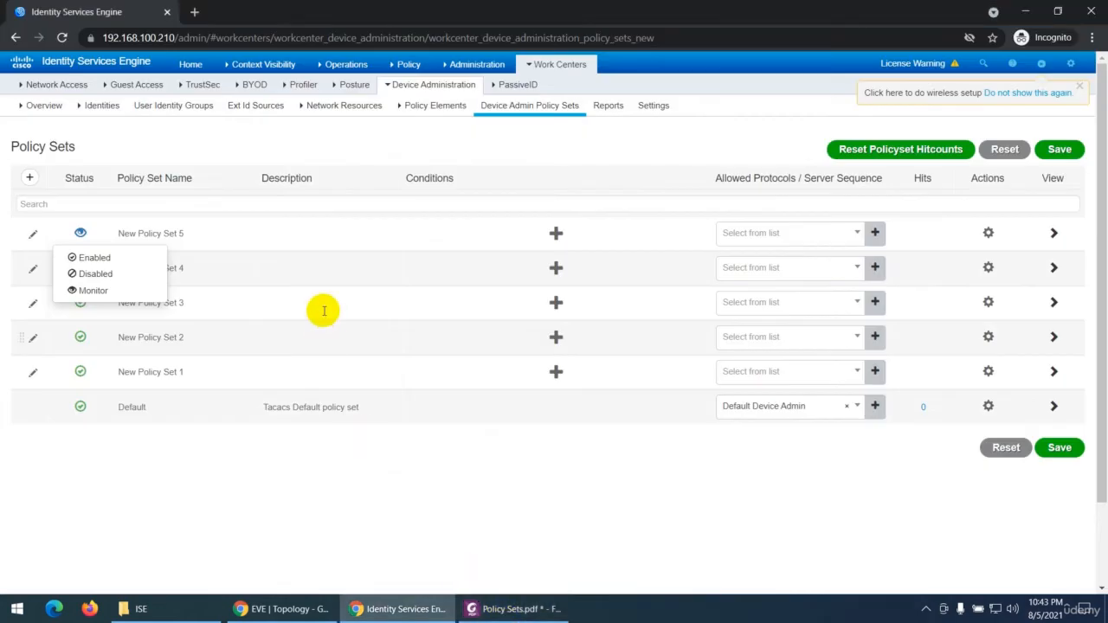
{"action": "left_click_drag", "start_coordinate": [192, 177], "coordinate": [119, 176]}
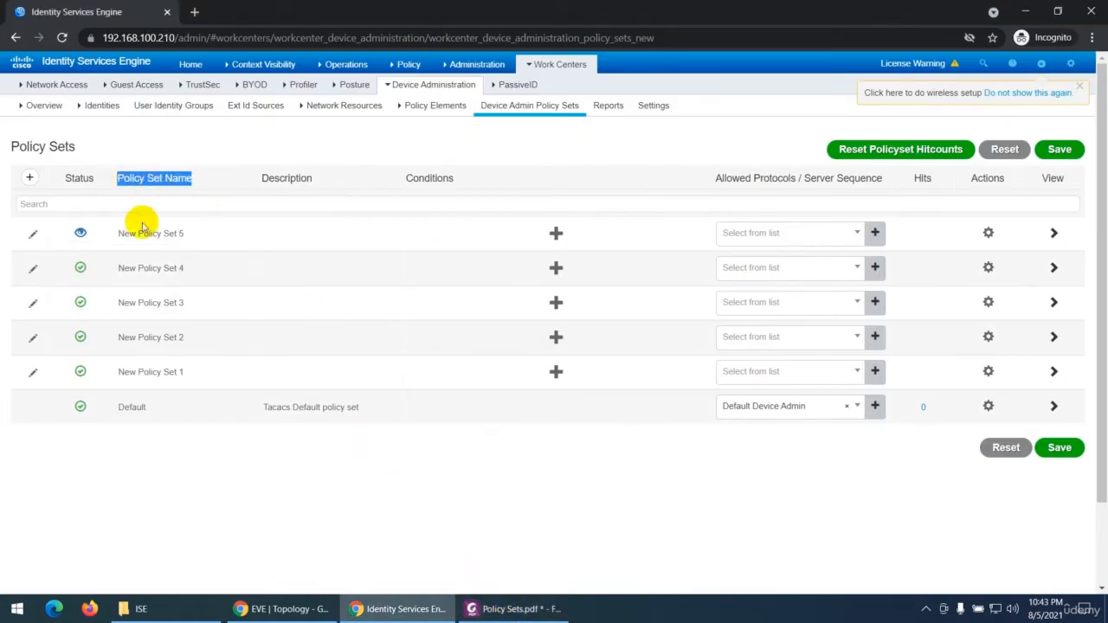
Step: Rename New Policy Set 5 as Policy Set 1
{"action": "left_click_drag", "start_coordinate": [185, 232], "coordinate": [115, 230]}
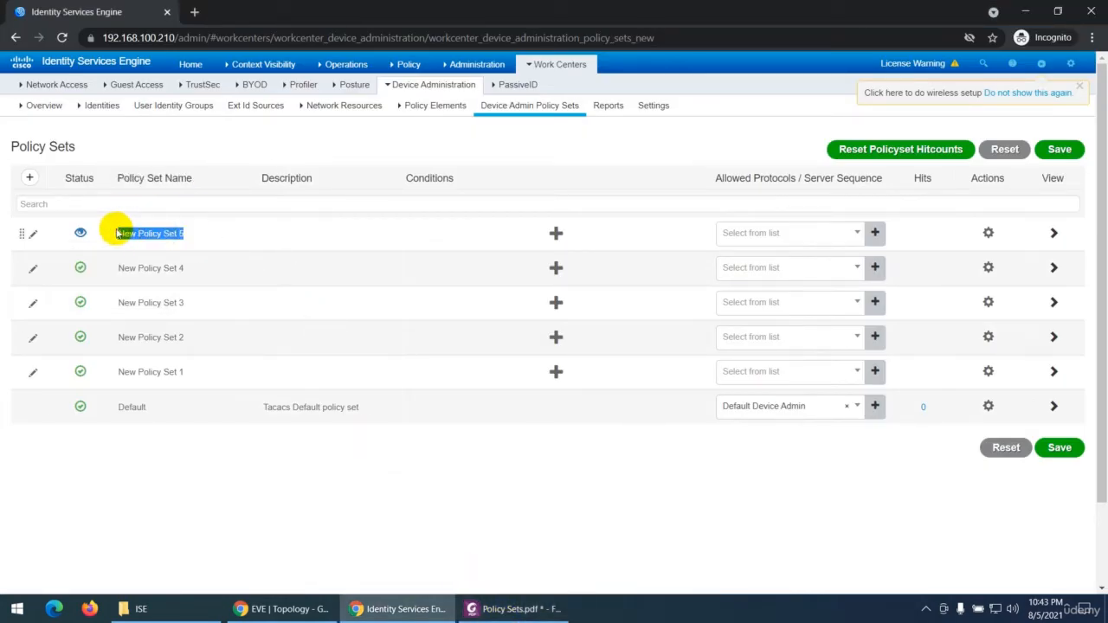
{"action": "type", "text": "P"}
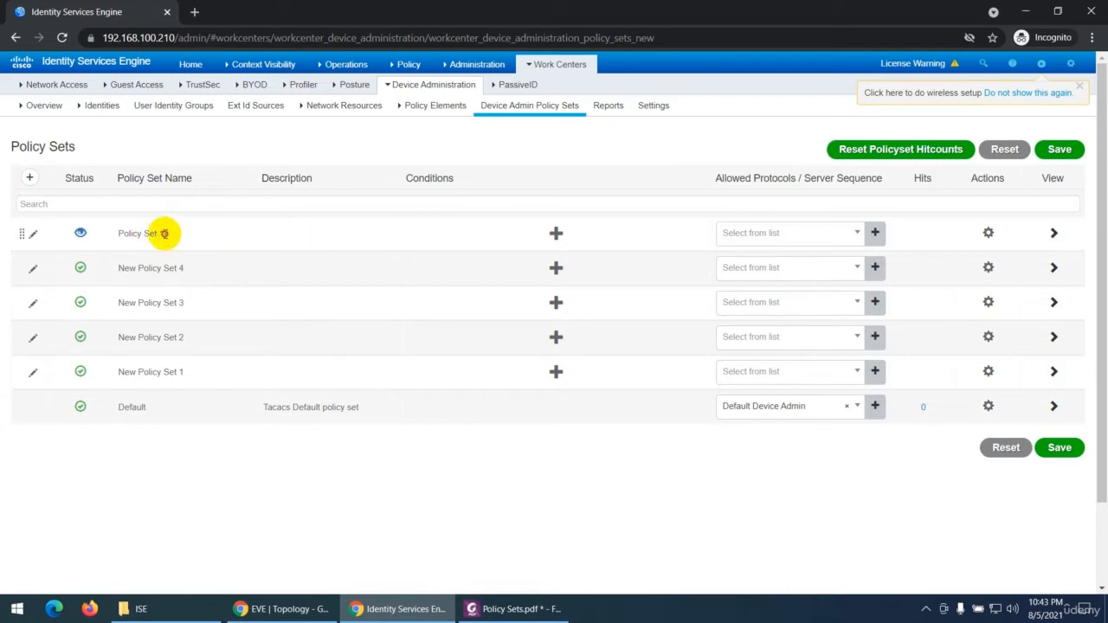
{"action": "left_click_drag", "start_coordinate": [165, 233], "coordinate": [118, 234]}
Step: Enter "this policy is for Doxt1" as the description of the policy set in the first row
{"action": "left_click", "coordinate": [271, 234]}
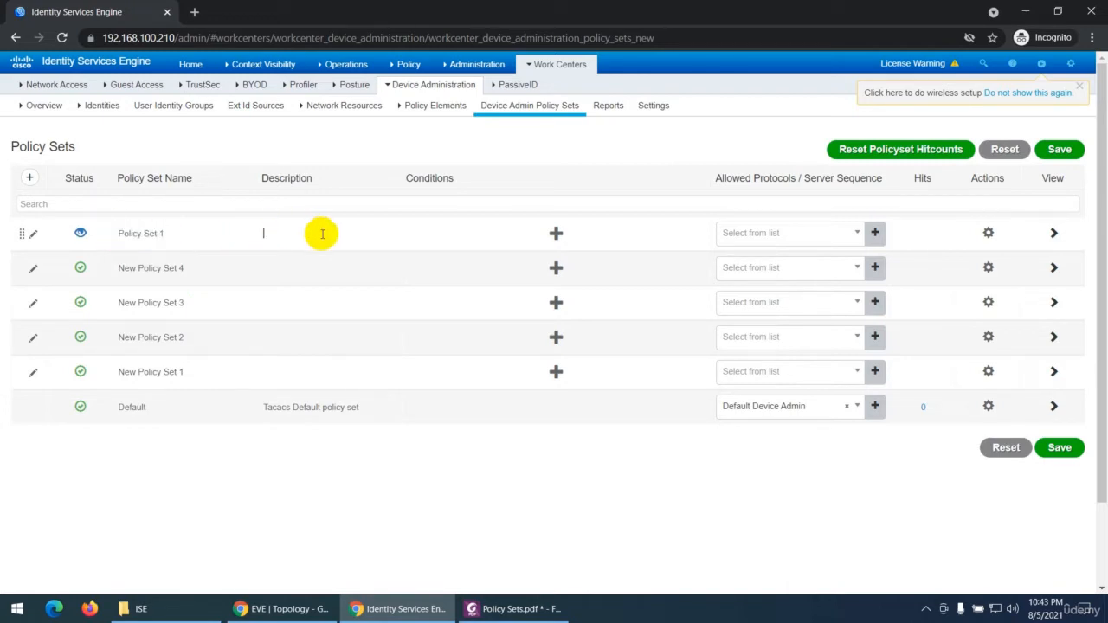
{"action": "type", "text": "this "}
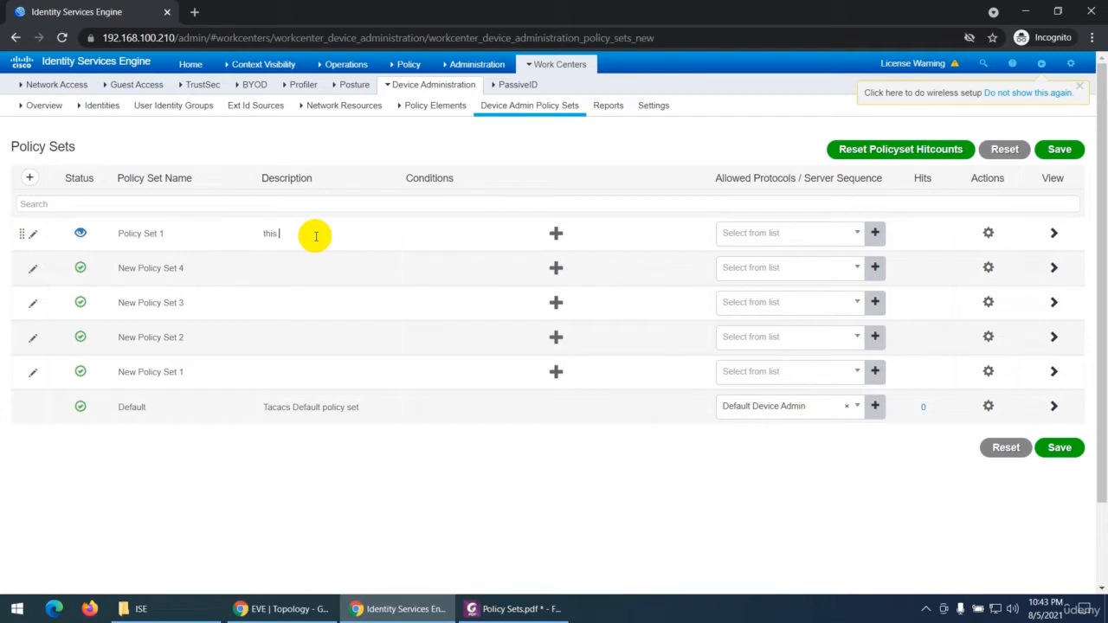
{"action": "type", "text": "policy is for Doxt1"}
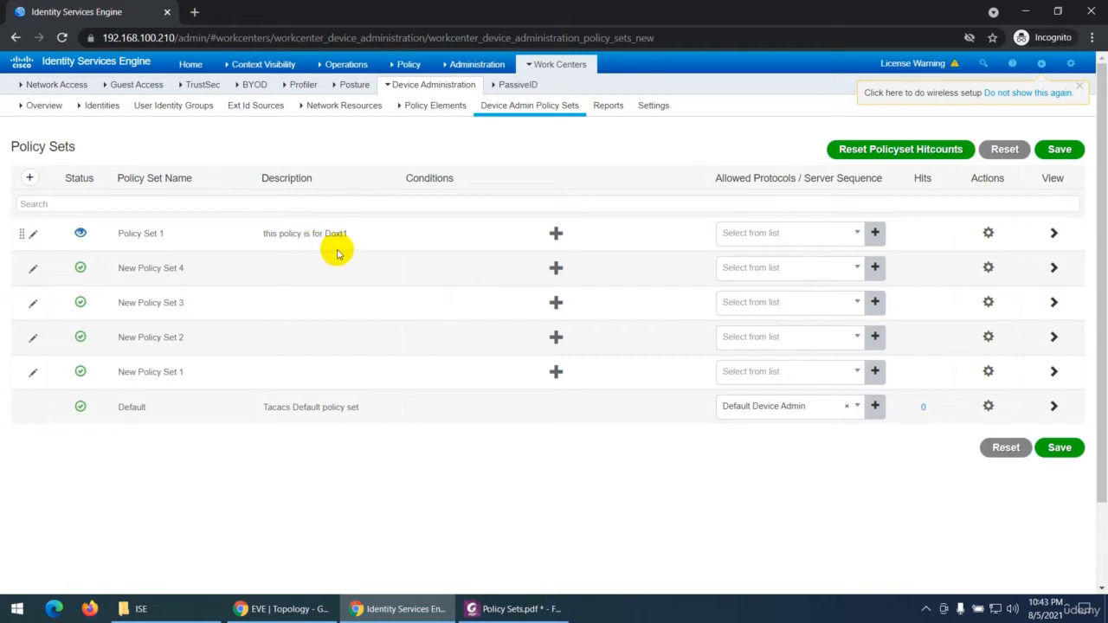
Step: Enter "This policy for MAB" as the description of New Policy Set 4
{"action": "left_click", "coordinate": [278, 274]}
{"action": "type", "text": "Th"}
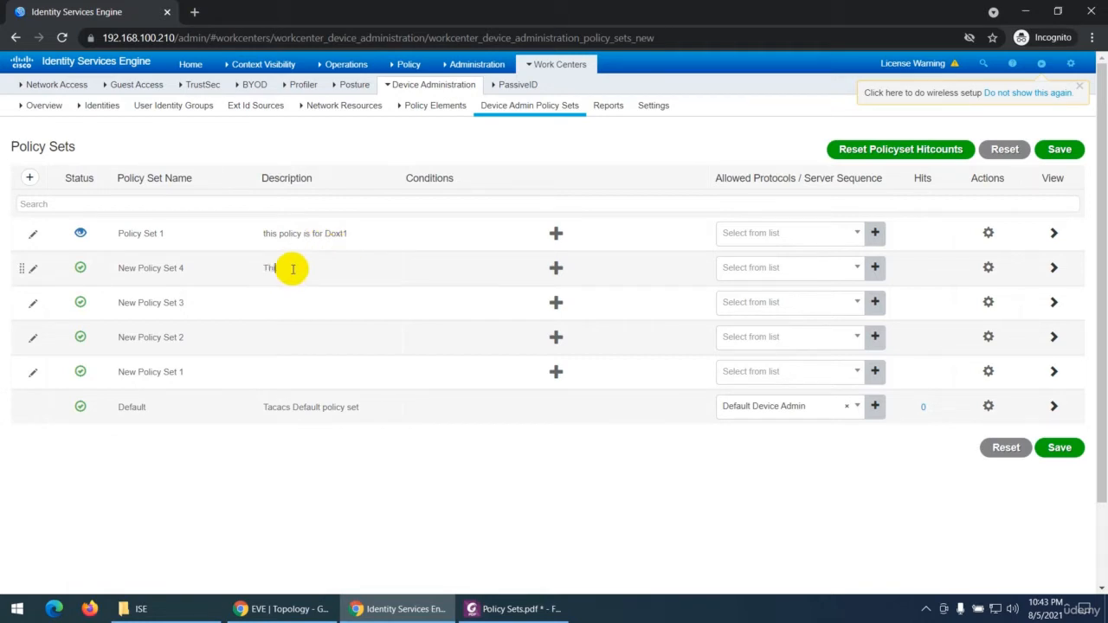
{"action": "type", "text": "is policy for MAB"}
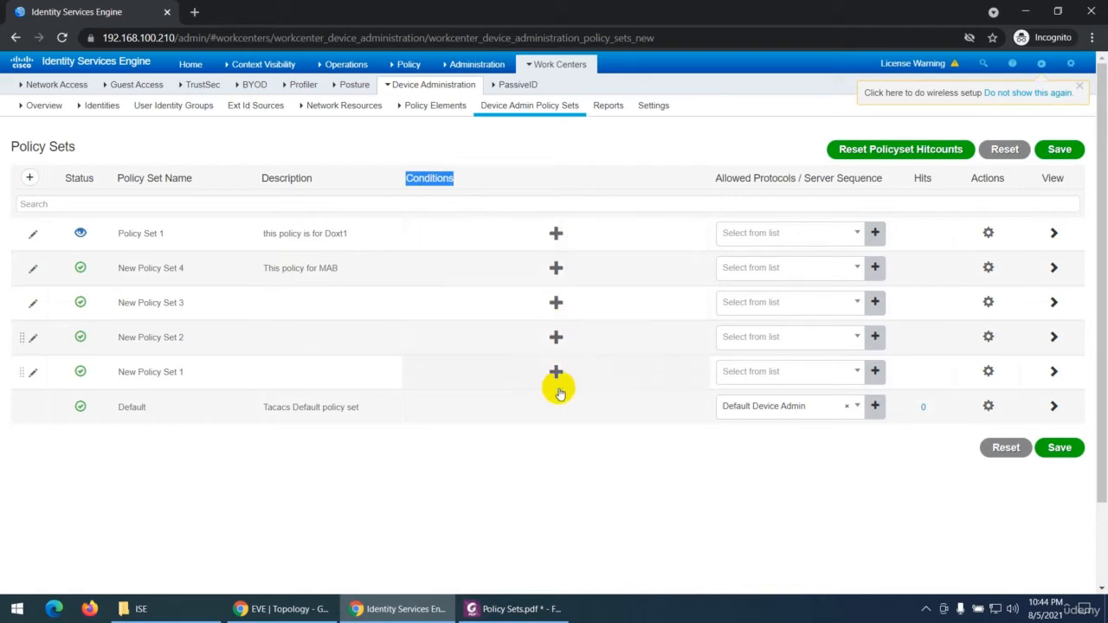
Step: Add the condition DEVICE Device Type Equals All Device Types to Policy Set 1 in the Conditions Studio and apply it
{"action": "left_click", "coordinate": [556, 234]}
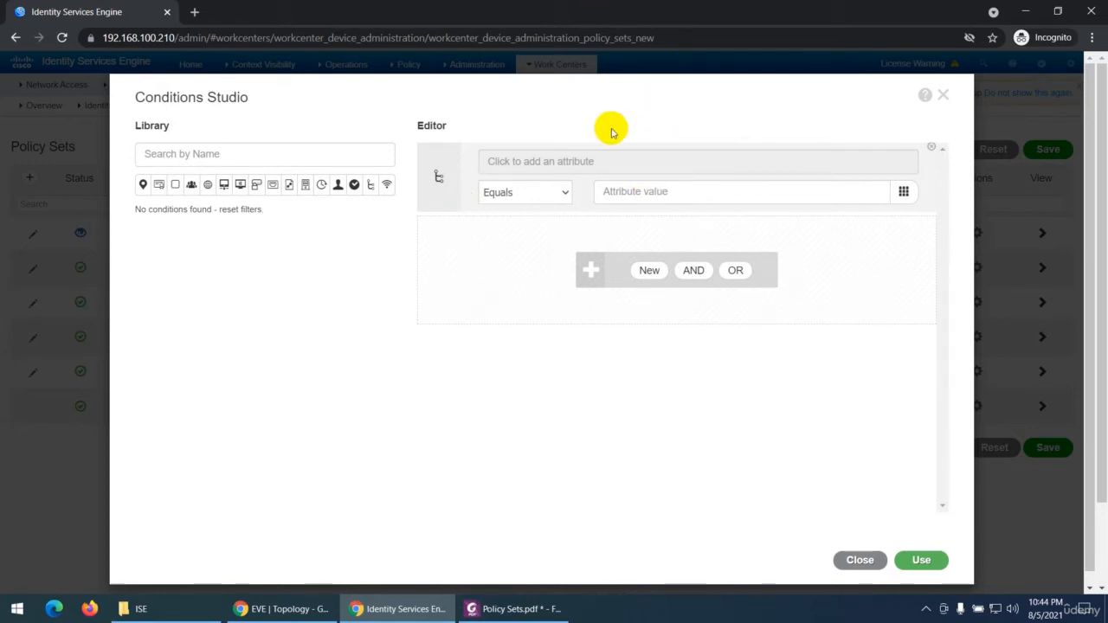
{"action": "left_click", "coordinate": [572, 165]}
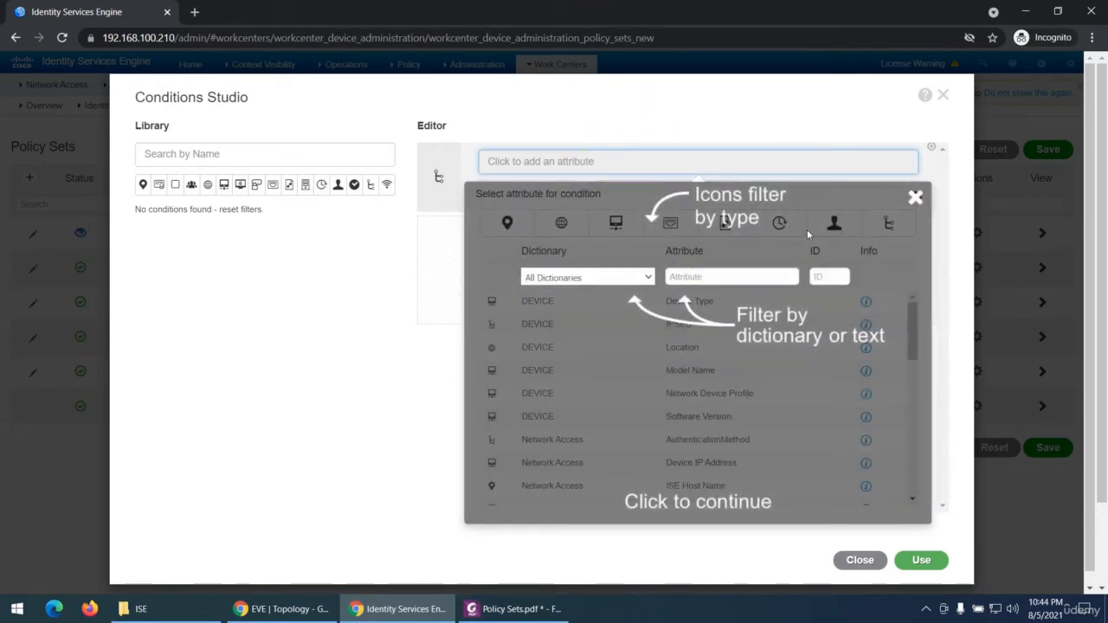
{"action": "left_click", "coordinate": [915, 201]}
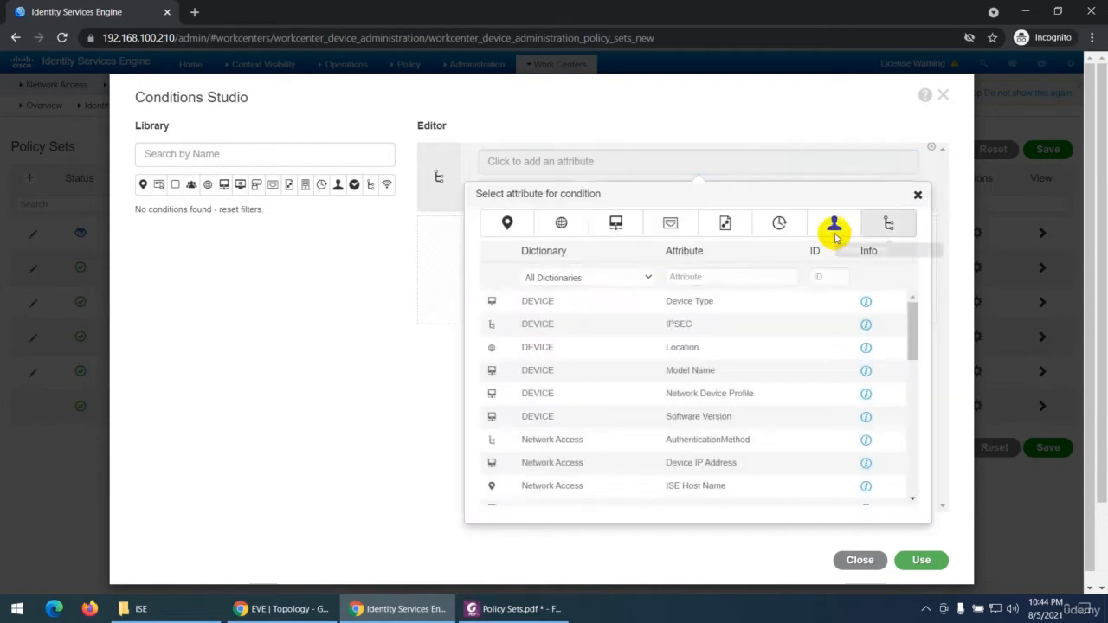
{"action": "left_click", "coordinate": [571, 303]}
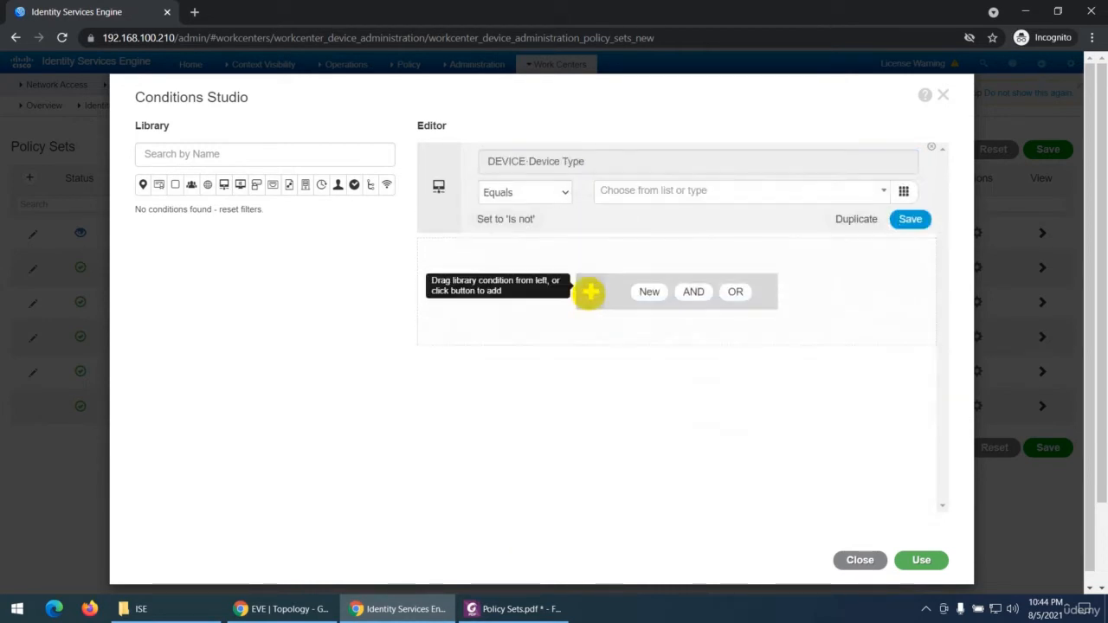
{"action": "left_click", "coordinate": [624, 195]}
{"action": "left_click", "coordinate": [627, 237]}
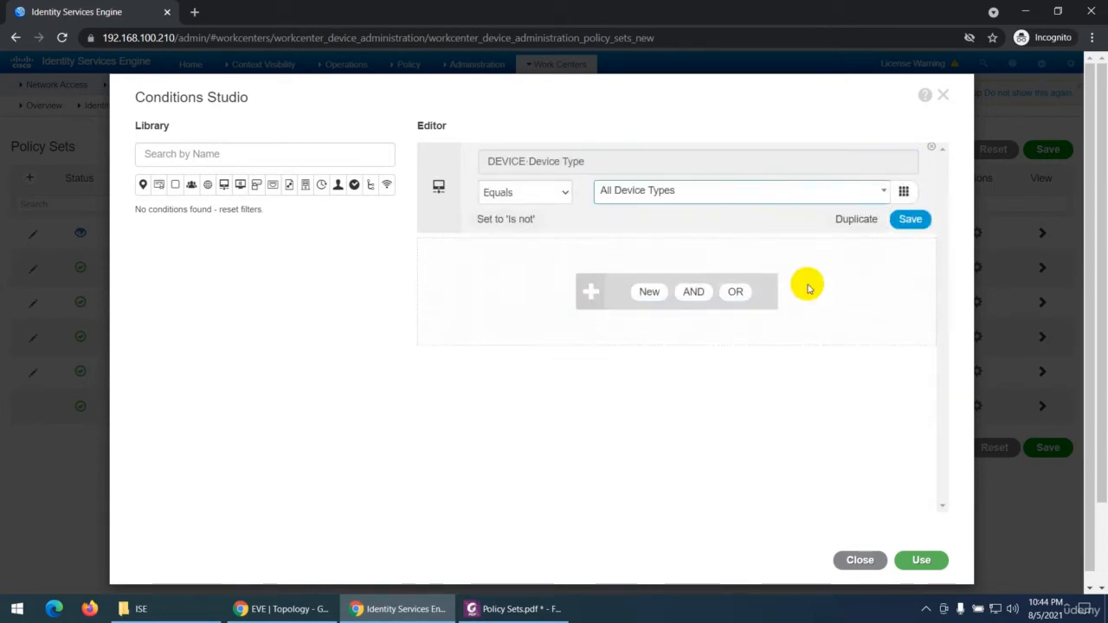
{"action": "left_click", "coordinate": [918, 560]}
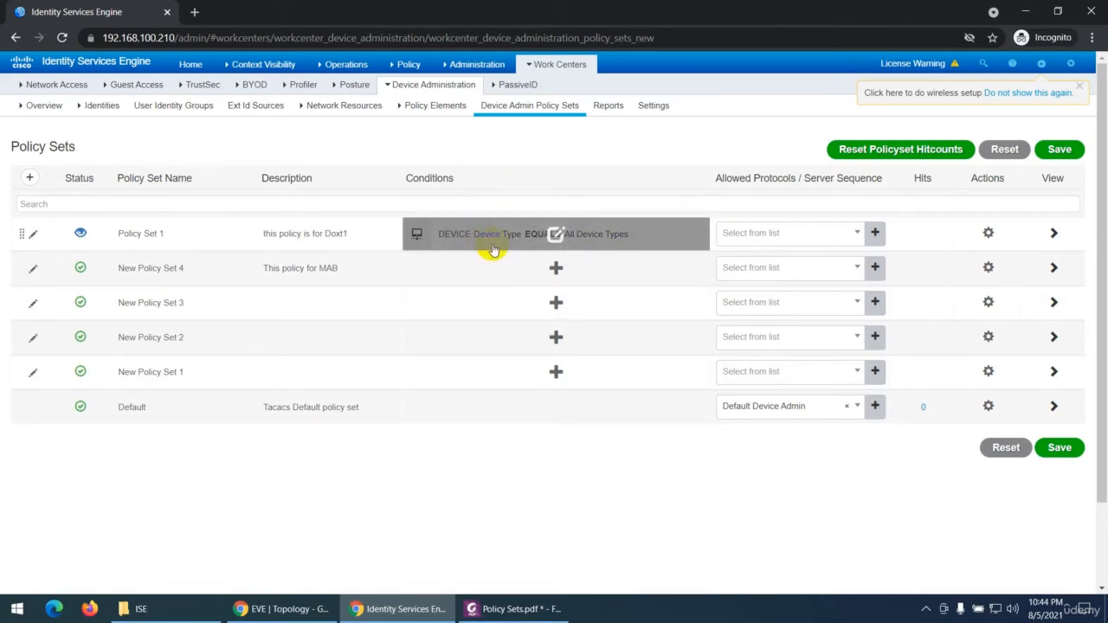
Step: Add the condition Network Access AuthenticationMethod Equals MSCHAPV2 to New Policy Set 4 in the Conditions Studio and apply it
{"action": "left_click", "coordinate": [555, 269]}
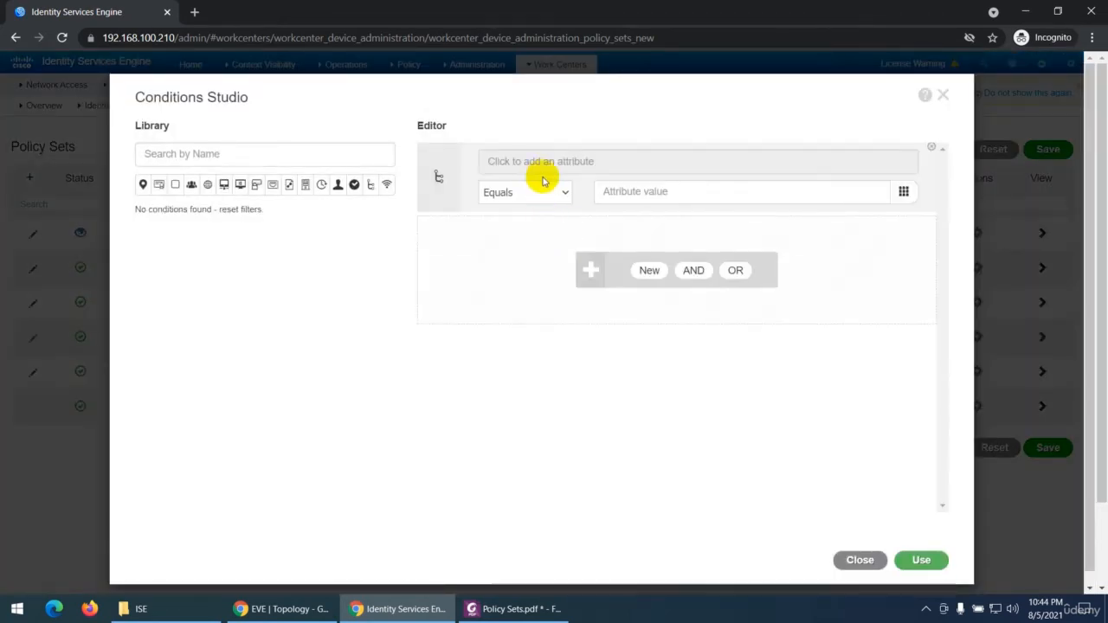
{"action": "left_click", "coordinate": [567, 164]}
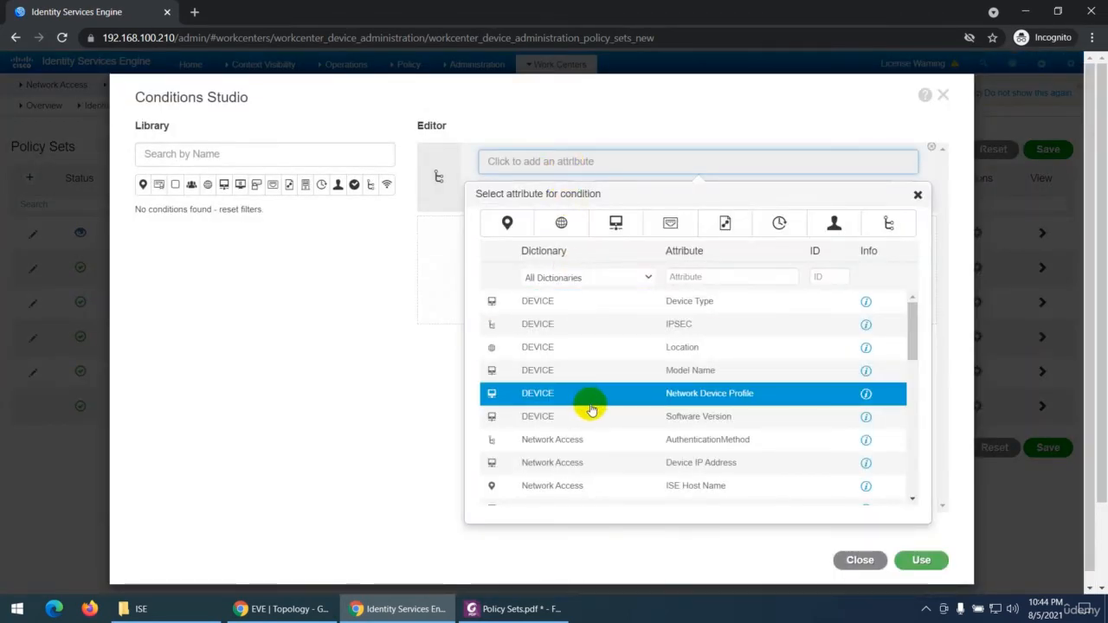
{"action": "left_click", "coordinate": [568, 372]}
{"action": "left_click", "coordinate": [638, 191]}
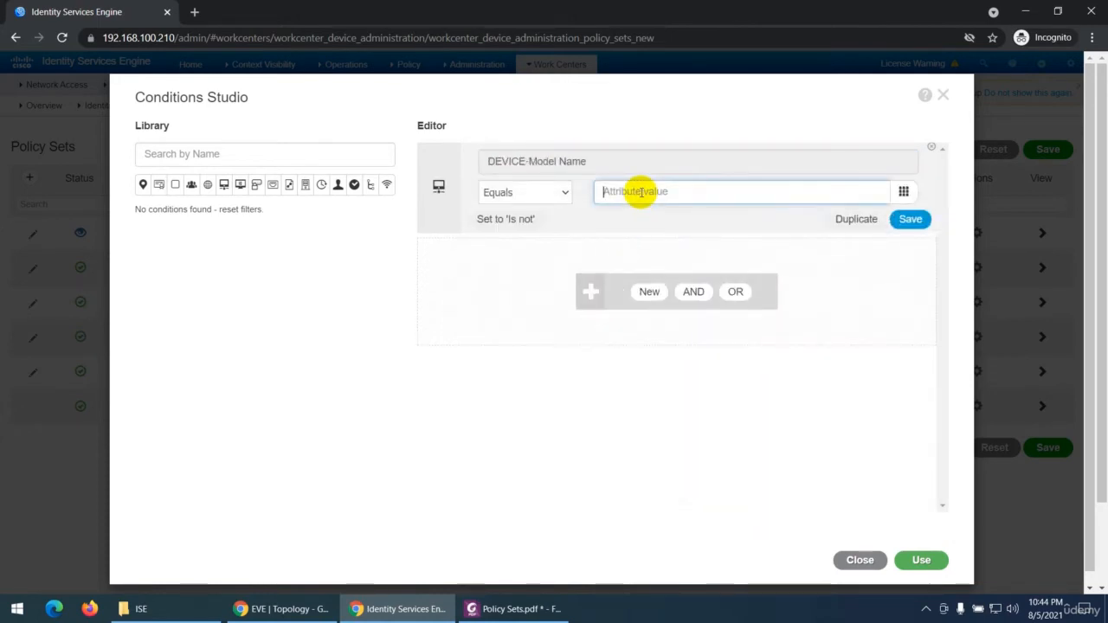
{"action": "left_click", "coordinate": [563, 169]}
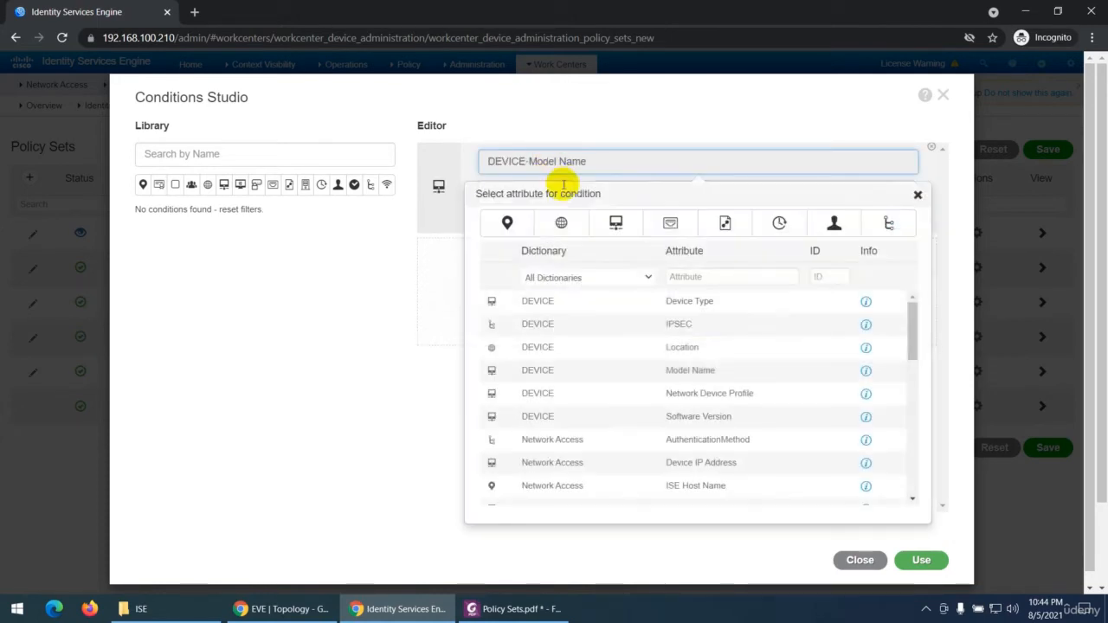
{"action": "left_click", "coordinate": [578, 438]}
{"action": "left_click", "coordinate": [643, 192]}
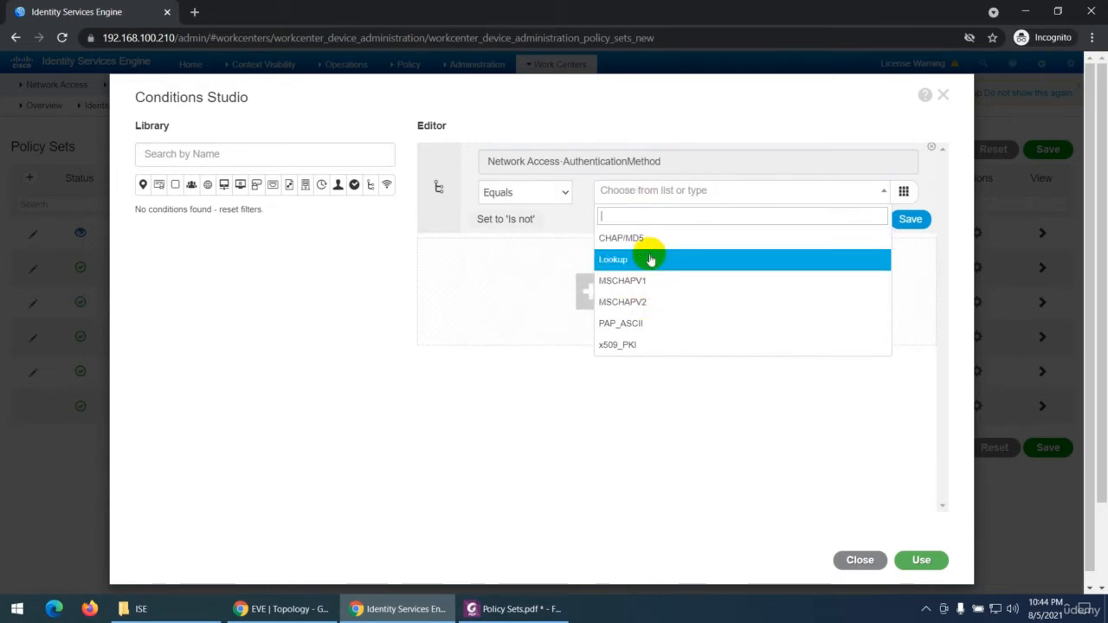
{"action": "left_click", "coordinate": [648, 302]}
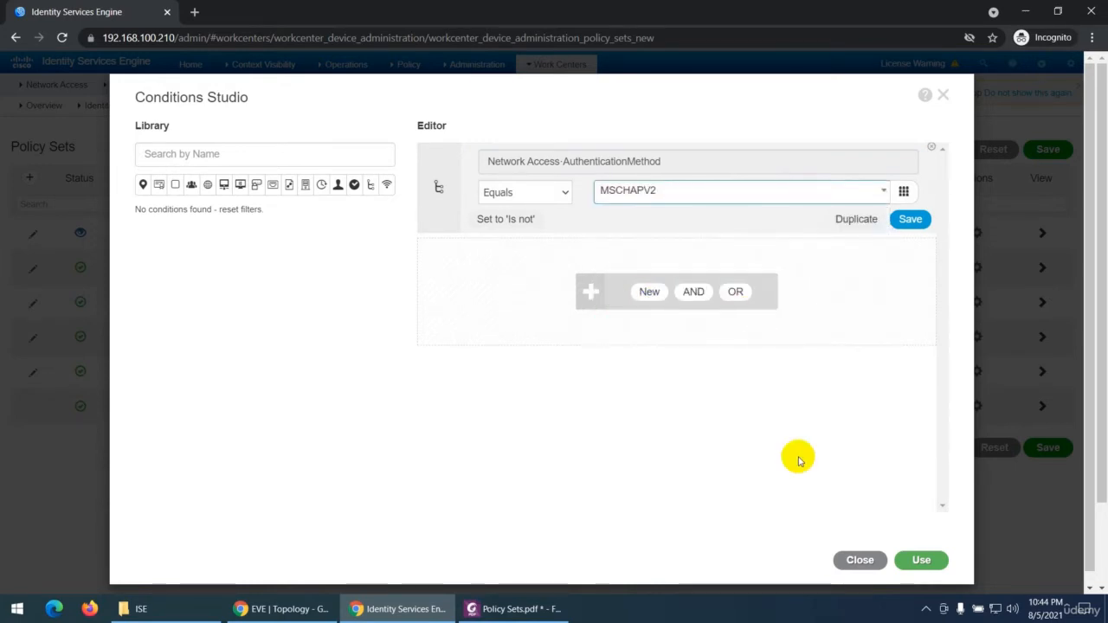
{"action": "left_click", "coordinate": [916, 559]}
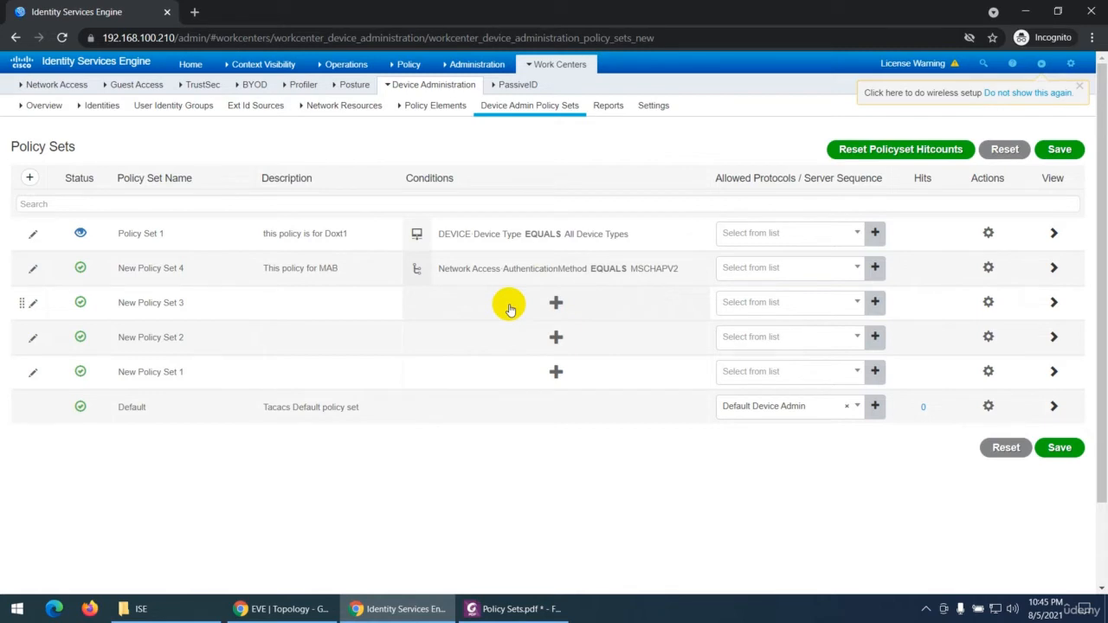
Step: Set the status of Policy Set 1 to Enabled
{"action": "left_click", "coordinate": [81, 232]}
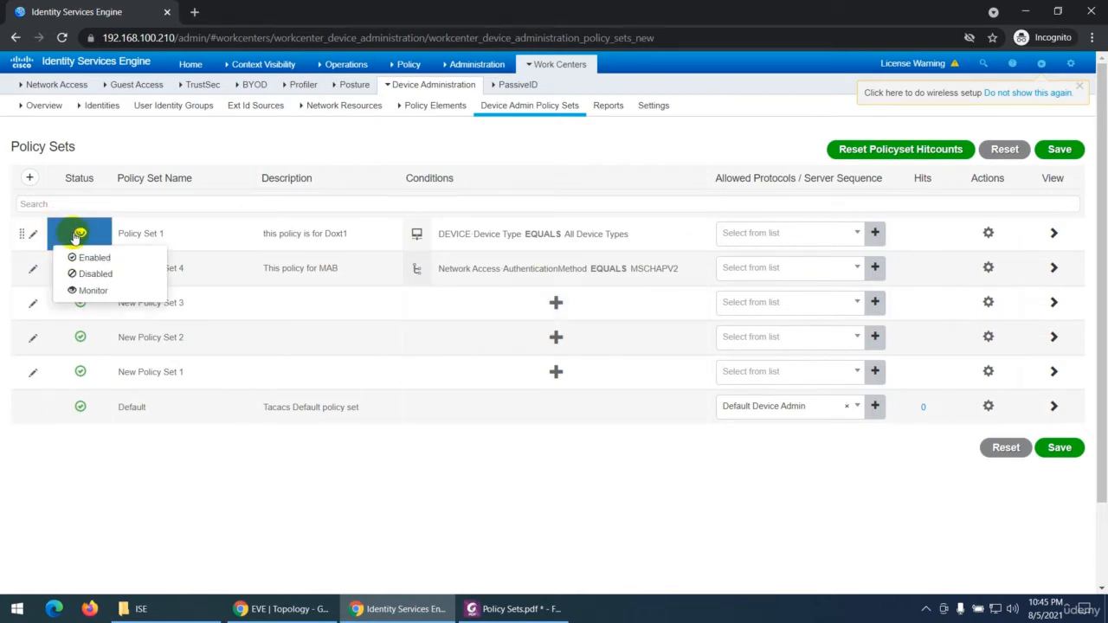
{"action": "left_click", "coordinate": [76, 258]}
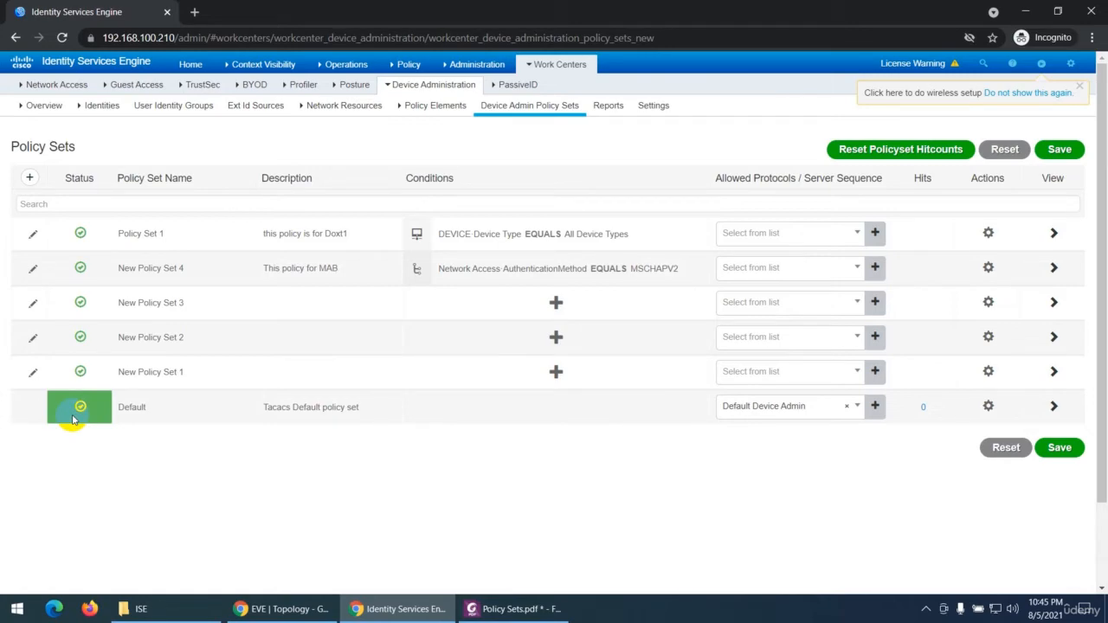
Step: Switch to the Policy Sets PDF and select in turn the Conditions notes on the plus icon and the Edit icon
{"action": "left_click", "coordinate": [495, 608]}
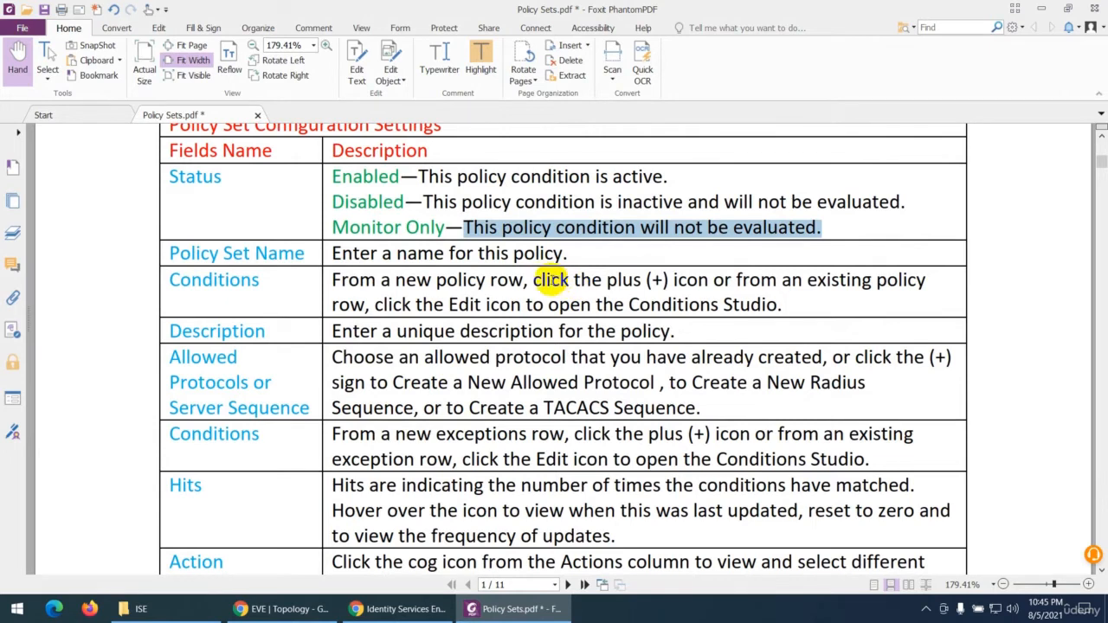
{"action": "left_click_drag", "start_coordinate": [534, 280], "coordinate": [897, 279]}
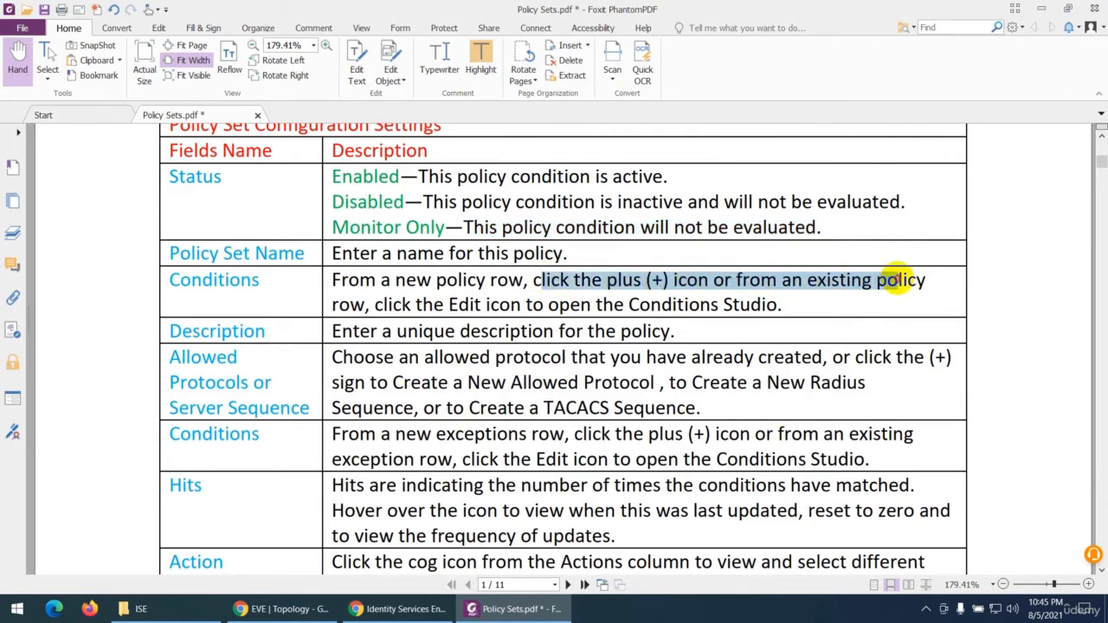
{"action": "left_click_drag", "start_coordinate": [376, 304], "coordinate": [784, 301]}
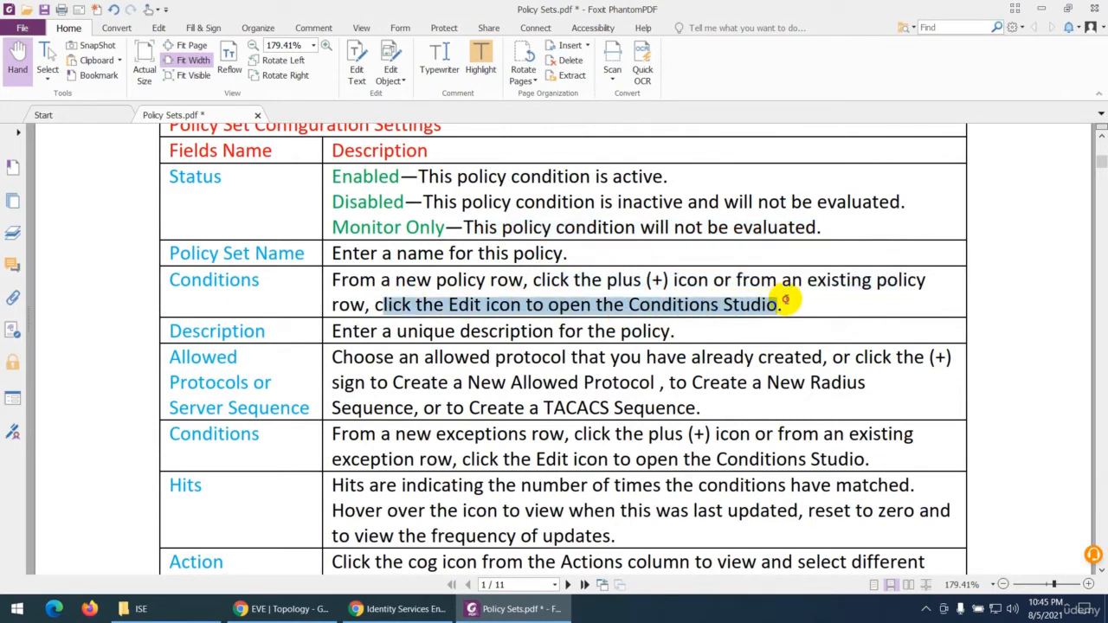
Step: Highlight the selected Edit icon note in the PDF, and view the Conditions Studio for New Policy Set 3 in ISE, discarding any changes
{"action": "left_click", "coordinate": [480, 60]}
{"action": "left_click", "coordinate": [403, 602]}
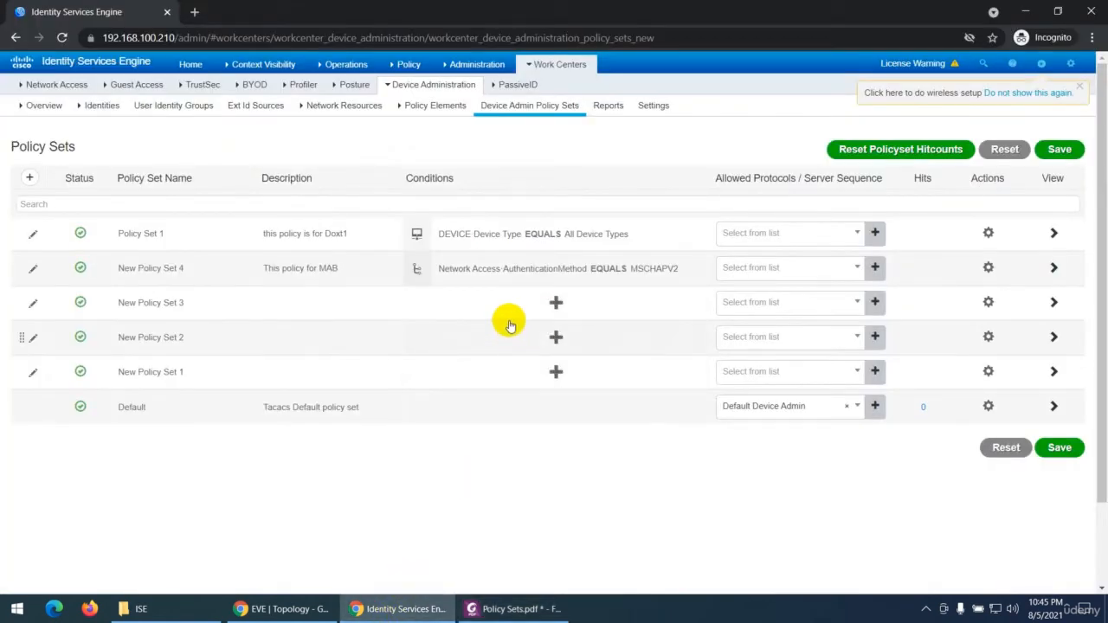
{"action": "left_click", "coordinate": [555, 302]}
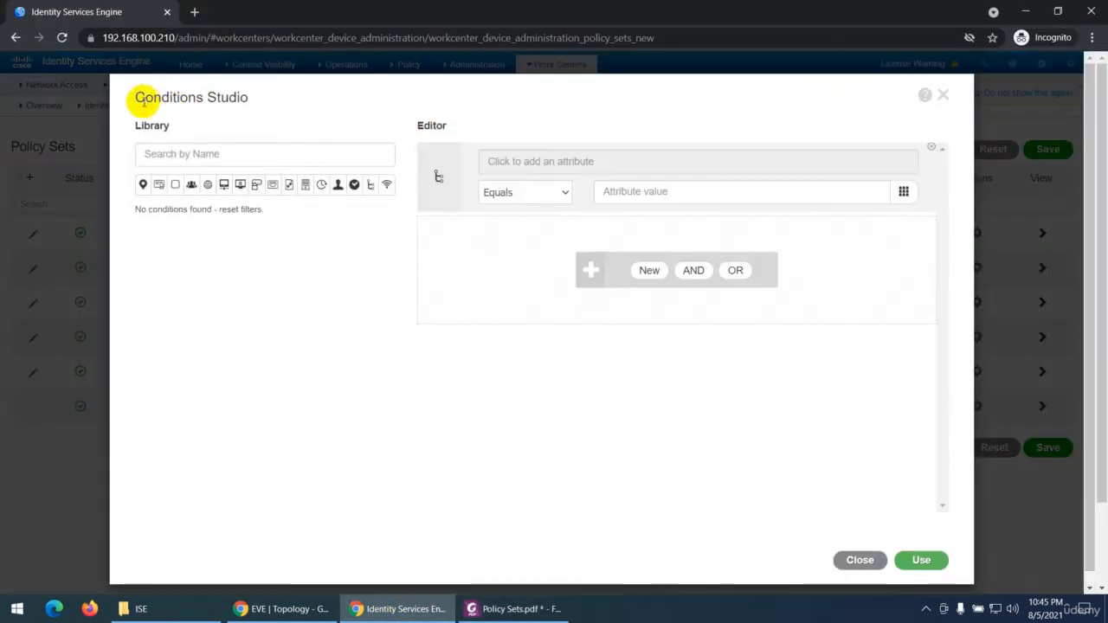
{"action": "left_click_drag", "start_coordinate": [143, 100], "coordinate": [285, 95]}
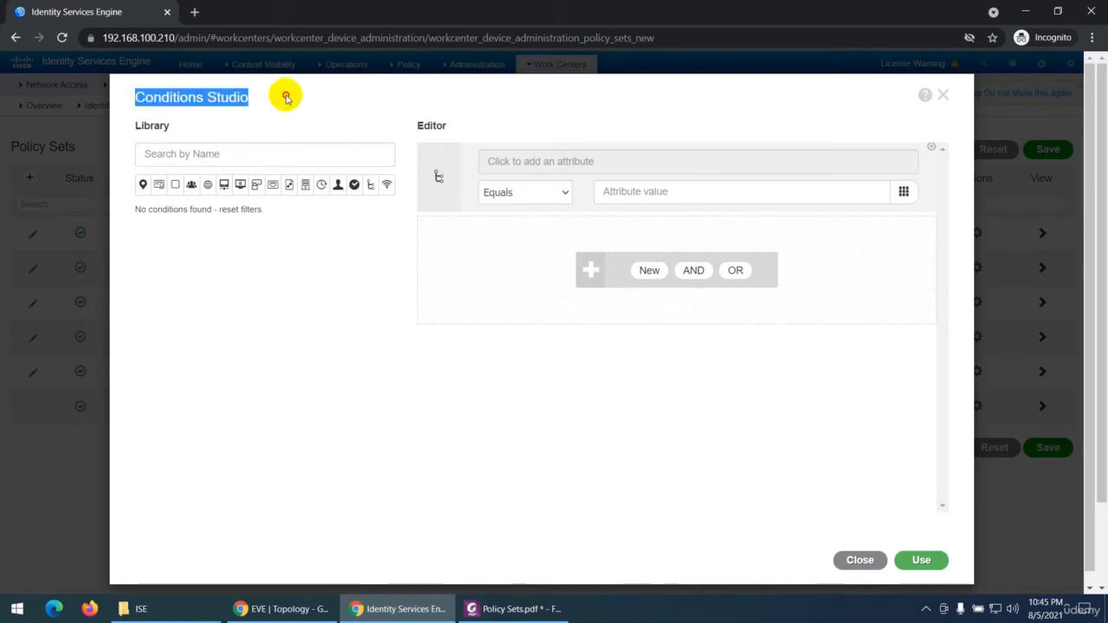
{"action": "left_click", "coordinate": [859, 560]}
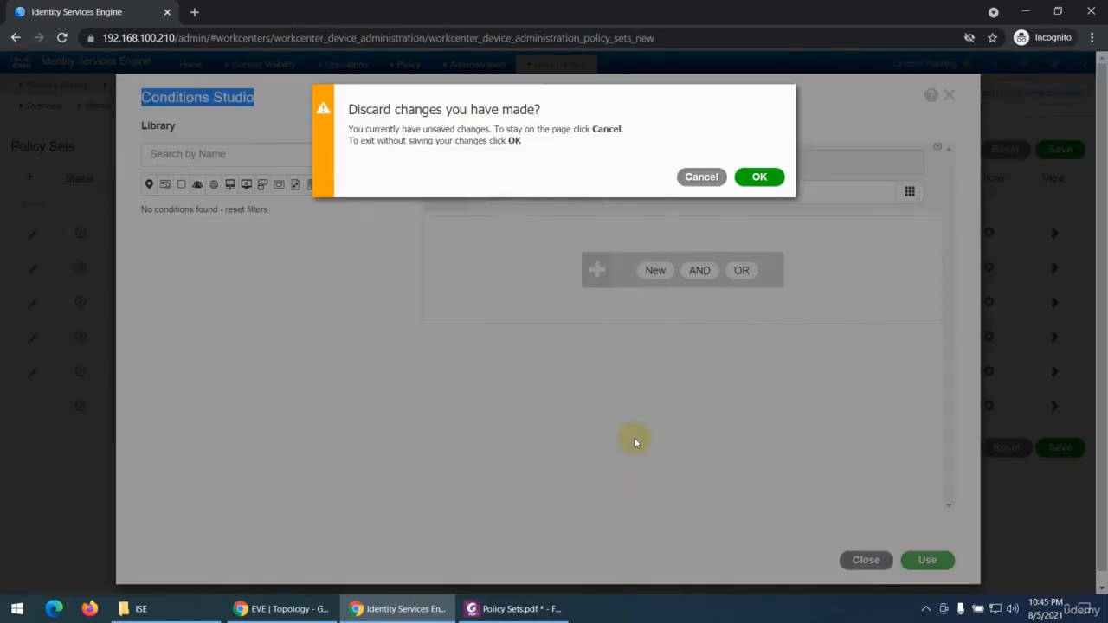
{"action": "left_click", "coordinate": [758, 180]}
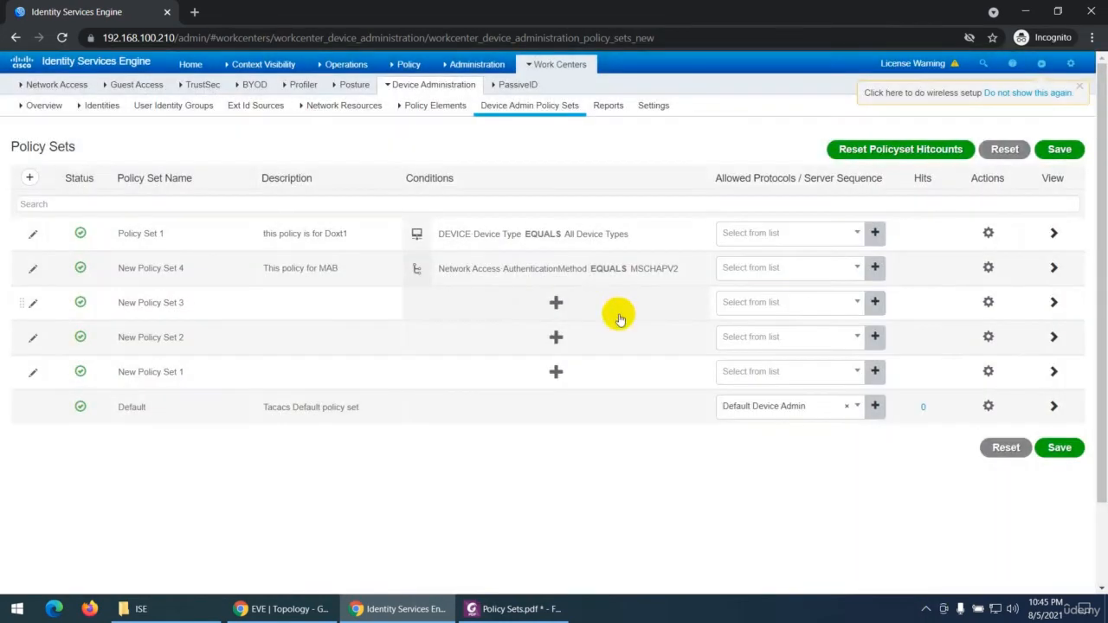
Step: Select the Allowed Protocols field name in the Policy Sets PDF, and switch to ISE to select the matching Server Sequence column heading
{"action": "left_click", "coordinate": [479, 610]}
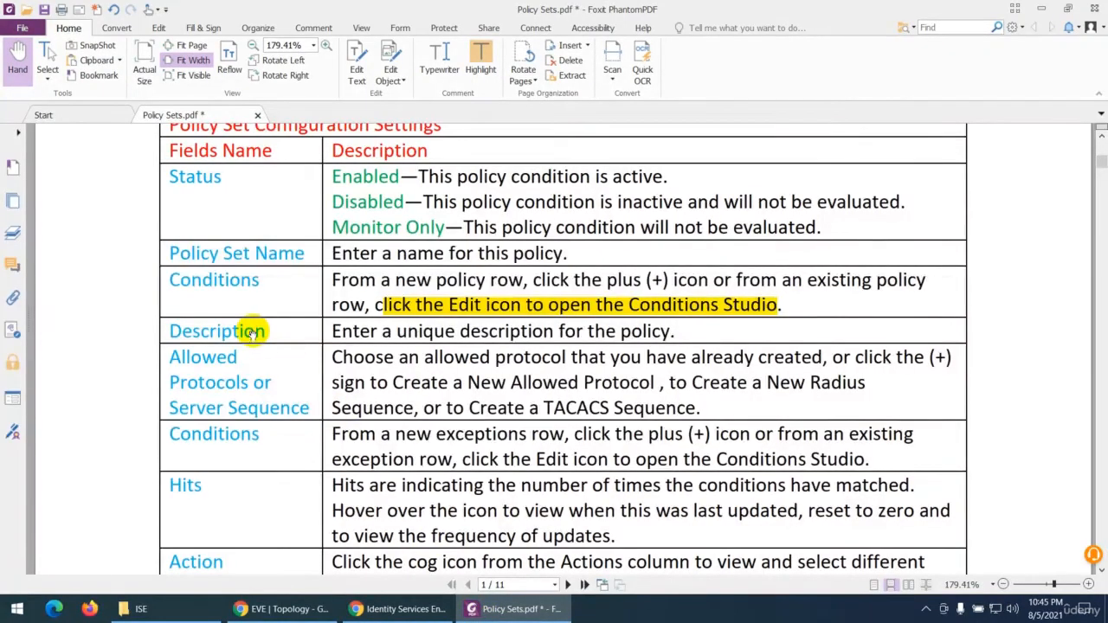
{"action": "scroll", "coordinate": [251, 331], "scroll_direction": "down", "scroll_amount": 1}
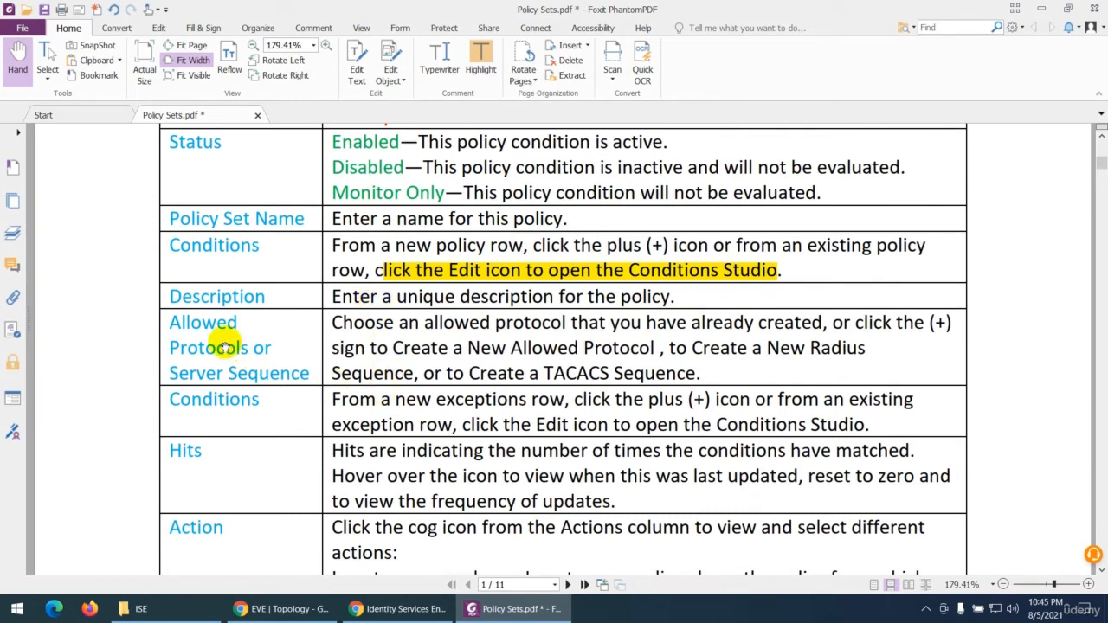
{"action": "left_click_drag", "start_coordinate": [169, 322], "coordinate": [251, 347]}
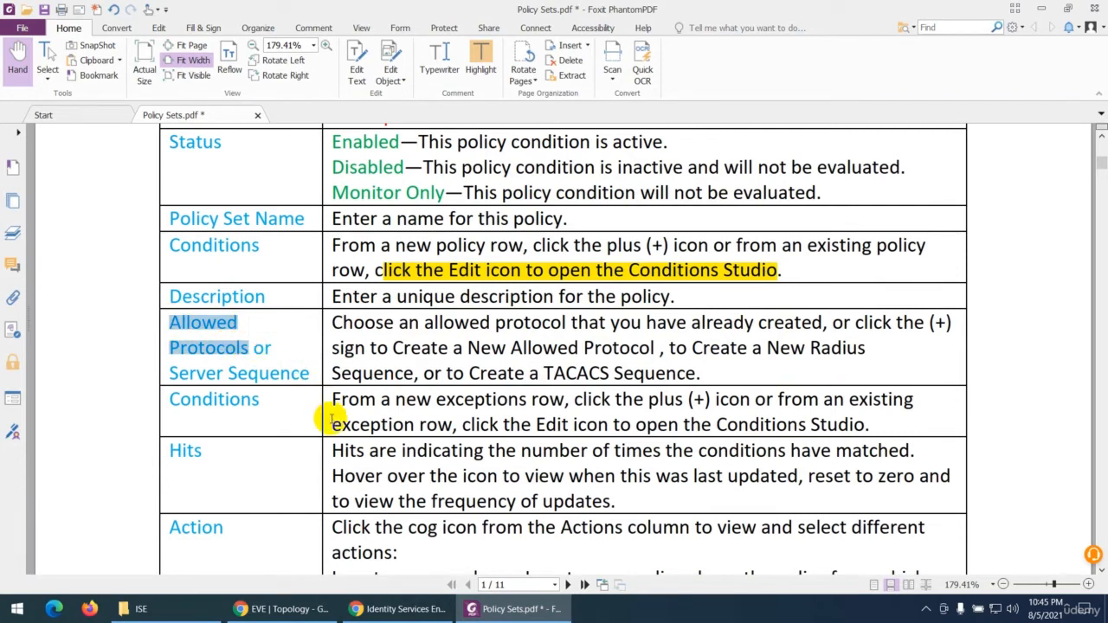
{"action": "left_click", "coordinate": [567, 615]}
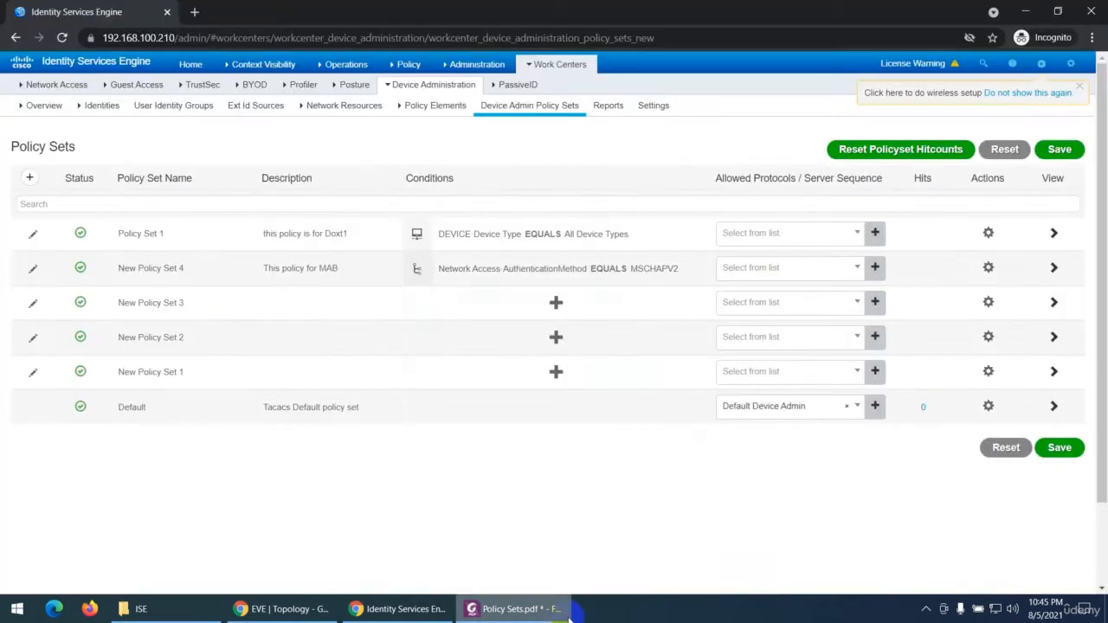
{"action": "left_click_drag", "start_coordinate": [804, 178], "coordinate": [866, 179]}
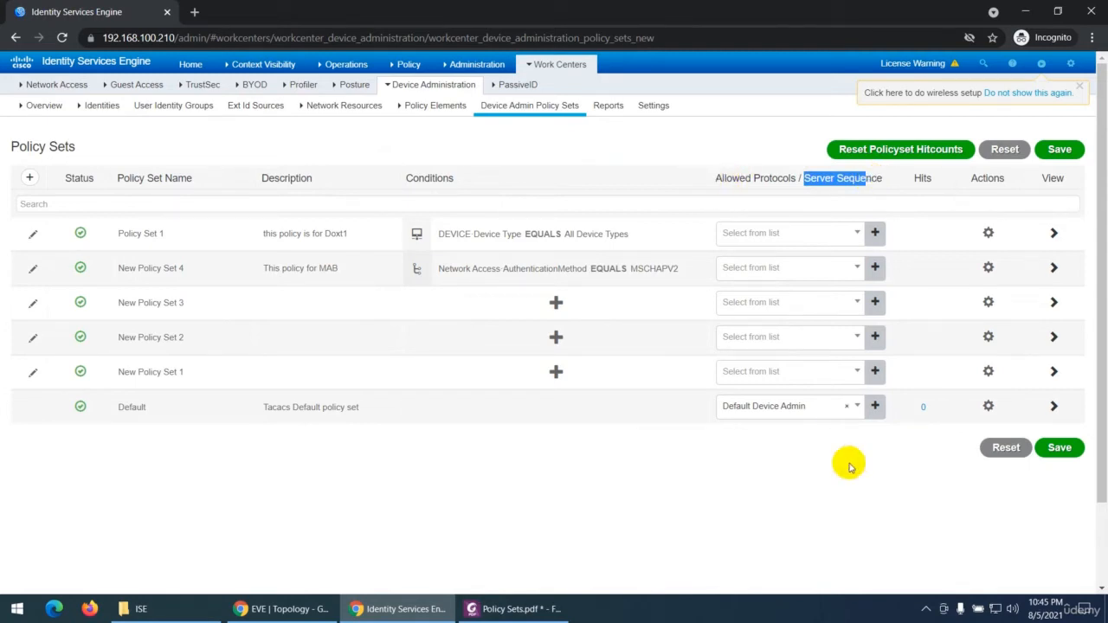
Step: Set the allowed protocols of Policy Set 1 to Default Network Access
{"action": "left_click", "coordinate": [770, 412]}
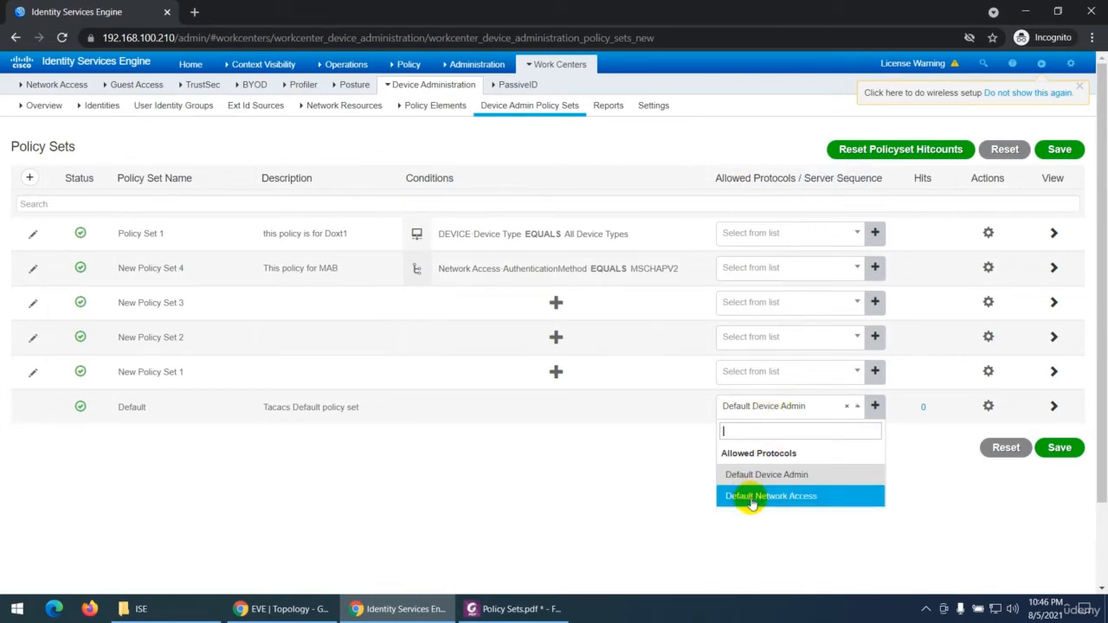
{"action": "left_click", "coordinate": [792, 234]}
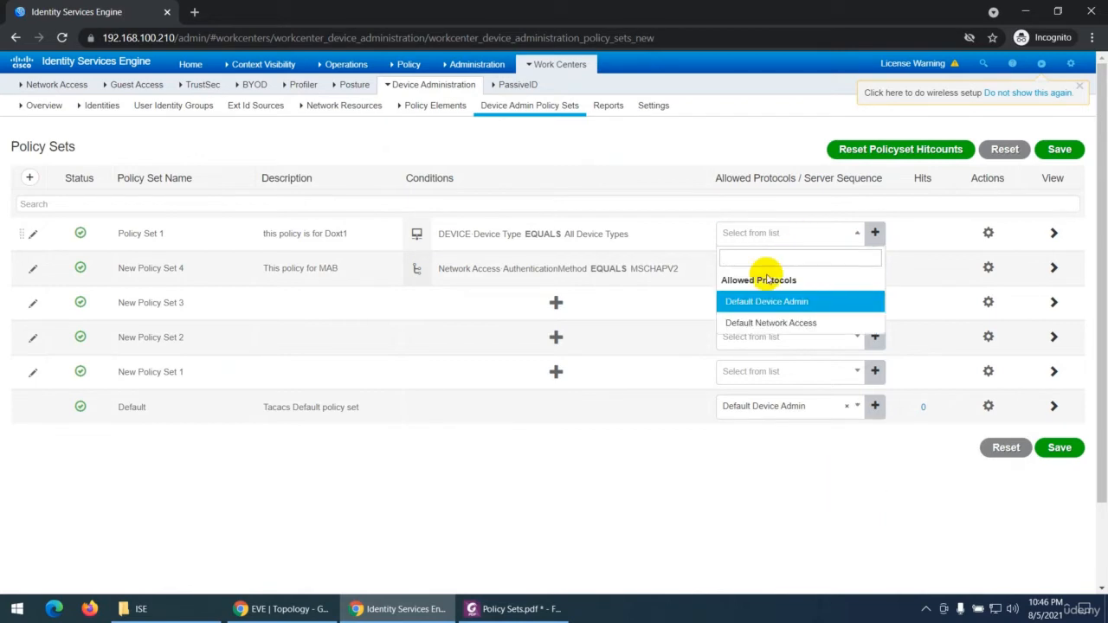
{"action": "left_click", "coordinate": [744, 320]}
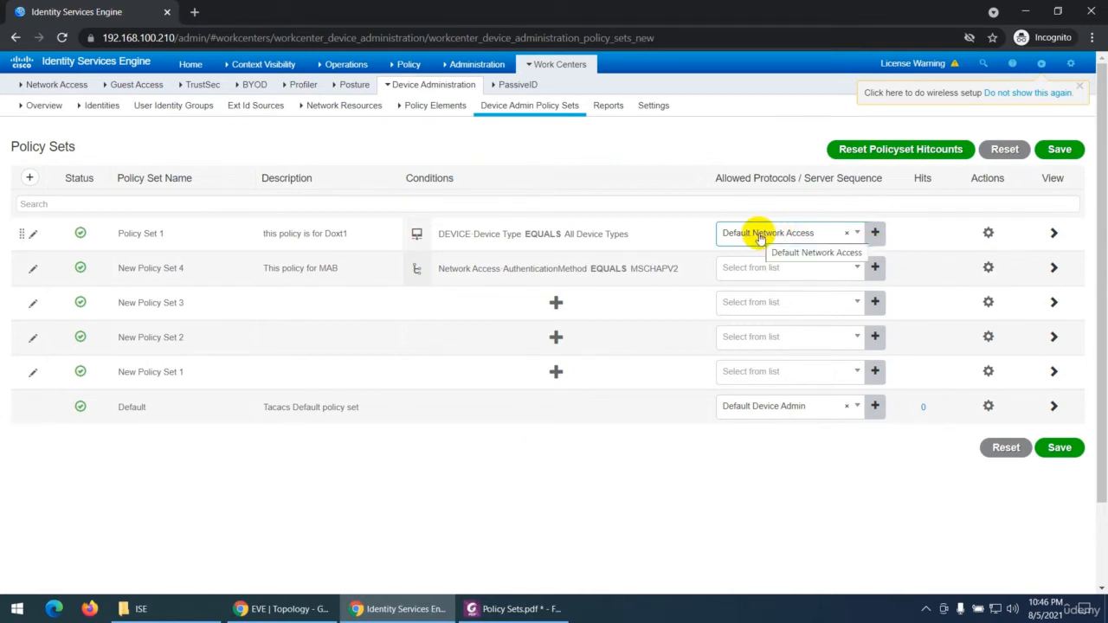
Step: Discard the unsaved policy set changes and open the Default Network Access service from the Policy Elements results for allowed protocols
{"action": "mouse_move", "coordinate": [413, 68]}
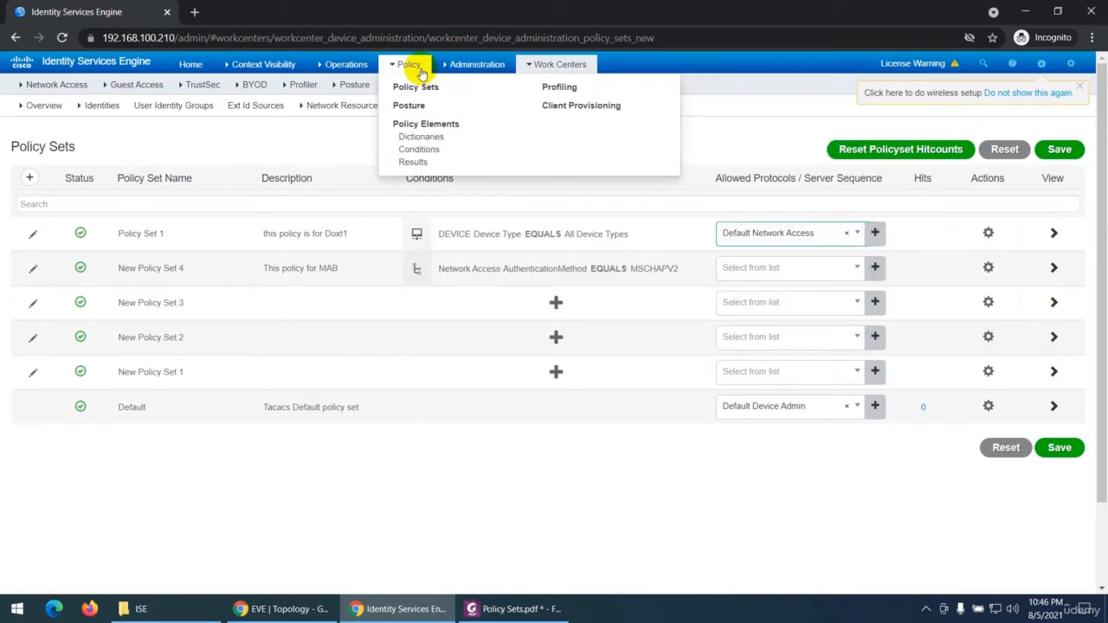
{"action": "left_click", "coordinate": [413, 162]}
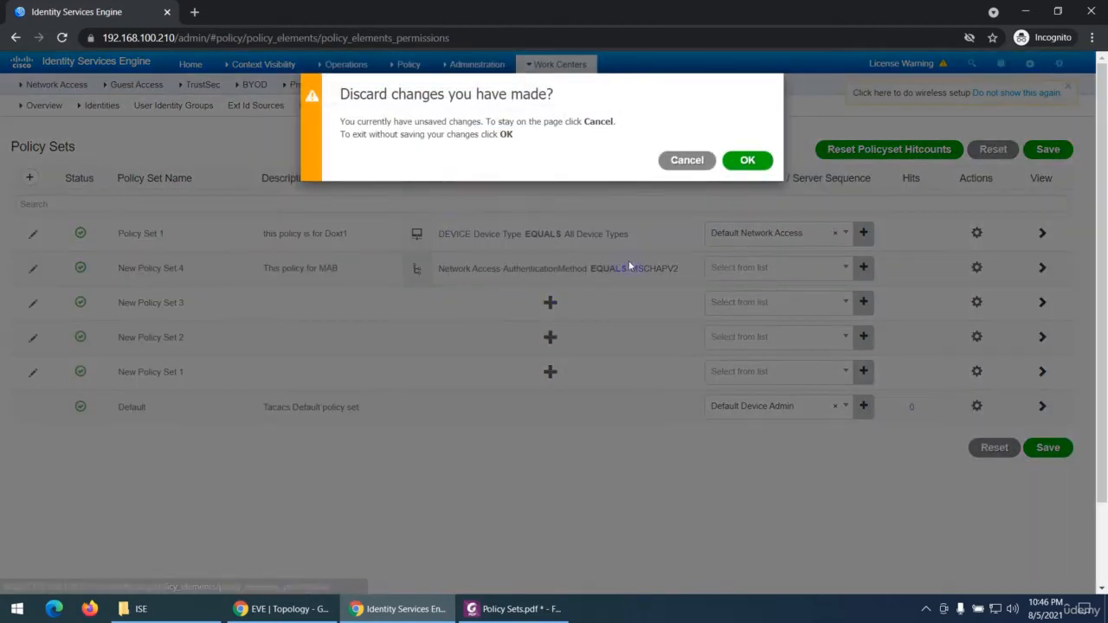
{"action": "left_click", "coordinate": [744, 159]}
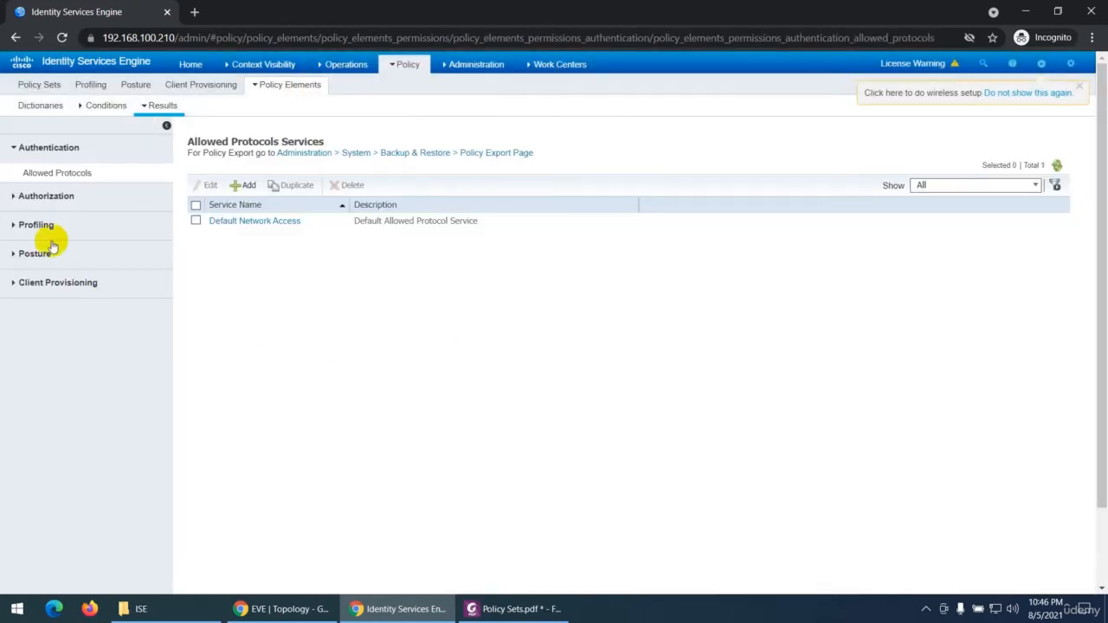
{"action": "left_click", "coordinate": [251, 223]}
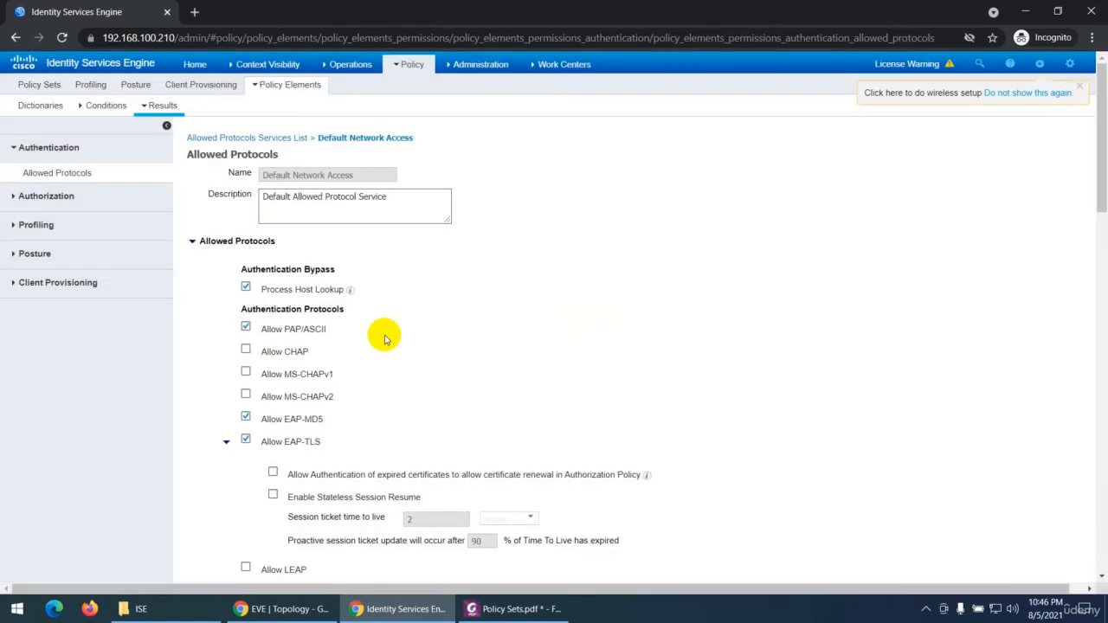
Step: Review the Process Host Lookup, CHAP and EAP-MD5 options of Default Network Access, and clear Allow EAP-MD5
{"action": "scroll", "coordinate": [385, 339], "scroll_direction": "down", "scroll_amount": 2}
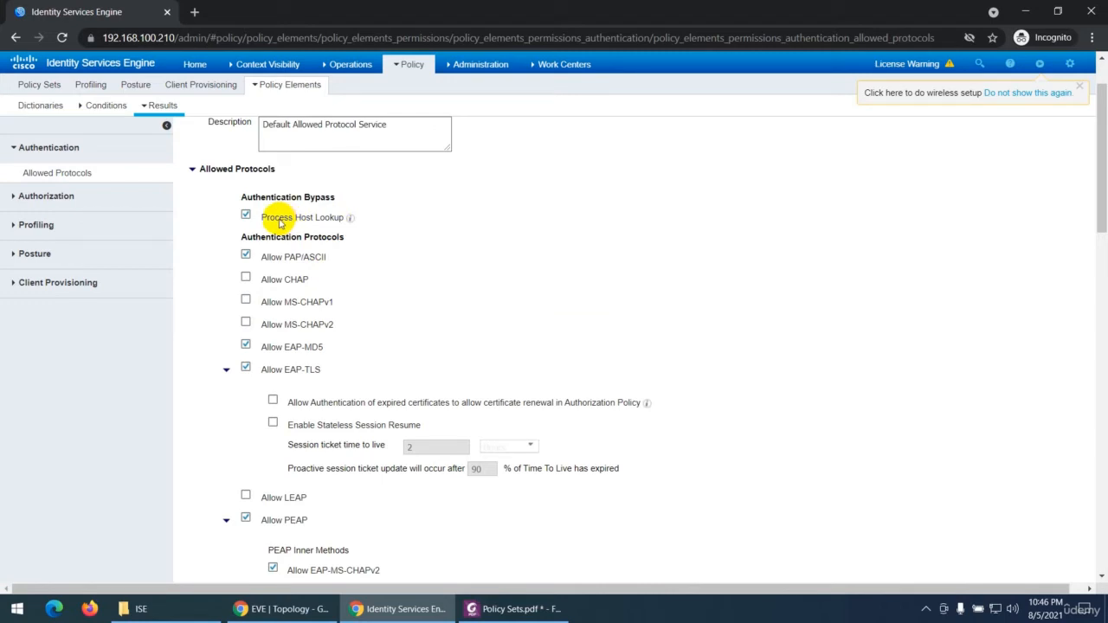
{"action": "left_click_drag", "start_coordinate": [279, 223], "coordinate": [331, 216]}
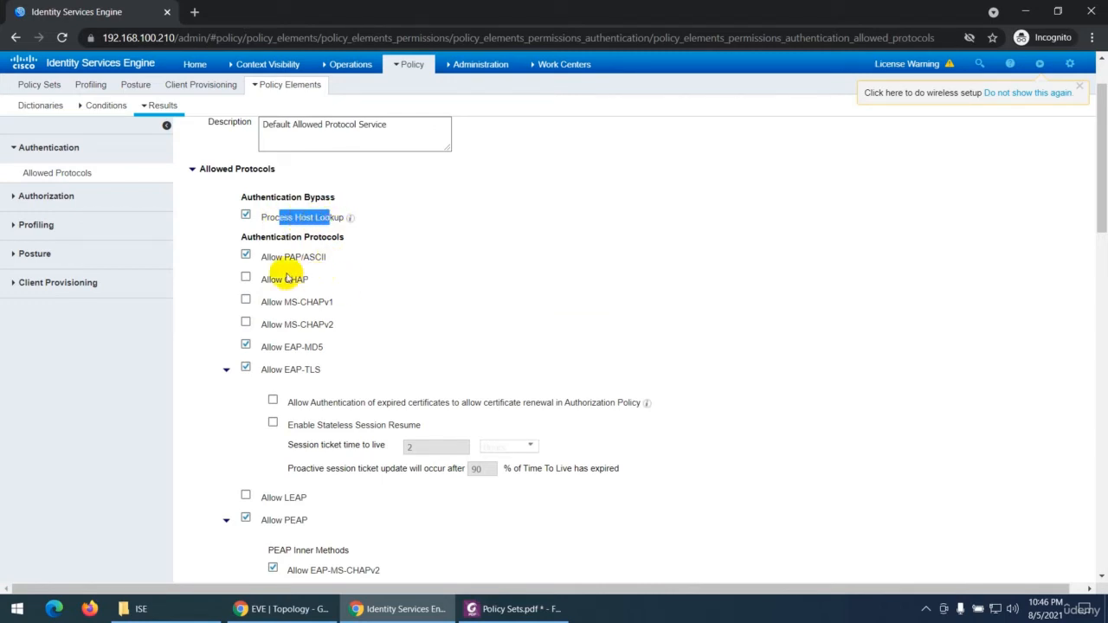
{"action": "left_click_drag", "start_coordinate": [271, 259], "coordinate": [309, 280]}
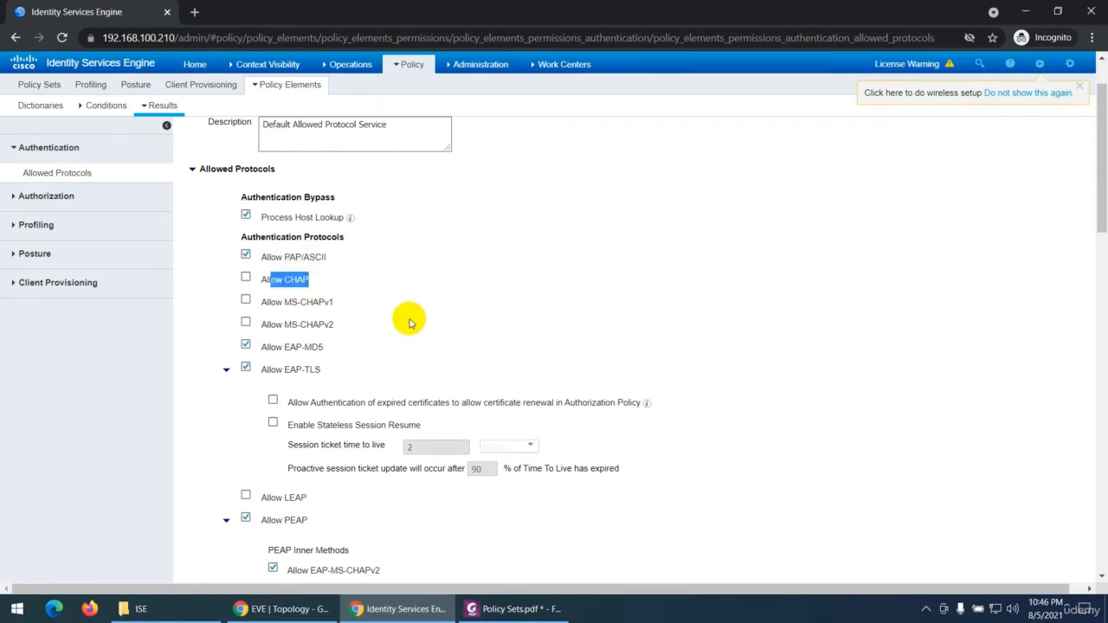
{"action": "scroll", "coordinate": [409, 322], "scroll_direction": "down", "scroll_amount": 1}
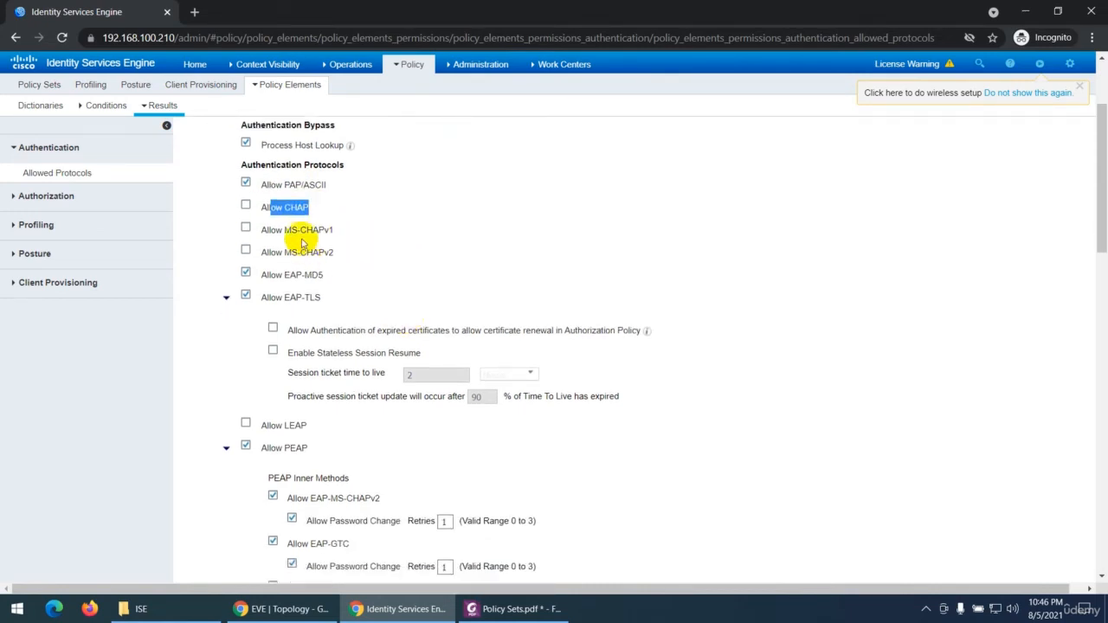
{"action": "left_click_drag", "start_coordinate": [285, 231], "coordinate": [323, 276]}
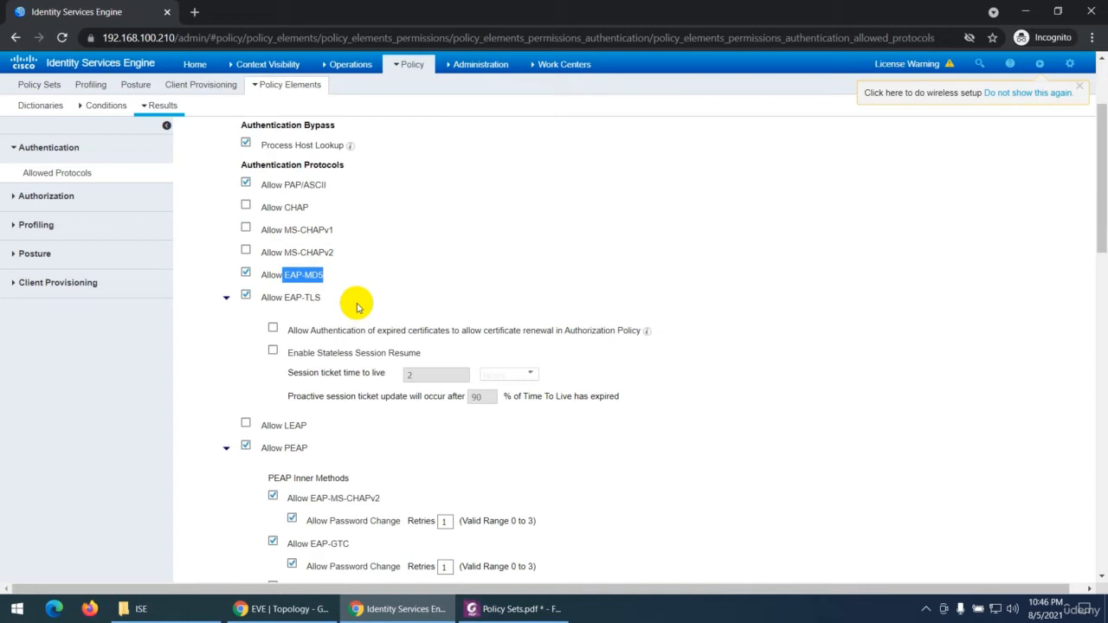
{"action": "left_click", "coordinate": [301, 275]}
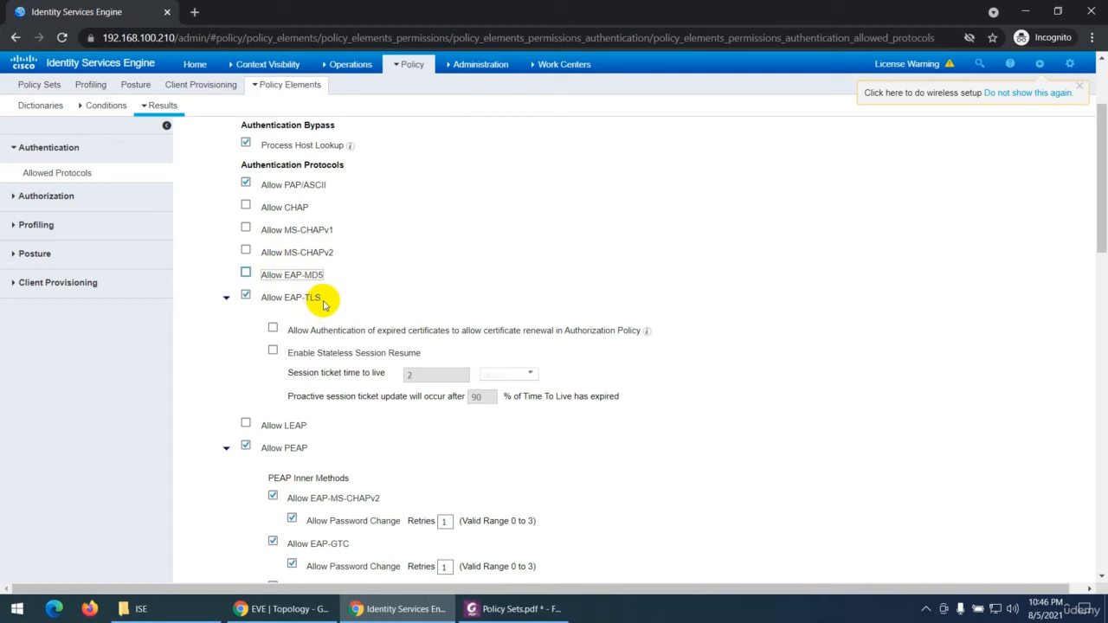
Step: Examine the remaining Default Network Access protocol options, including EAP-TLS, LEAP, PEAP, EAP-FAST and TEAP with their inner methods
{"action": "scroll", "coordinate": [323, 303], "scroll_direction": "down", "scroll_amount": 3}
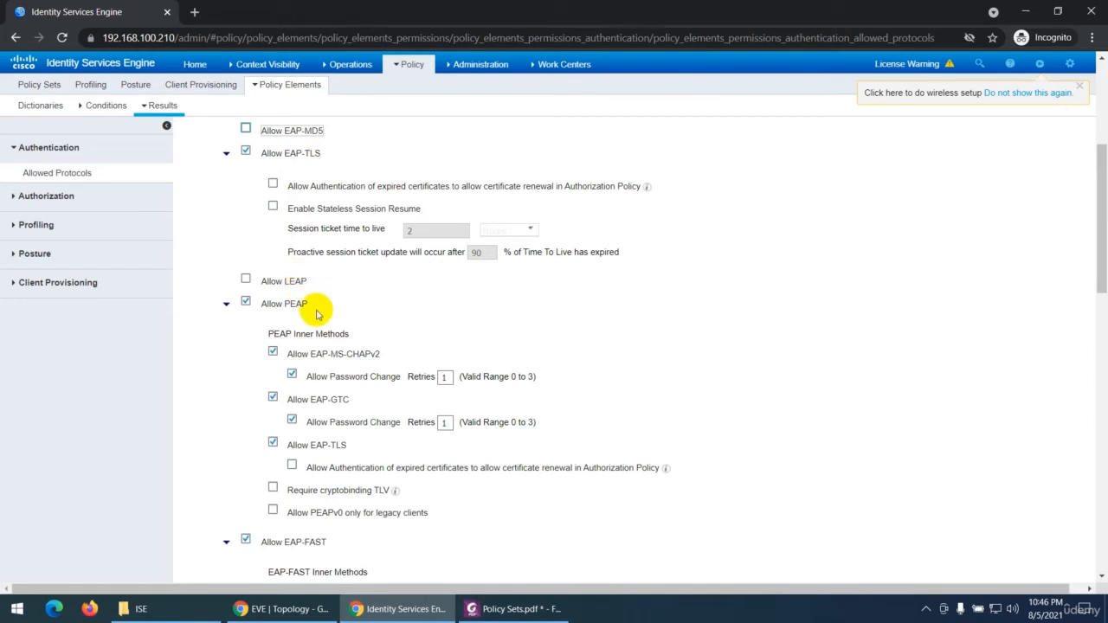
{"action": "scroll", "coordinate": [317, 313], "scroll_direction": "down", "scroll_amount": 1}
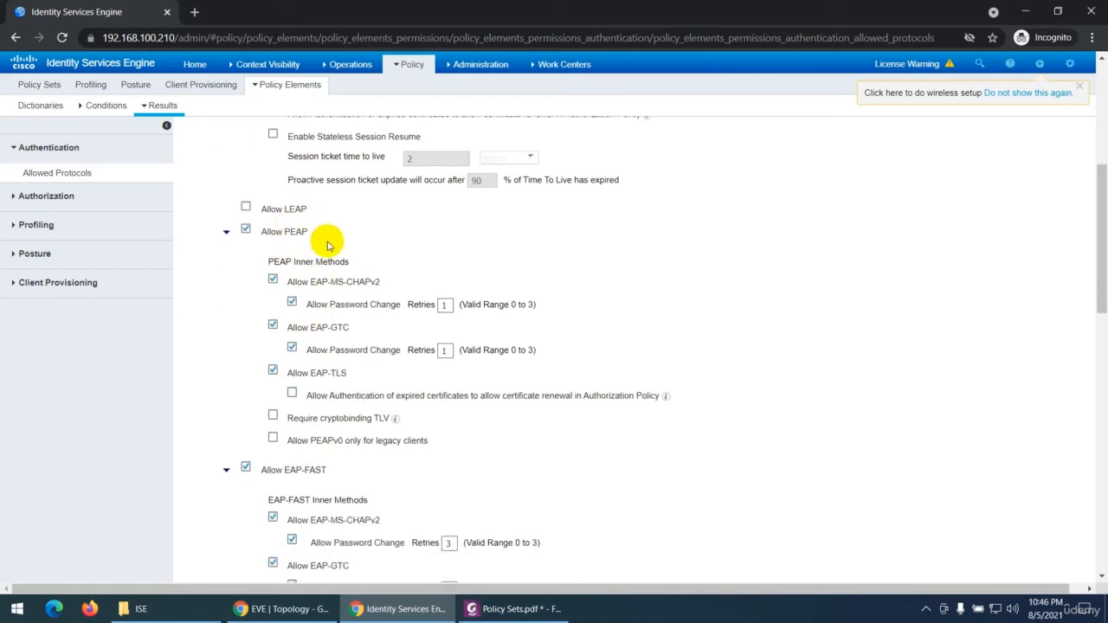
{"action": "scroll", "coordinate": [321, 287], "scroll_direction": "down", "scroll_amount": 2}
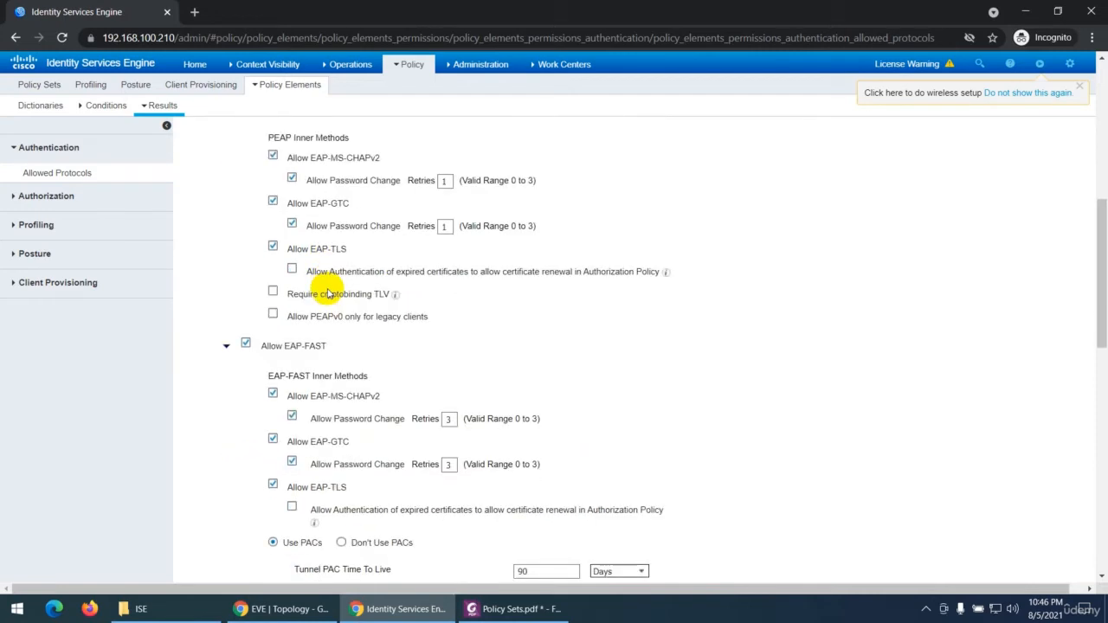
{"action": "scroll", "coordinate": [334, 306], "scroll_direction": "up", "scroll_amount": 5}
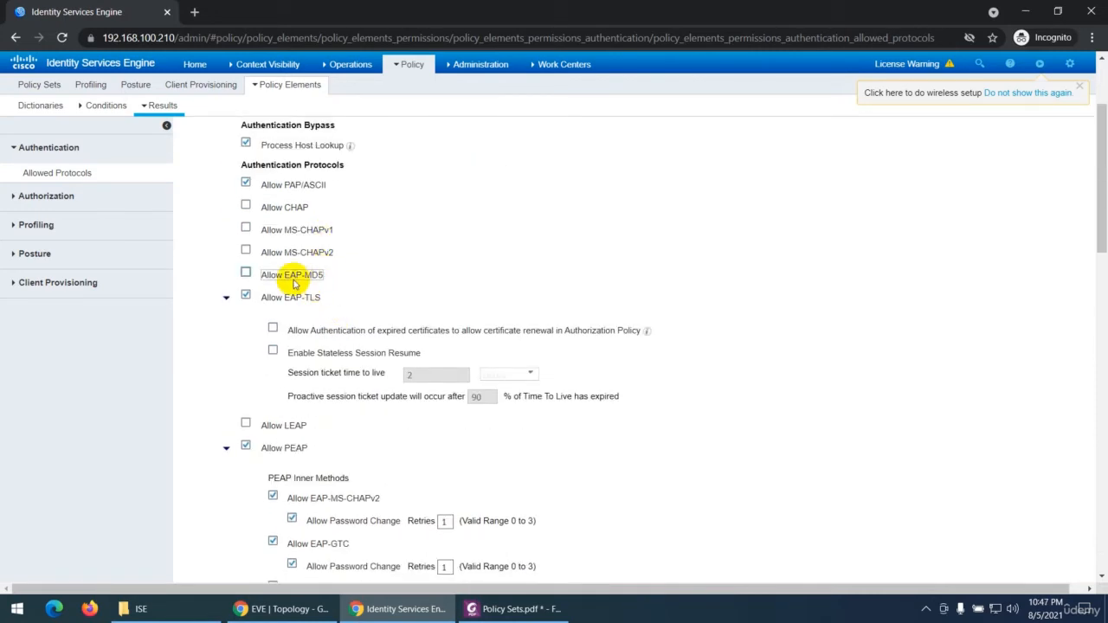
{"action": "scroll", "coordinate": [324, 282], "scroll_direction": "down", "scroll_amount": 1}
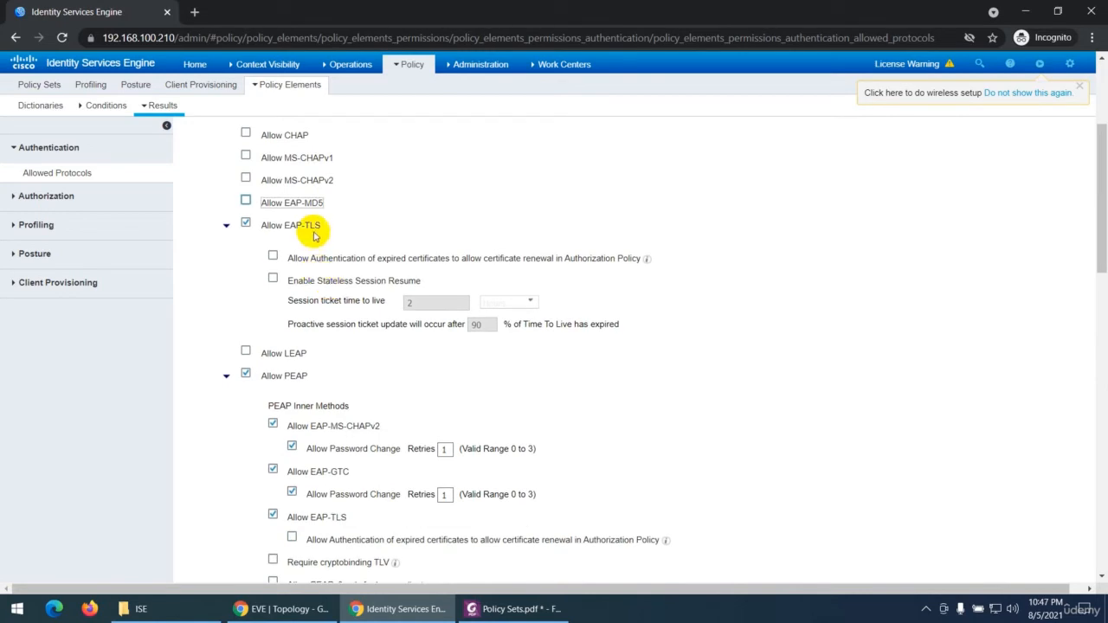
{"action": "scroll", "coordinate": [341, 299], "scroll_direction": "down", "scroll_amount": 2}
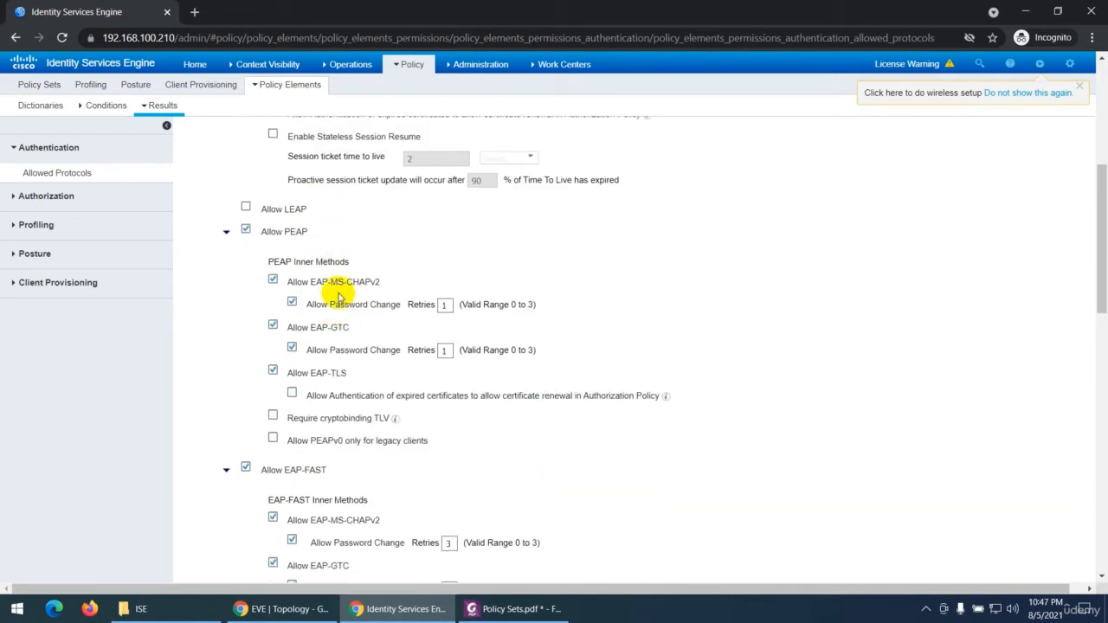
{"action": "scroll", "coordinate": [344, 329], "scroll_direction": "down", "scroll_amount": 3}
{"action": "scroll", "coordinate": [350, 381], "scroll_direction": "down", "scroll_amount": 10}
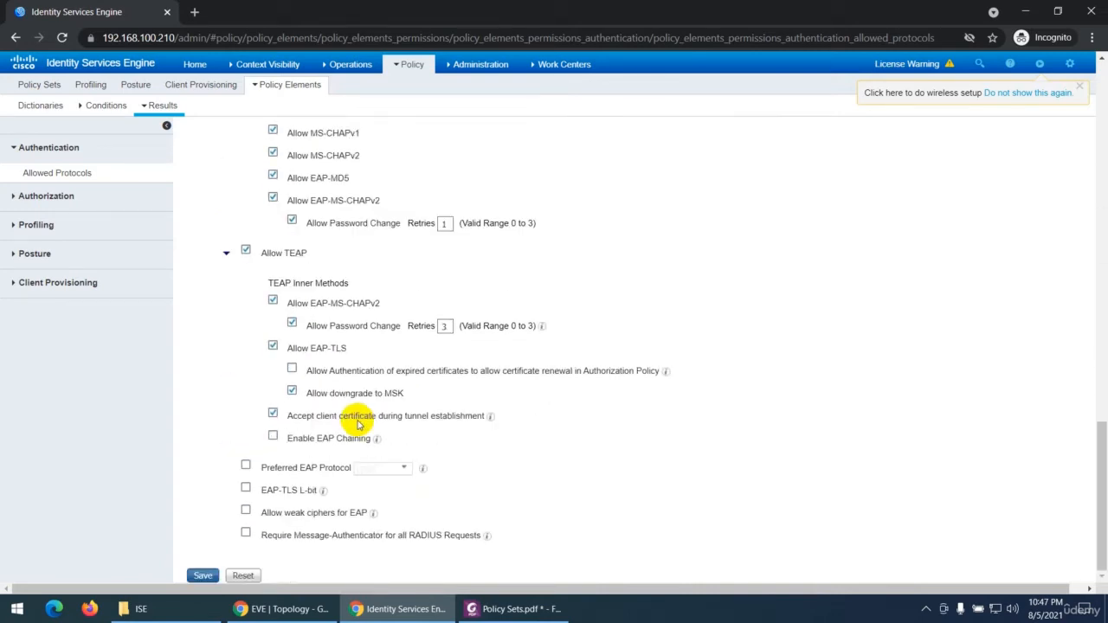
{"action": "scroll", "coordinate": [357, 424], "scroll_direction": "up", "scroll_amount": 18}
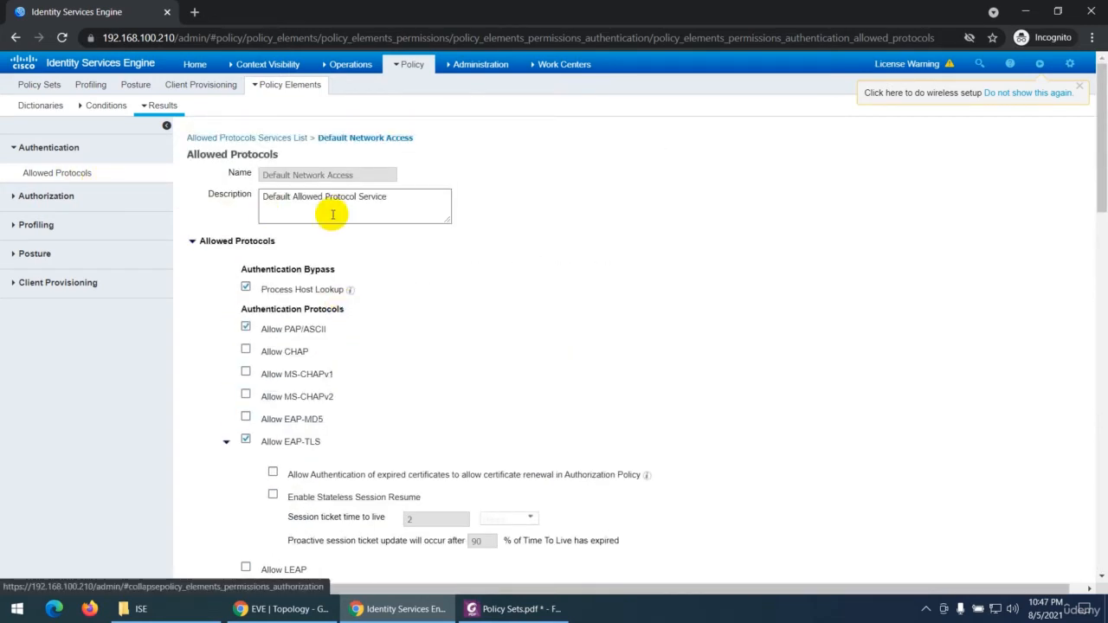
Step: Return to the allowed protocols services list and start a new service named My-Allowed-Protocols
{"action": "left_click", "coordinate": [26, 148]}
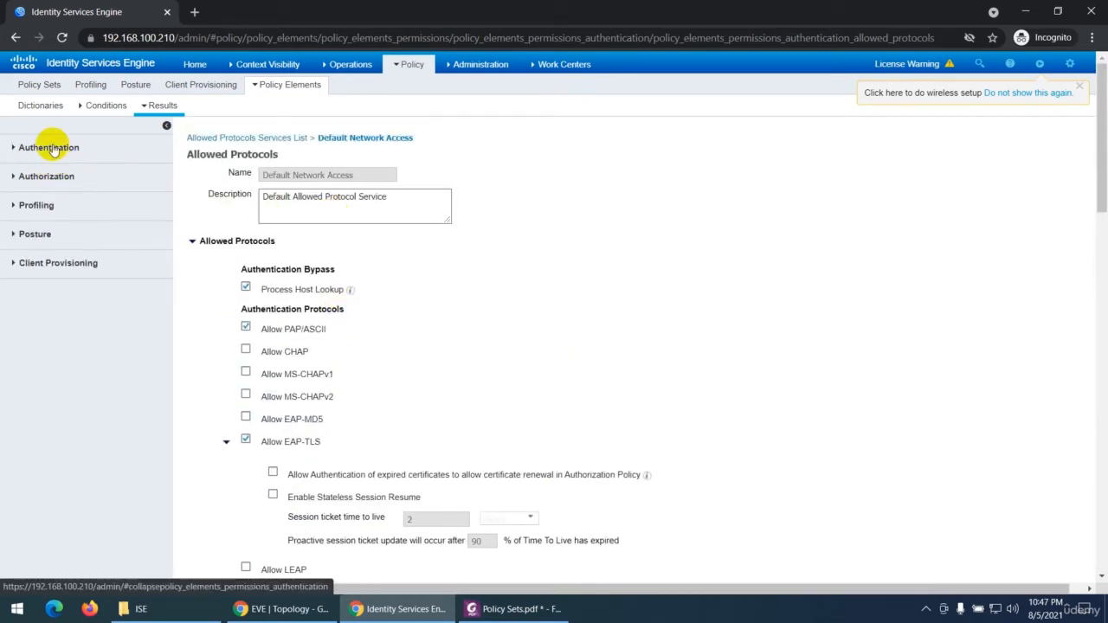
{"action": "left_click", "coordinate": [45, 148]}
{"action": "left_click", "coordinate": [256, 138]}
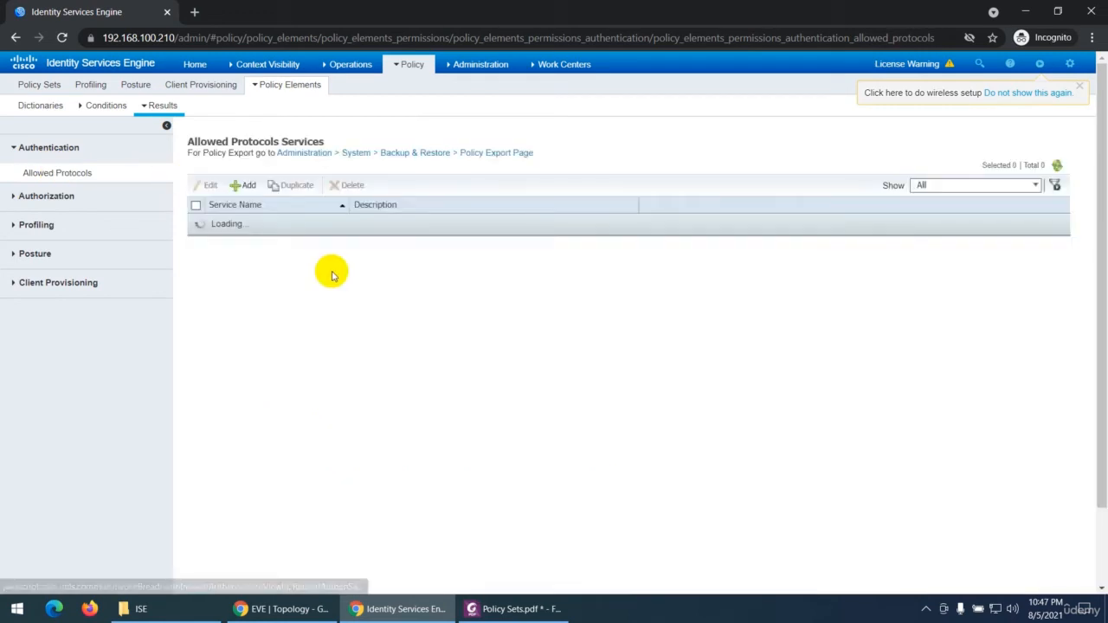
{"action": "left_click", "coordinate": [270, 191]}
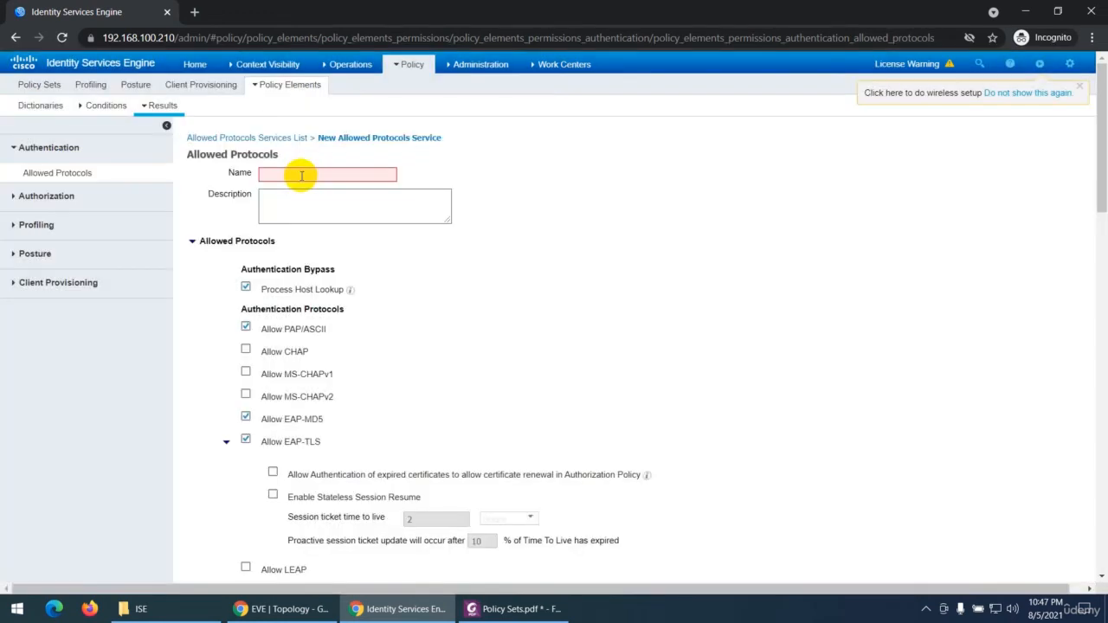
{"action": "left_click", "coordinate": [301, 175]}
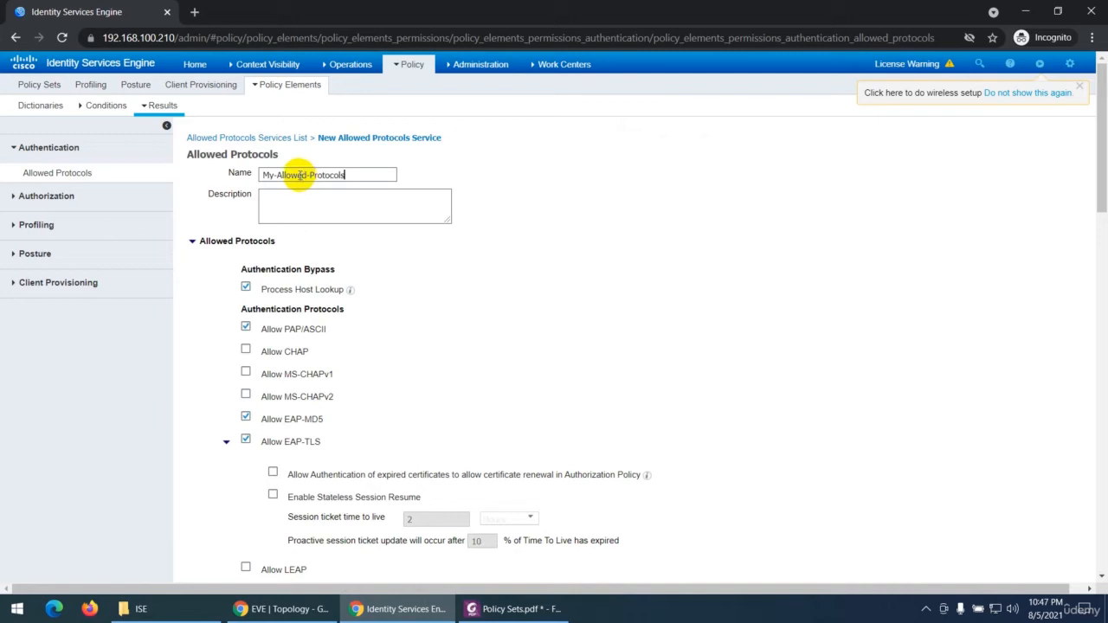
Step: Disallow PAP/ASCII, EAP-MD5, EAP-TLS, EAP-FAST, EAP-TTLS and TEAP for the new My-Allowed-Protocols service
{"action": "left_click", "coordinate": [244, 440]}
{"action": "left_click", "coordinate": [245, 417]}
{"action": "left_click", "coordinate": [245, 327]}
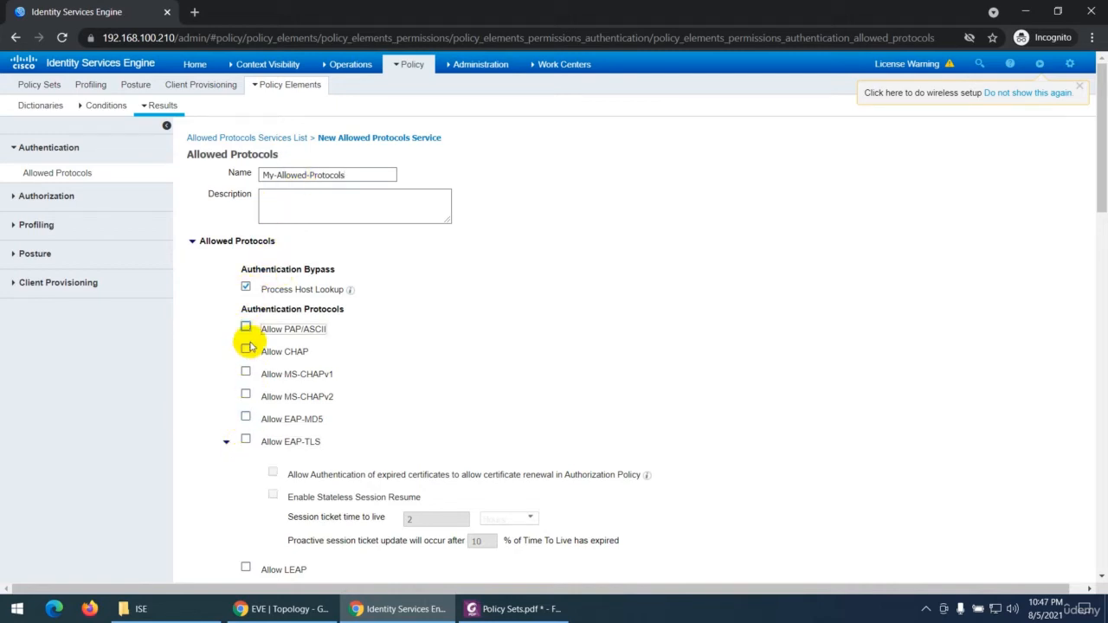
{"action": "scroll", "coordinate": [324, 354], "scroll_direction": "down", "scroll_amount": 3}
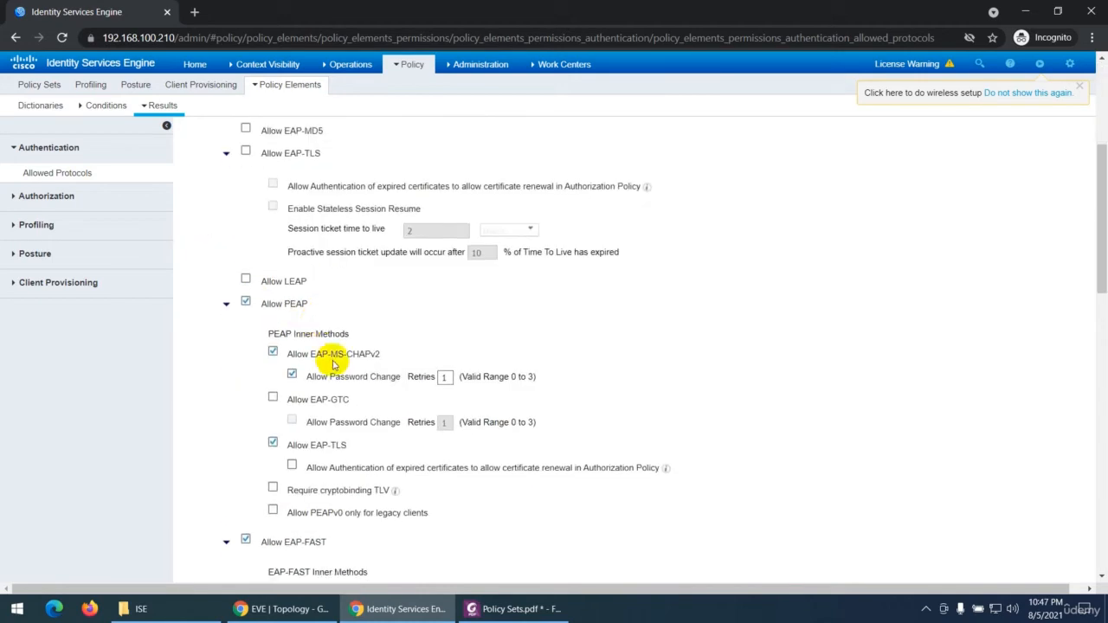
{"action": "scroll", "coordinate": [290, 406], "scroll_direction": "down", "scroll_amount": 1}
{"action": "left_click", "coordinate": [245, 397]}
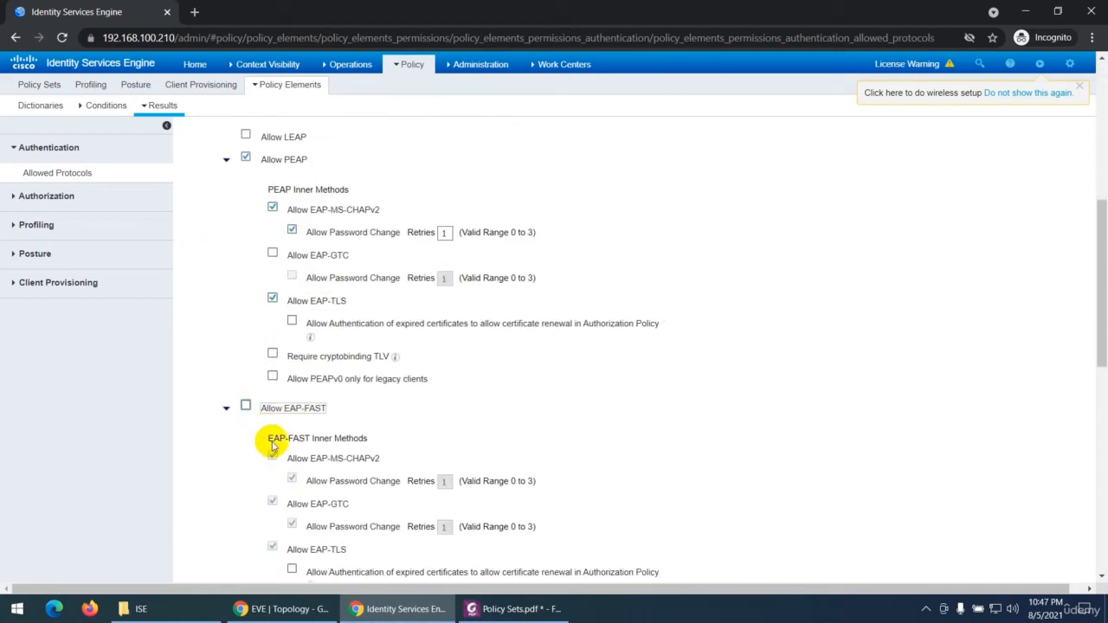
{"action": "scroll", "coordinate": [274, 459], "scroll_direction": "down", "scroll_amount": 3}
{"action": "left_click", "coordinate": [245, 382]}
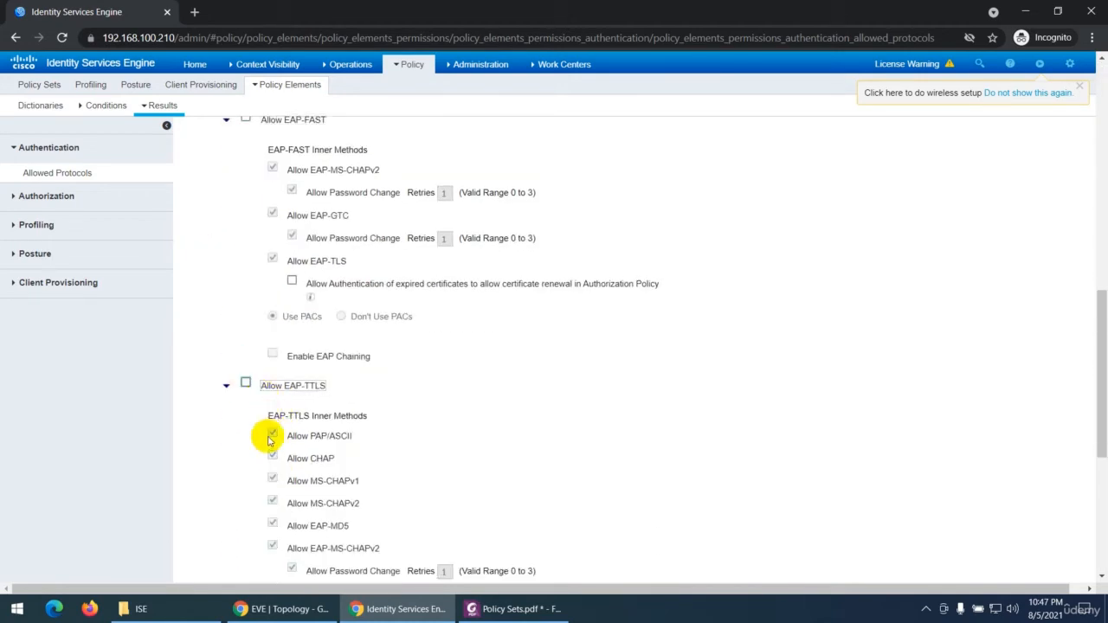
{"action": "scroll", "coordinate": [270, 446], "scroll_direction": "down", "scroll_amount": 3}
{"action": "left_click", "coordinate": [245, 309]}
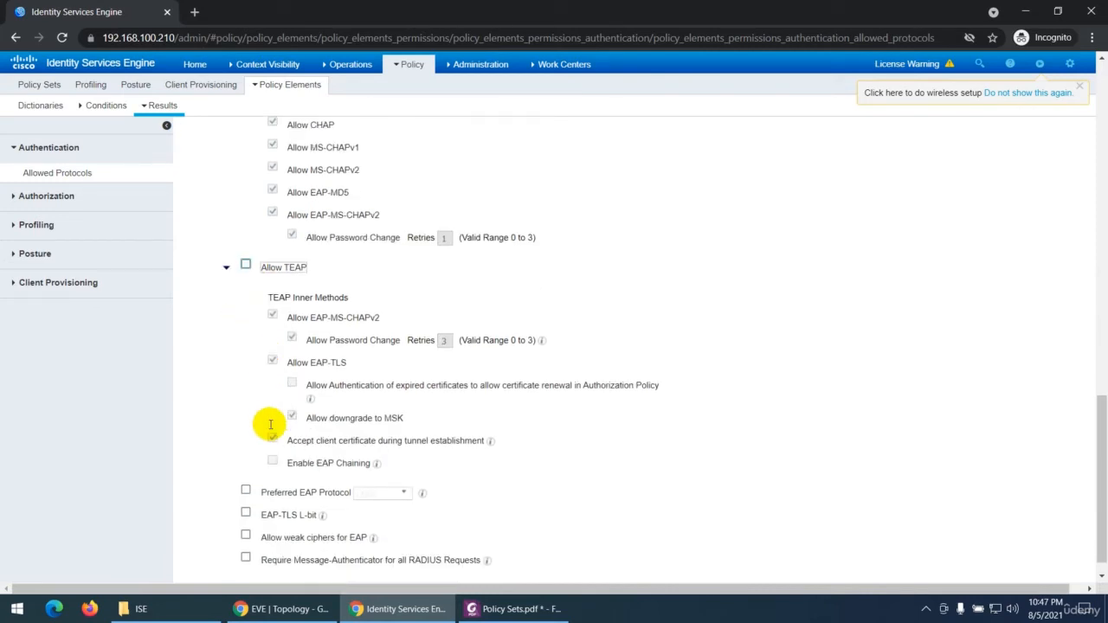
Step: Check the PEAP and Process Host Lookup settings and submit the My-Allowed-Protocols service
{"action": "scroll", "coordinate": [264, 421], "scroll_direction": "down", "scroll_amount": 1}
{"action": "scroll", "coordinate": [276, 390], "scroll_direction": "up", "scroll_amount": 8}
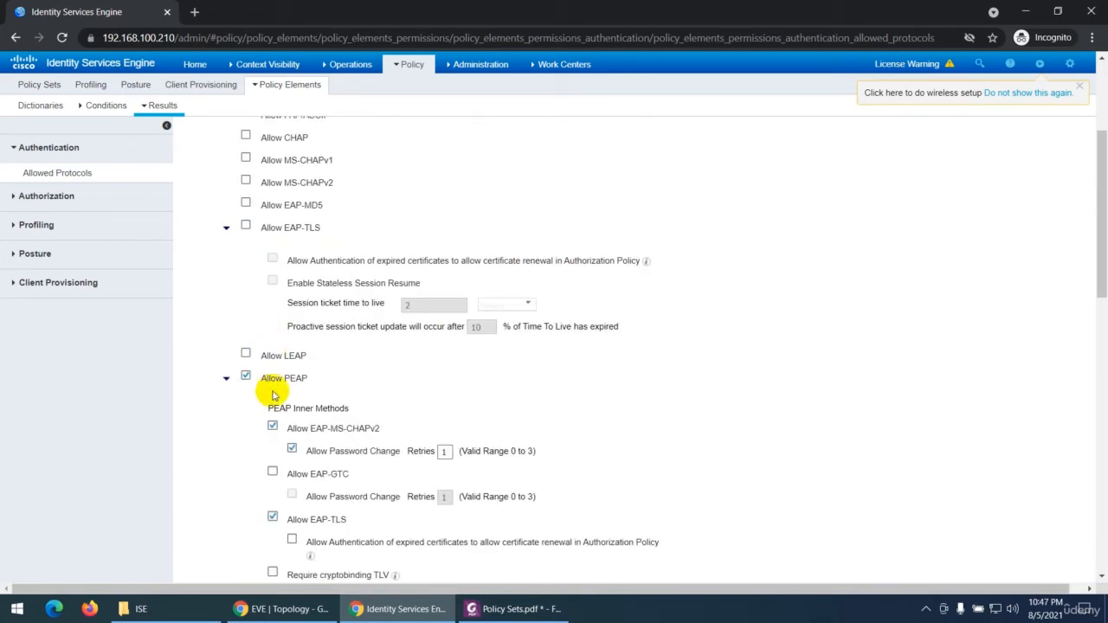
{"action": "left_click", "coordinate": [245, 377]}
{"action": "scroll", "coordinate": [303, 407], "scroll_direction": "up", "scroll_amount": 3}
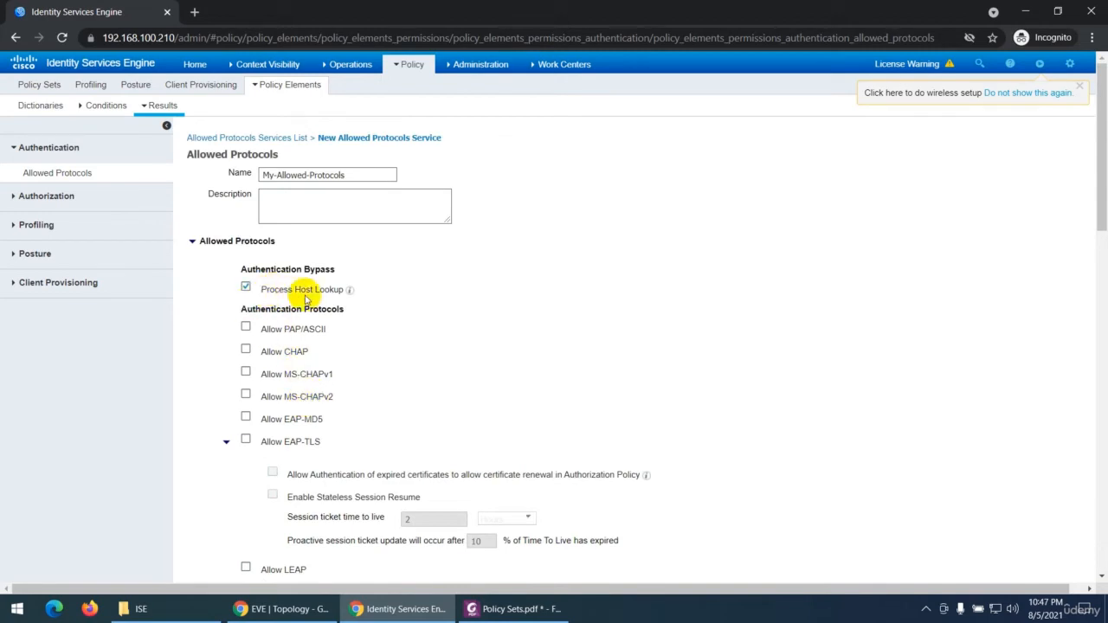
{"action": "scroll", "coordinate": [304, 298], "scroll_direction": "down", "scroll_amount": 15}
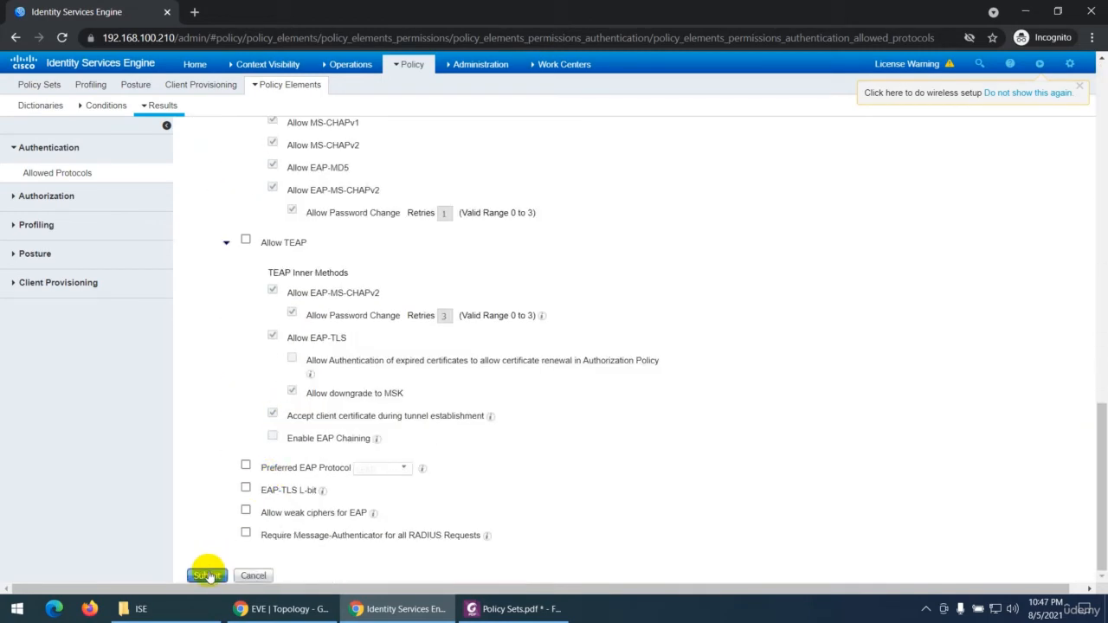
{"action": "left_click", "coordinate": [208, 576]}
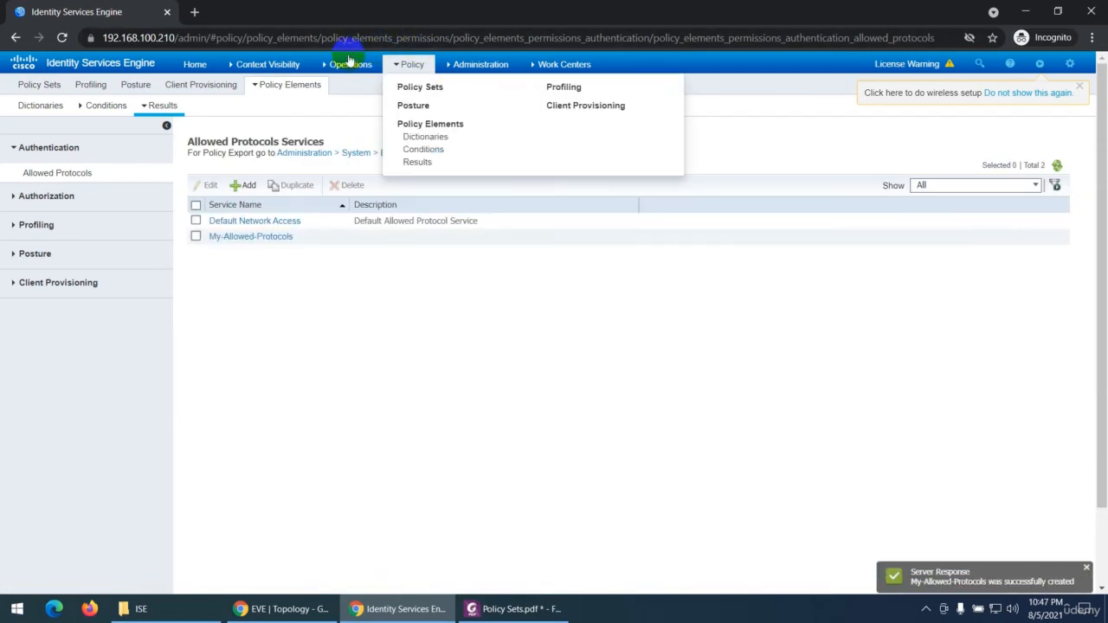
Step: Open the policy sets and choose My-Allowed-Protocols as the allowed protocols service for Dot1x-Policy Set
{"action": "left_click", "coordinate": [420, 88]}
{"action": "left_click", "coordinate": [811, 214]}
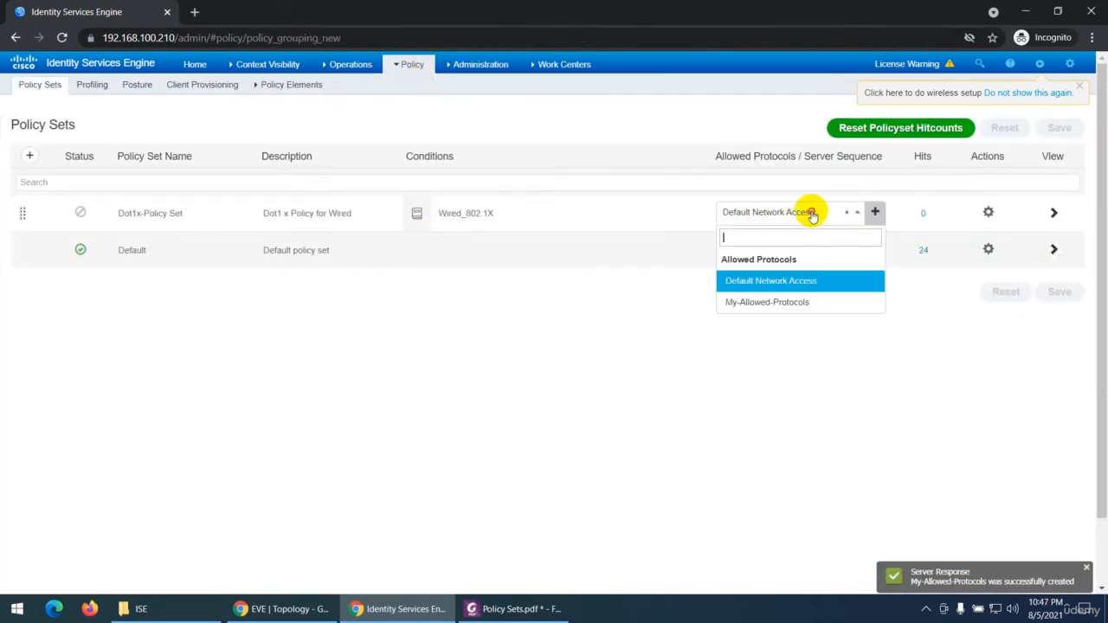
{"action": "left_click", "coordinate": [744, 304]}
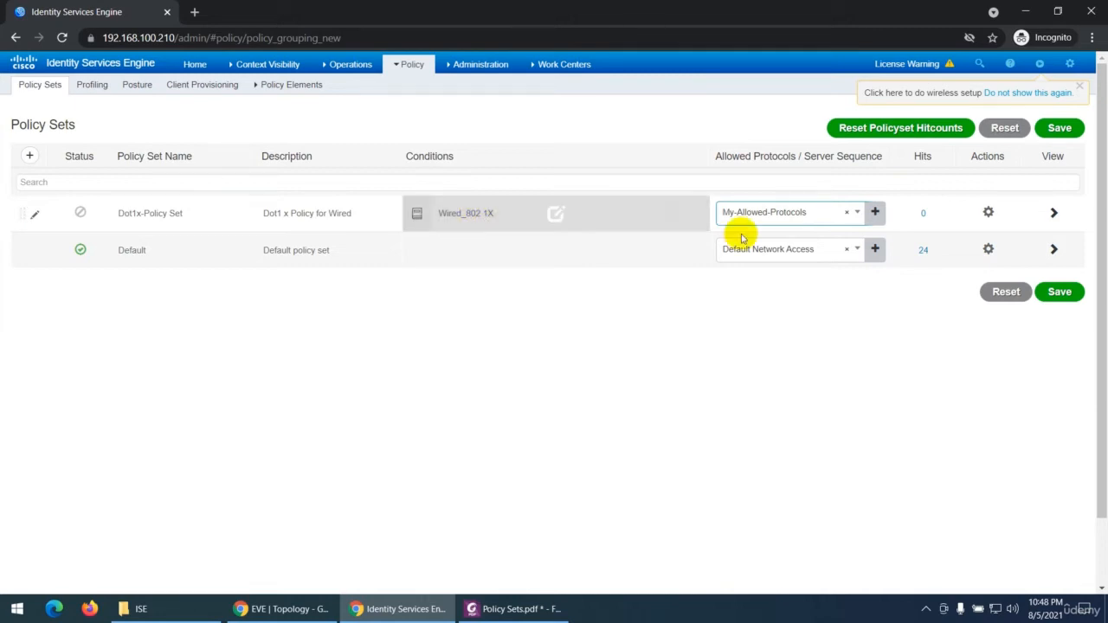
{"action": "left_click", "coordinate": [767, 214]}
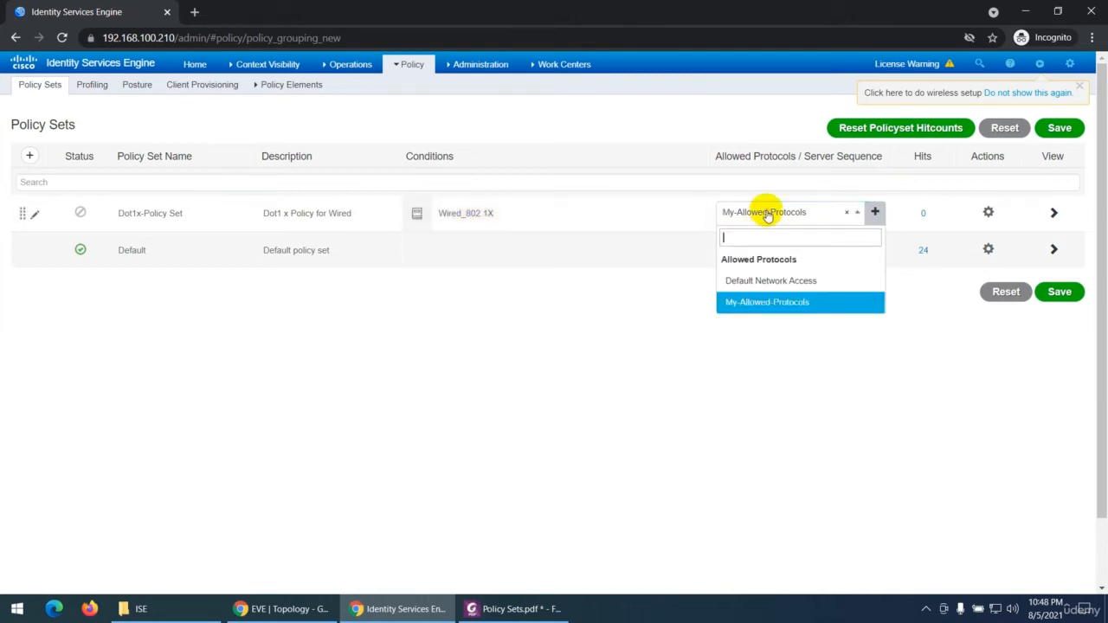
{"action": "left_click", "coordinate": [606, 299]}
{"action": "mouse_move", "coordinate": [403, 65]}
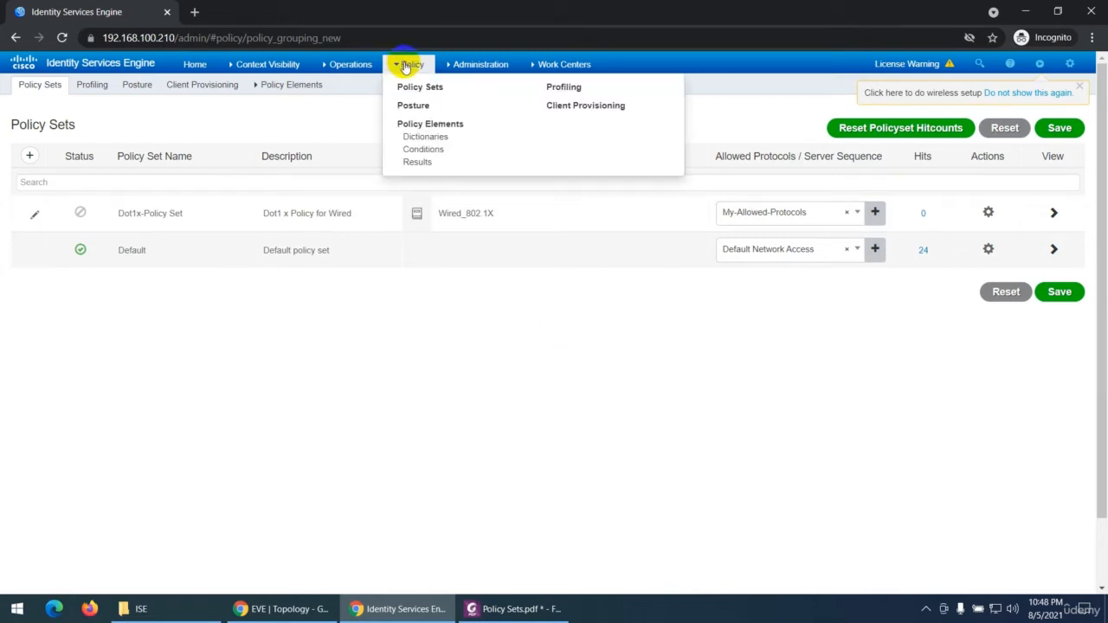
{"action": "left_click", "coordinate": [787, 216]}
{"action": "left_click", "coordinate": [687, 377]}
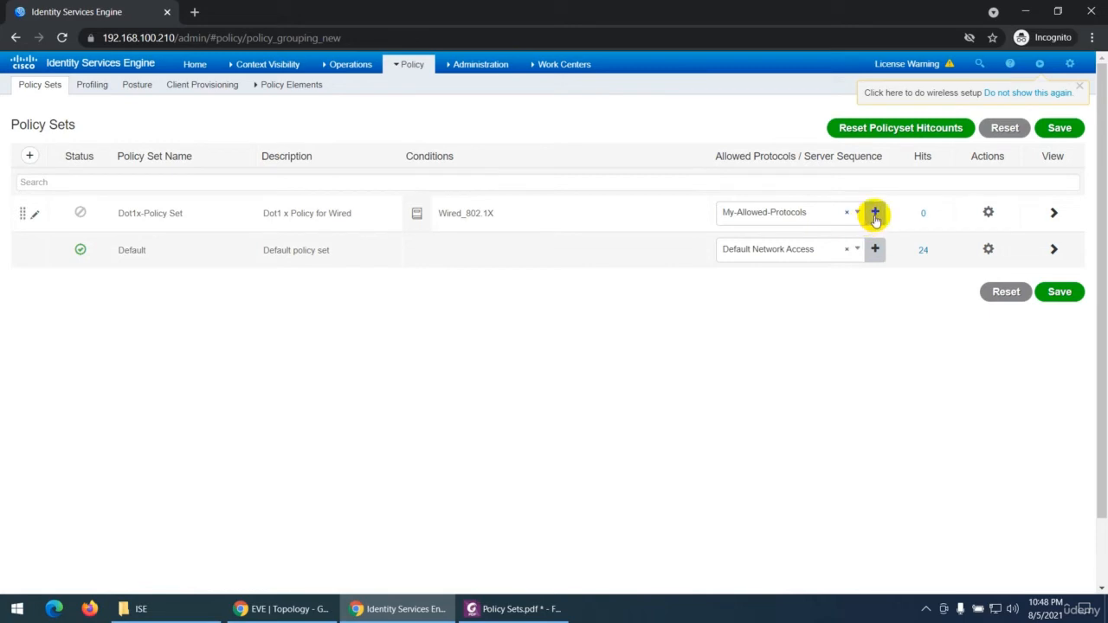
Step: Create and save a new allowed protocols service named MY-Allowed-Protocols2 directly from the Dot1x-Policy Set row, keeping its default protocol options
{"action": "left_click", "coordinate": [874, 215]}
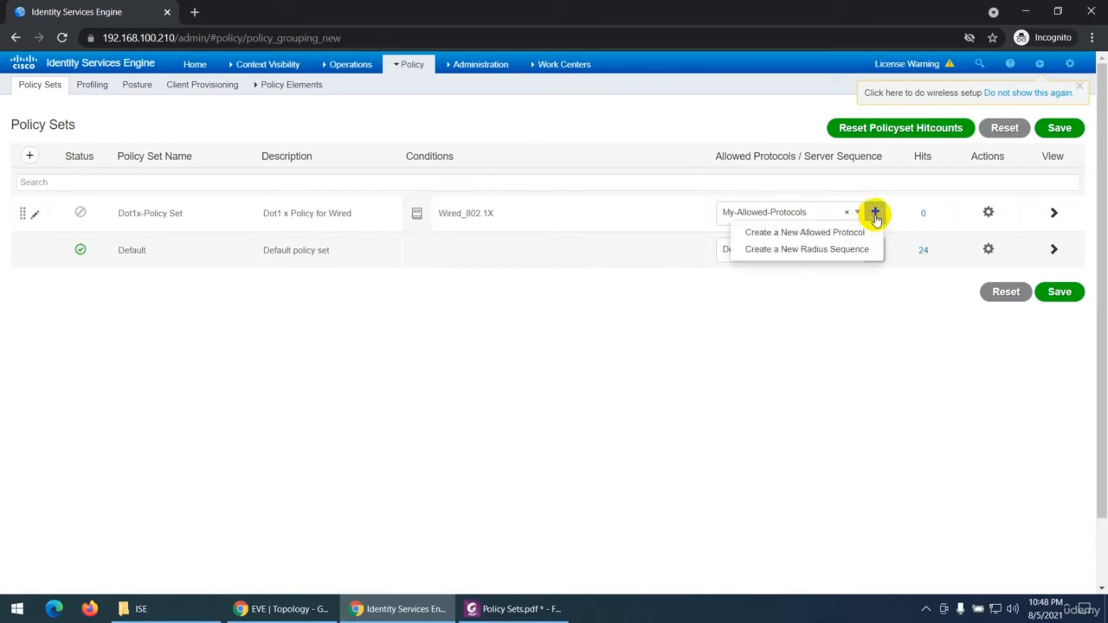
{"action": "left_click", "coordinate": [815, 233]}
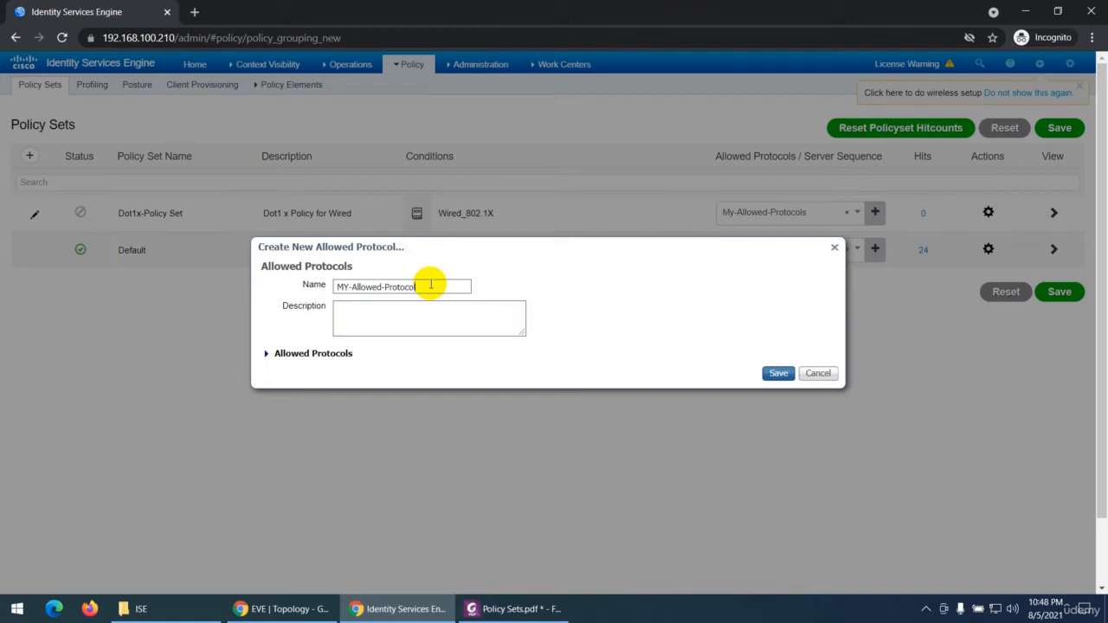
{"action": "type", "text": "2"}
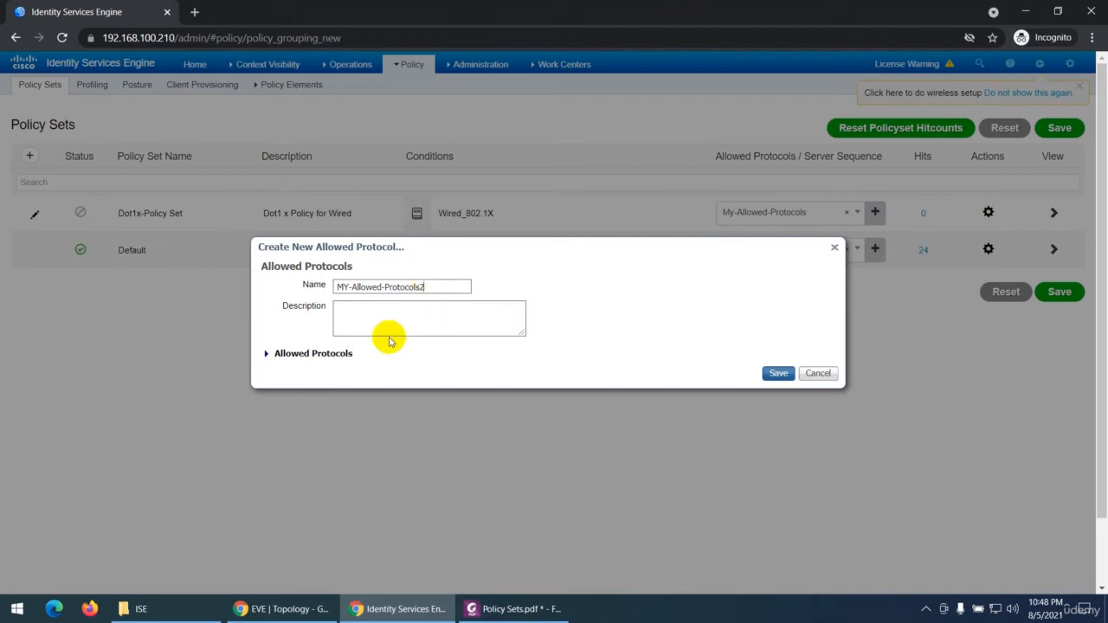
{"action": "left_click", "coordinate": [267, 353]}
{"action": "scroll", "coordinate": [317, 434], "scroll_direction": "down", "scroll_amount": 2}
{"action": "scroll", "coordinate": [333, 430], "scroll_direction": "down", "scroll_amount": 3}
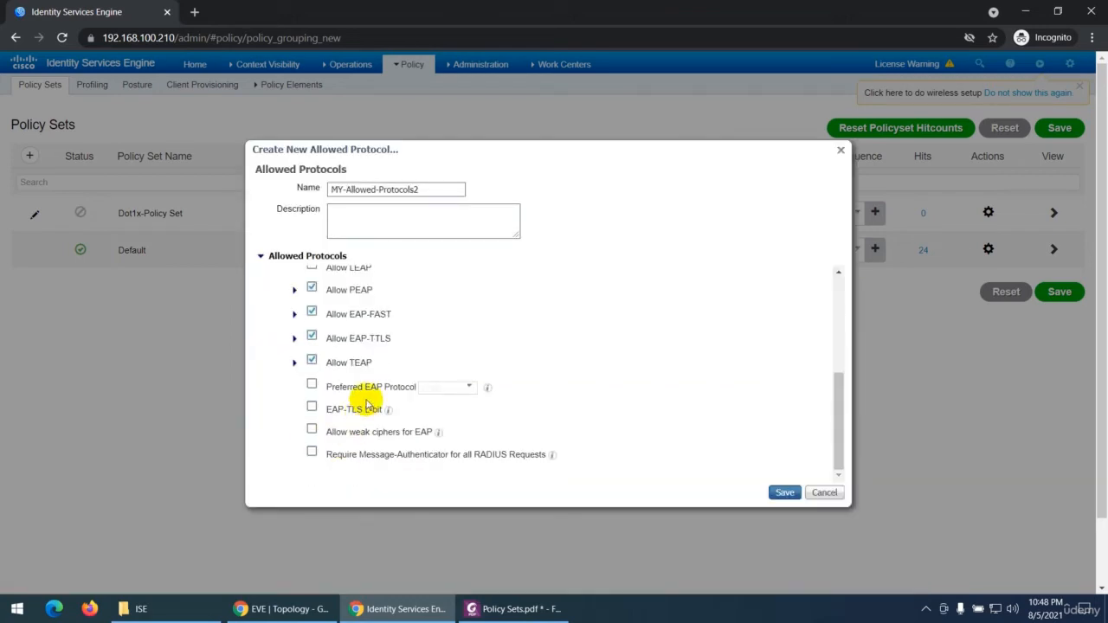
{"action": "scroll", "coordinate": [366, 381], "scroll_direction": "up", "scroll_amount": 5}
{"action": "left_click", "coordinate": [783, 491]}
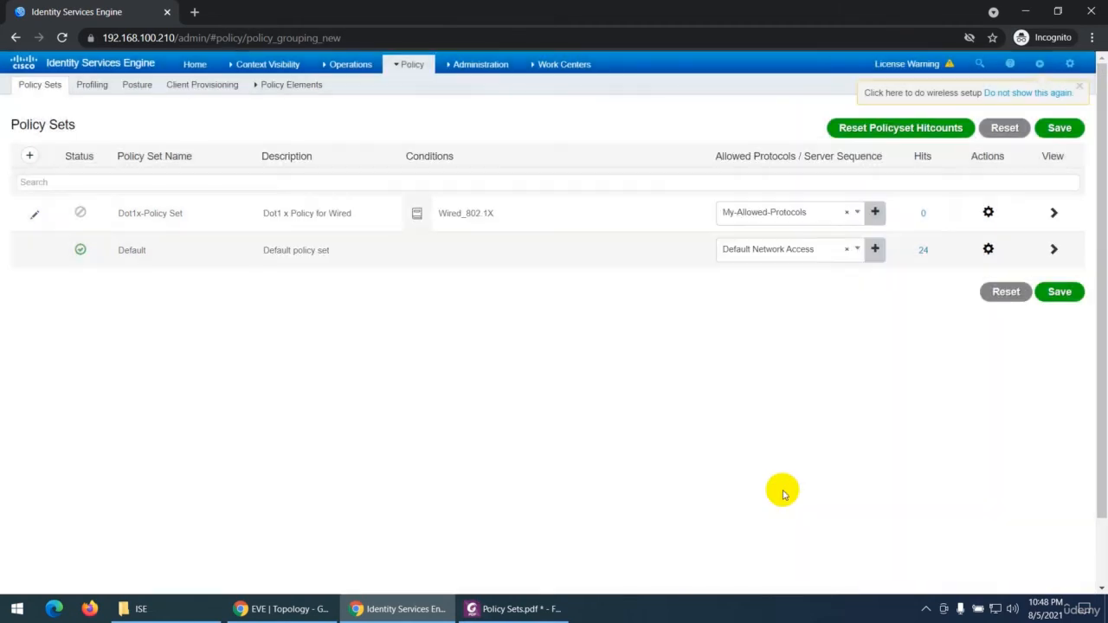
Step: Switch the allowed protocols service of Dot1x-Policy Set to MY-Allowed-Protocols2
{"action": "left_click", "coordinate": [820, 223]}
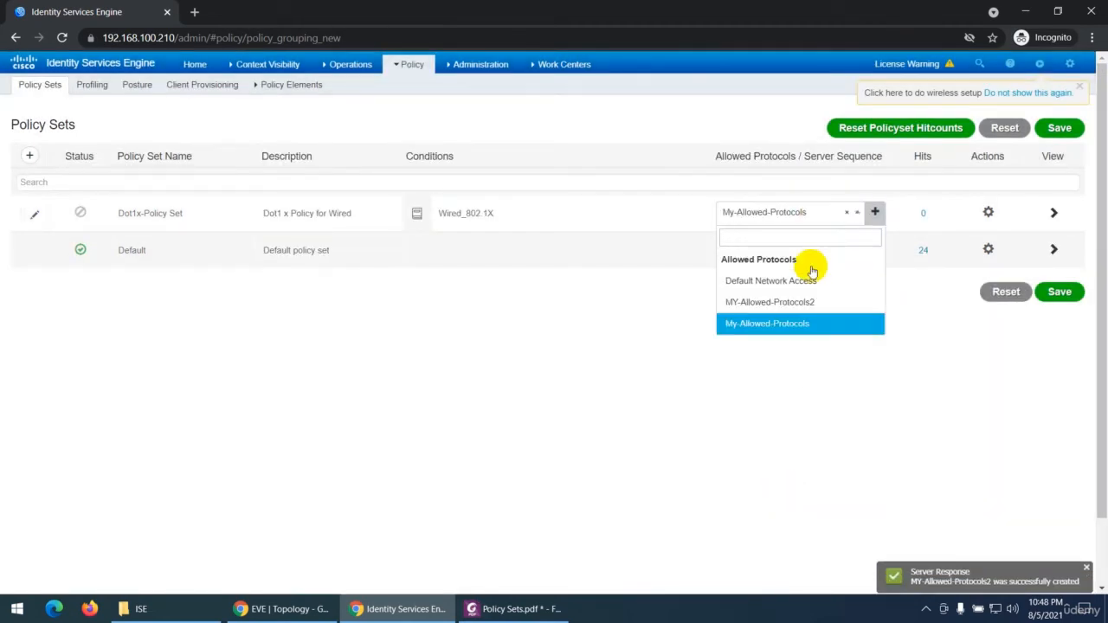
{"action": "left_click", "coordinate": [769, 305]}
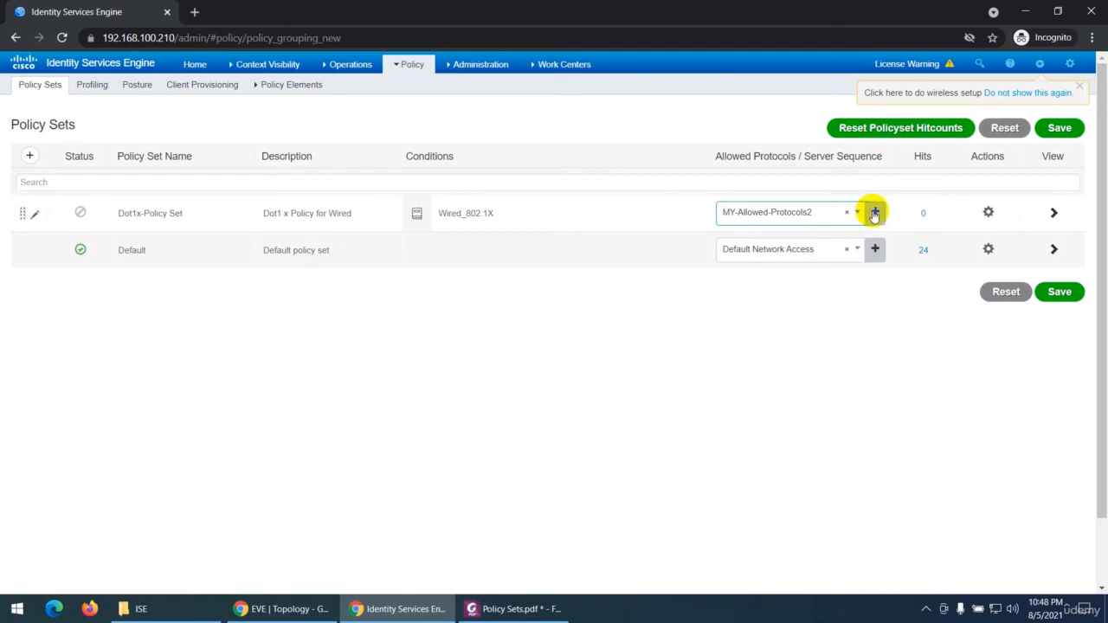
{"action": "left_click", "coordinate": [784, 212]}
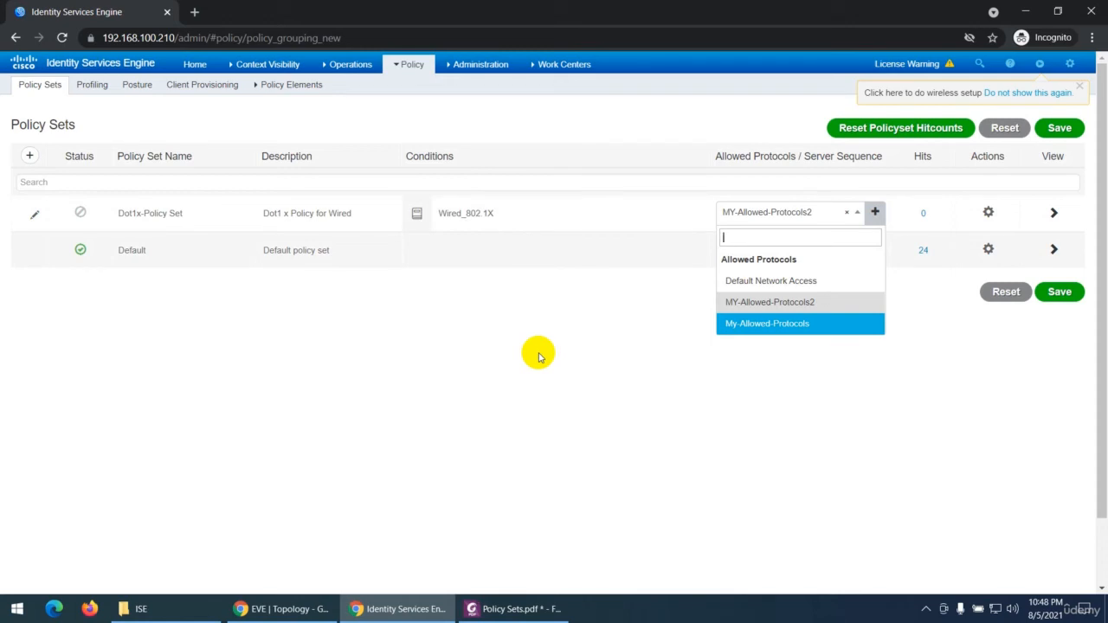
{"action": "left_click_drag", "start_coordinate": [714, 157], "coordinate": [878, 165]}
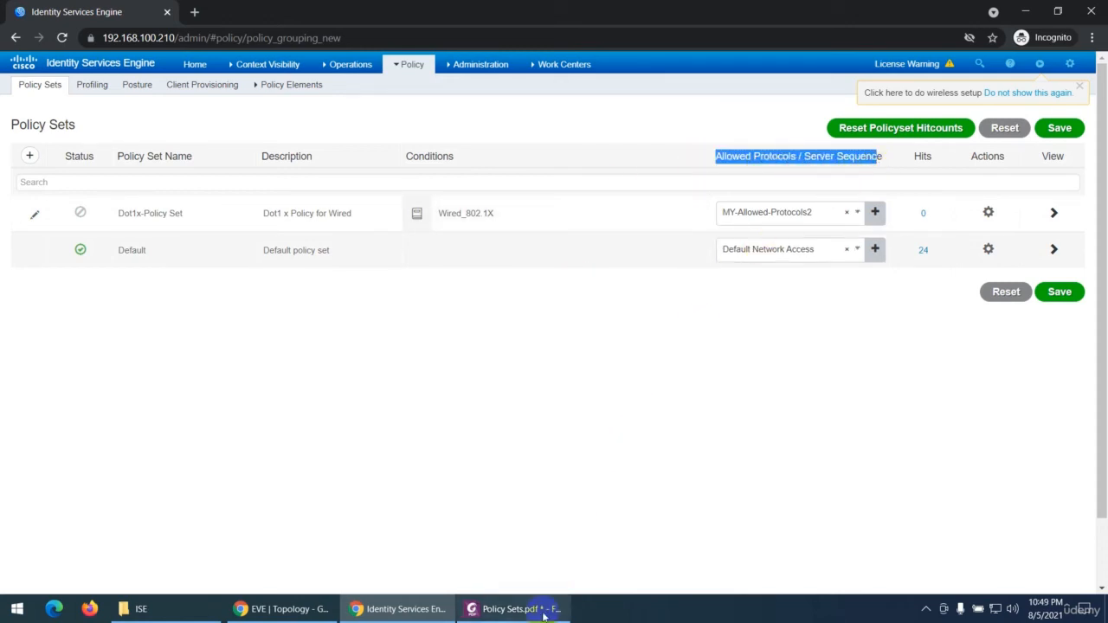
Step: Switch to the Policy Sets PDF in Foxit PhantomPDF, read the Hits and Action descriptions, and return to Cisco ISE
{"action": "left_click", "coordinate": [511, 608]}
{"action": "scroll", "coordinate": [248, 387], "scroll_direction": "down", "scroll_amount": 2}
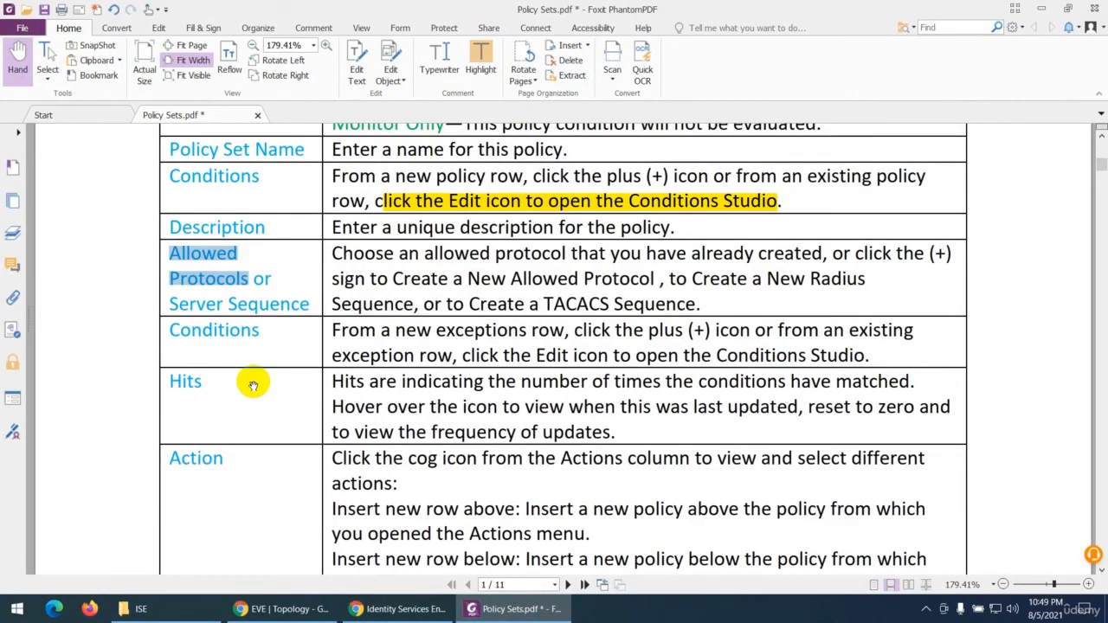
{"action": "scroll", "coordinate": [252, 385], "scroll_direction": "down", "scroll_amount": 3}
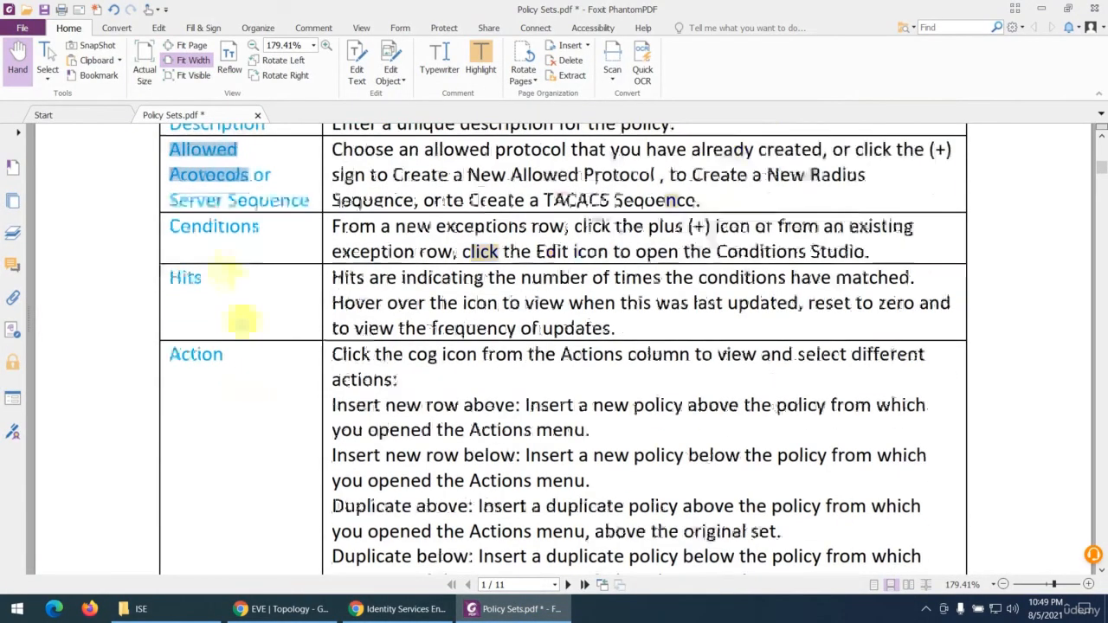
{"action": "left_click", "coordinate": [511, 608]}
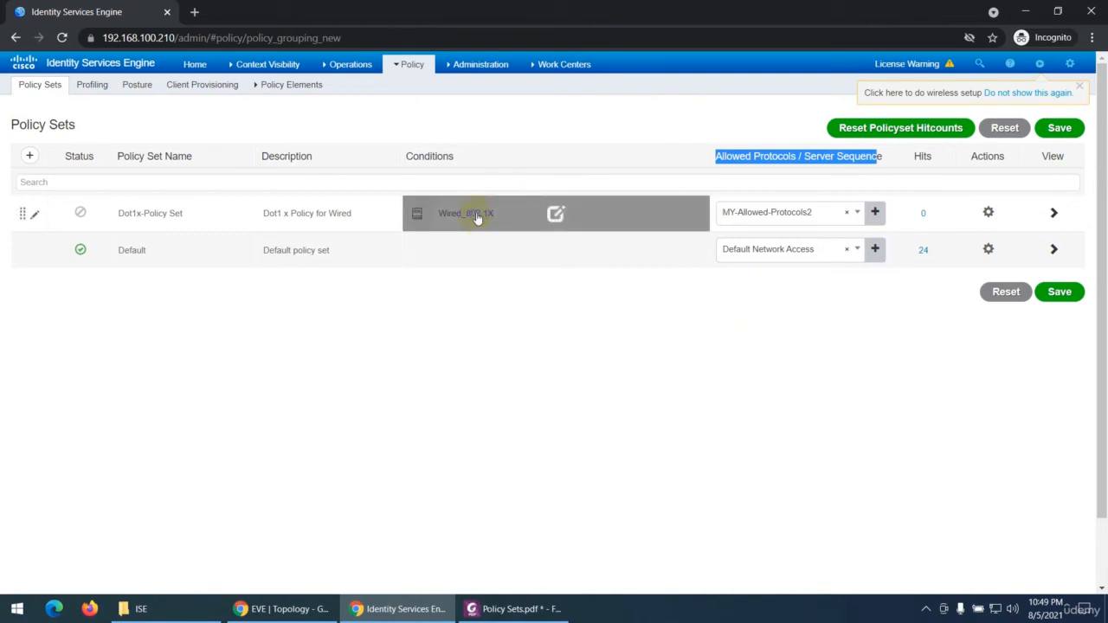
Step: Reset the hit counts of Dot1x-Policy Set and the Default policy set individually
{"action": "left_click_drag", "start_coordinate": [915, 156], "coordinate": [939, 162]}
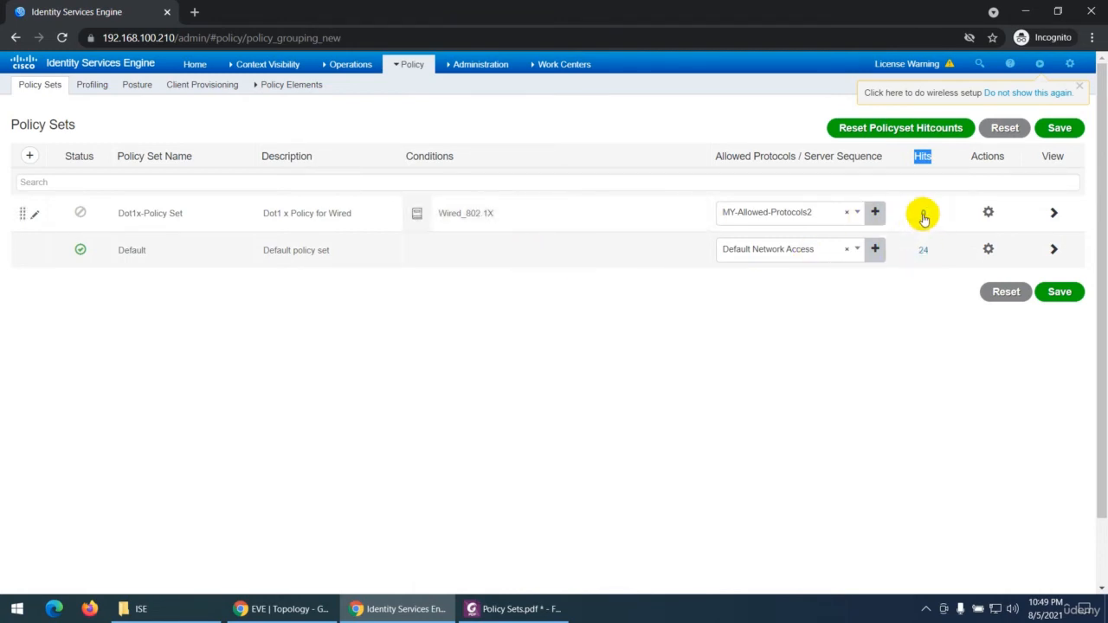
{"action": "left_click", "coordinate": [922, 215]}
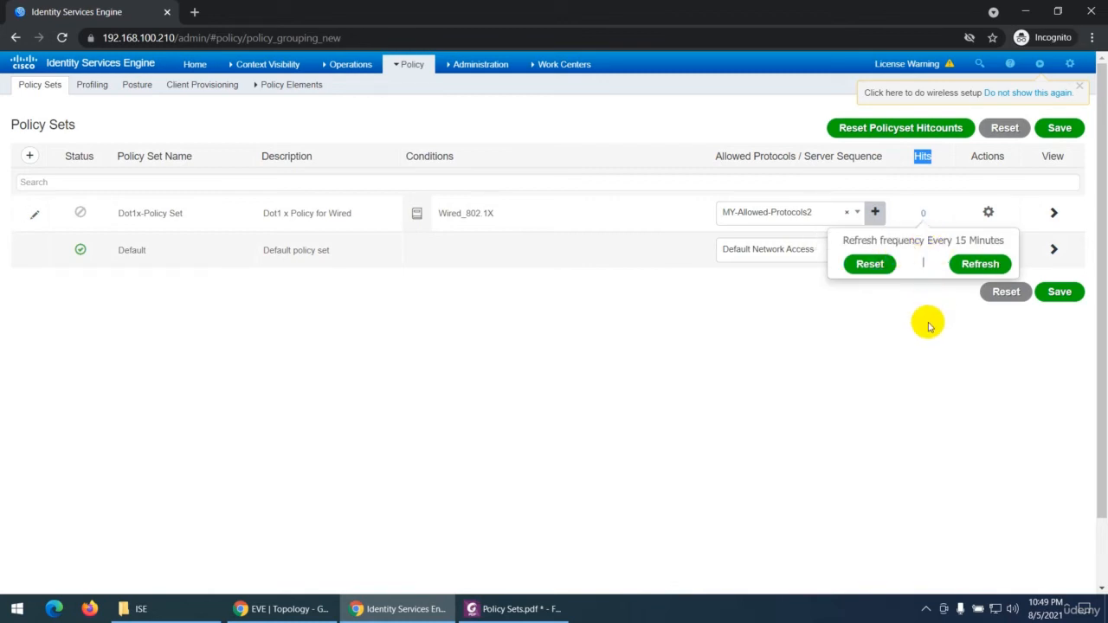
{"action": "left_click", "coordinate": [867, 264]}
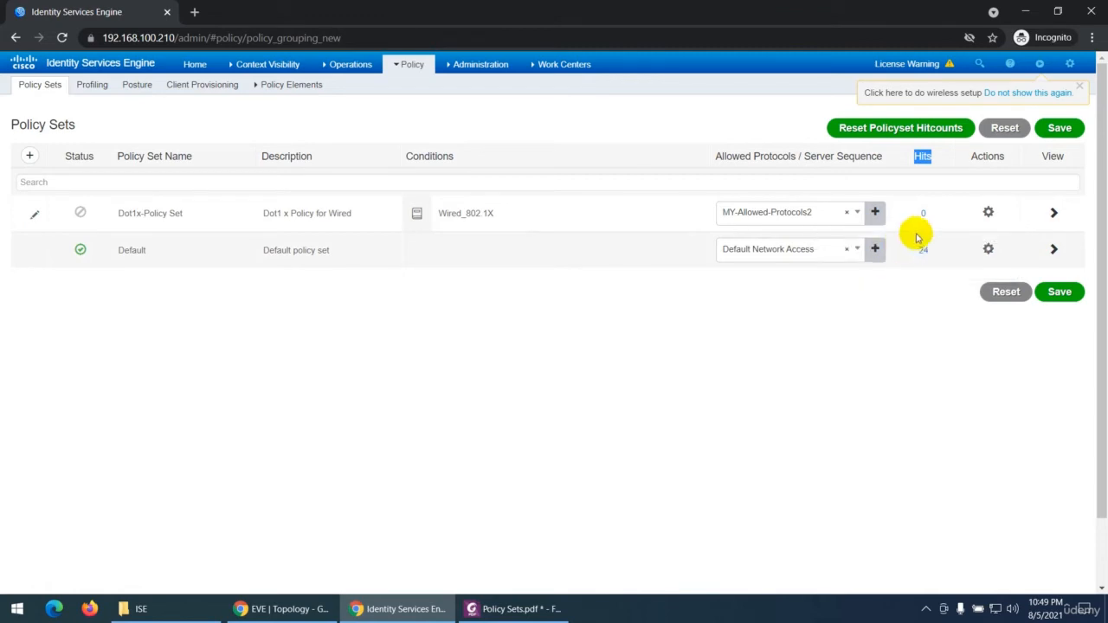
{"action": "left_click", "coordinate": [922, 249]}
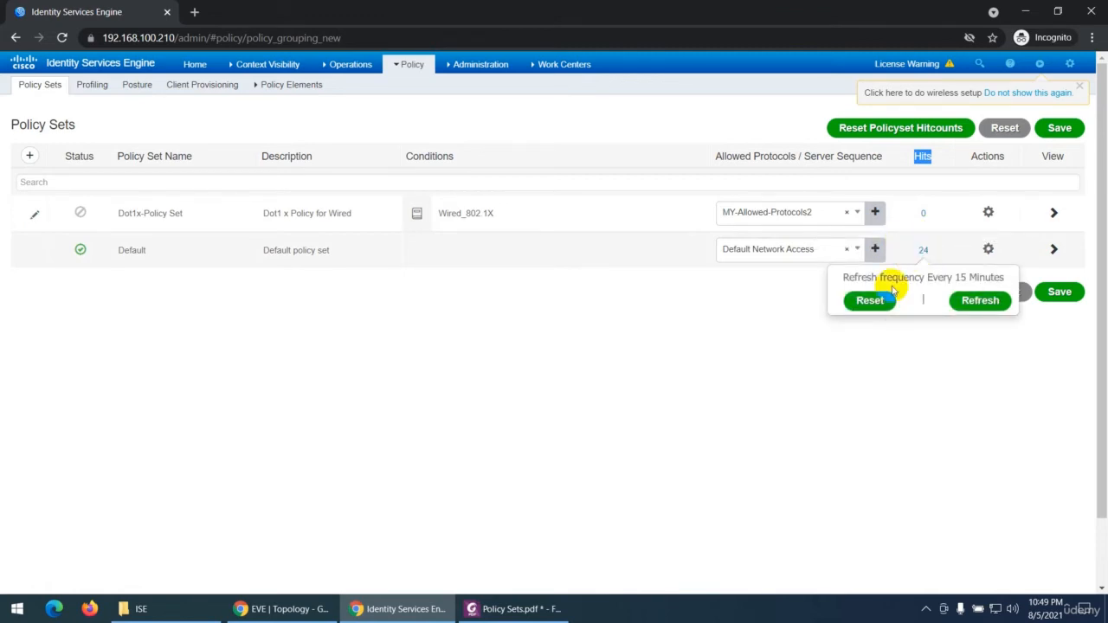
{"action": "left_click", "coordinate": [869, 300]}
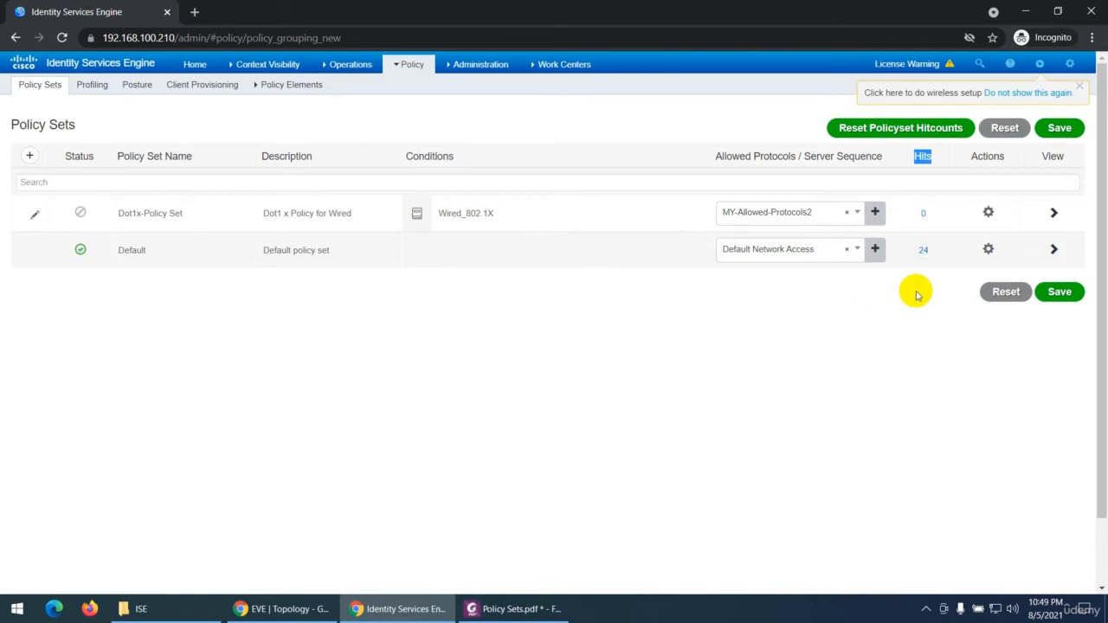
Step: Discard the unsaved policy set changes and reset the Default policy set's hit count again
{"action": "left_click", "coordinate": [997, 291]}
{"action": "left_click", "coordinate": [749, 159]}
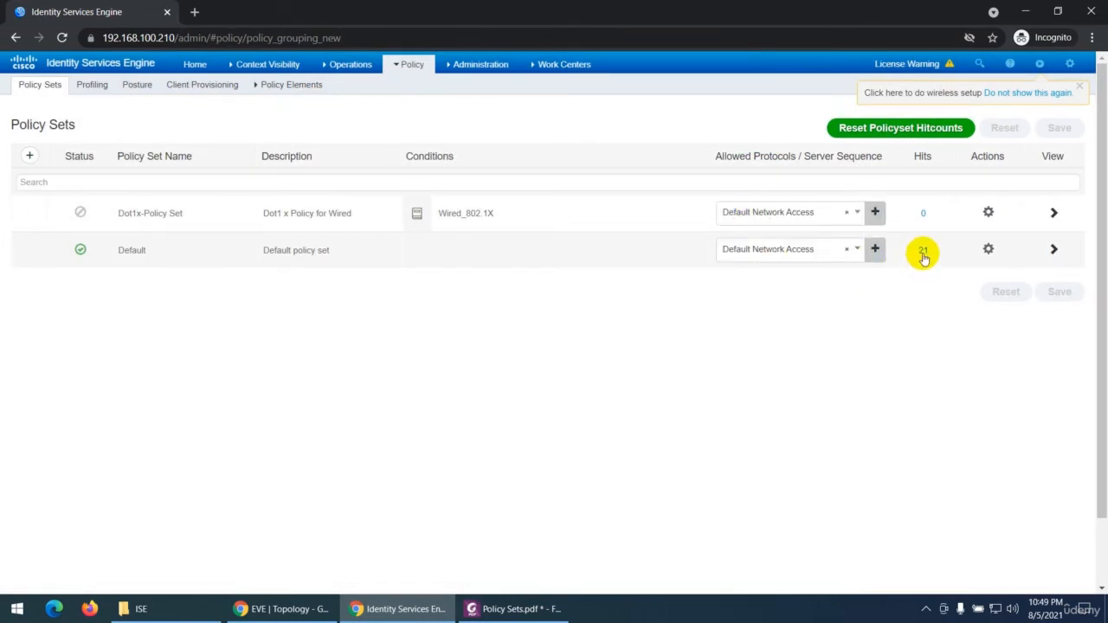
{"action": "left_click", "coordinate": [924, 255]}
{"action": "left_click", "coordinate": [877, 302]}
Step: Refresh the hit count of the Default policy set and reset it
{"action": "left_click", "coordinate": [281, 85]}
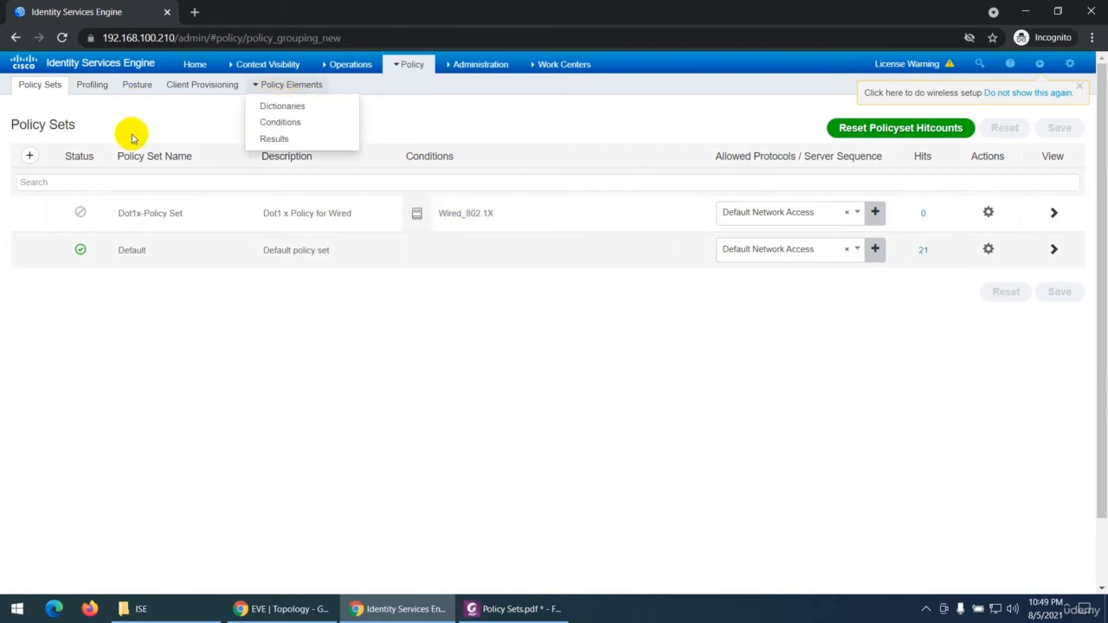
{"action": "left_click", "coordinate": [403, 85]}
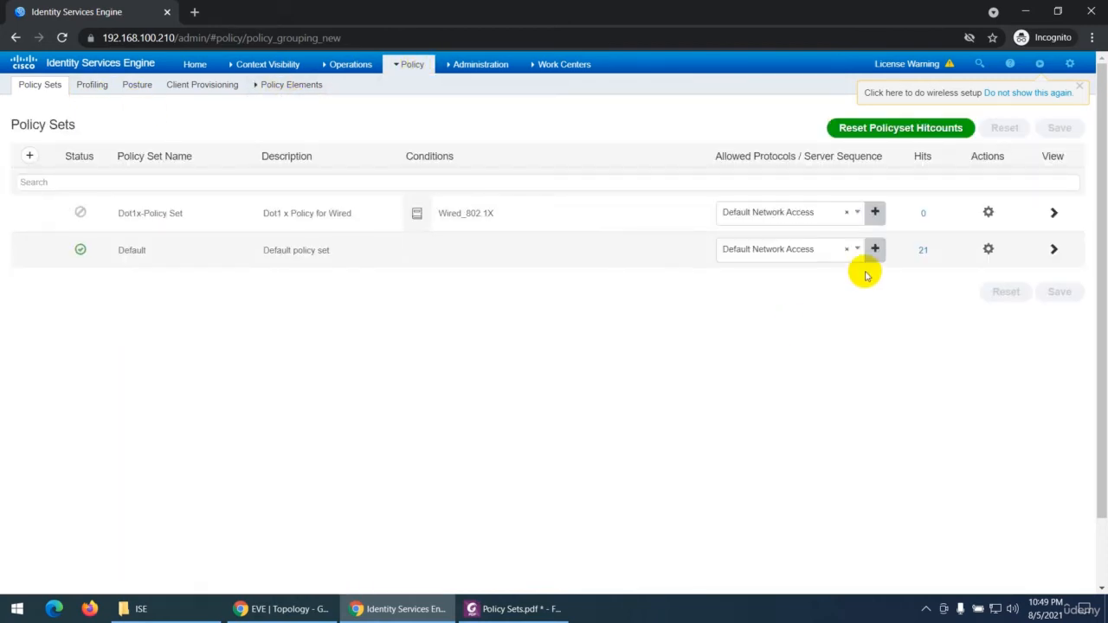
{"action": "left_click", "coordinate": [919, 250]}
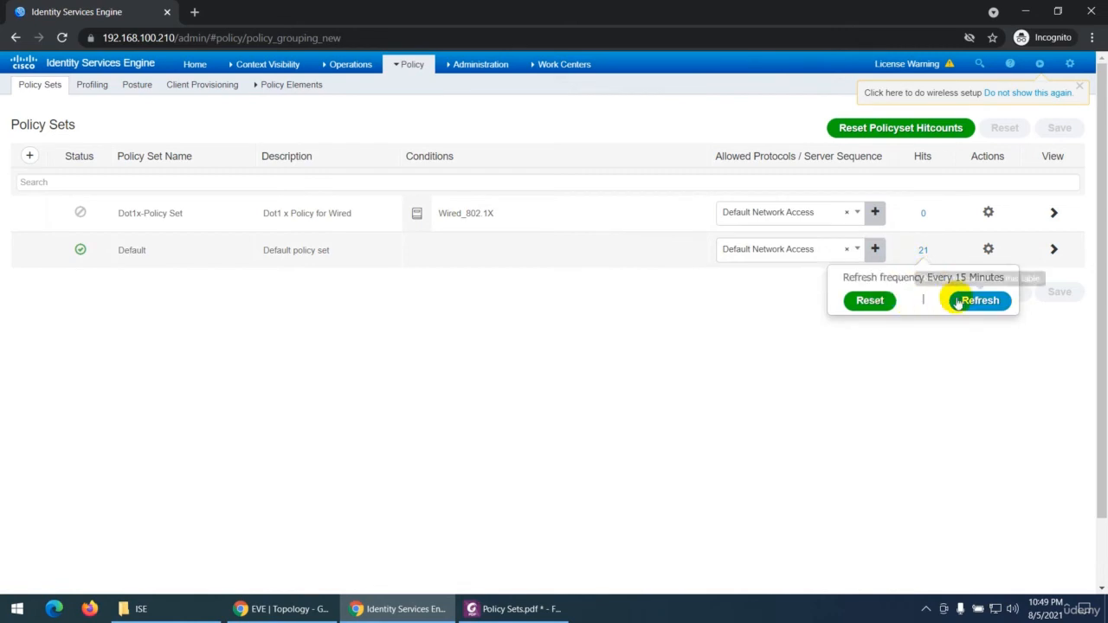
{"action": "left_click", "coordinate": [958, 302]}
{"action": "left_click", "coordinate": [920, 250]}
{"action": "left_click", "coordinate": [874, 303]}
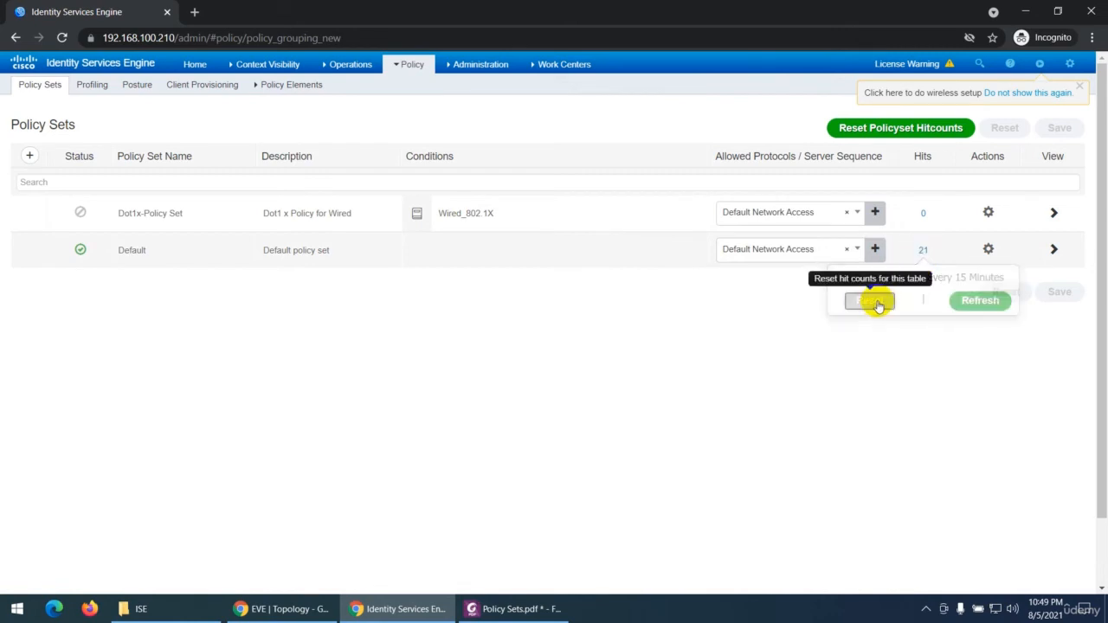
Step: Reset the Default policy set's hit count once more and refresh the count again
{"action": "mouse_move", "coordinate": [301, 89]}
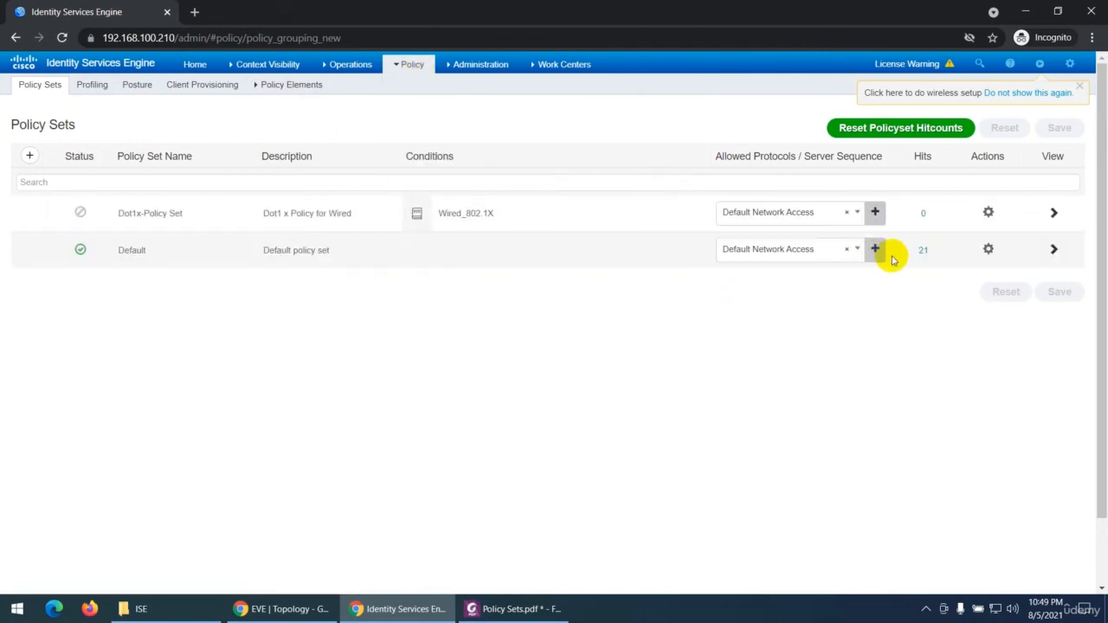
{"action": "left_click", "coordinate": [922, 250]}
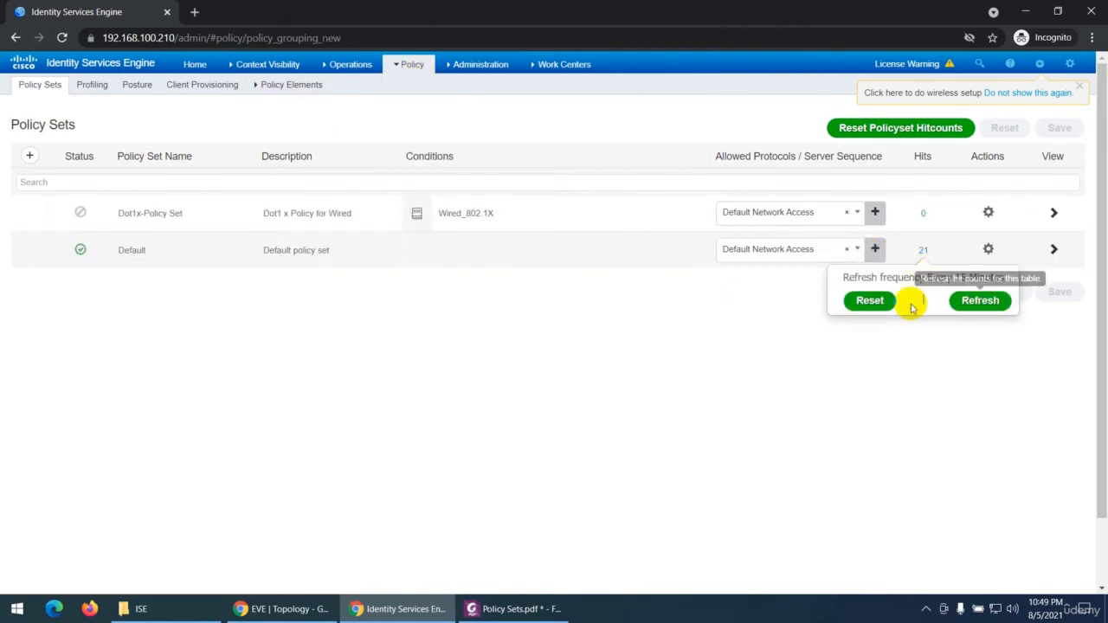
{"action": "left_click", "coordinate": [865, 301]}
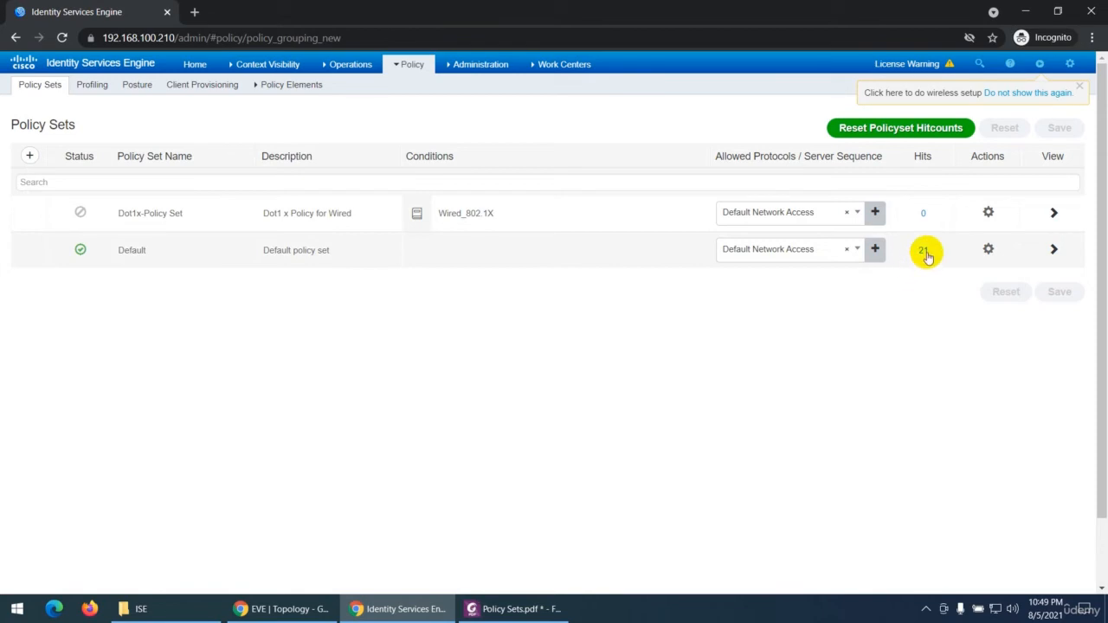
{"action": "left_click", "coordinate": [924, 251]}
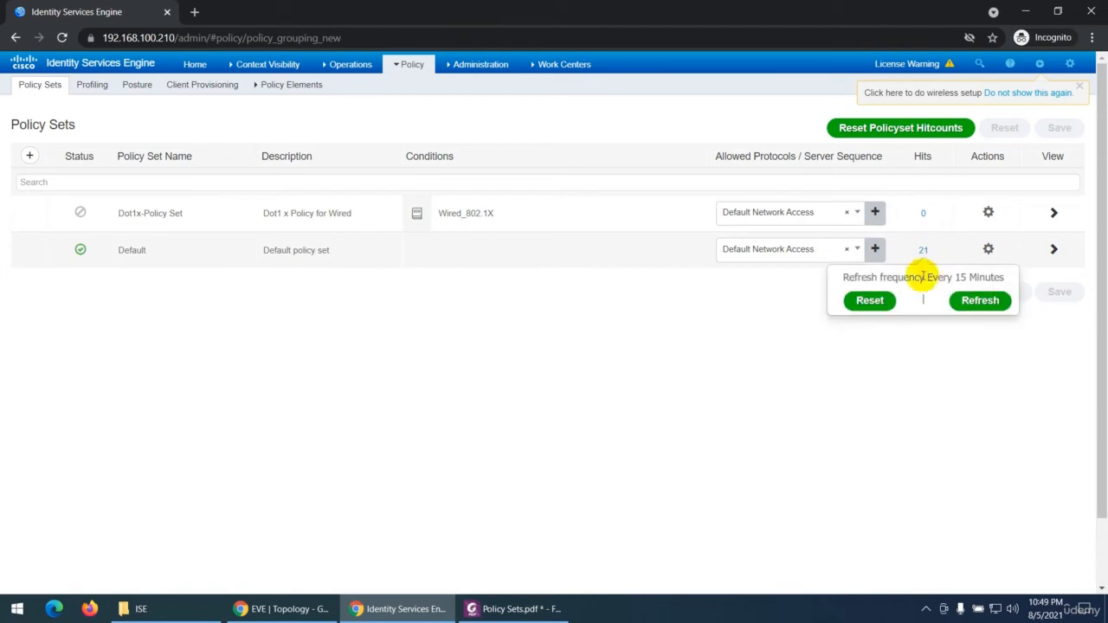
{"action": "left_click", "coordinate": [981, 303]}
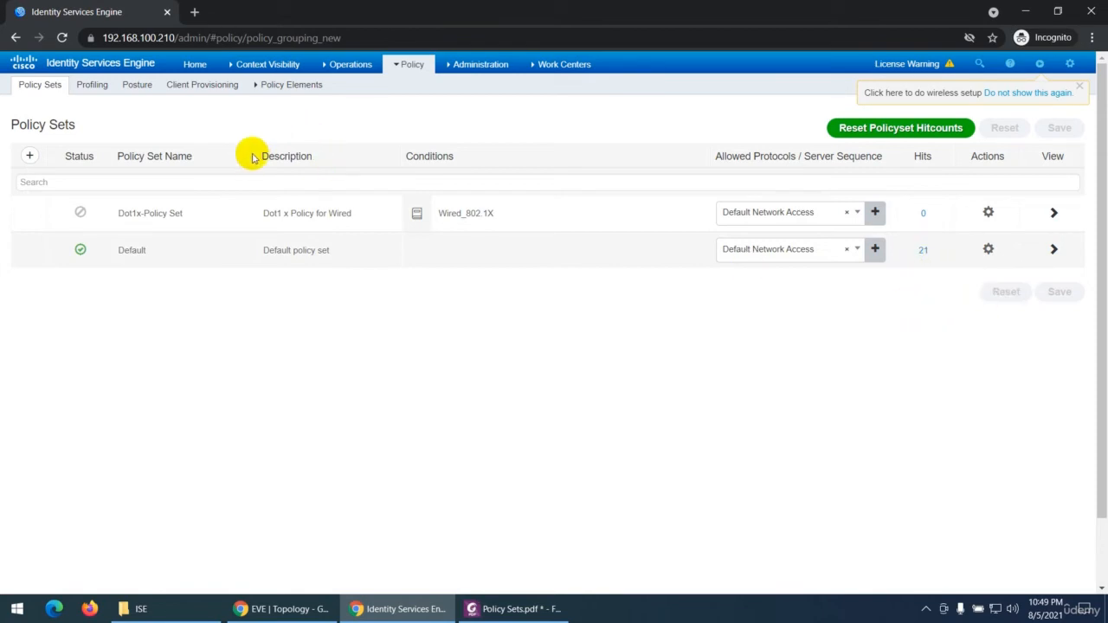
{"action": "left_click", "coordinate": [418, 95]}
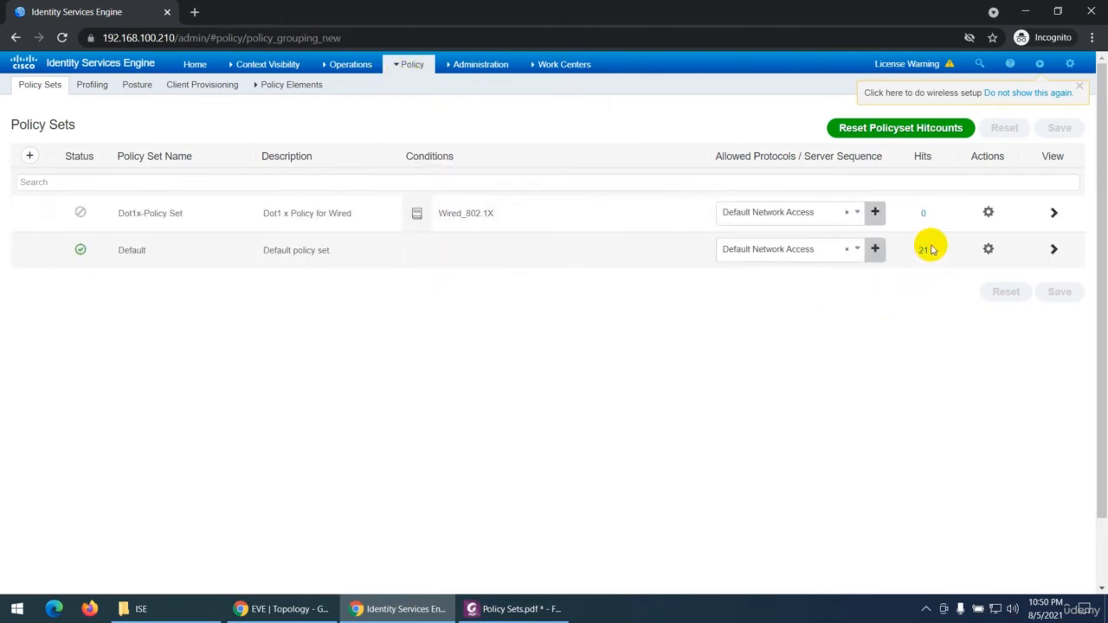
Step: Insert a new policy set row above Dot1x-Policy Set and another row directly below the new one
{"action": "left_click", "coordinate": [988, 213]}
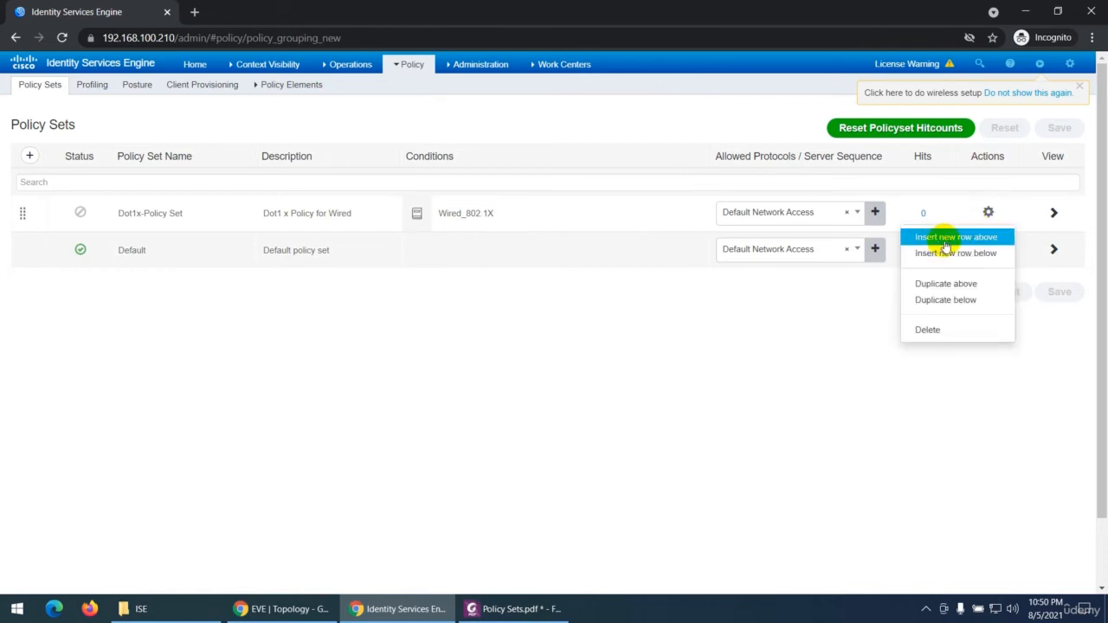
{"action": "left_click", "coordinate": [940, 240]}
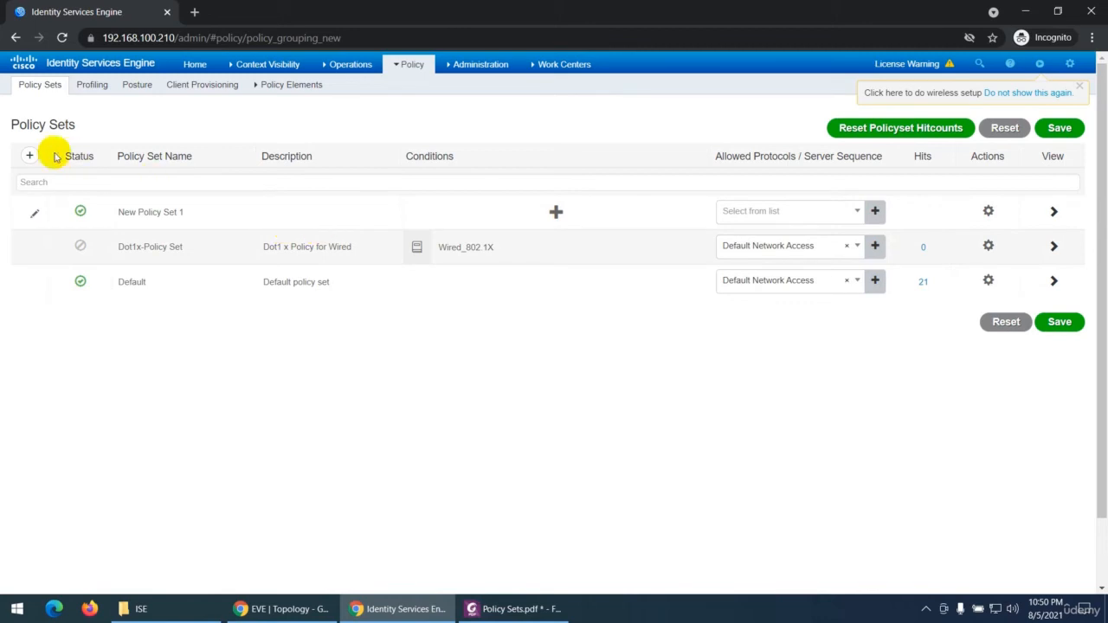
{"action": "left_click", "coordinate": [988, 211]}
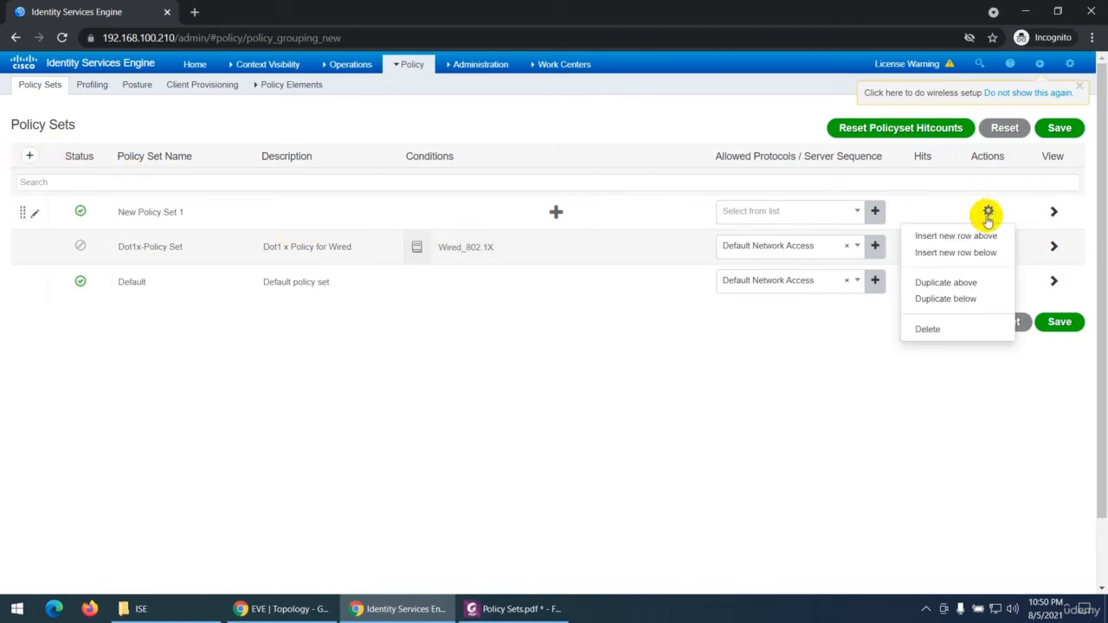
{"action": "left_click", "coordinate": [938, 253]}
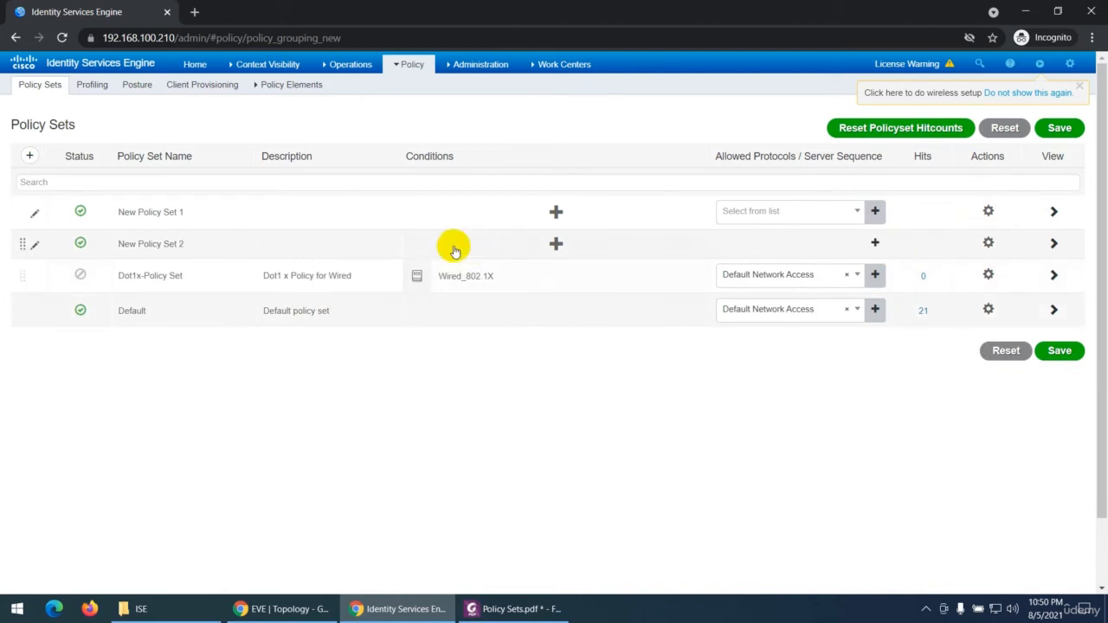
Step: Duplicate Dot1x-Policy Set above itself, duplicate that copy below, and highlight the suffixes in the copies' names
{"action": "left_click", "coordinate": [988, 282]}
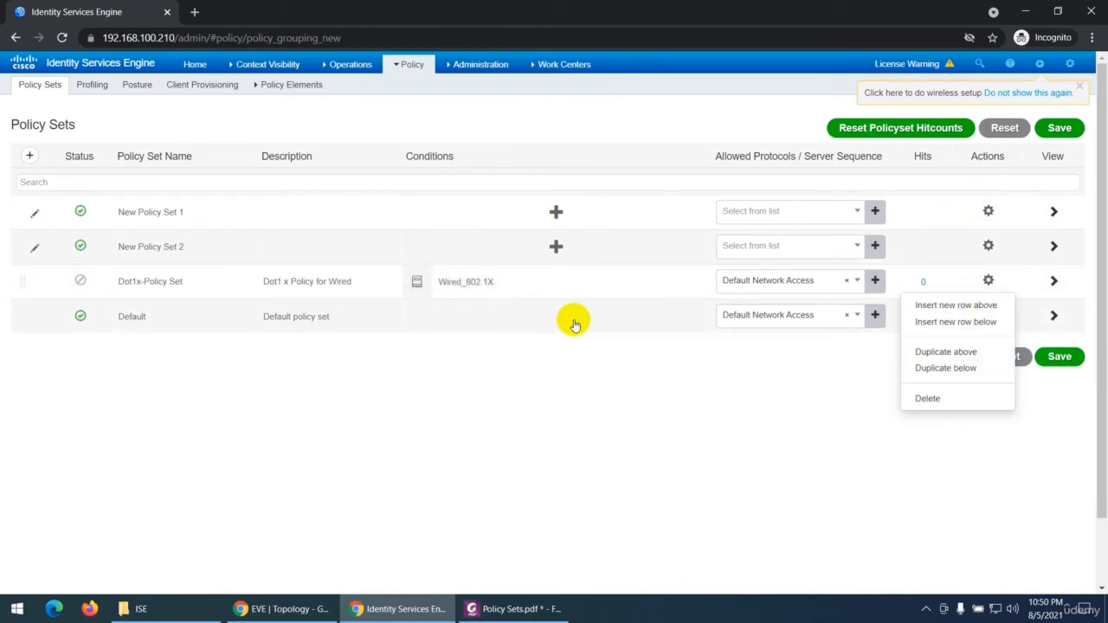
{"action": "left_click", "coordinate": [948, 353]}
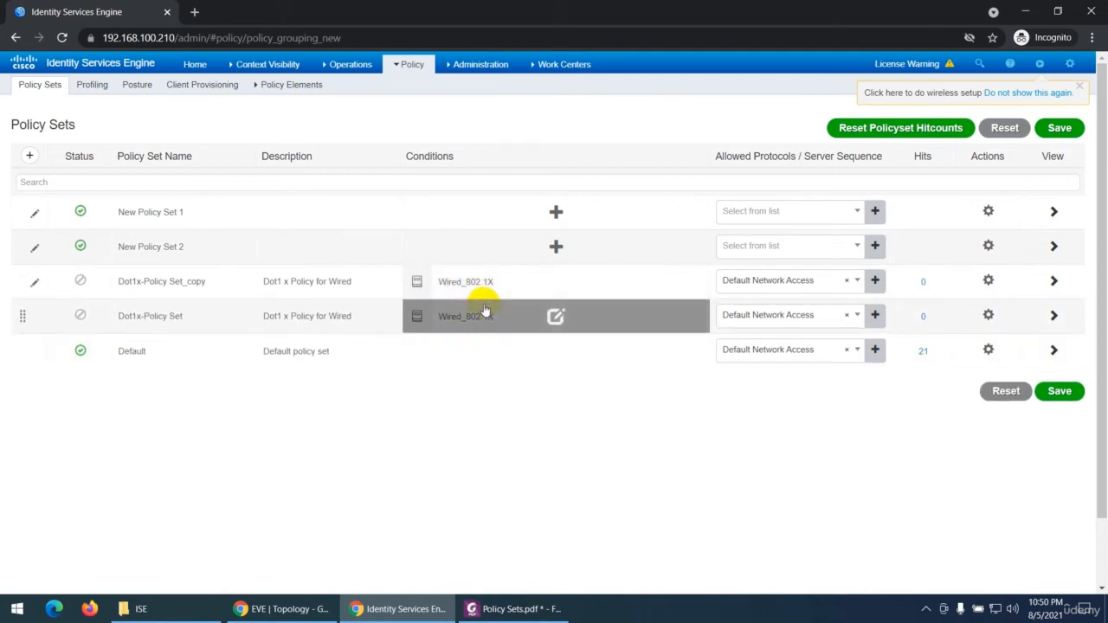
{"action": "left_click", "coordinate": [988, 280]}
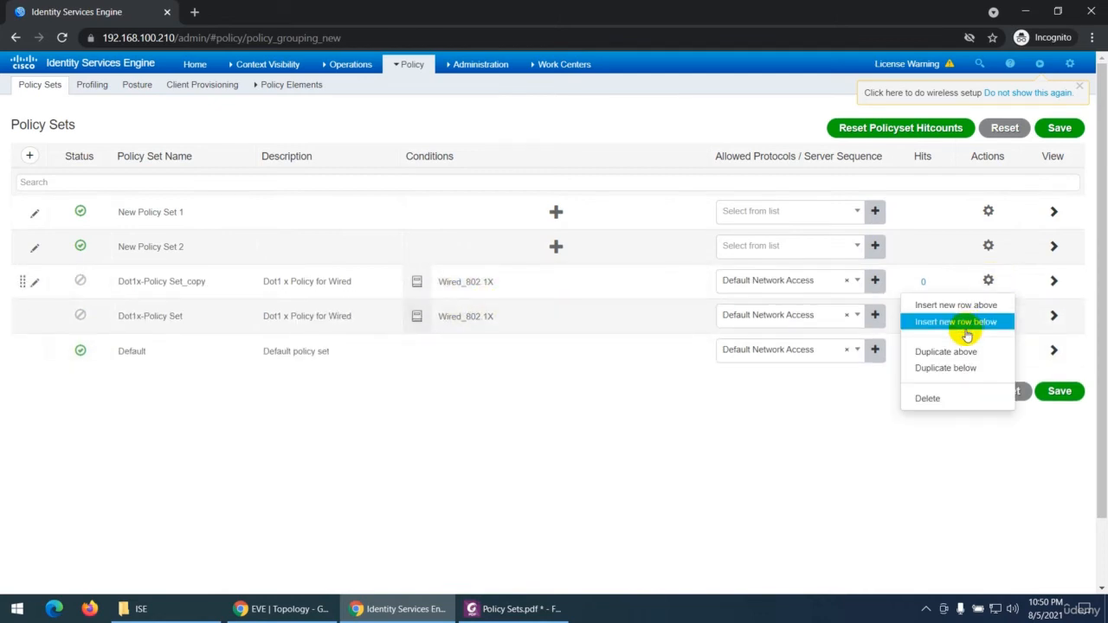
{"action": "left_click", "coordinate": [950, 372]}
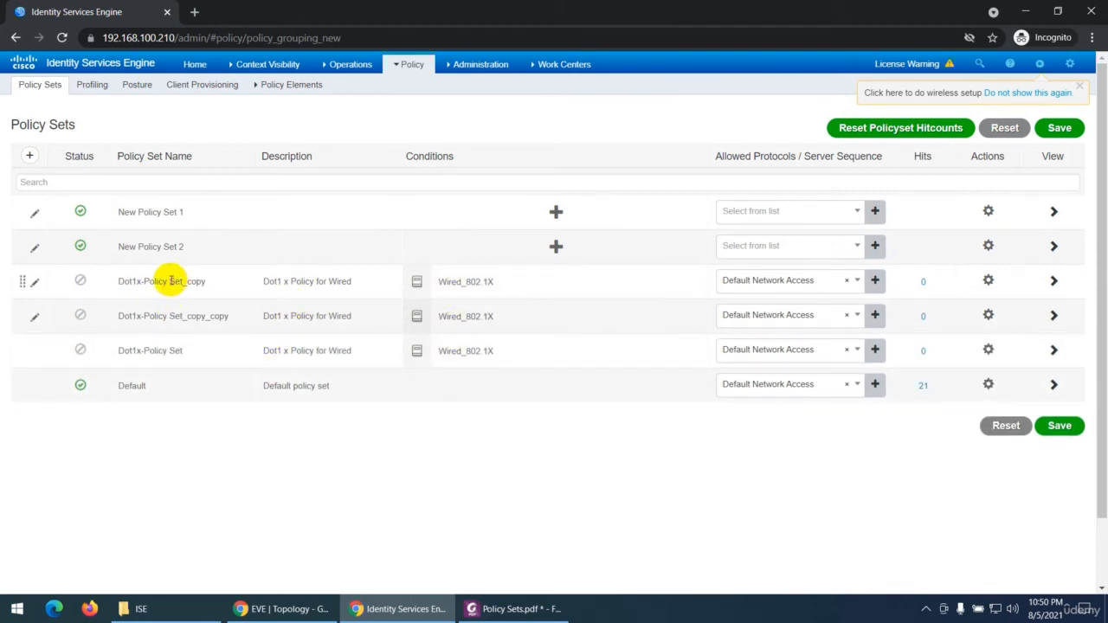
{"action": "left_click_drag", "start_coordinate": [188, 281], "coordinate": [212, 280]}
{"action": "left_click_drag", "start_coordinate": [188, 316], "coordinate": [240, 318]}
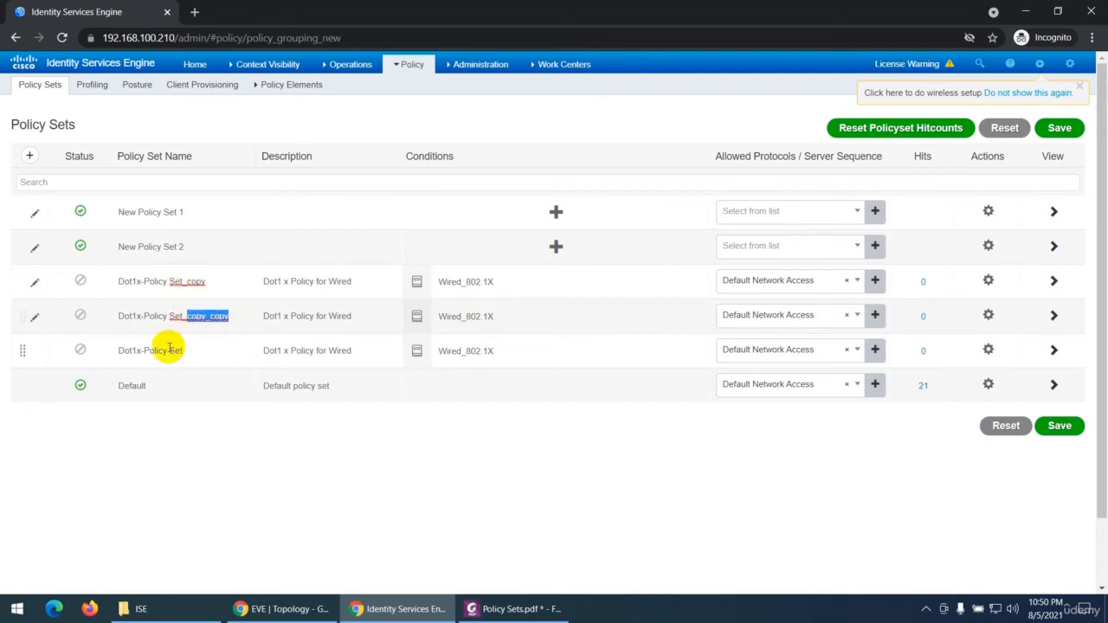
Step: Delete Dot1x-Policy Set and the two empty policy sets, New Policy Set 1 and New Policy Set 2
{"action": "left_click", "coordinate": [988, 349]}
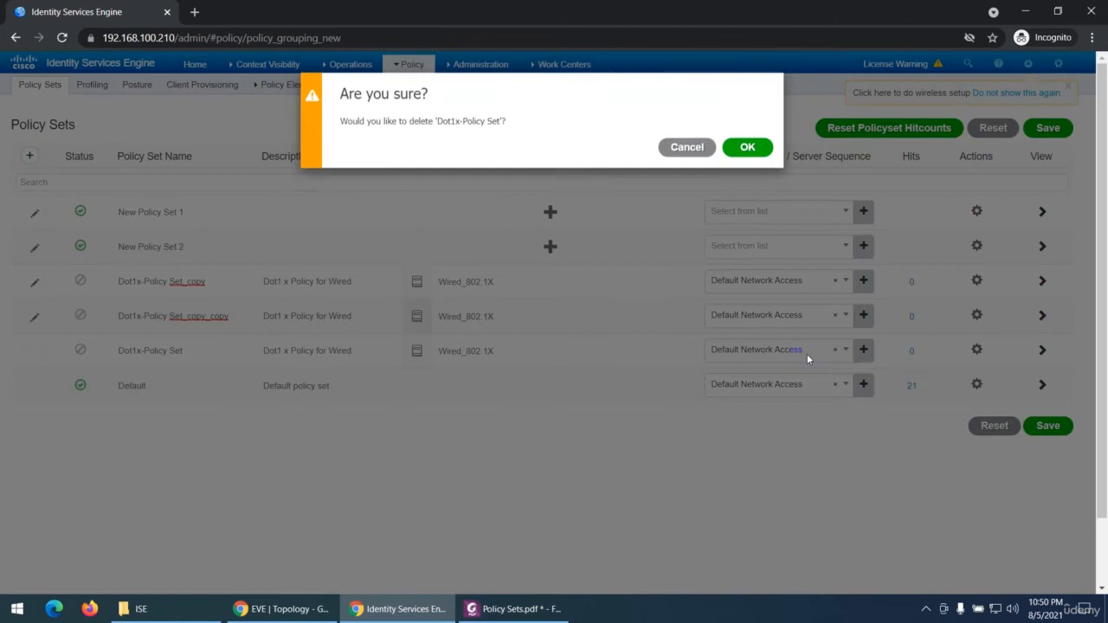
{"action": "left_click", "coordinate": [747, 147]}
{"action": "left_click", "coordinate": [988, 212]}
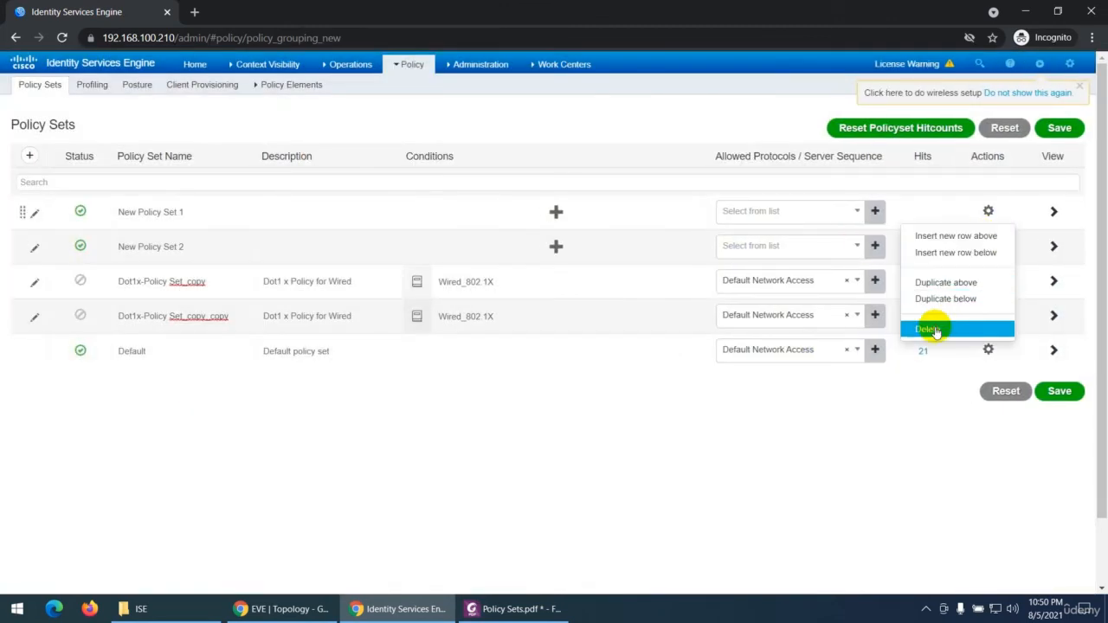
{"action": "left_click", "coordinate": [935, 330]}
{"action": "left_click", "coordinate": [747, 147]}
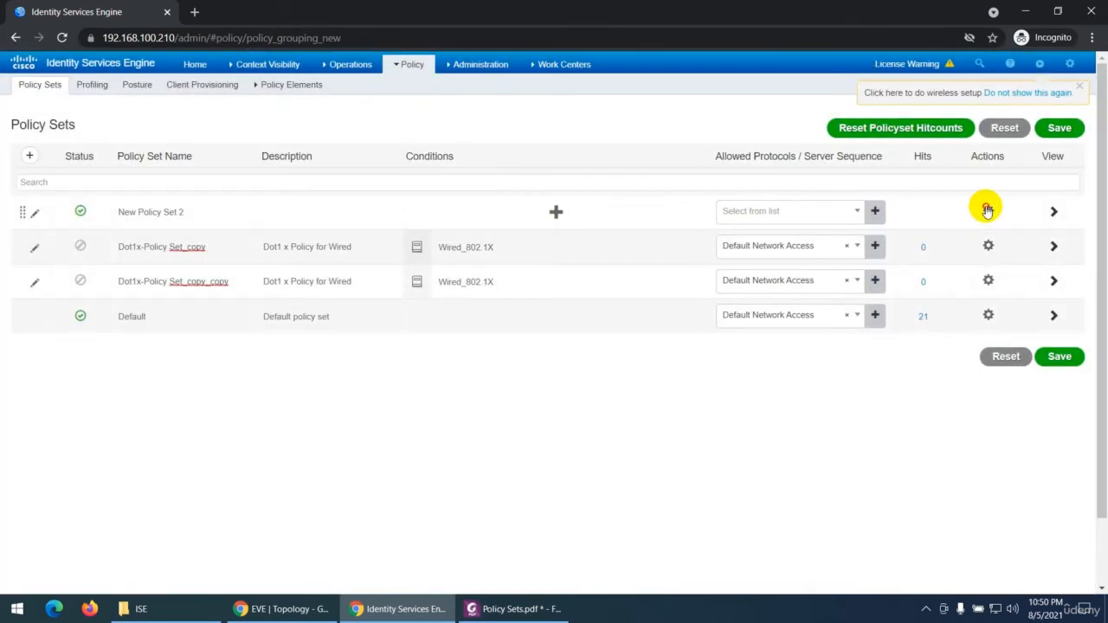
{"action": "left_click", "coordinate": [987, 212]}
{"action": "left_click", "coordinate": [929, 330]}
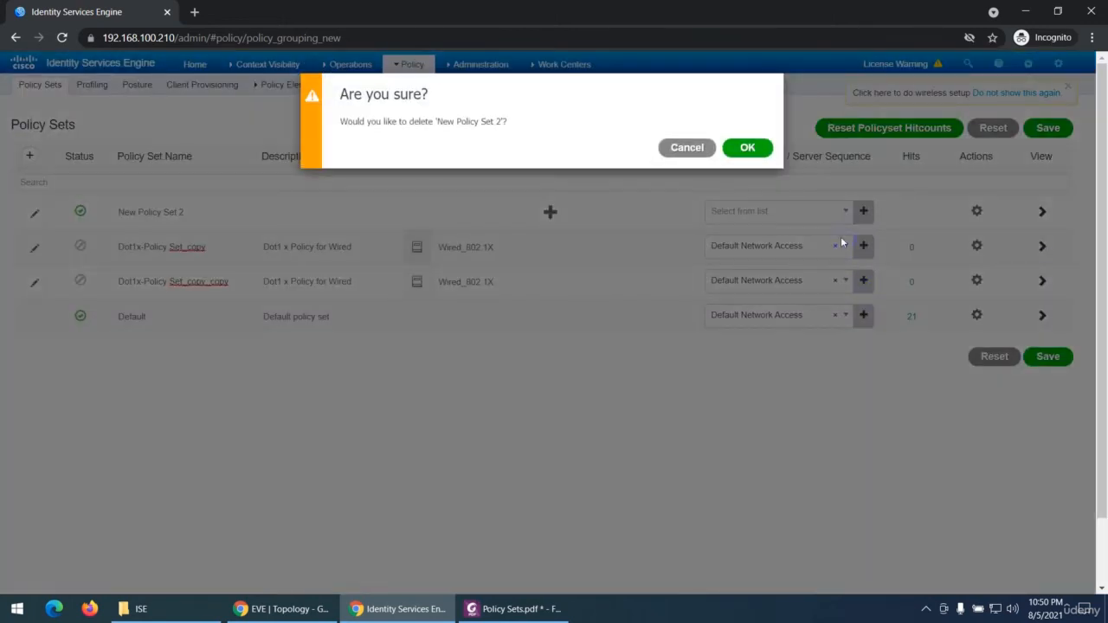
{"action": "left_click", "coordinate": [747, 148]}
{"action": "left_click", "coordinate": [988, 211]}
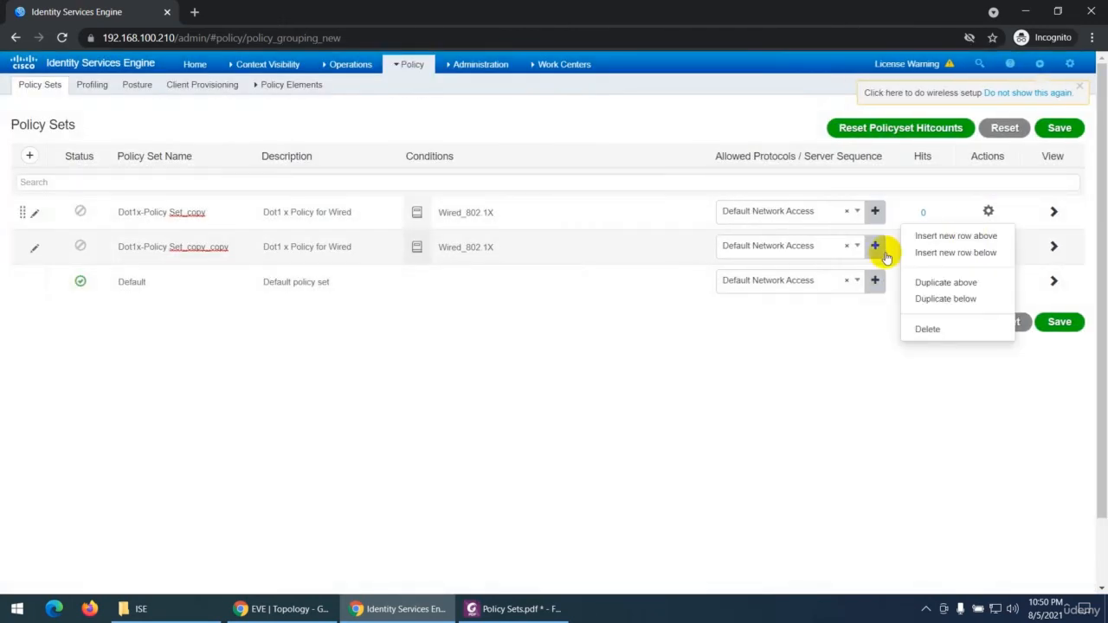
{"action": "left_click", "coordinate": [927, 328]}
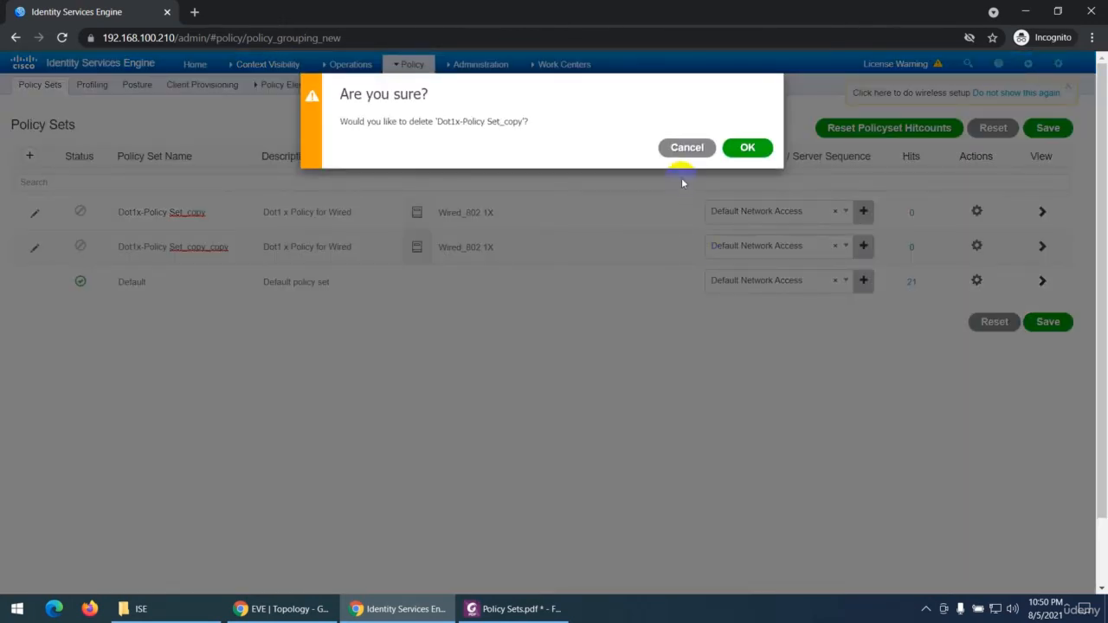
{"action": "left_click", "coordinate": [689, 147]}
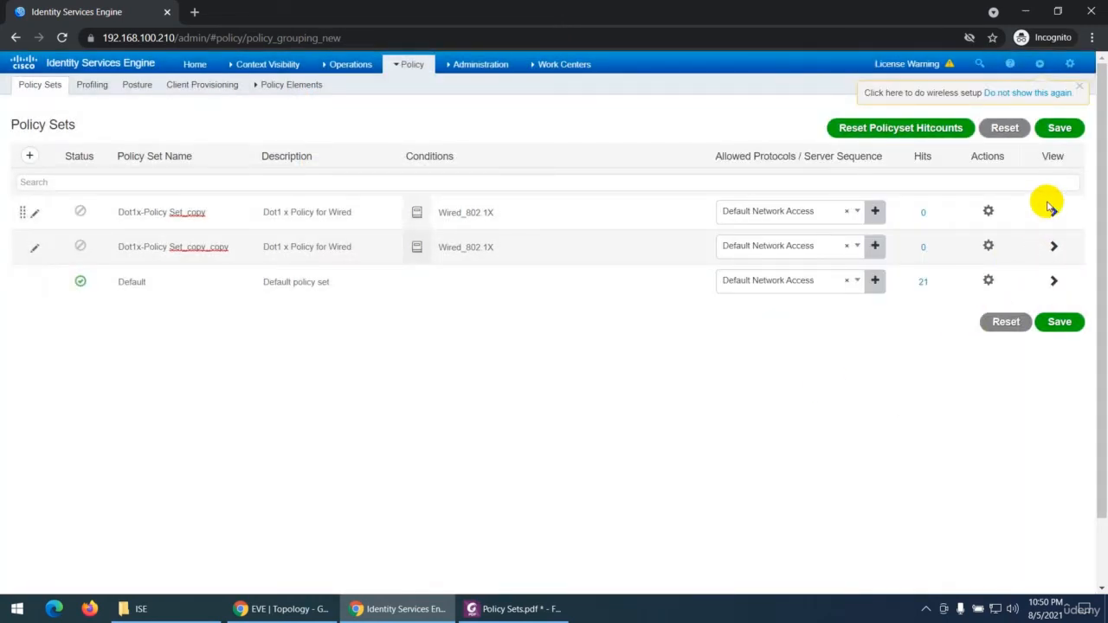
Step: Discard all unsaved policy set changes and open the detailed view of Dot1x-Policy Set
{"action": "left_click_drag", "start_coordinate": [981, 158], "coordinate": [1051, 157]}
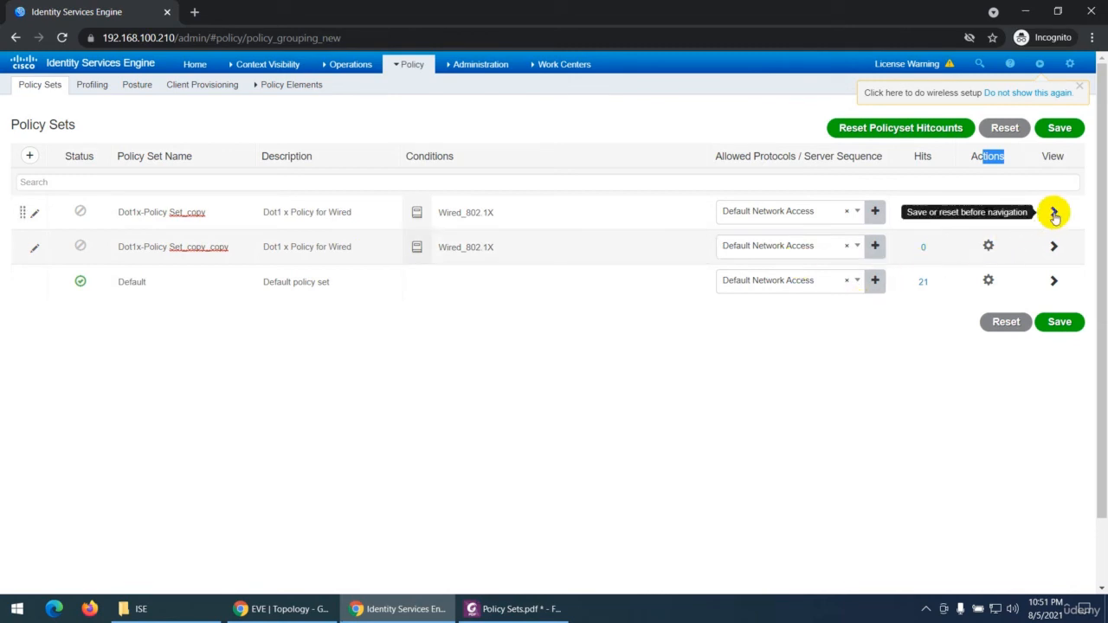
{"action": "left_click", "coordinate": [1004, 323]}
{"action": "left_click", "coordinate": [738, 168]}
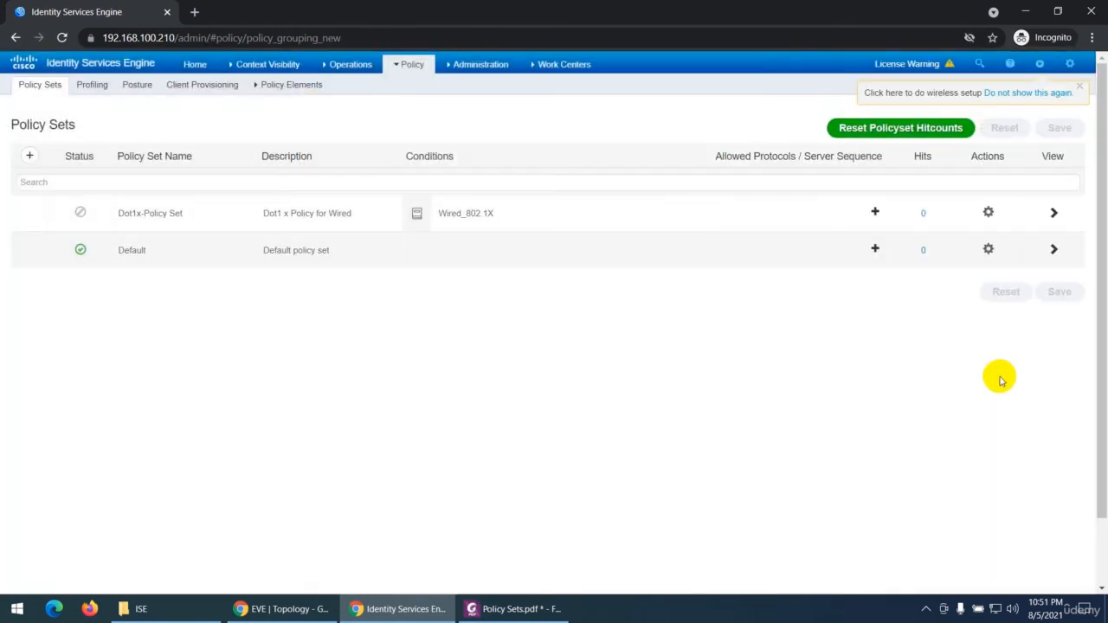
{"action": "left_click", "coordinate": [1054, 214]}
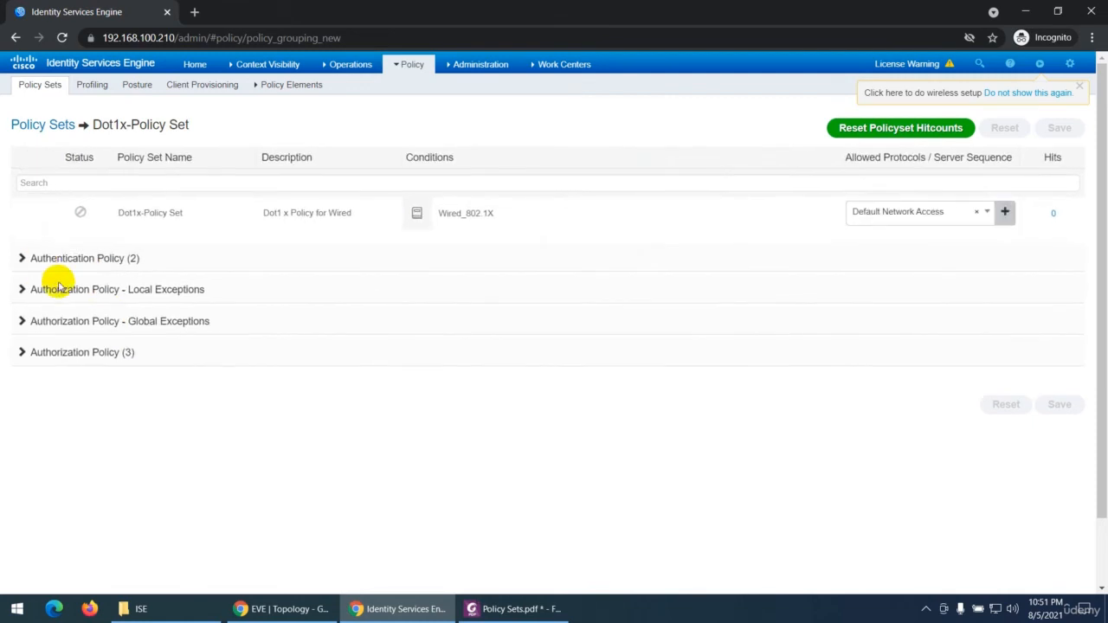
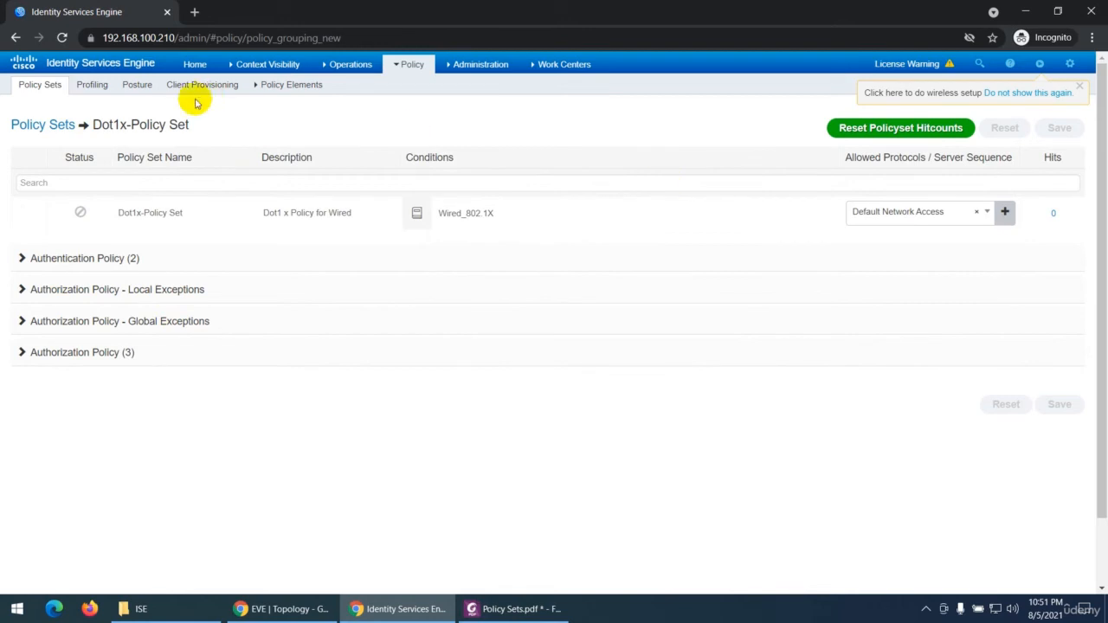
Step: Return to the policy set list, reopen Dot1x-Policy Set, and expand its Authentication Policy and Authorization Policy sections
{"action": "left_click", "coordinate": [46, 126]}
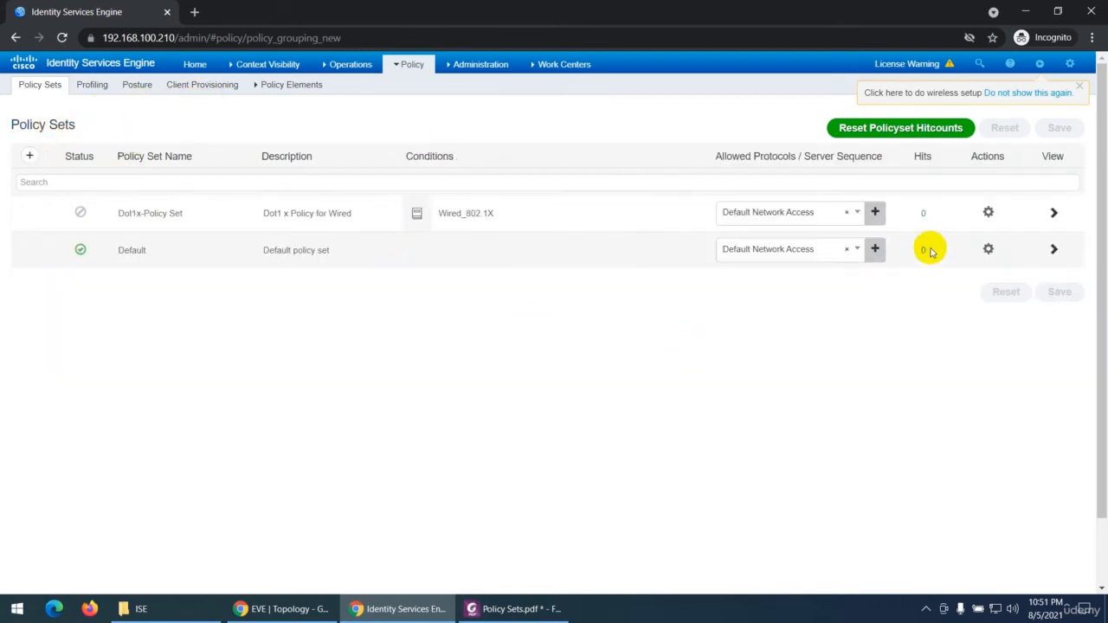
{"action": "double_click", "coordinate": [933, 252]}
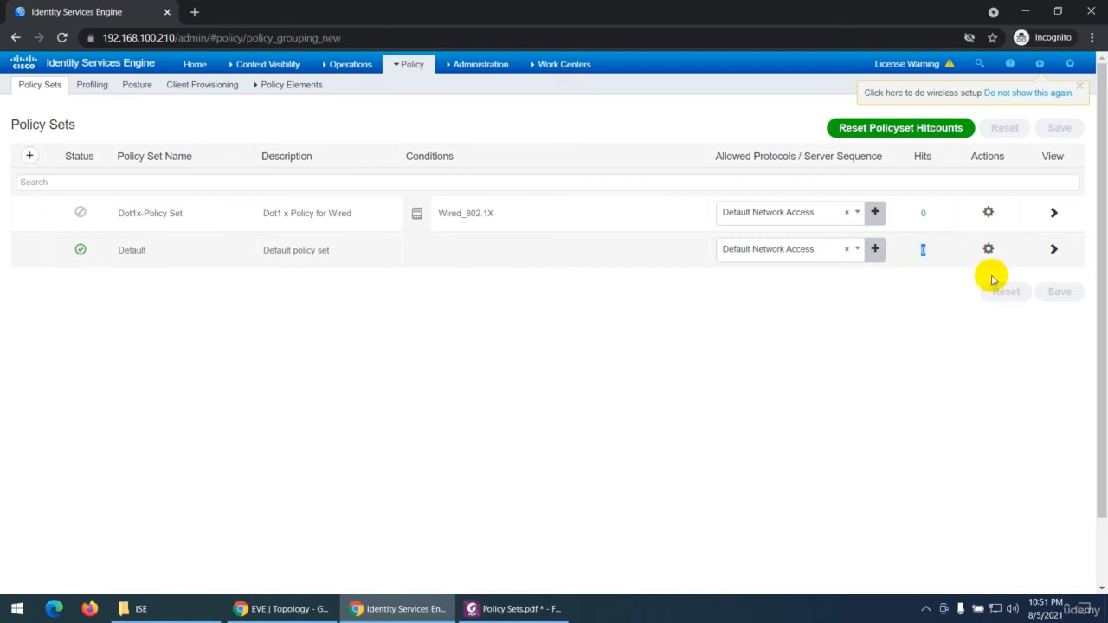
{"action": "left_click", "coordinate": [1054, 212]}
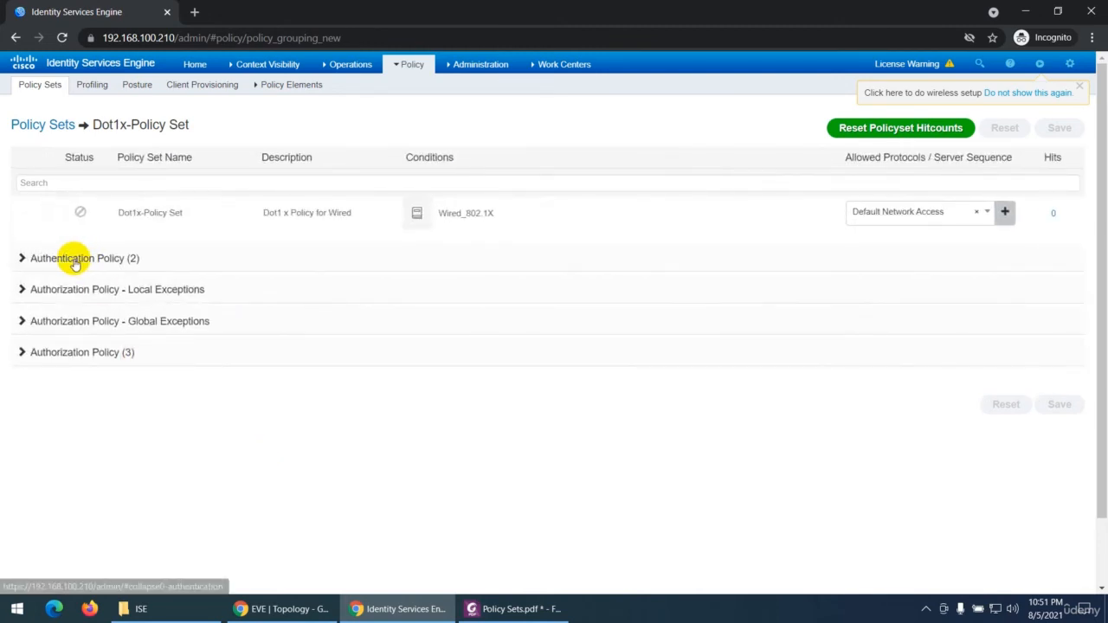
{"action": "left_click", "coordinate": [21, 258]}
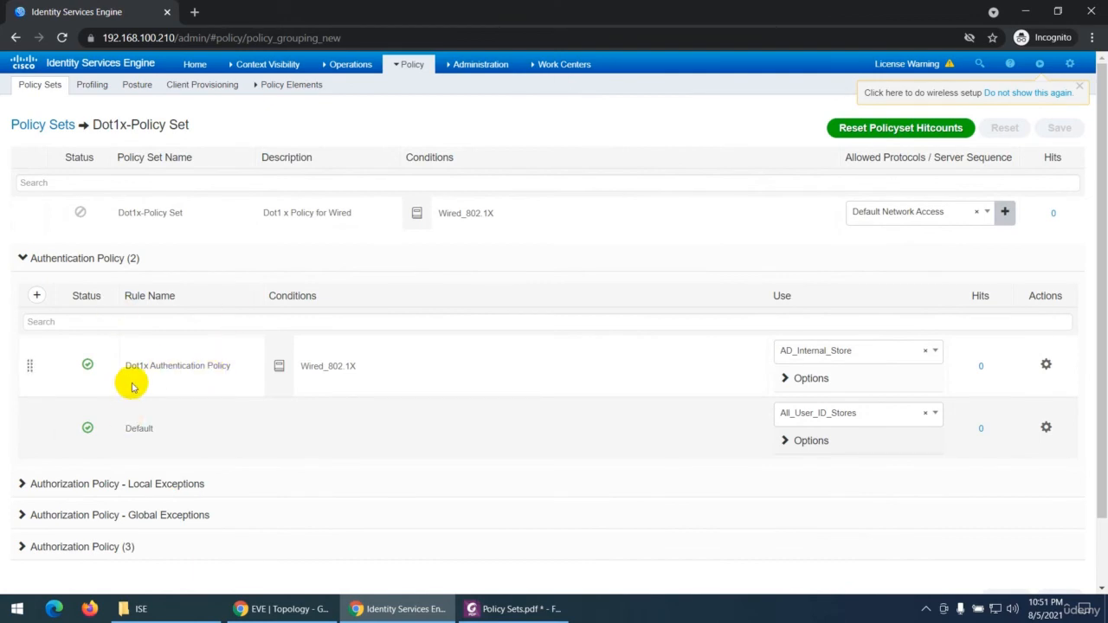
{"action": "scroll", "coordinate": [132, 387], "scroll_direction": "down", "scroll_amount": 2}
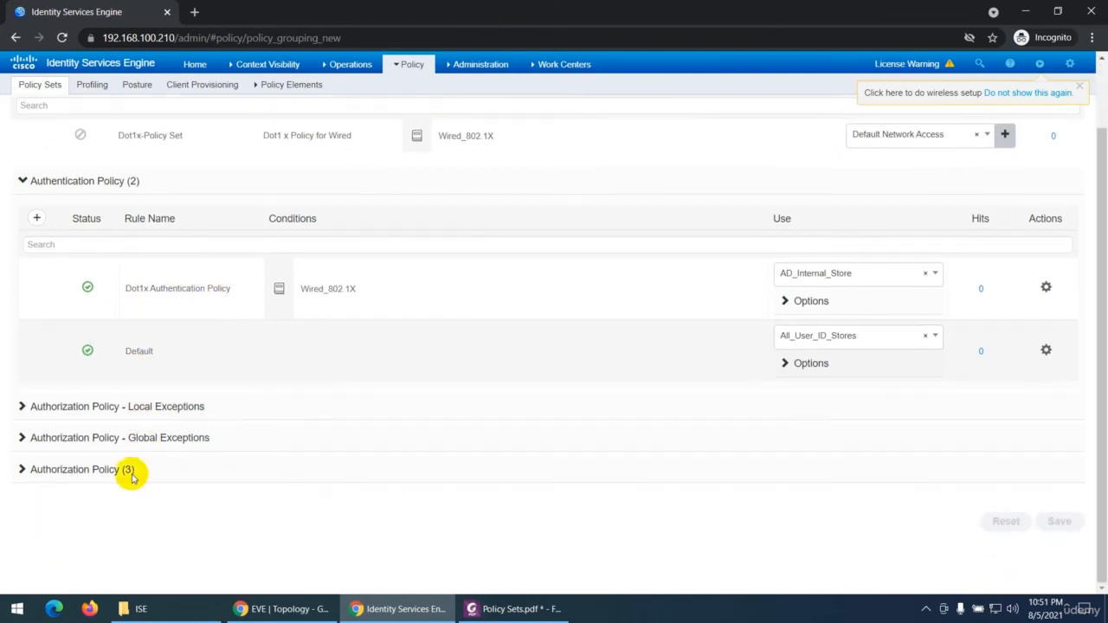
{"action": "left_click", "coordinate": [22, 470]}
{"action": "scroll", "coordinate": [119, 403], "scroll_direction": "down", "scroll_amount": 3}
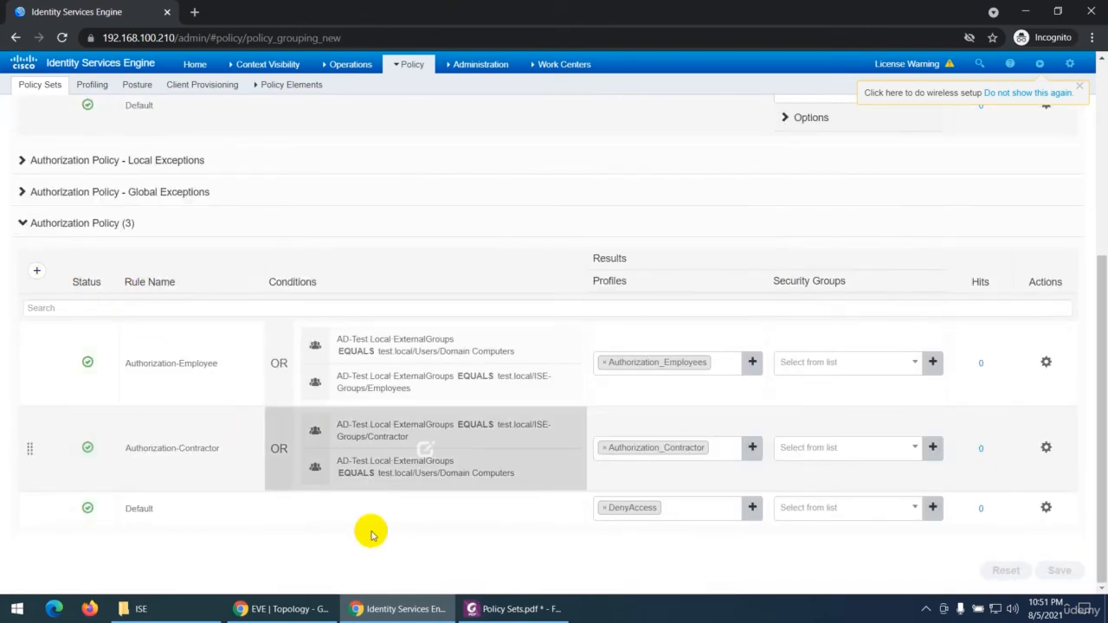
Step: Switch to Policy Sets.pdf, select the action names in the Action entry one by one, and highlight "Insert new row below" in yellow
{"action": "left_click", "coordinate": [492, 618]}
{"action": "scroll", "coordinate": [264, 372], "scroll_direction": "down", "scroll_amount": 3}
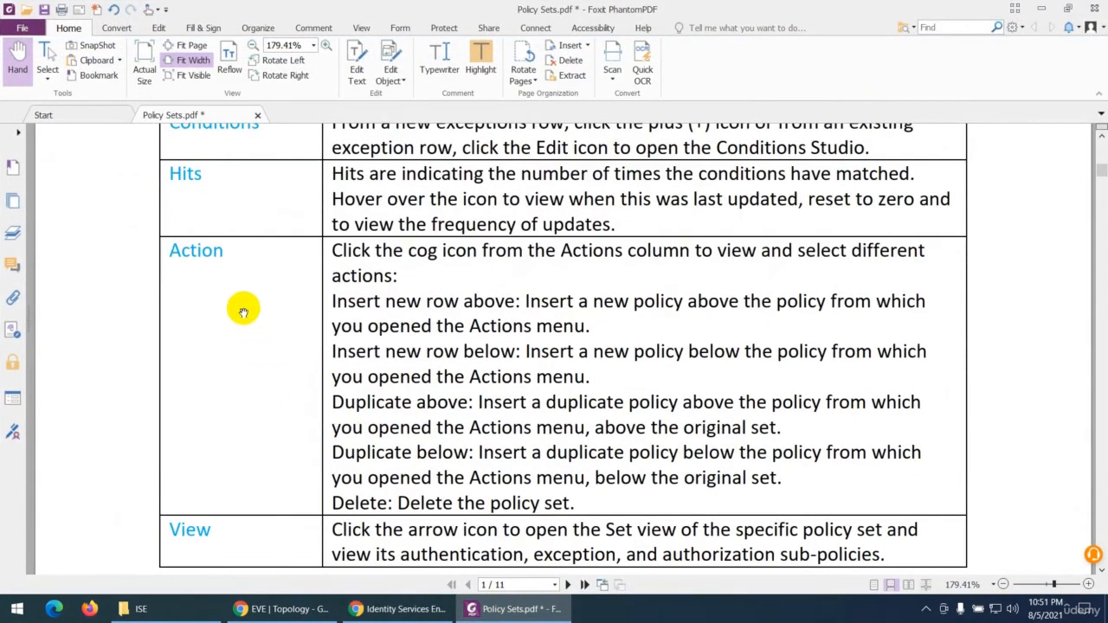
{"action": "scroll", "coordinate": [238, 294], "scroll_direction": "down", "scroll_amount": 3}
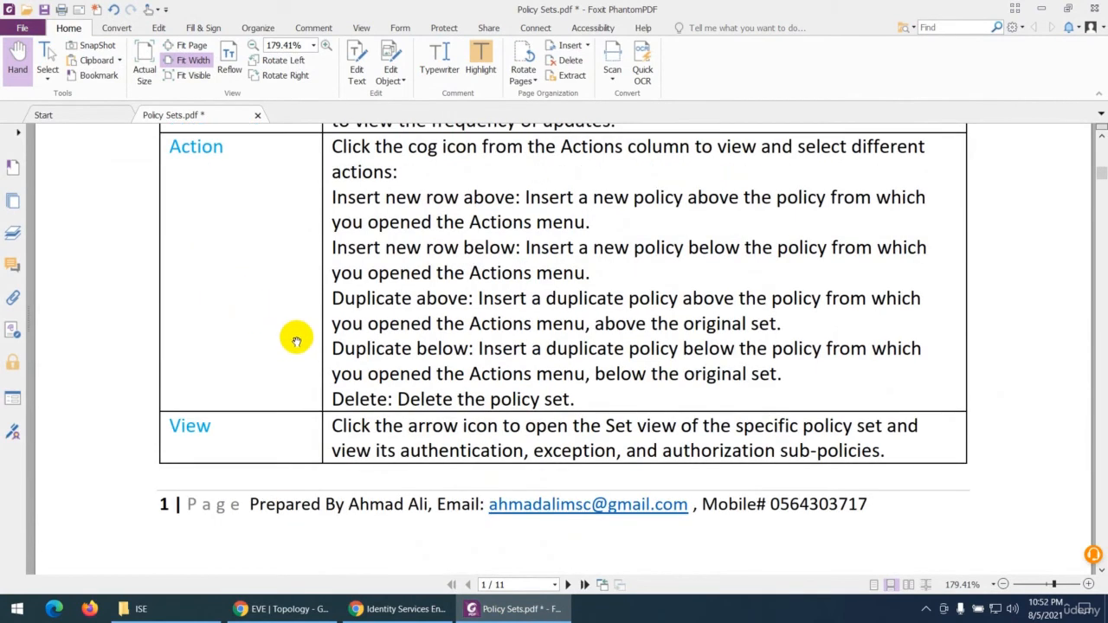
{"action": "left_click_drag", "start_coordinate": [334, 297], "coordinate": [463, 298]}
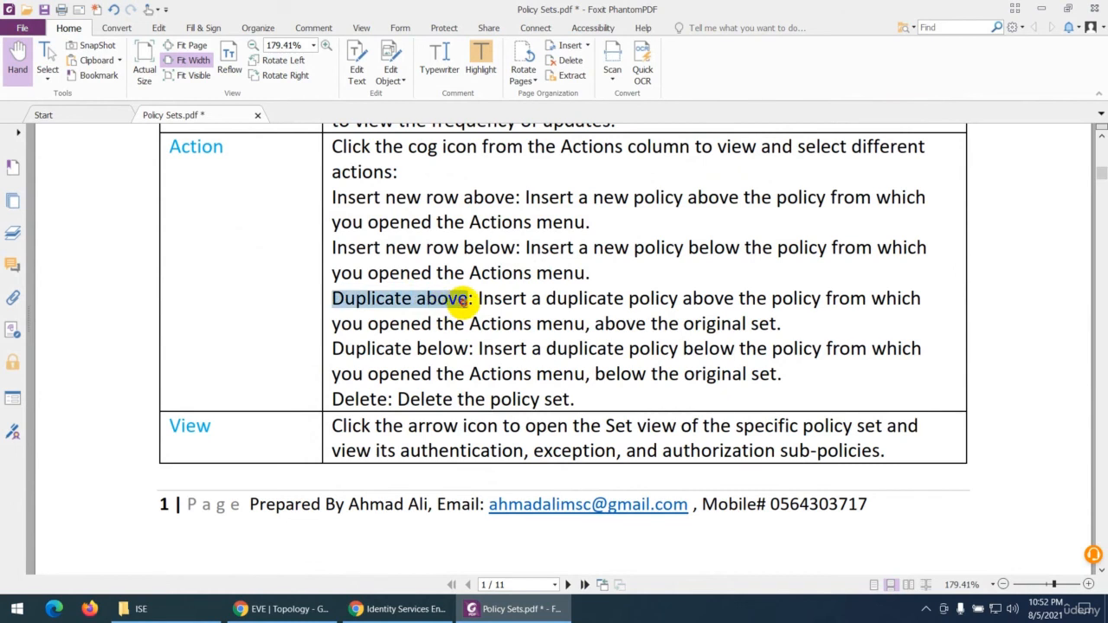
{"action": "left_click_drag", "start_coordinate": [333, 349], "coordinate": [467, 348]}
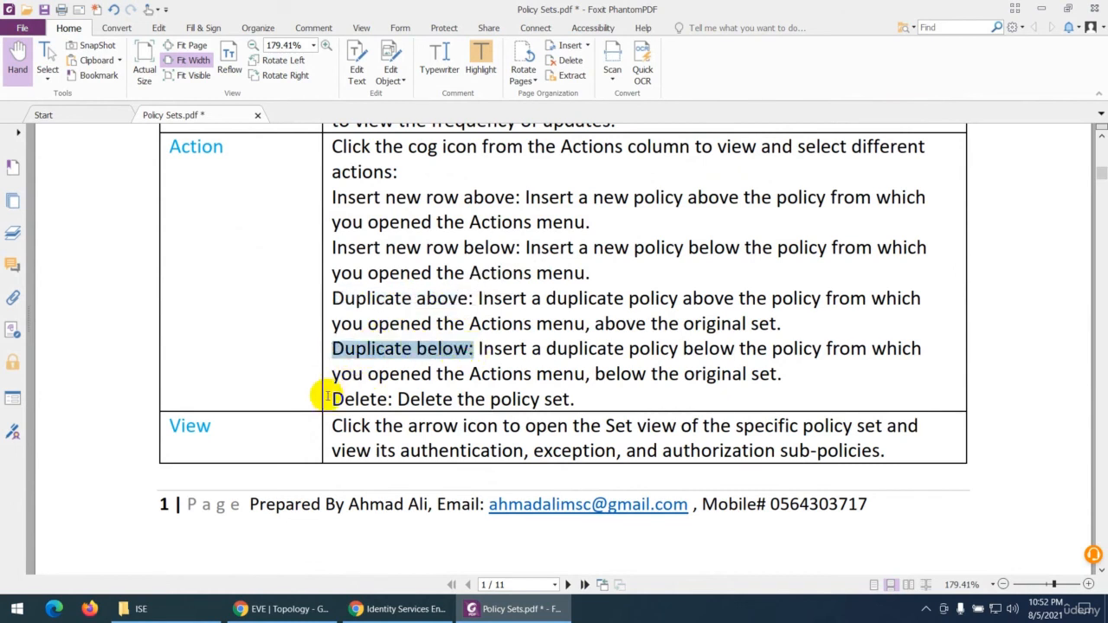
{"action": "left_click_drag", "start_coordinate": [330, 399], "coordinate": [386, 399]}
{"action": "left_click_drag", "start_coordinate": [332, 197], "coordinate": [502, 198]}
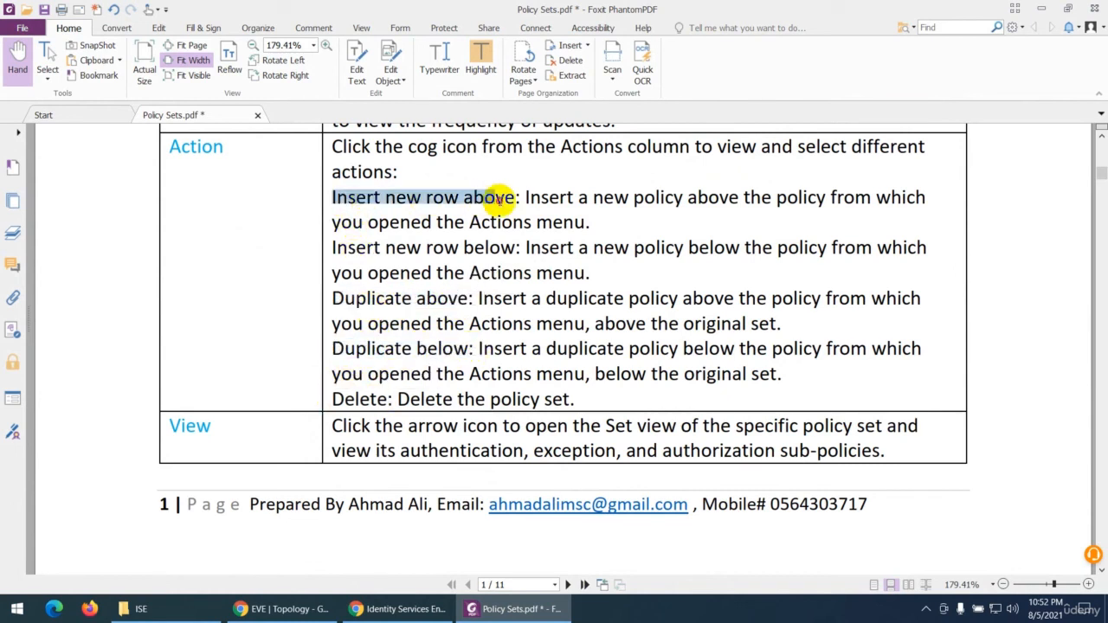
{"action": "left_click_drag", "start_coordinate": [334, 247], "coordinate": [516, 247]}
{"action": "left_click", "coordinate": [481, 66]}
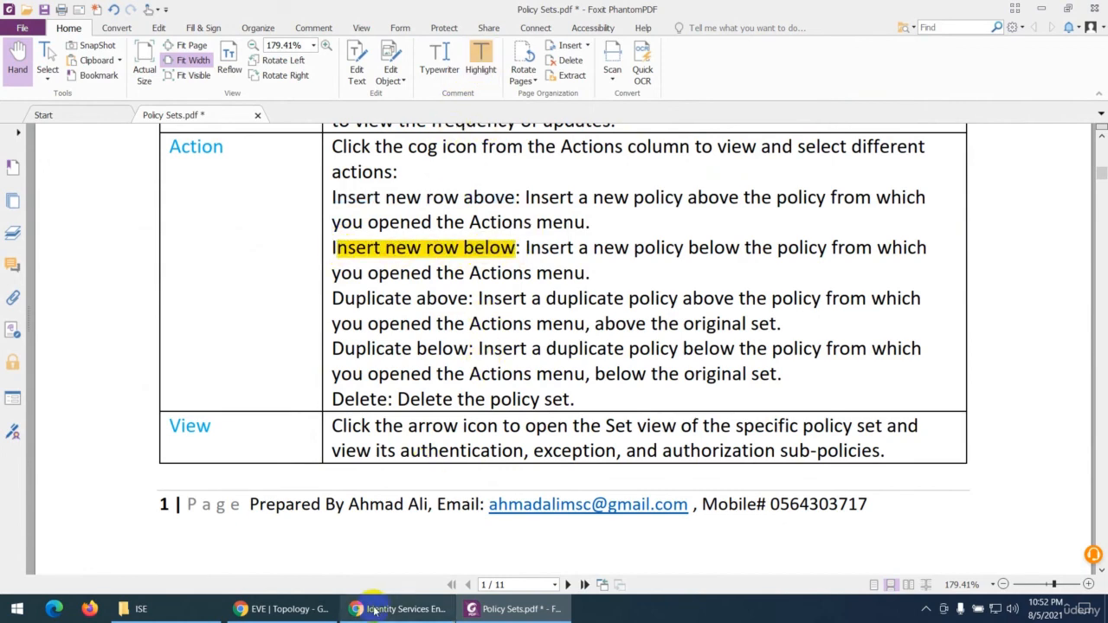
Step: Switch back to ISE, return to the policy set list, and select the Actions column heading
{"action": "left_click", "coordinate": [327, 615]}
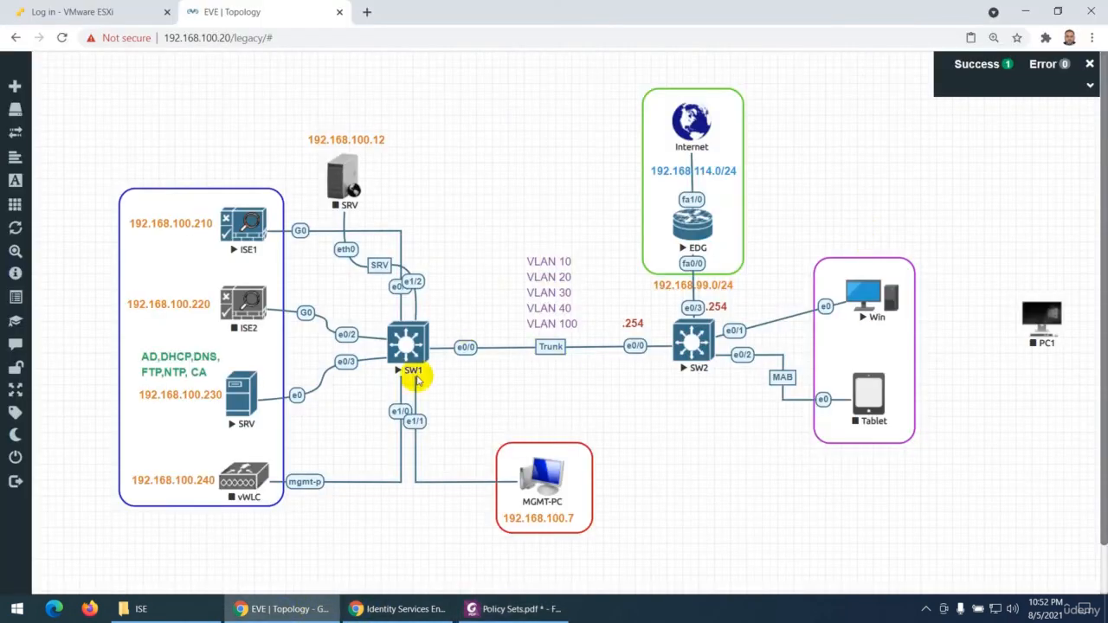
{"action": "left_click", "coordinate": [388, 616]}
{"action": "scroll", "coordinate": [959, 277], "scroll_direction": "up", "scroll_amount": 4}
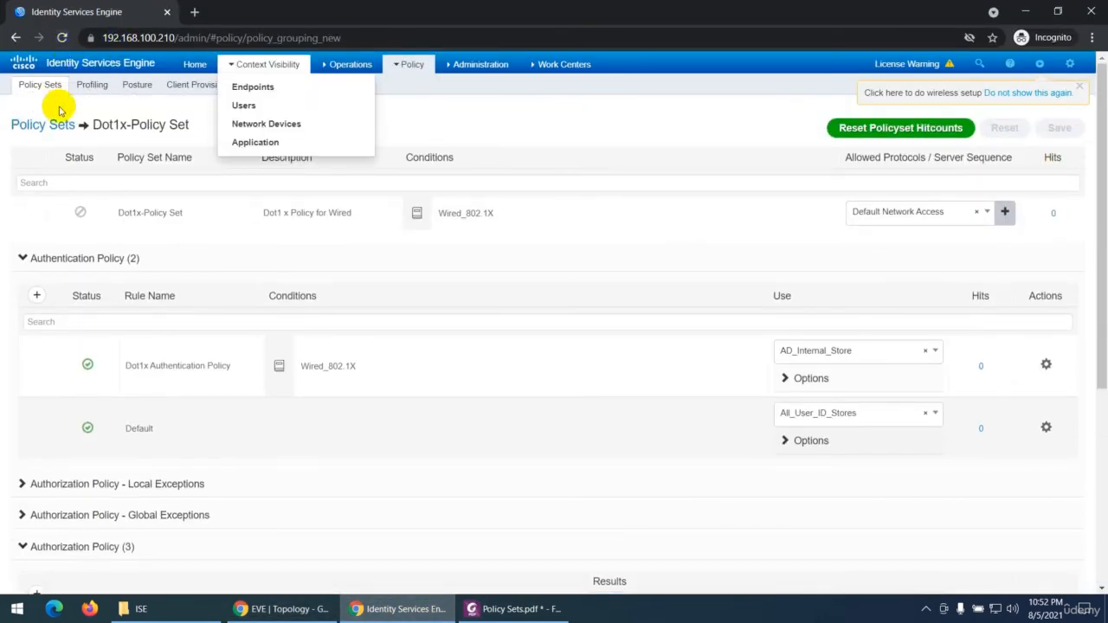
{"action": "left_click", "coordinate": [43, 124]}
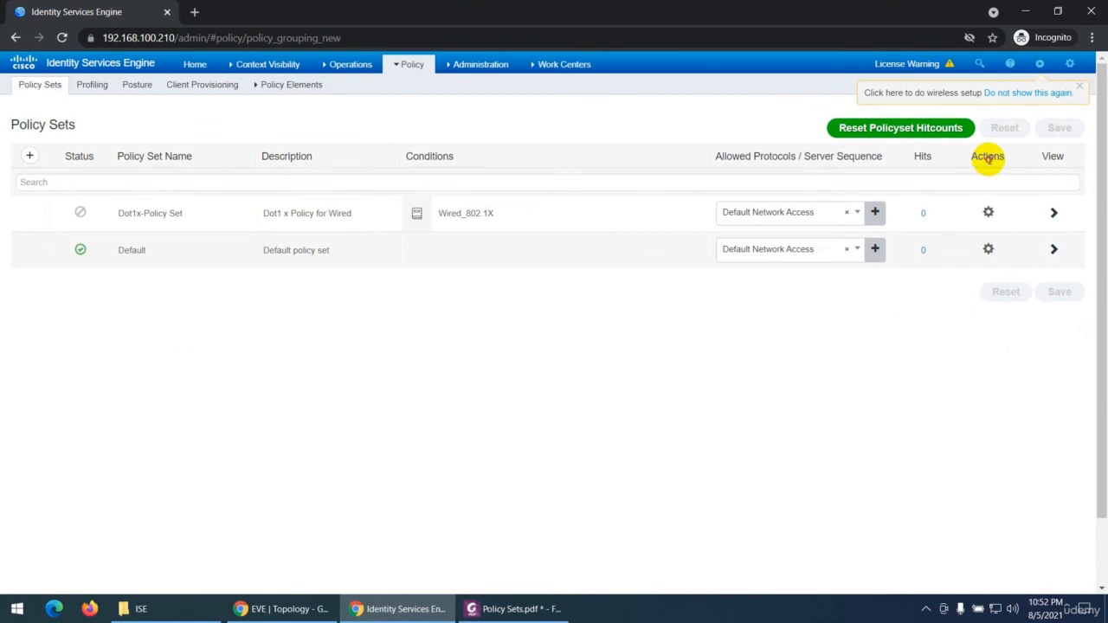
{"action": "double_click", "coordinate": [988, 157]}
Step: Review the View entry in the PDF notes, and open the detailed view of Dot1x-Policy Set in ISE
{"action": "left_click", "coordinate": [558, 606]}
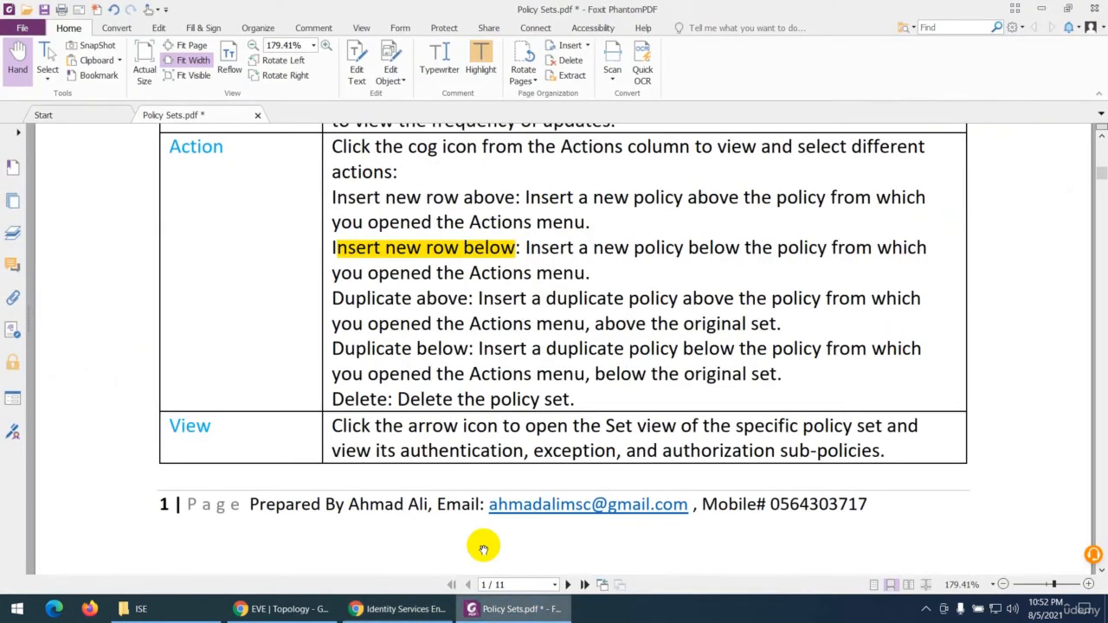
{"action": "scroll", "coordinate": [483, 548], "scroll_direction": "down", "scroll_amount": 3}
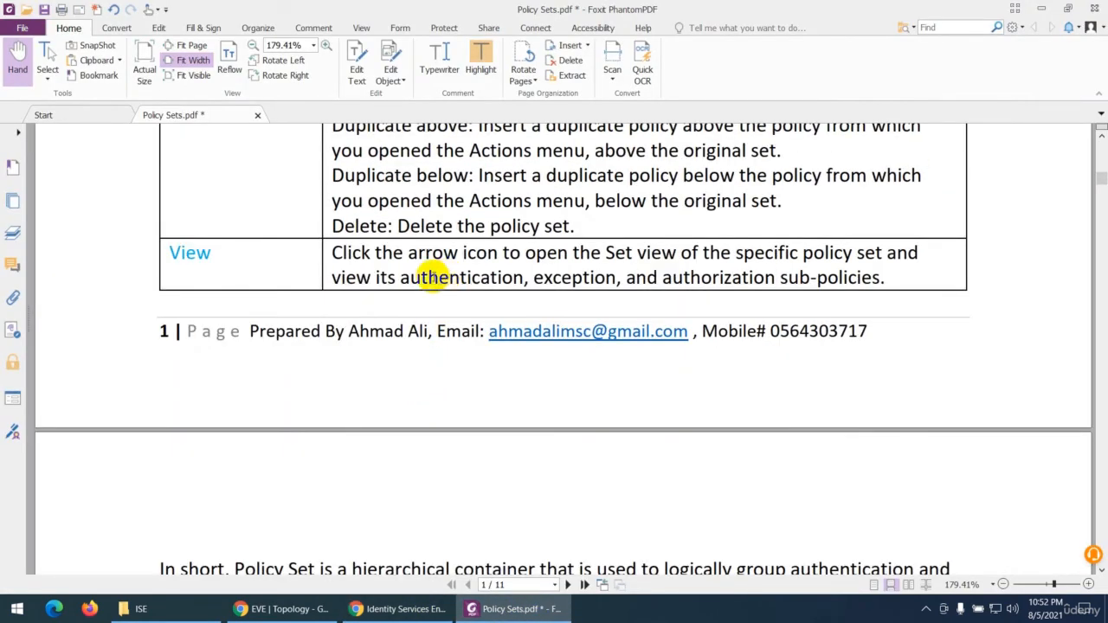
{"action": "left_click", "coordinate": [398, 608]}
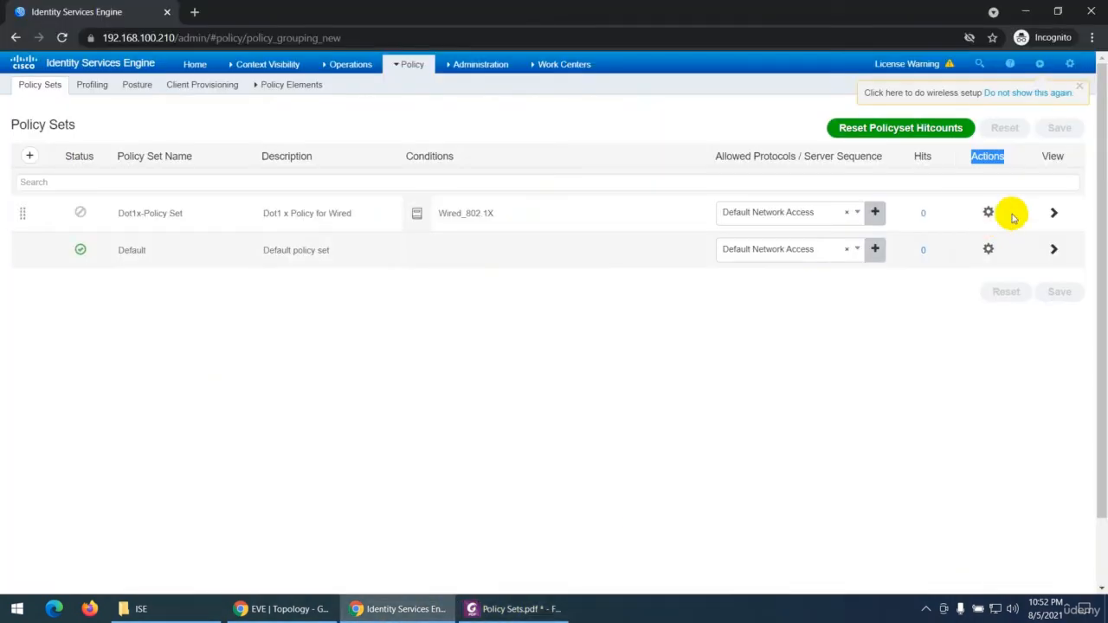
{"action": "left_click", "coordinate": [1052, 213]}
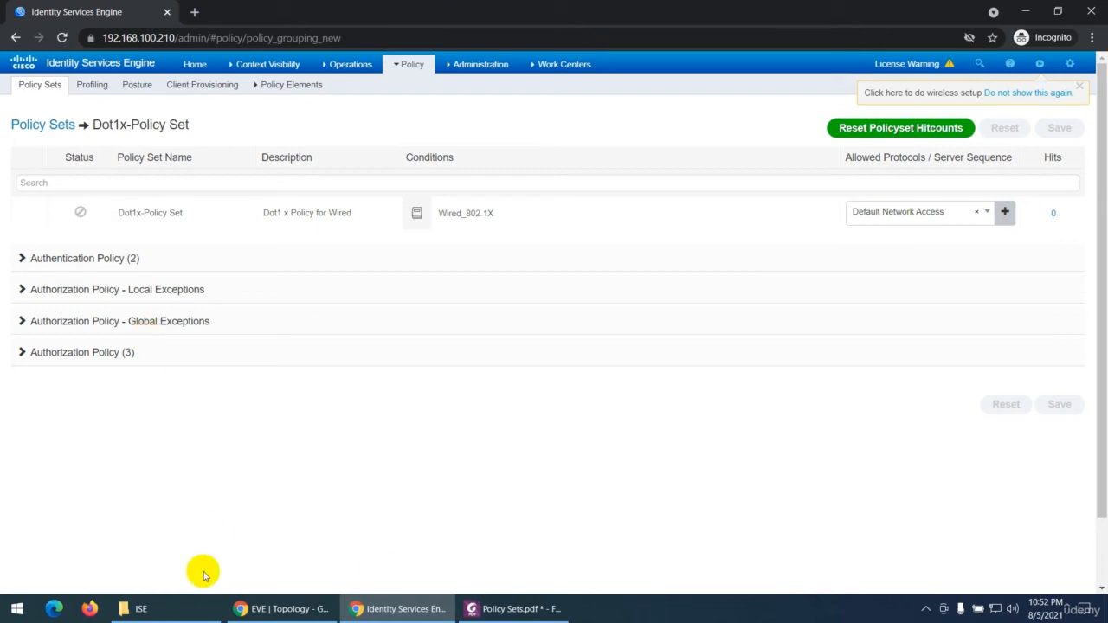
Step: On page 2 of the PDF, highlight the sentence defining a Policy Set as a hierarchical container grouping authentication and authorization policies
{"action": "left_click", "coordinate": [485, 608]}
{"action": "scroll", "coordinate": [421, 453], "scroll_direction": "down", "scroll_amount": 1}
{"action": "scroll", "coordinate": [386, 379], "scroll_direction": "down", "scroll_amount": 3}
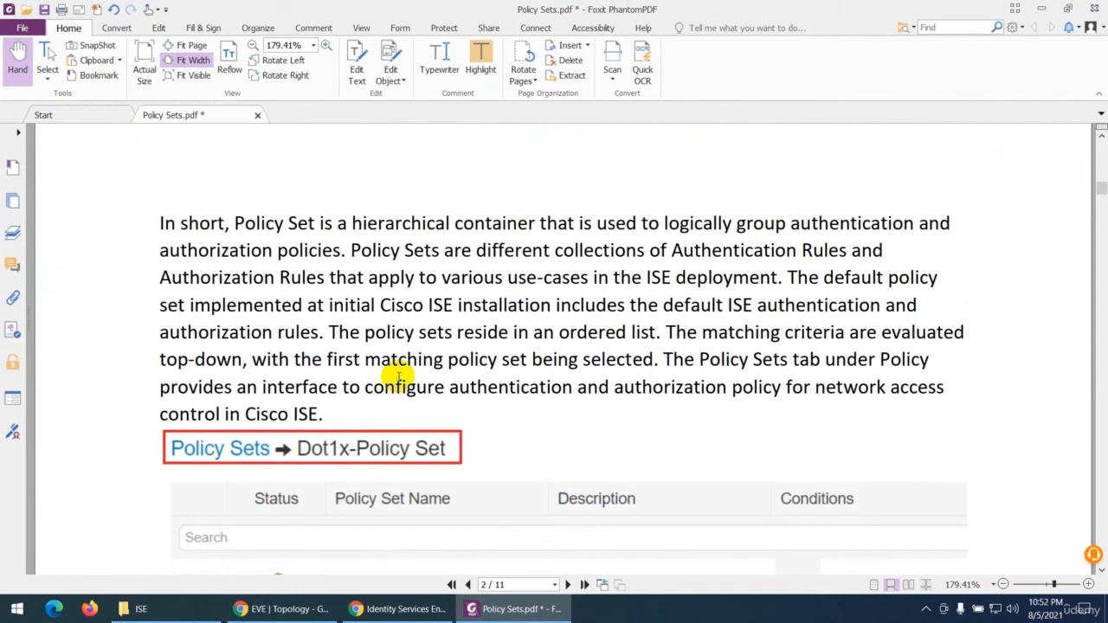
{"action": "left_click_drag", "start_coordinate": [231, 225], "coordinate": [351, 250]}
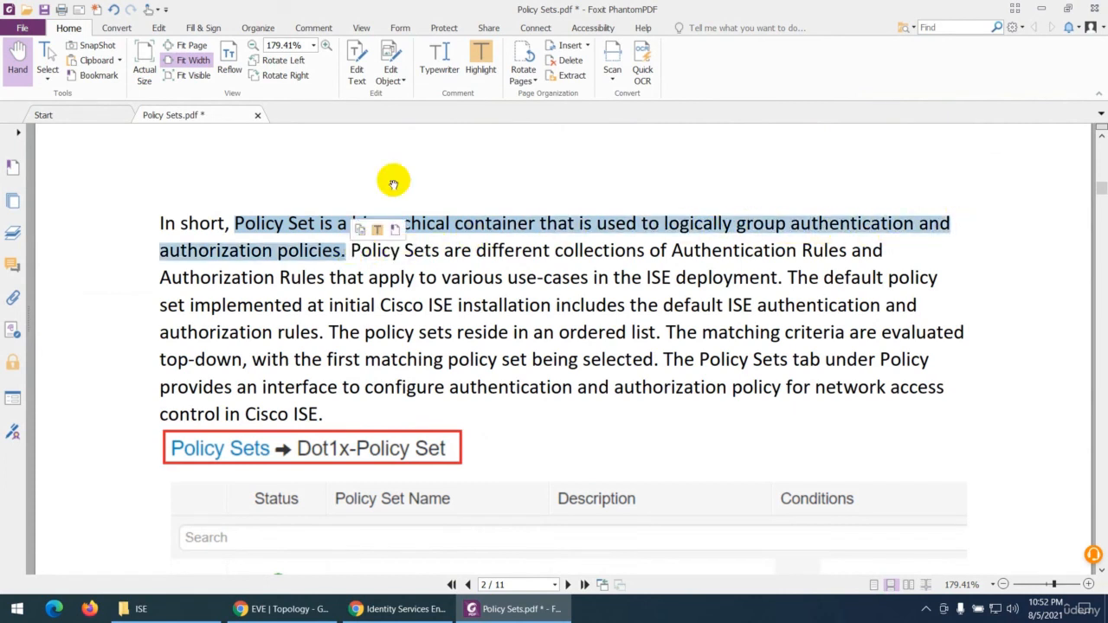
{"action": "left_click", "coordinate": [479, 69]}
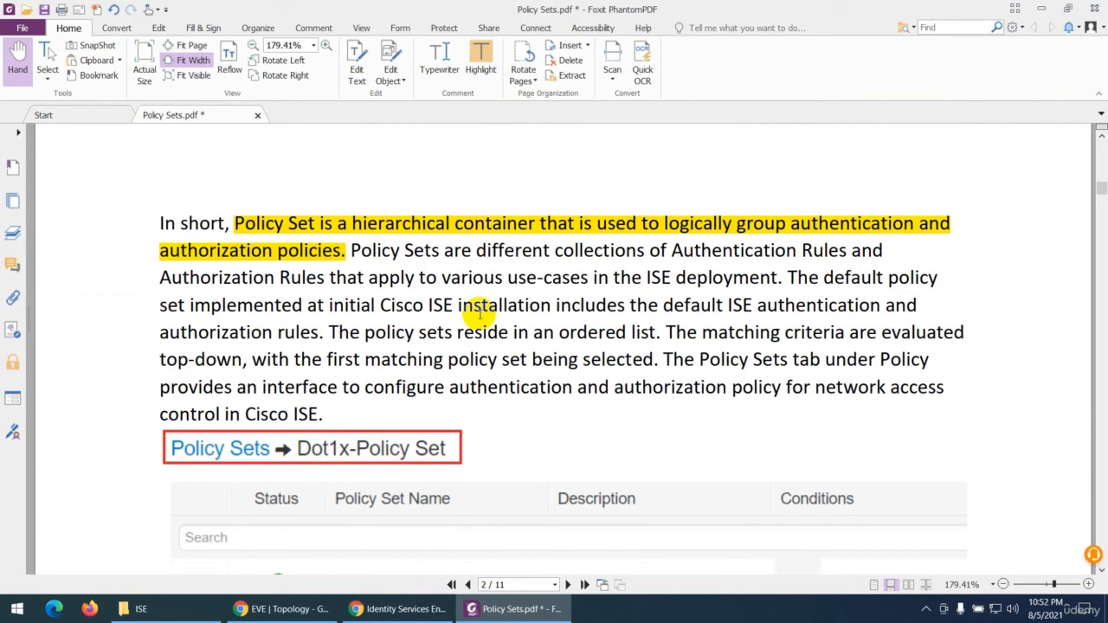
Step: Select the sentence on collections of authentication and authorization rules, and the passage on matching criteria being evaluated top-down
{"action": "left_click_drag", "start_coordinate": [354, 250], "coordinate": [770, 277]}
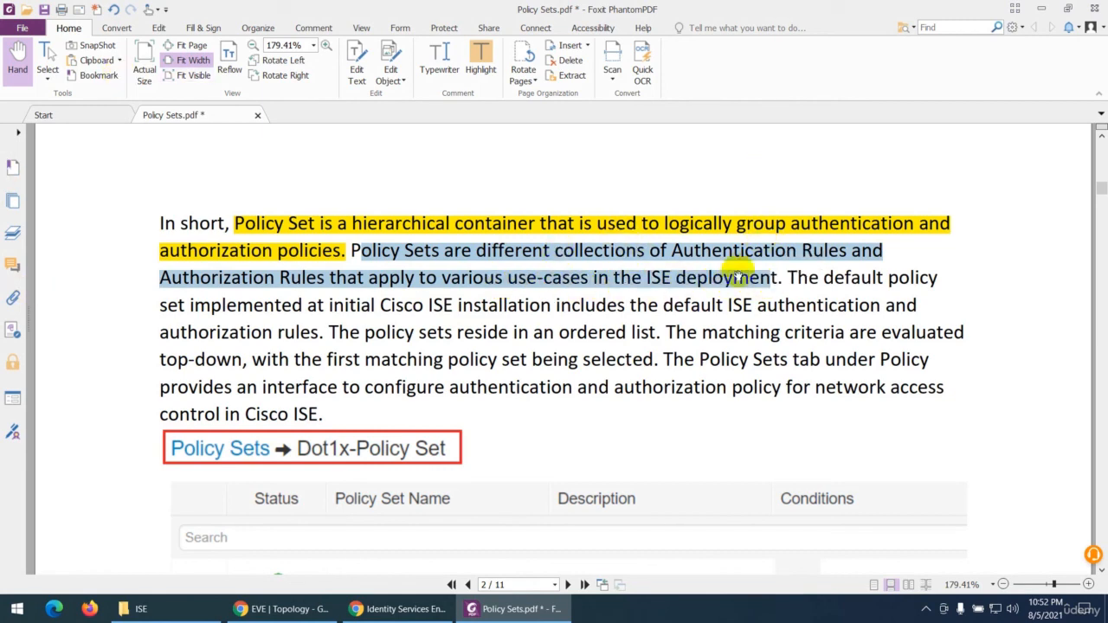
{"action": "scroll", "coordinate": [484, 349], "scroll_direction": "down", "scroll_amount": 1}
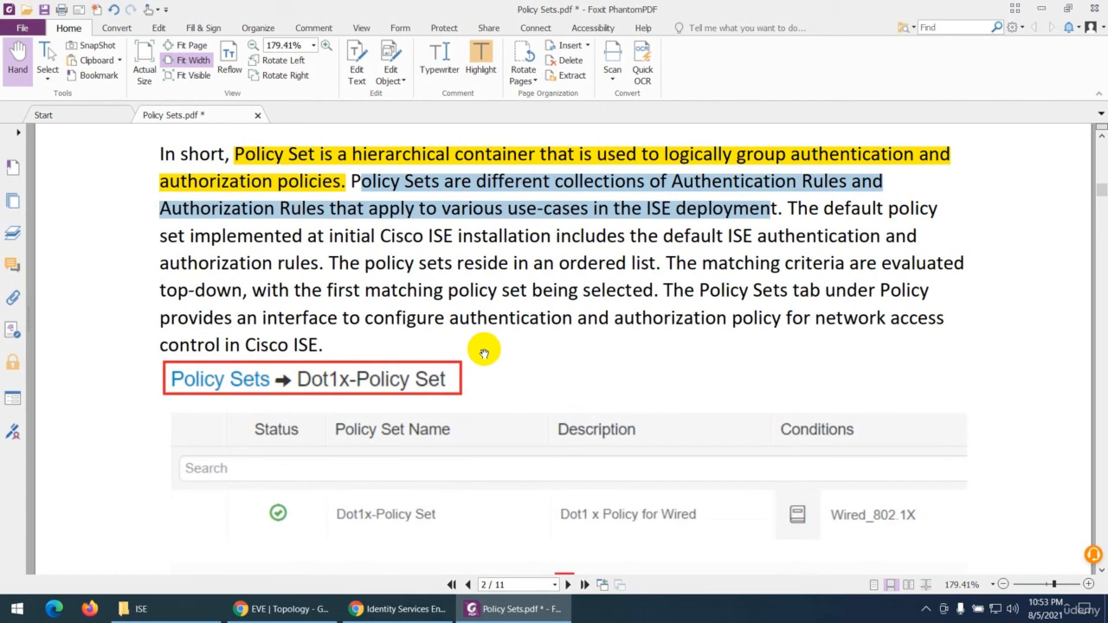
{"action": "left_click", "coordinate": [734, 269]}
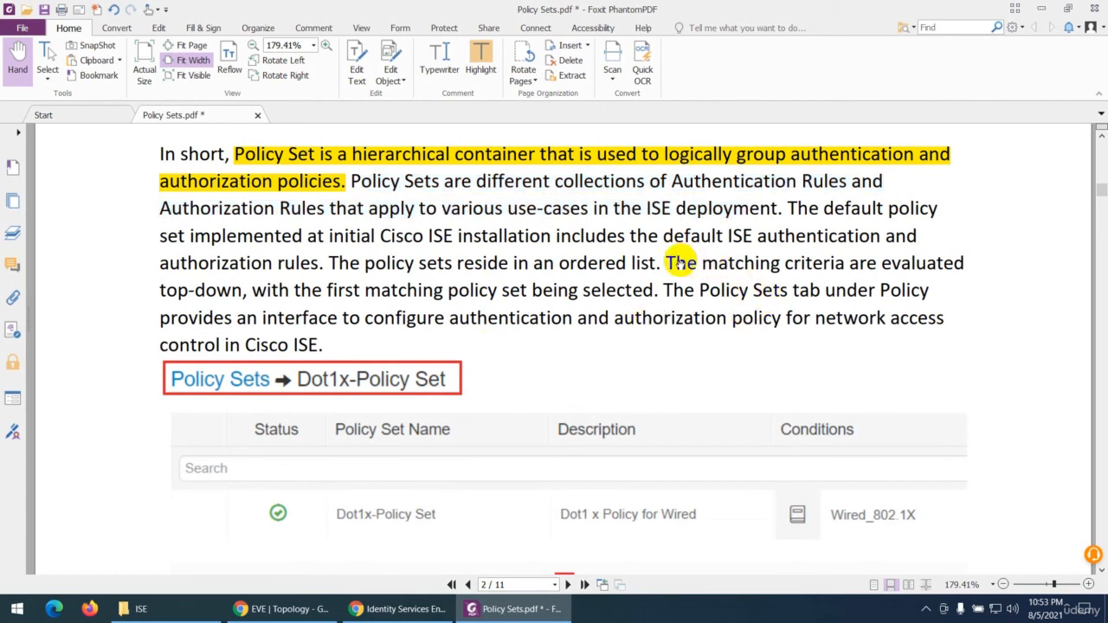
{"action": "left_click_drag", "start_coordinate": [676, 262], "coordinate": [569, 318]}
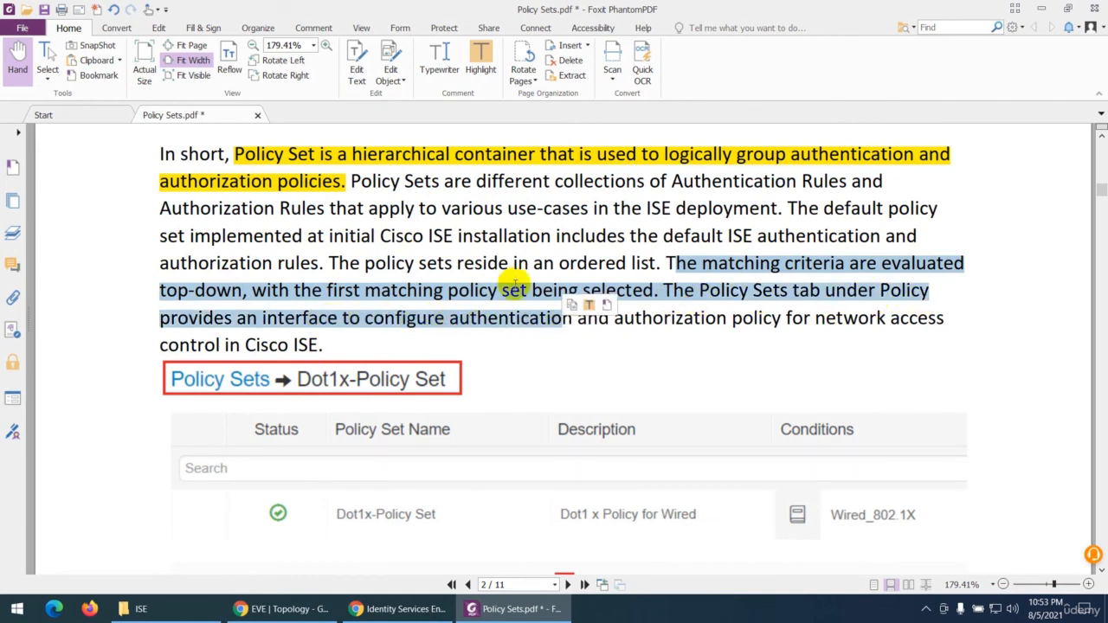
Step: In ISE, compare the policy set list's order and conditions with the rule sections in Dot1x-Policy Set's detailed view
{"action": "left_click", "coordinate": [286, 608]}
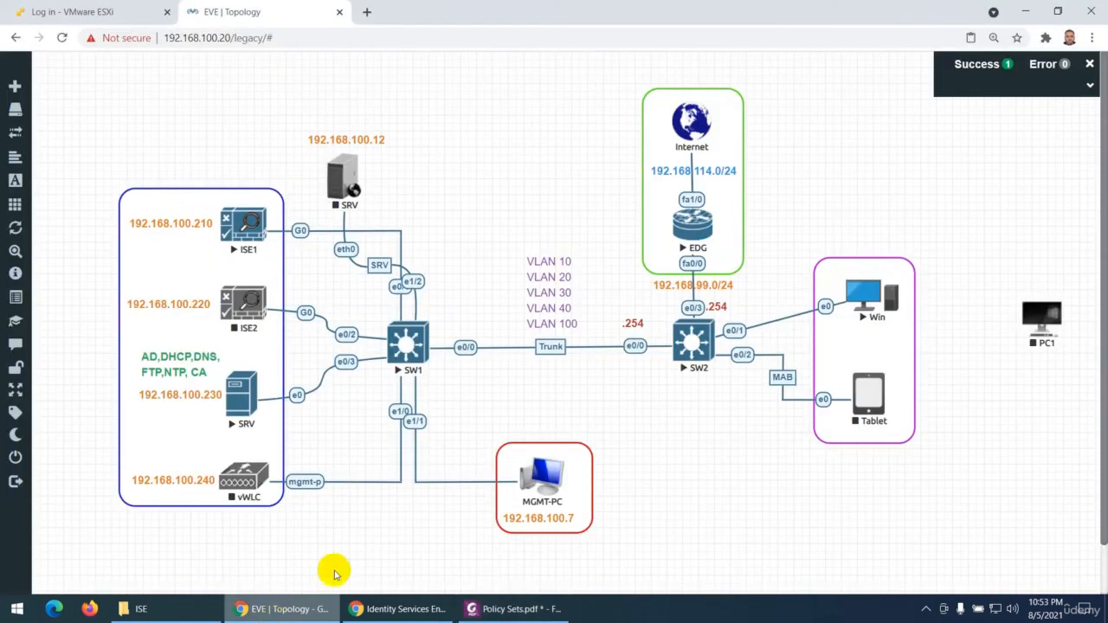
{"action": "left_click", "coordinate": [403, 609]}
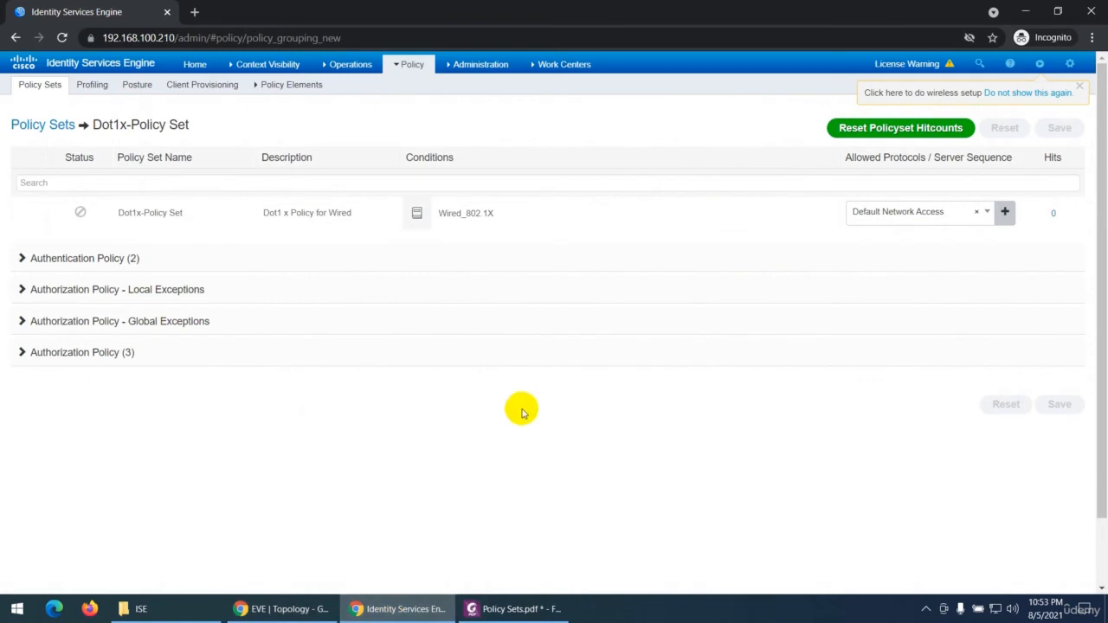
{"action": "left_click", "coordinate": [39, 126]}
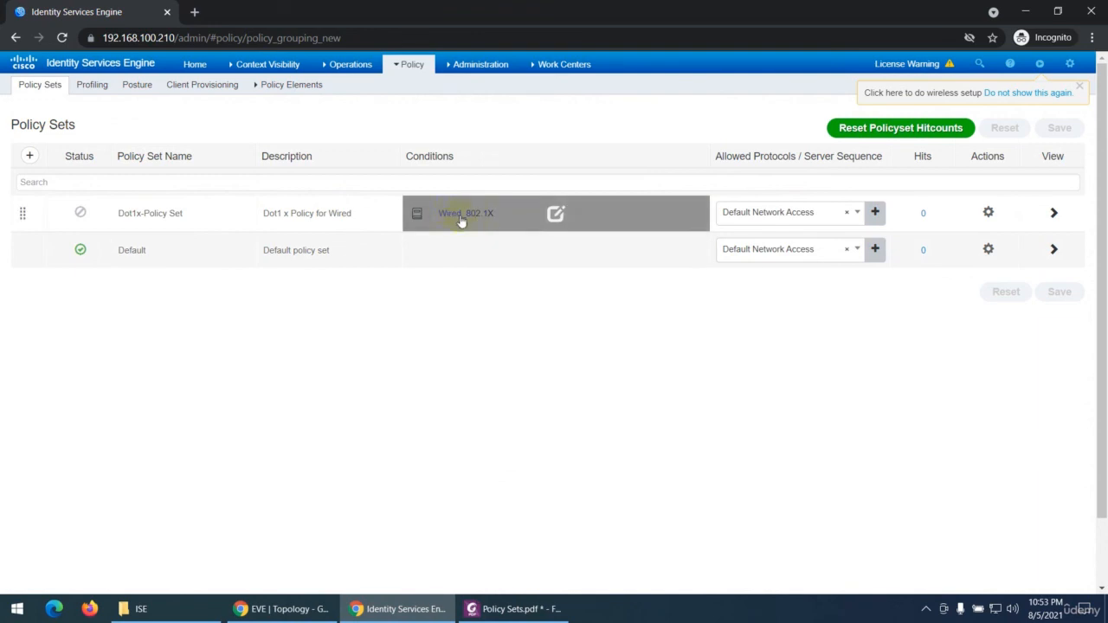
{"action": "left_click", "coordinate": [1052, 214]}
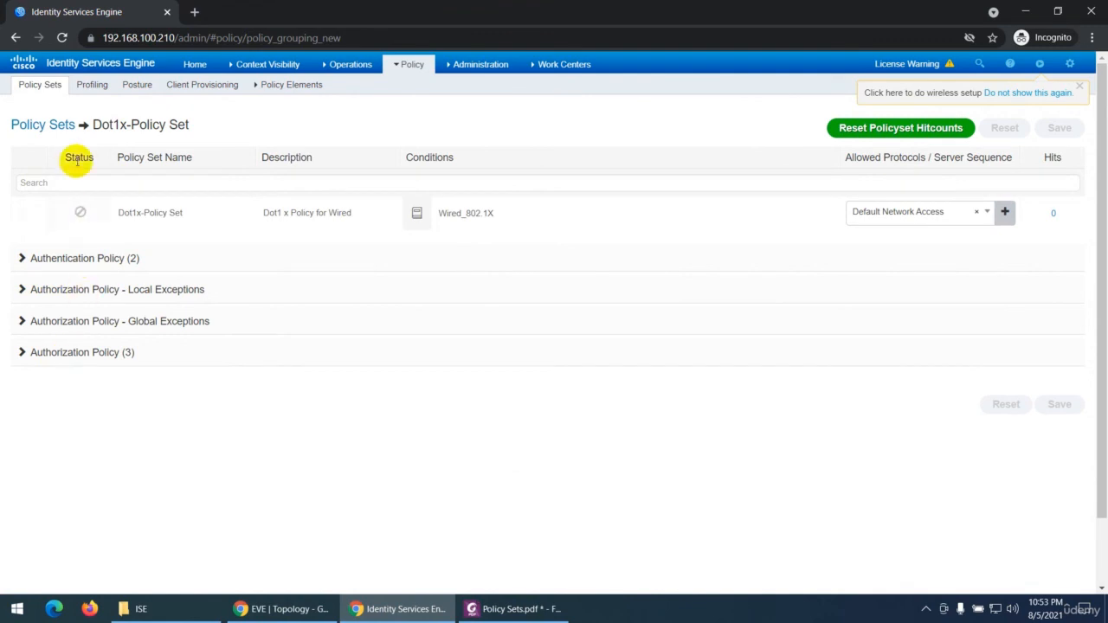
{"action": "left_click", "coordinate": [54, 124]}
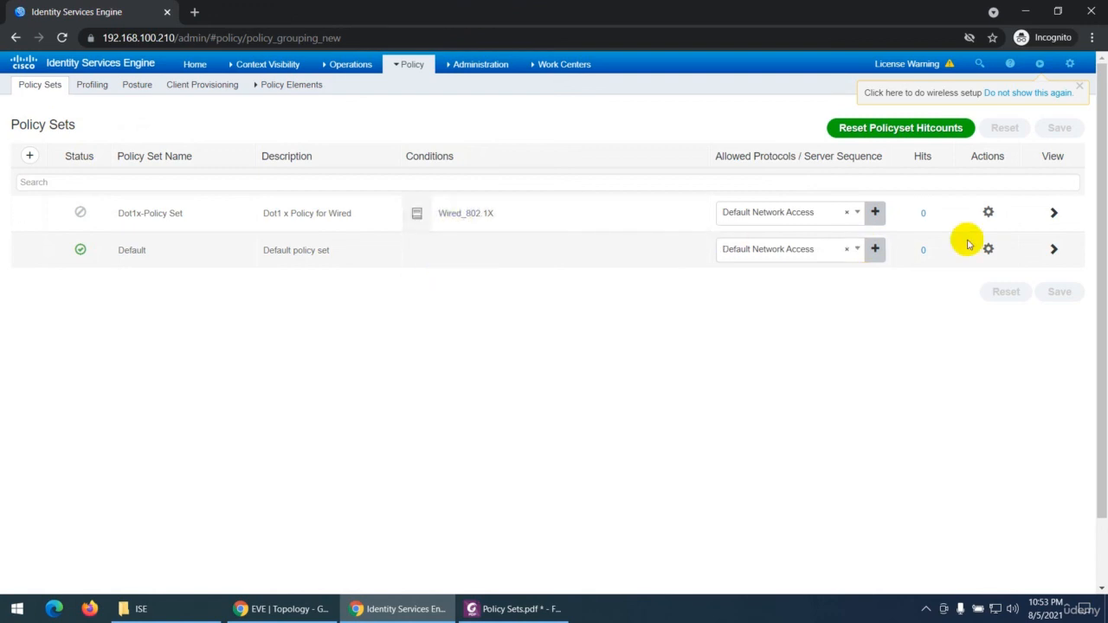
{"action": "left_click", "coordinate": [1051, 213]}
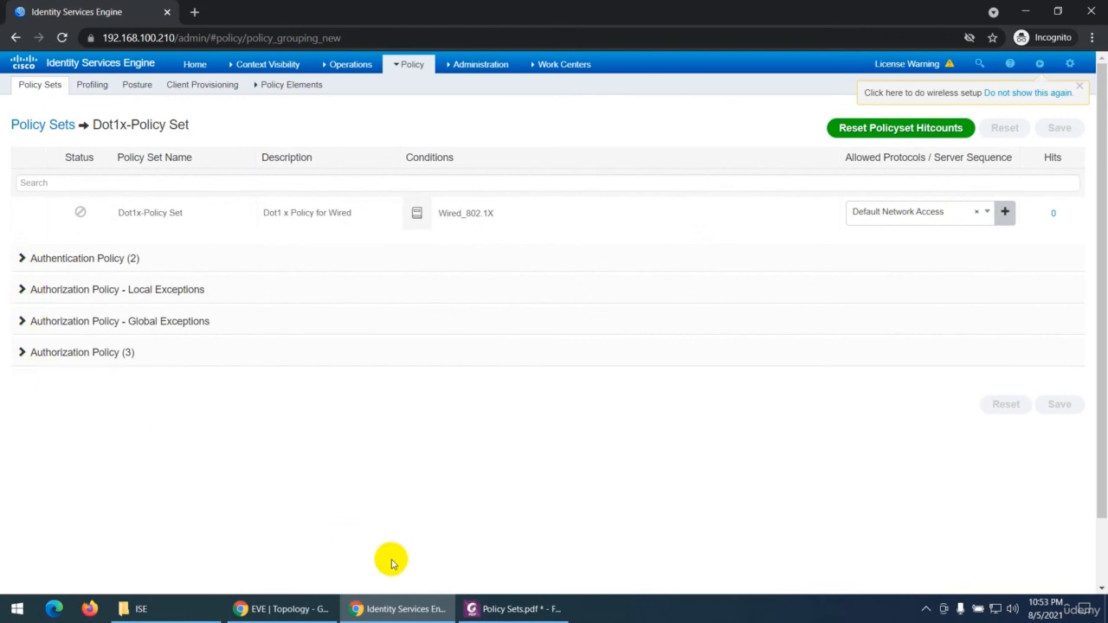
Step: Switch to the PDF notes and review the Dot1x-Policy Set section order and the part on adding a new Policy Set
{"action": "left_click", "coordinate": [489, 608]}
{"action": "scroll", "coordinate": [444, 430], "scroll_direction": "down", "scroll_amount": 4}
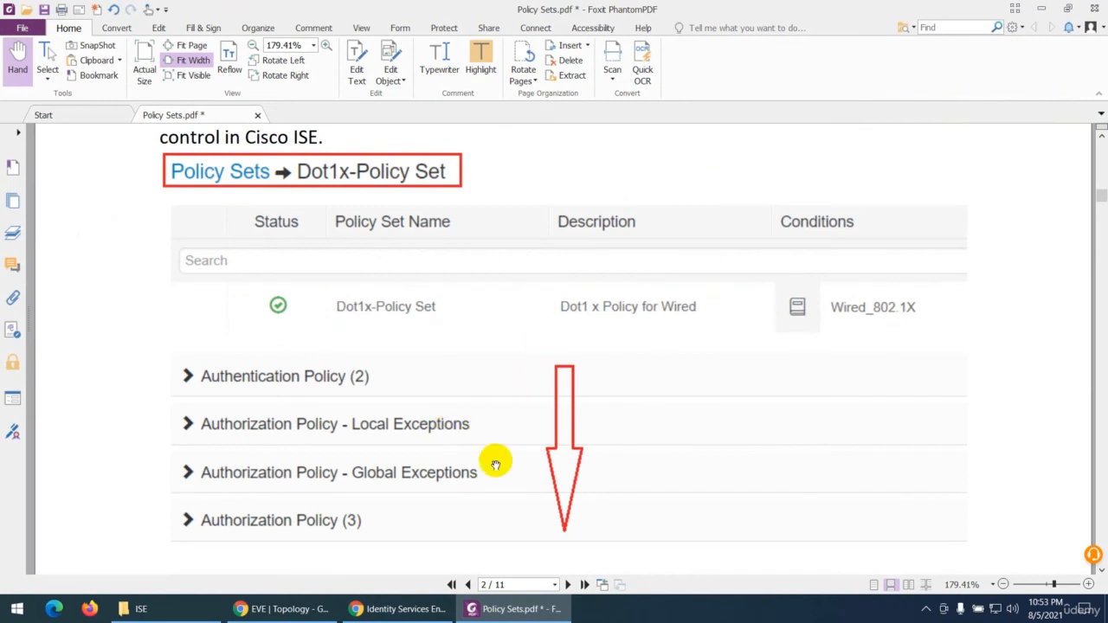
{"action": "scroll", "coordinate": [495, 465], "scroll_direction": "down", "scroll_amount": 5}
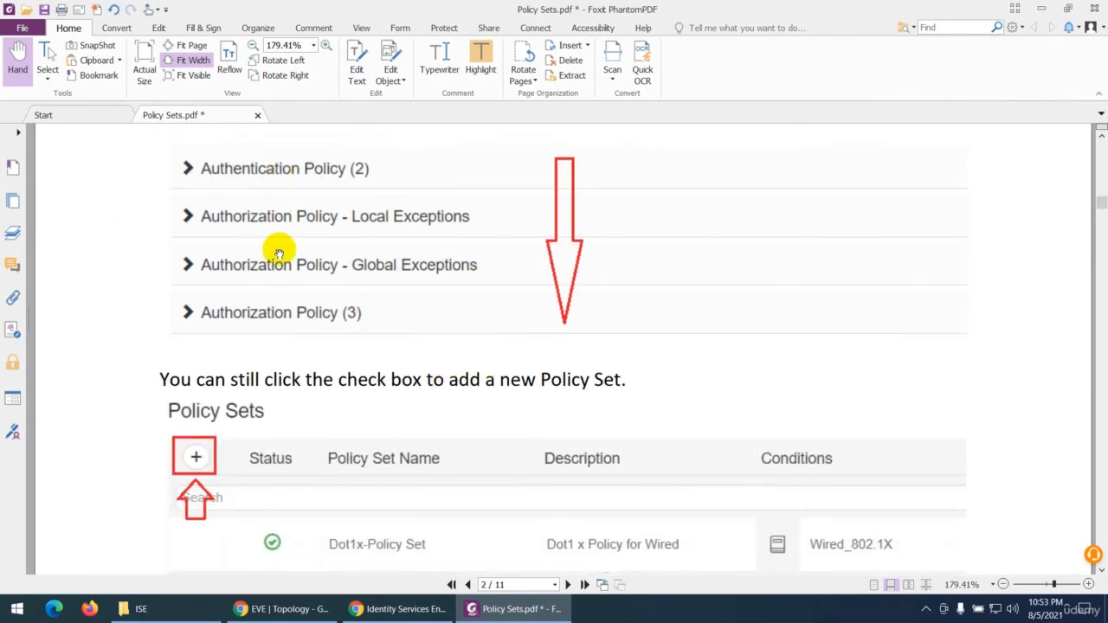
{"action": "scroll", "coordinate": [269, 284], "scroll_direction": "down", "scroll_amount": 2}
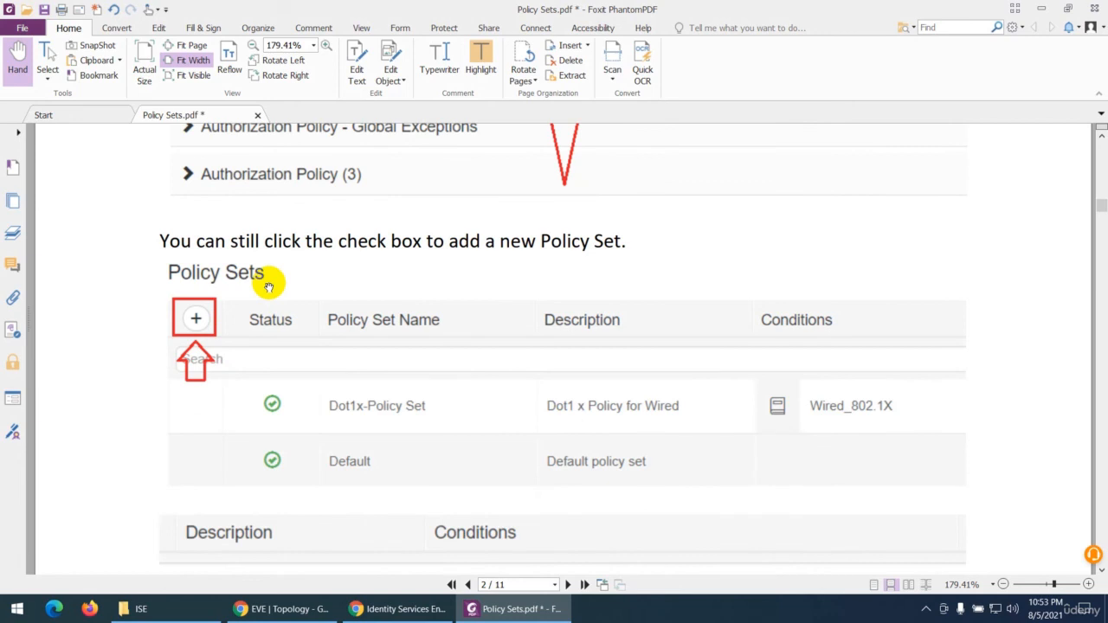
Step: Read the PDF notes on adding a Policy Set, duplicating one above or below another, and creating a new Allowed Protocols list
{"action": "scroll", "coordinate": [270, 286], "scroll_direction": "down", "scroll_amount": 1}
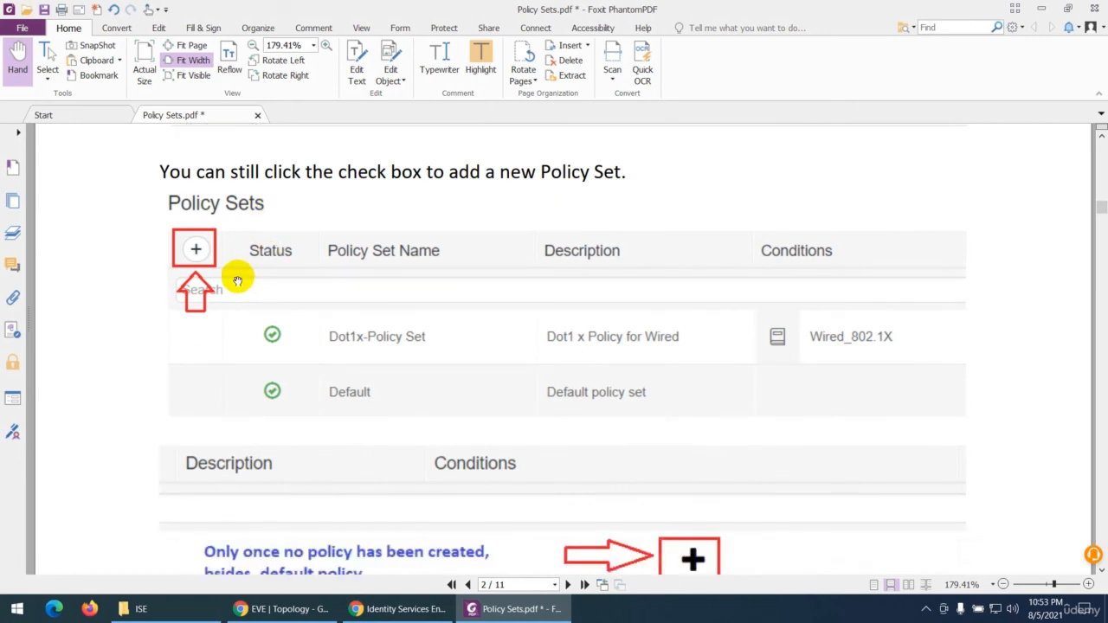
{"action": "scroll", "coordinate": [511, 438], "scroll_direction": "down", "scroll_amount": 4}
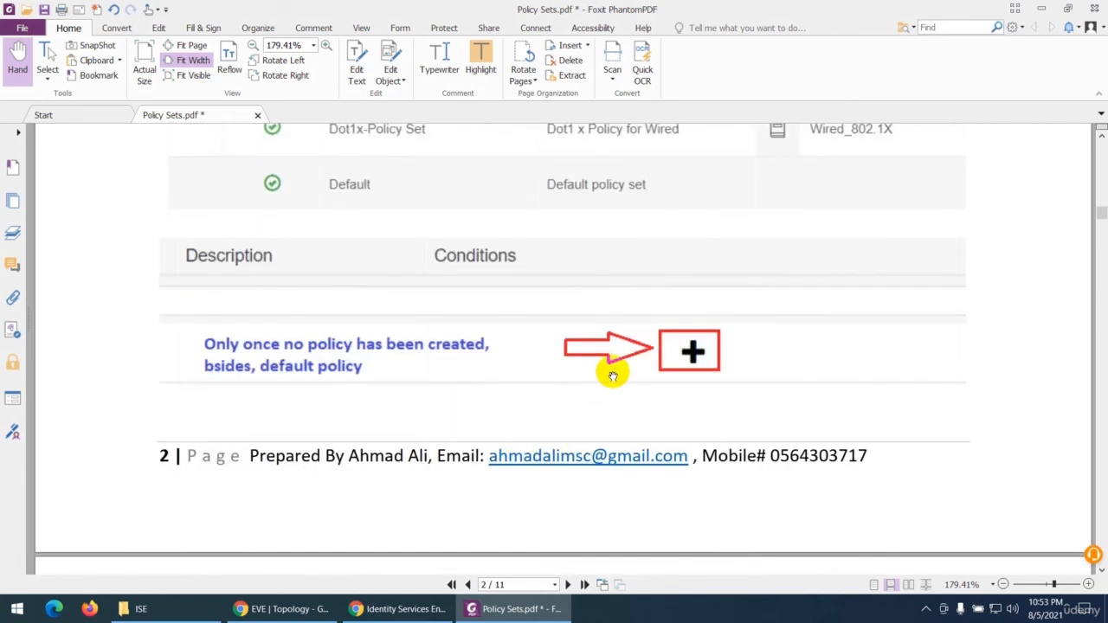
{"action": "scroll", "coordinate": [623, 364], "scroll_direction": "down", "scroll_amount": 9}
{"action": "scroll", "coordinate": [442, 417], "scroll_direction": "down", "scroll_amount": 2}
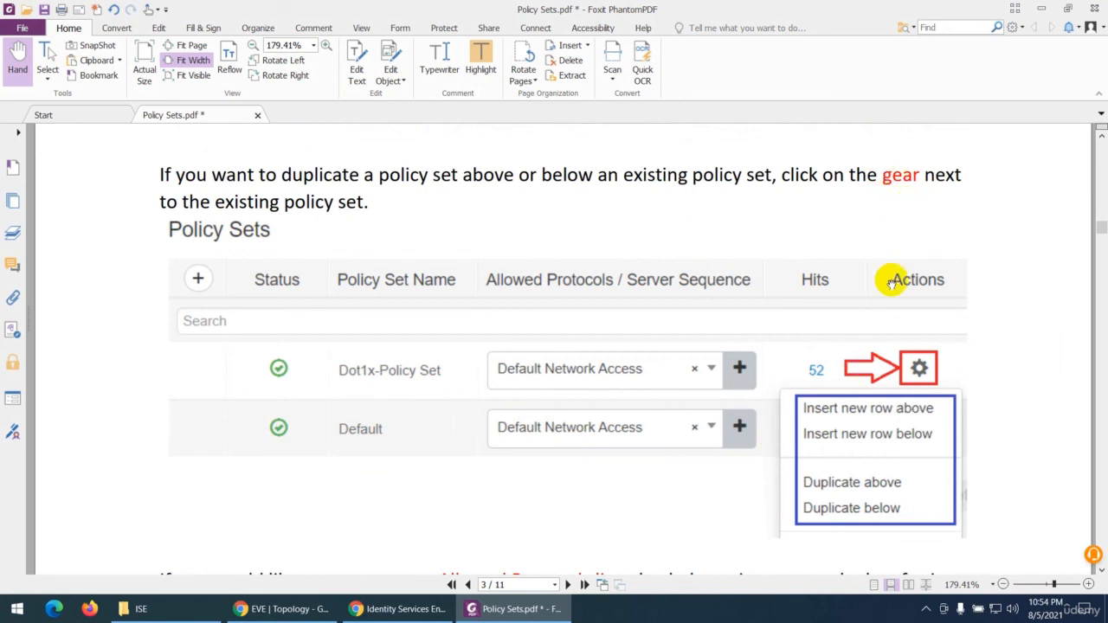
{"action": "scroll", "coordinate": [896, 381], "scroll_direction": "down", "scroll_amount": 1}
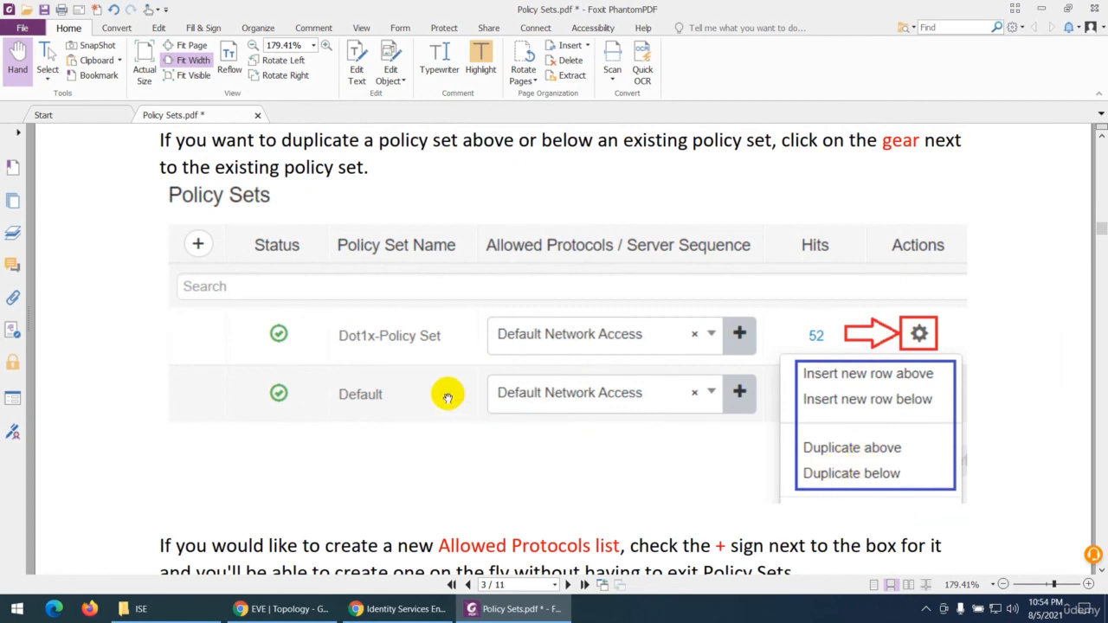
{"action": "scroll", "coordinate": [445, 394], "scroll_direction": "down", "scroll_amount": 5}
{"action": "scroll", "coordinate": [451, 381], "scroll_direction": "down", "scroll_amount": 1}
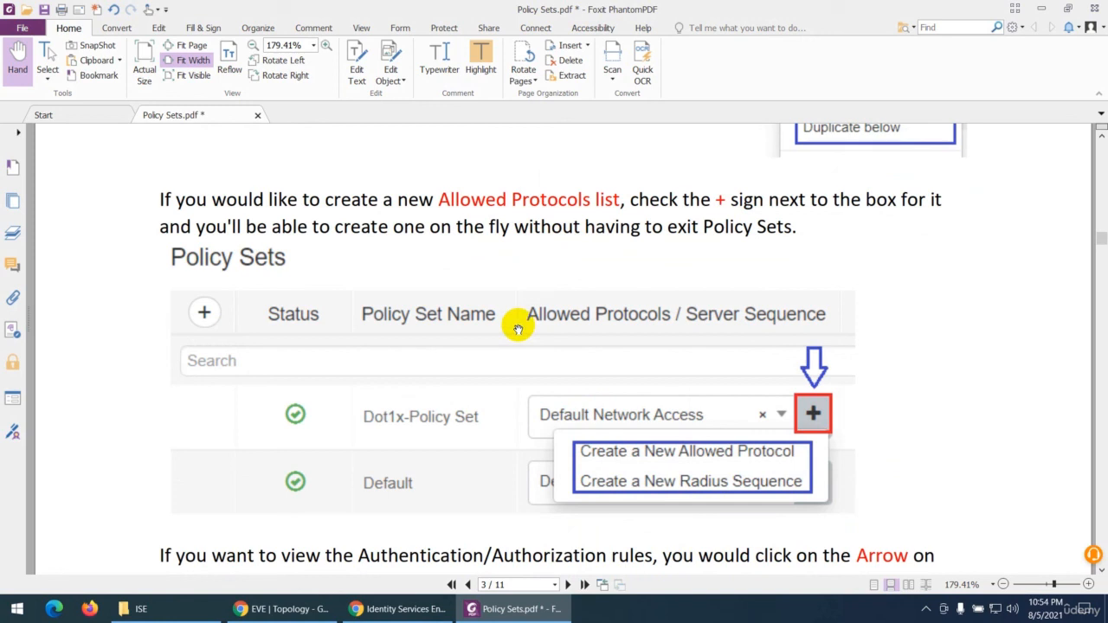
{"action": "scroll", "coordinate": [658, 419], "scroll_direction": "down", "scroll_amount": 1}
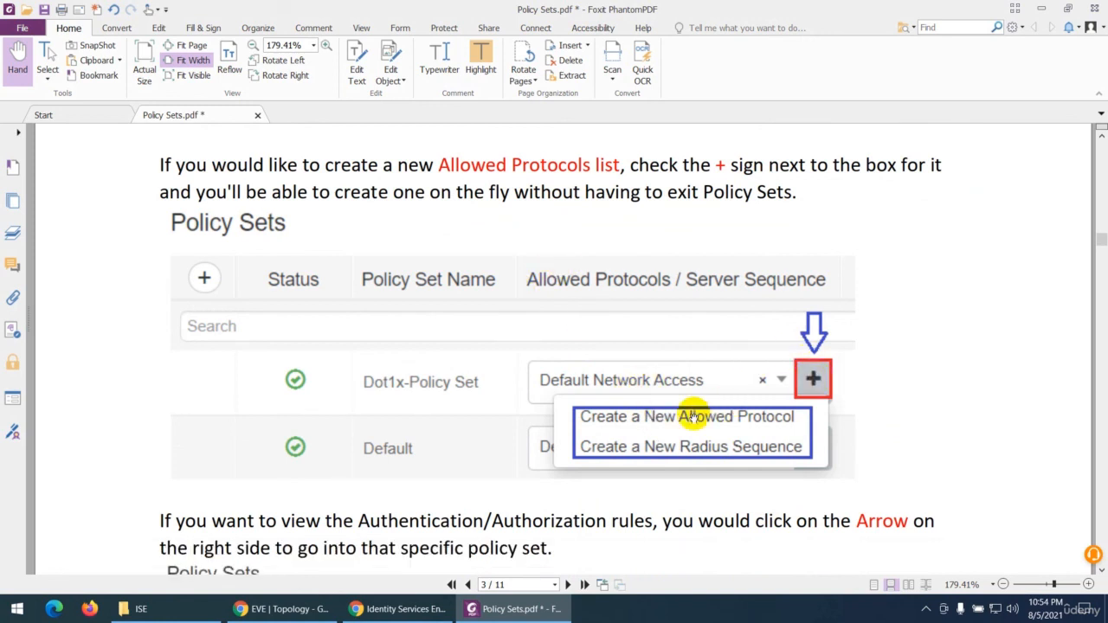
Step: Review the notes on opening a policy set's Authentication/Authorization rules, its collapsed policy and exceptions sections, and the expanded Authentication Policy
{"action": "scroll", "coordinate": [604, 407], "scroll_direction": "down", "scroll_amount": 4}
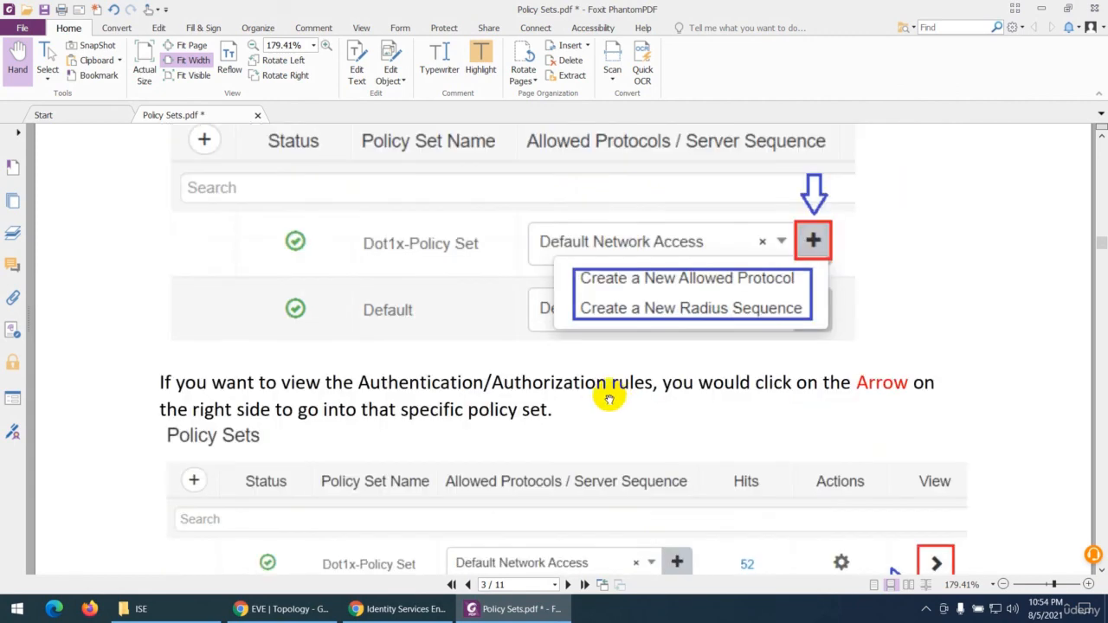
{"action": "scroll", "coordinate": [562, 398], "scroll_direction": "down", "scroll_amount": 5}
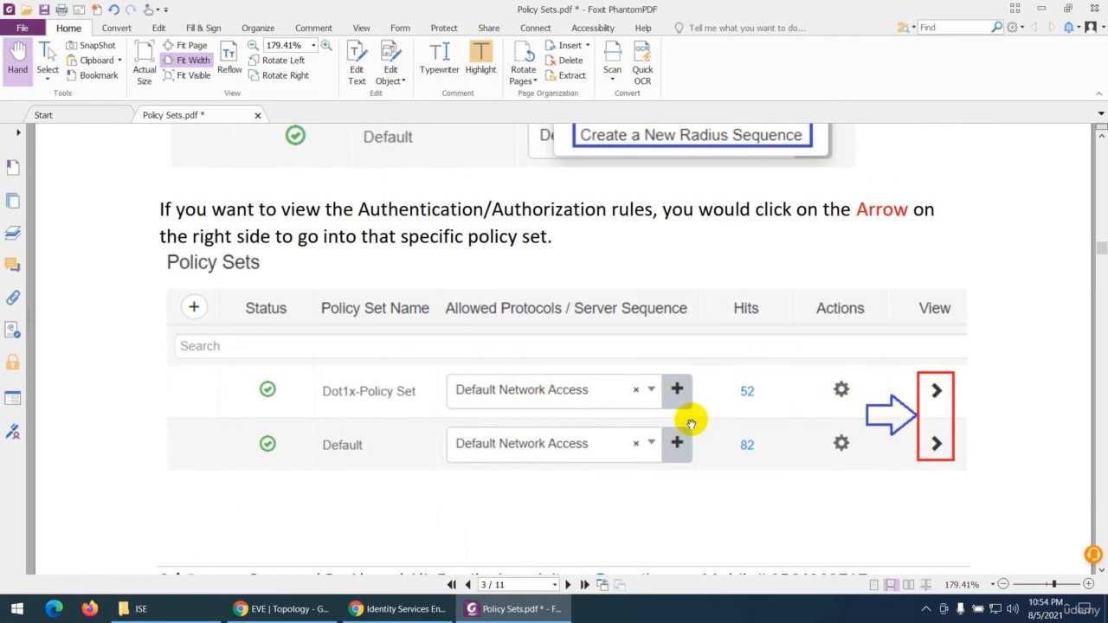
{"action": "scroll", "coordinate": [527, 414], "scroll_direction": "down", "scroll_amount": 3}
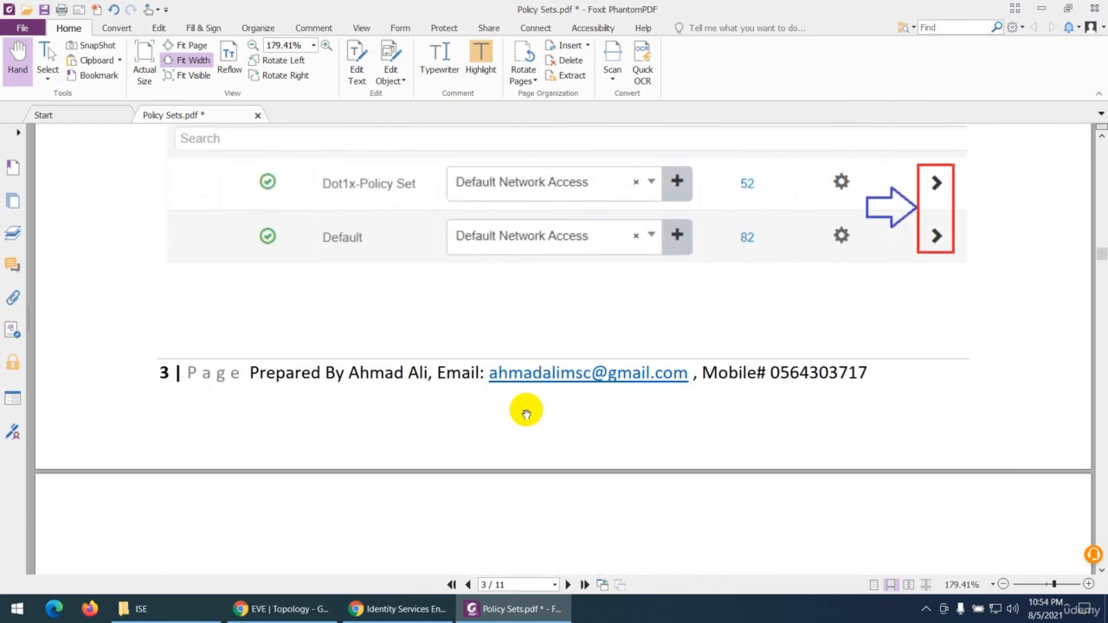
{"action": "scroll", "coordinate": [526, 414], "scroll_direction": "down", "scroll_amount": 6}
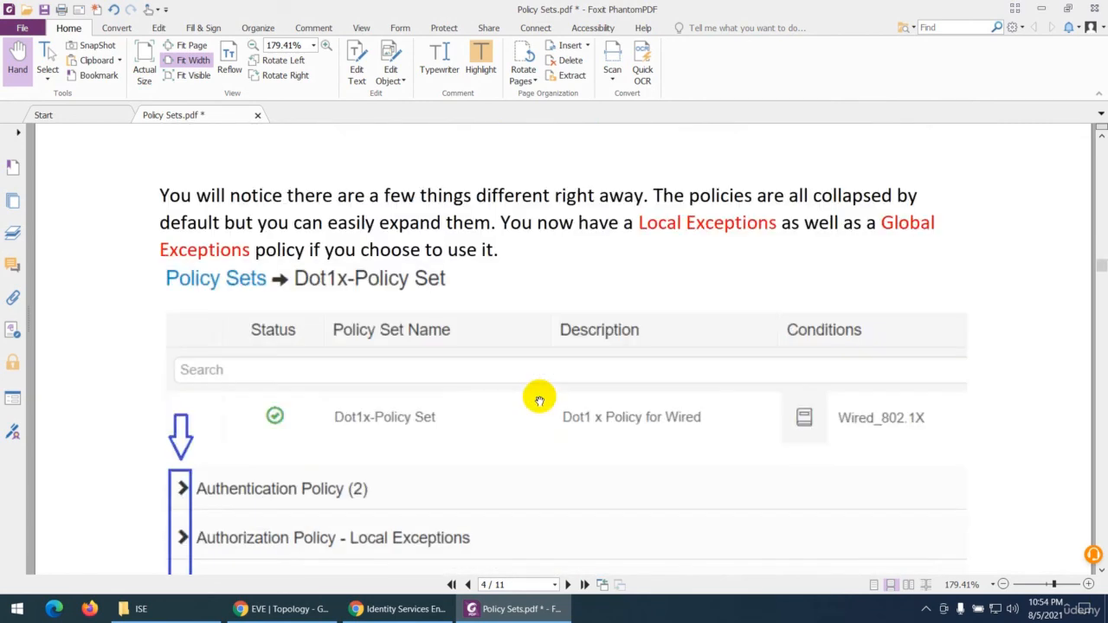
{"action": "scroll", "coordinate": [538, 399], "scroll_direction": "down", "scroll_amount": 1}
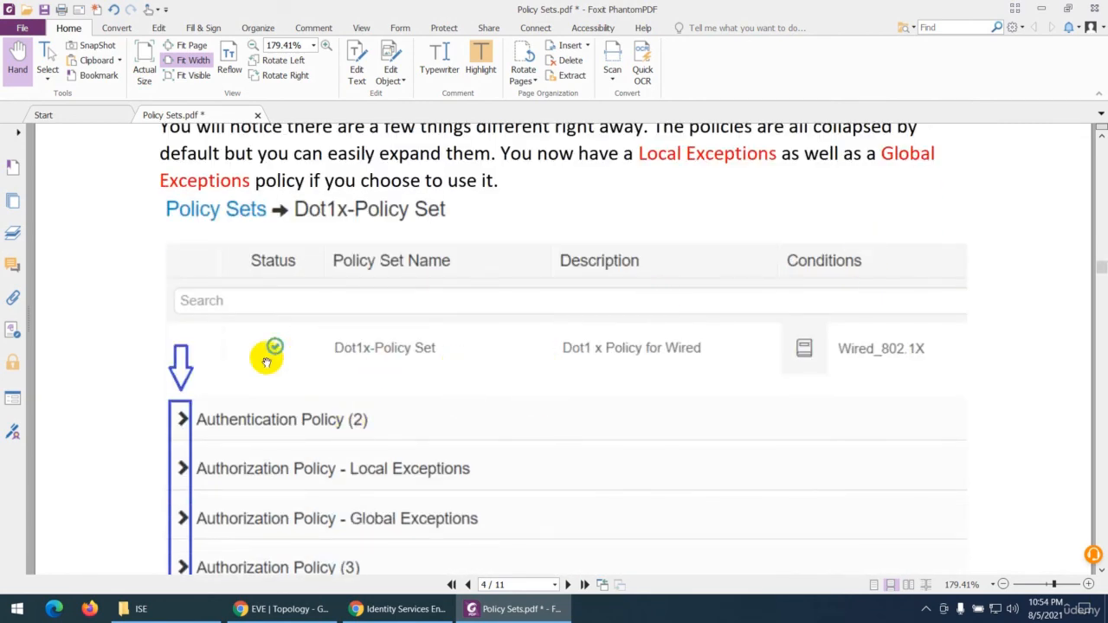
{"action": "scroll", "coordinate": [266, 362], "scroll_direction": "down", "scroll_amount": 2}
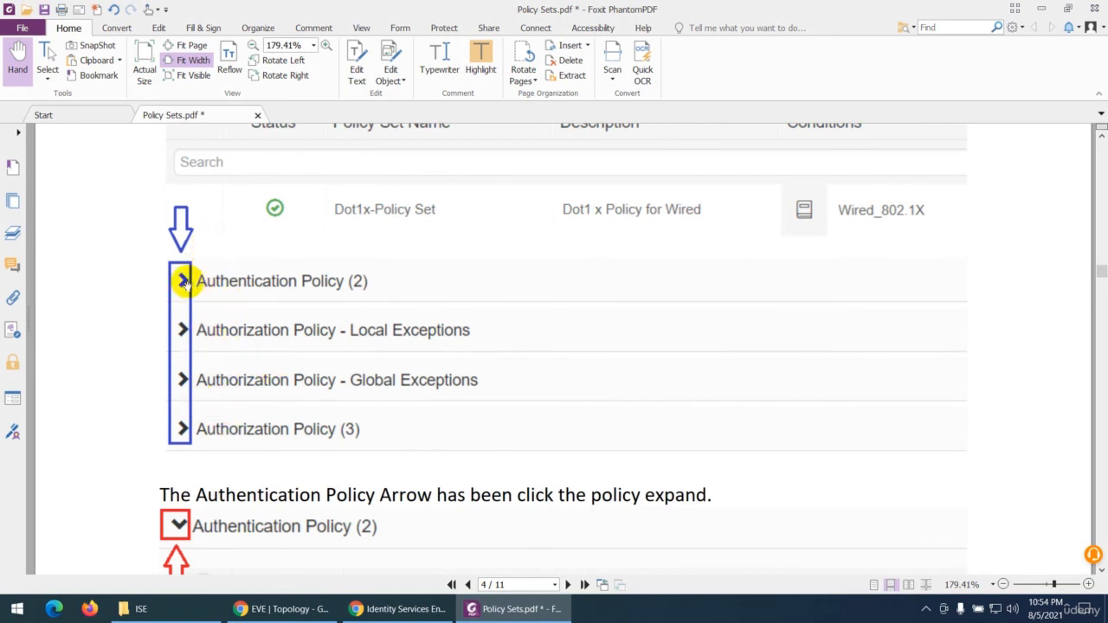
{"action": "scroll", "coordinate": [184, 281], "scroll_direction": "down", "scroll_amount": 2}
{"action": "scroll", "coordinate": [173, 378], "scroll_direction": "down", "scroll_amount": 2}
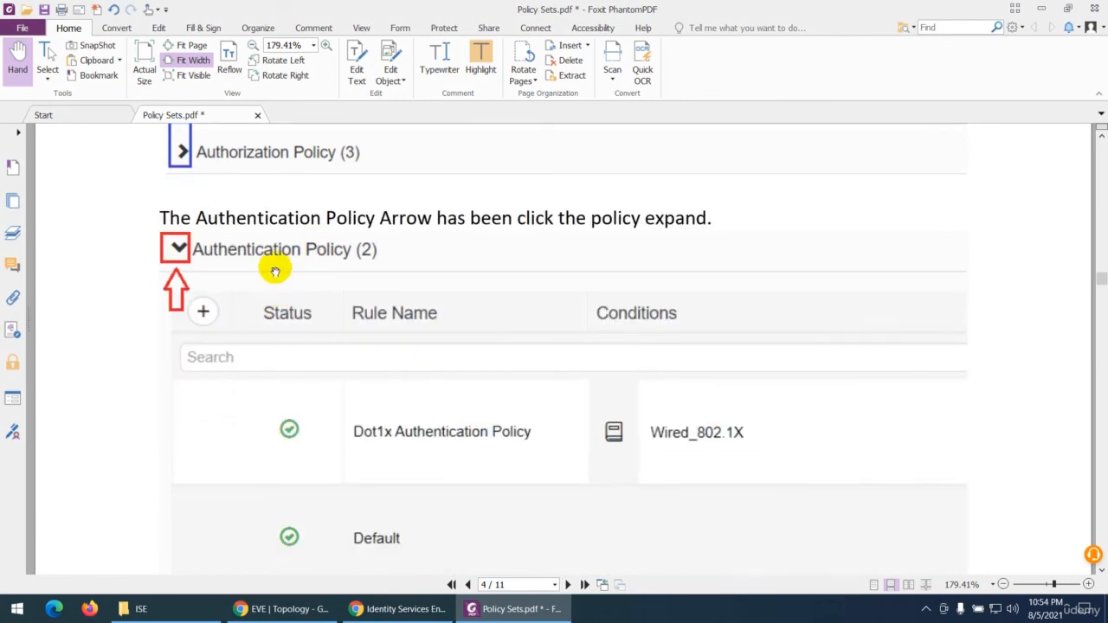
{"action": "scroll", "coordinate": [273, 270], "scroll_direction": "down", "scroll_amount": 3}
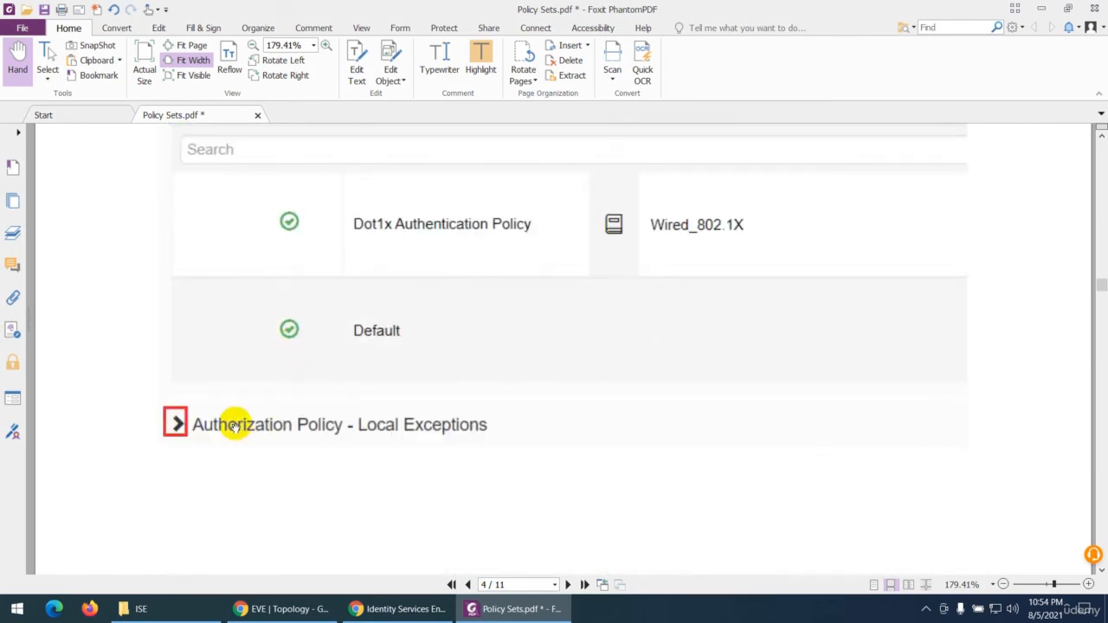